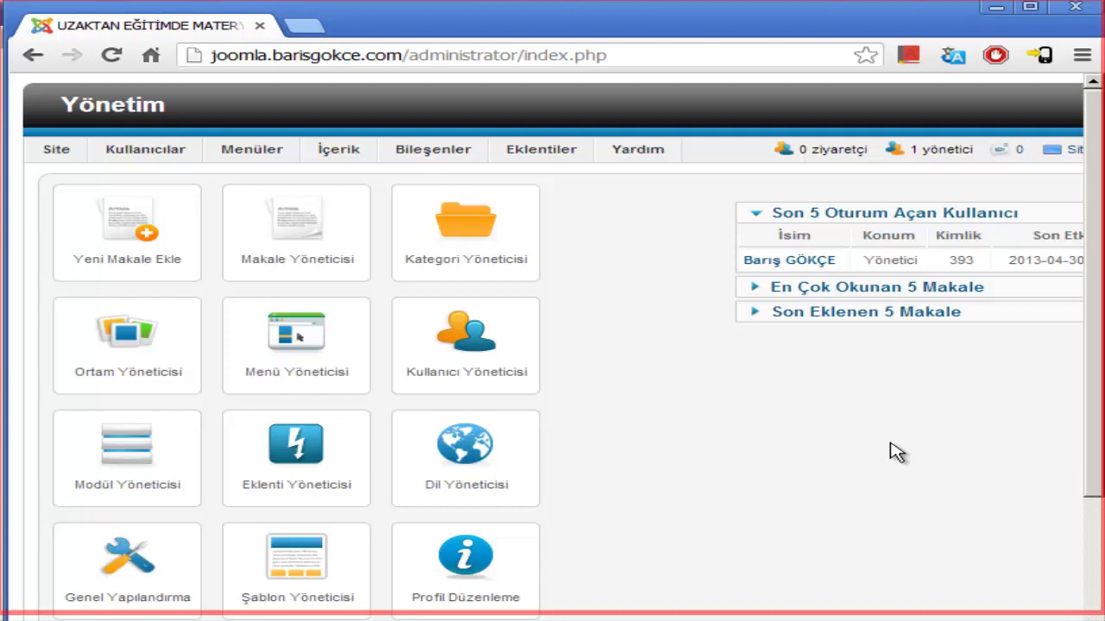
Open the site preview from the administration page and look over the public front page.
mouse_move(617, 151)
click(1075, 153)
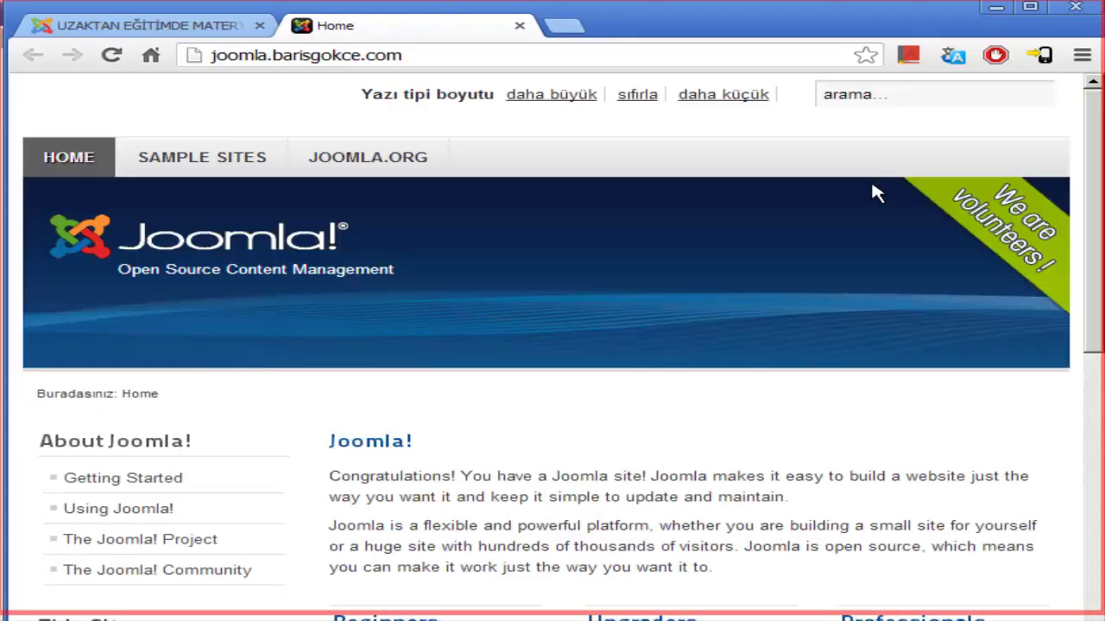
scroll(629, 227, down, 3)
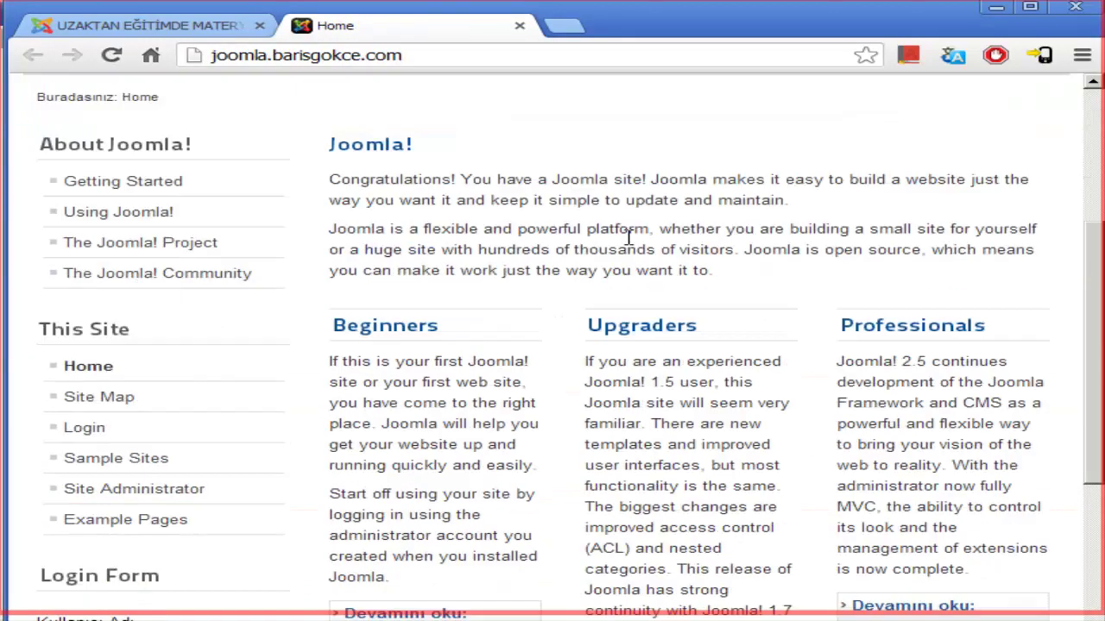
scroll(621, 224, up, 3)
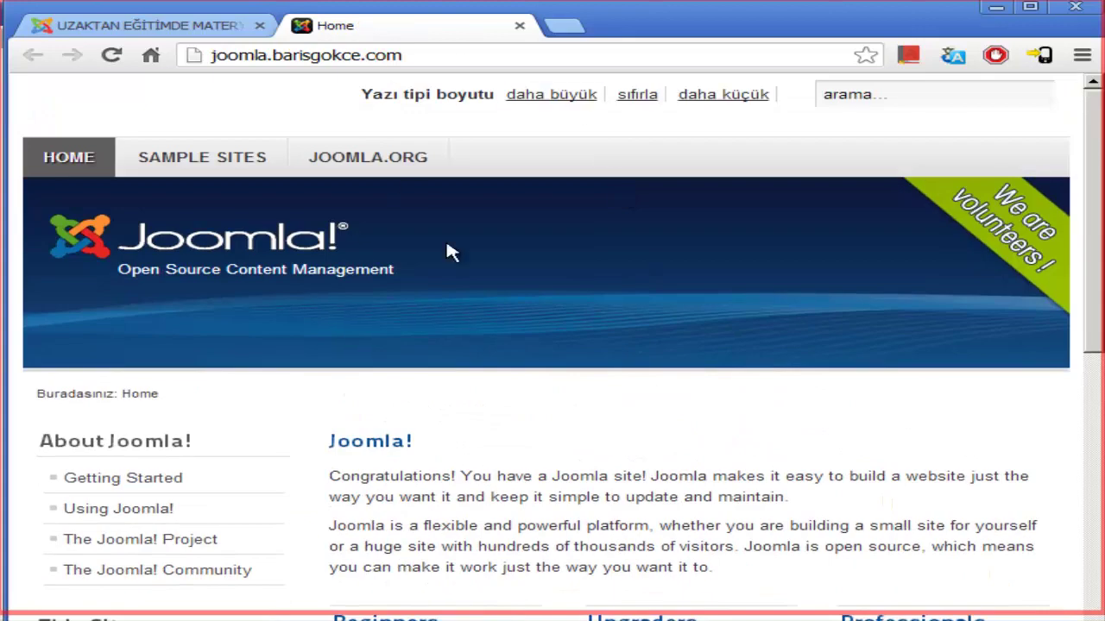
scroll(449, 250, down, 1)
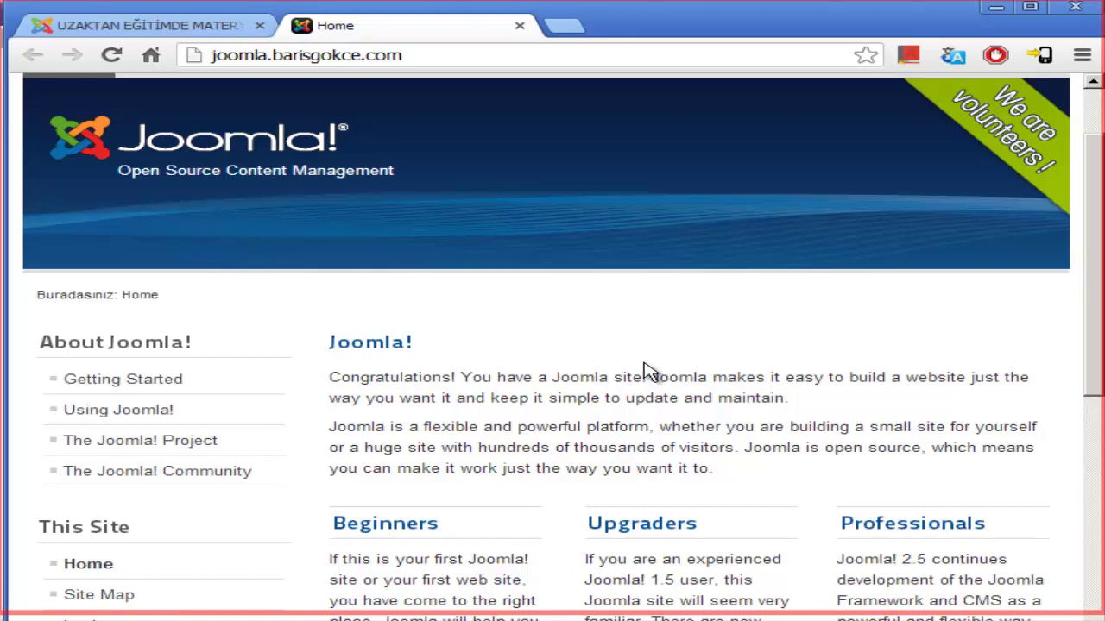
scroll(224, 103, up, 1)
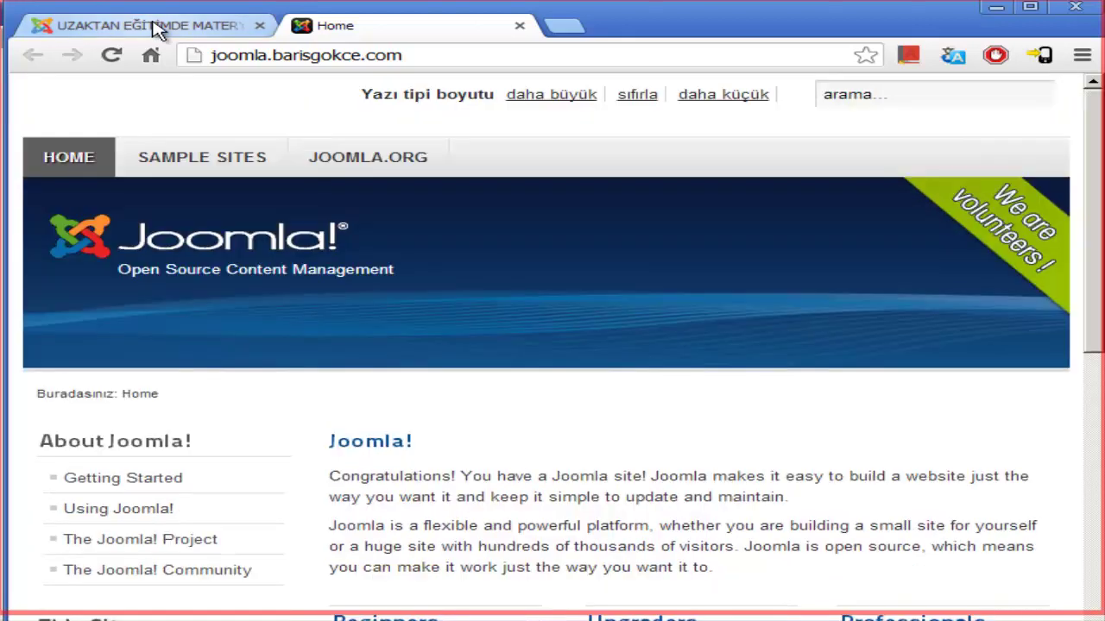
Return to the administration page and open the Extension Manager (Eklenti Yöneticisi).
click(156, 27)
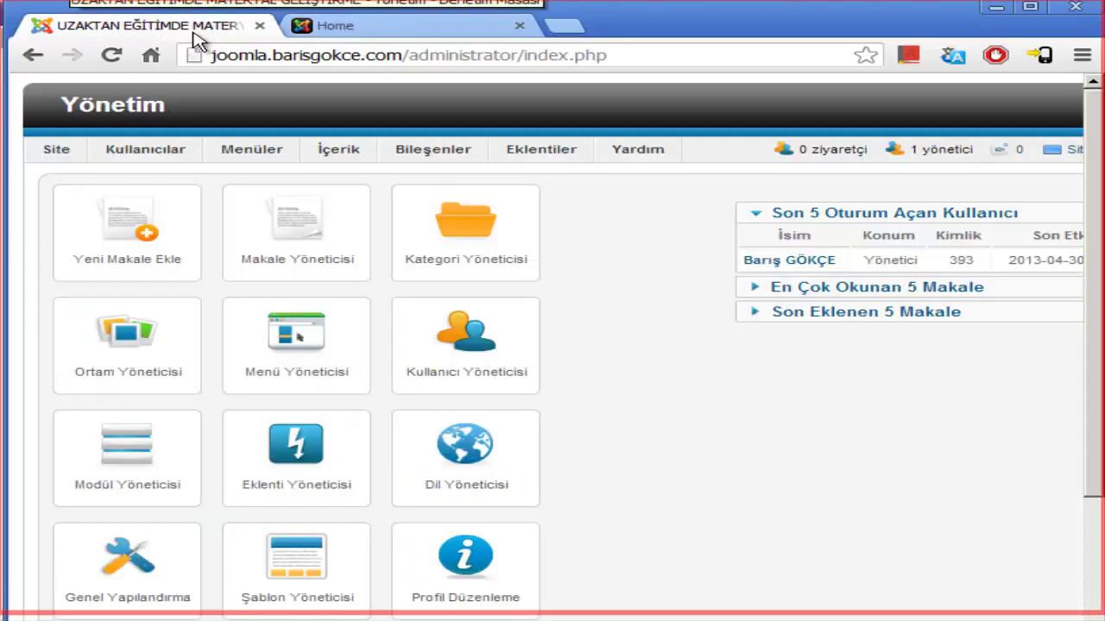
mouse_move(390, 152)
mouse_move(512, 153)
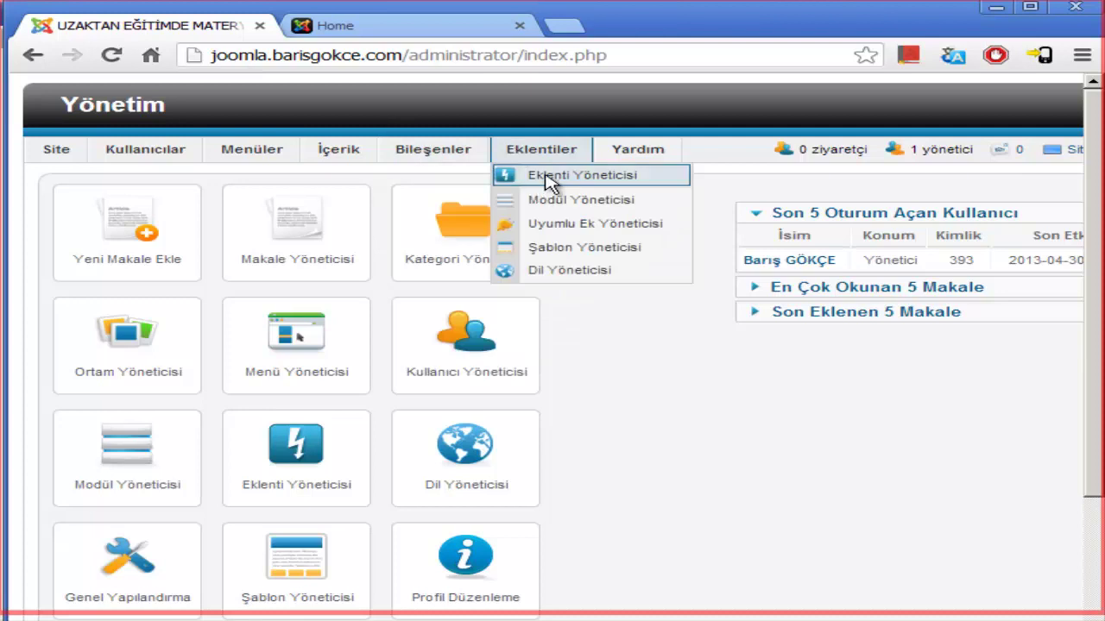
click(546, 177)
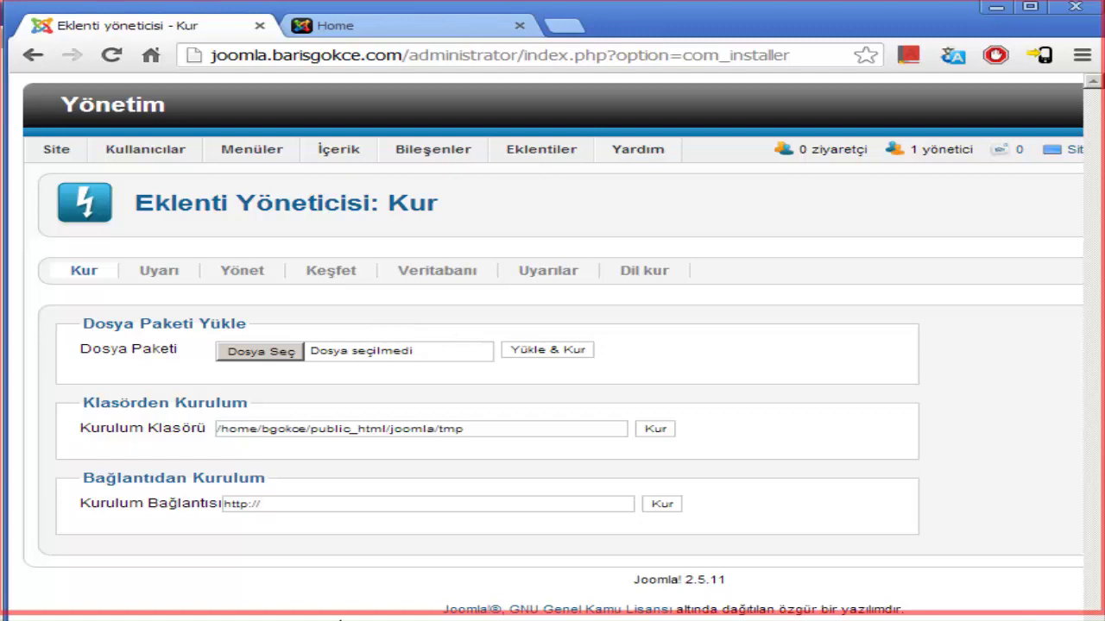
Open the Template Manager (Şablon Yöneticisi) and view its list of styles.
mouse_move(544, 155)
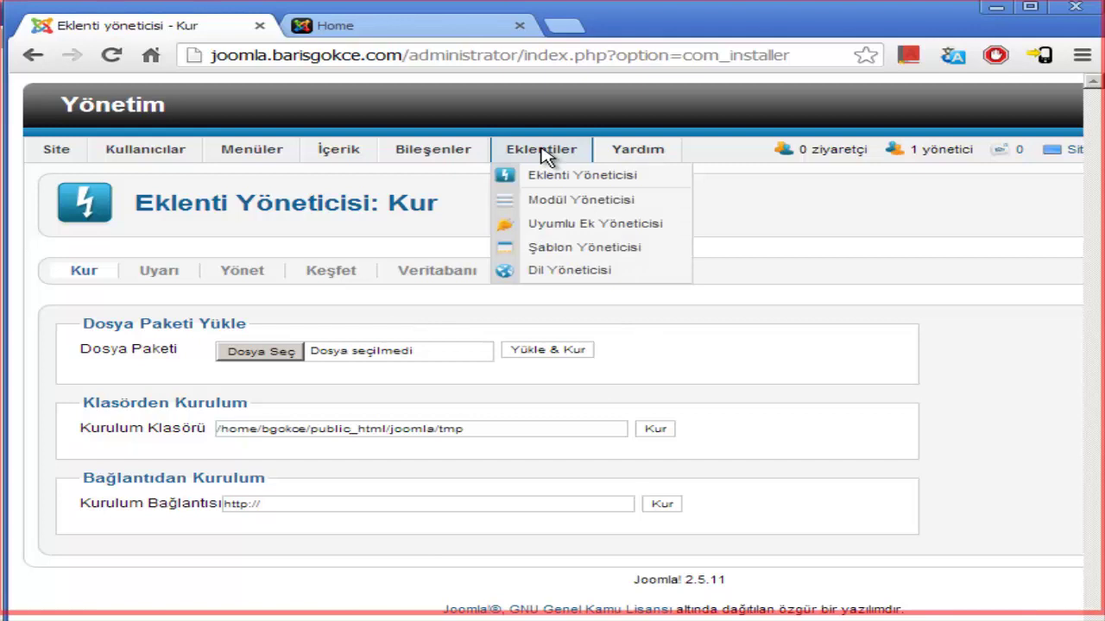
click(613, 252)
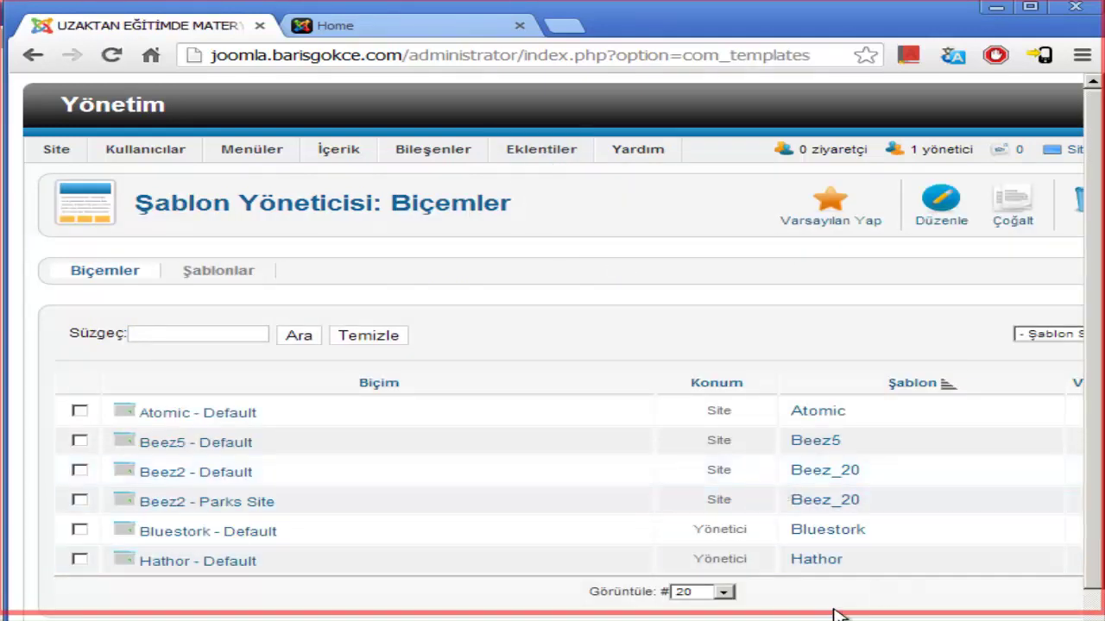
scroll(1098, 586, down, 1)
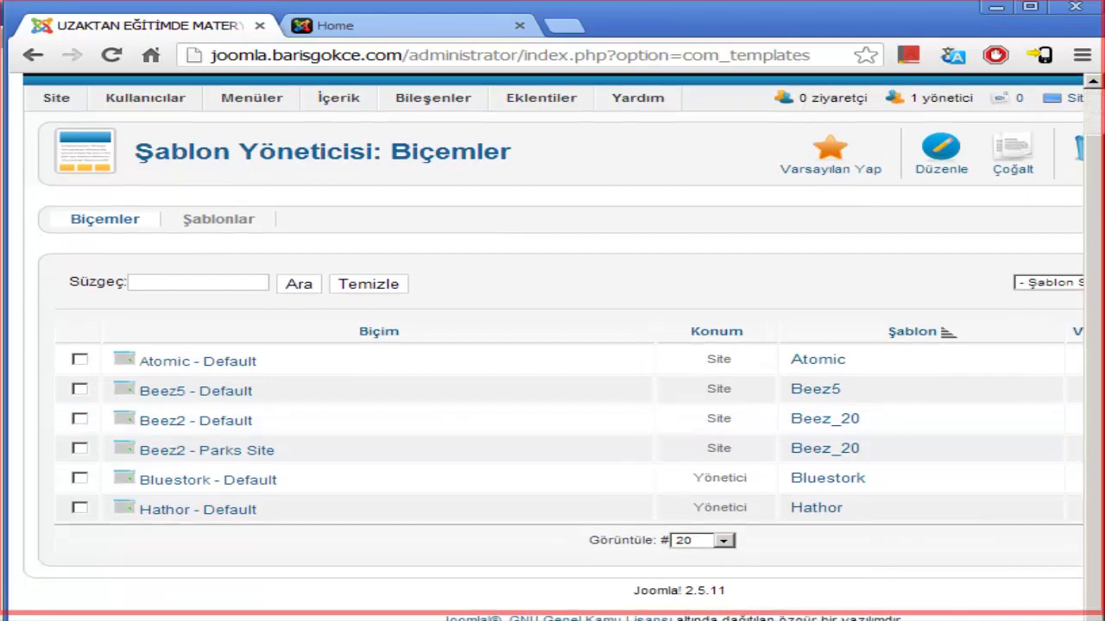
Reposition and enlarge the browser window, and switch it to full-screen view.
double_click(946, 23)
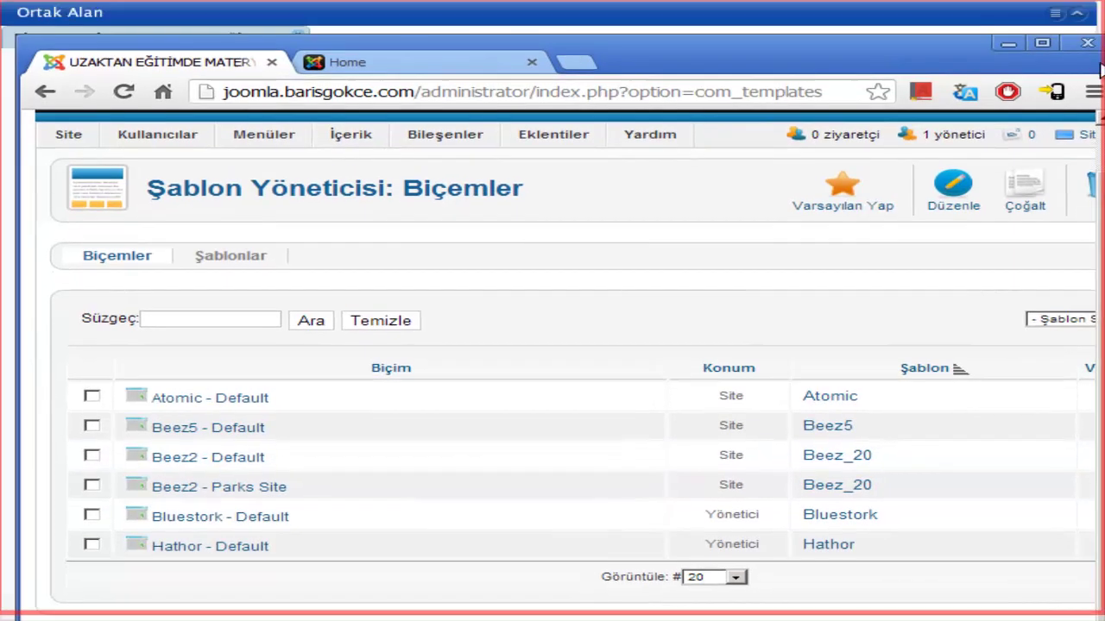
drag(1089, 35, 927, 167)
drag(839, 125, 830, 26)
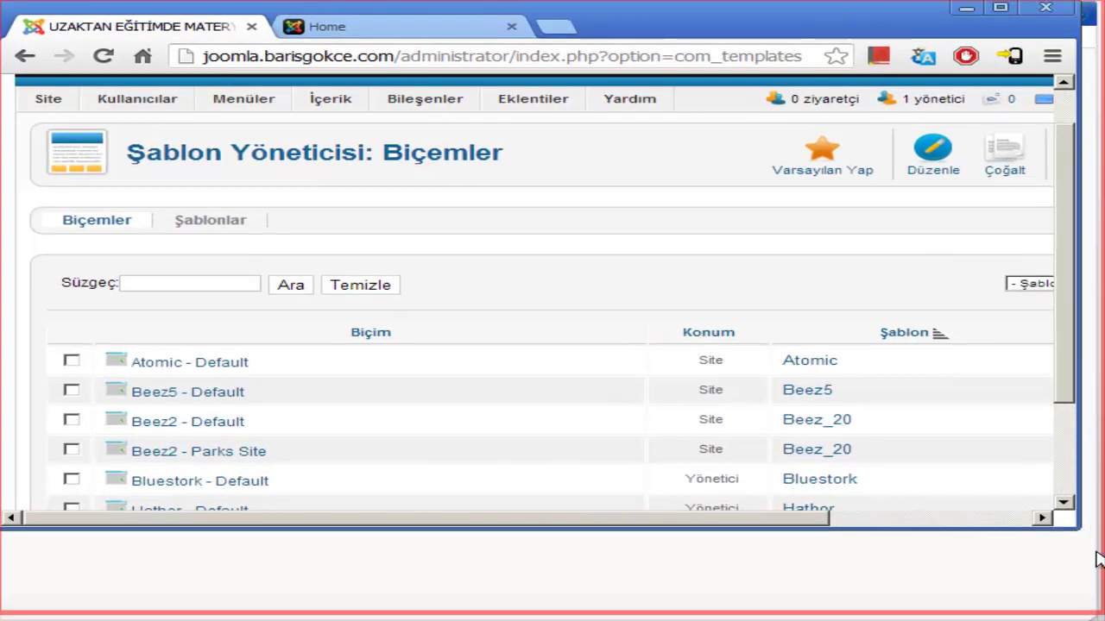
drag(1078, 528, 1092, 606)
key(F11)
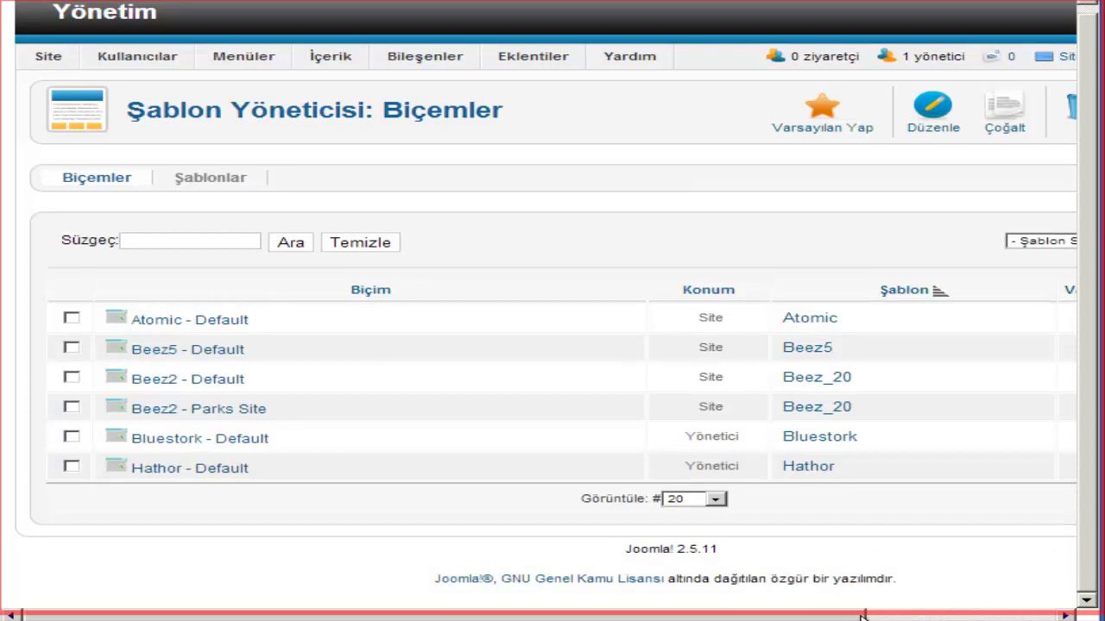
Examine which template styles are marked as default in the Varsayılan column.
drag(859, 614, 1040, 592)
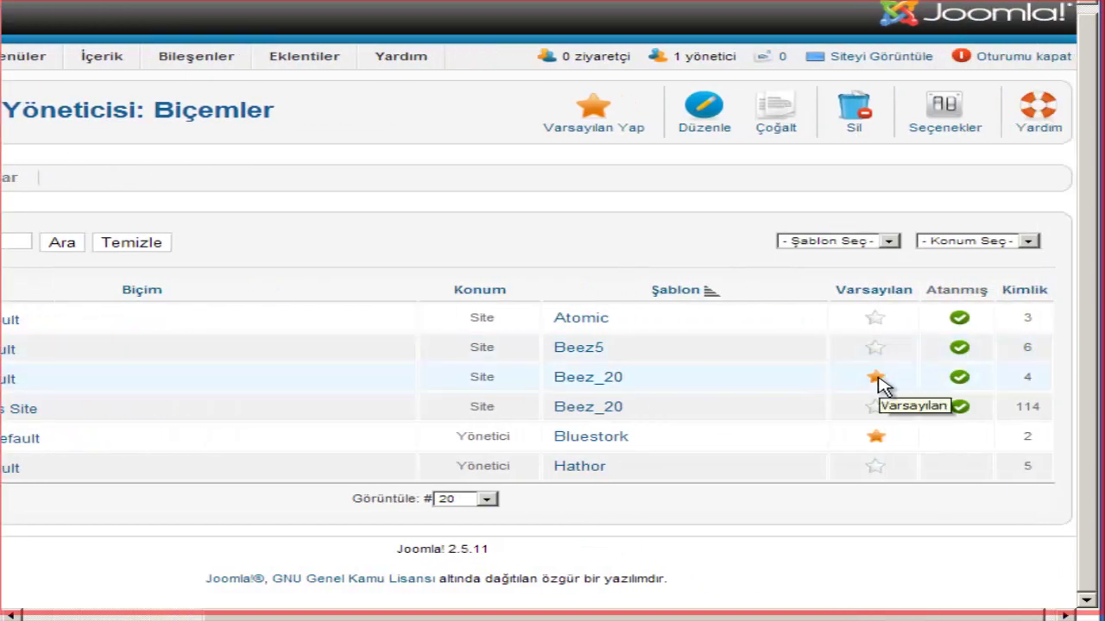
drag(930, 616, 861, 615)
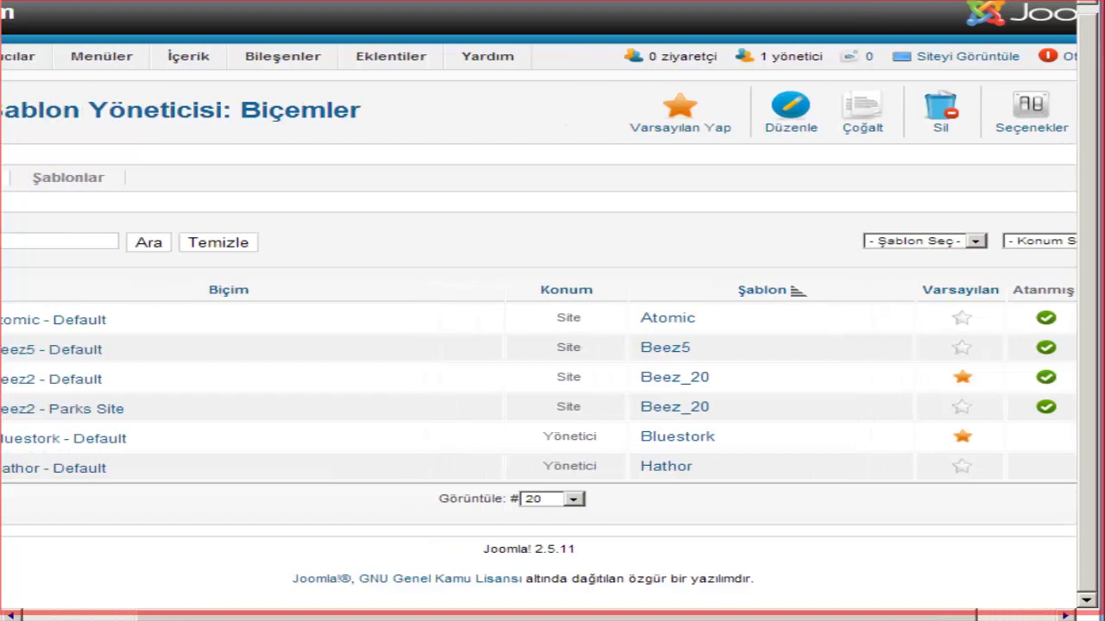
drag(974, 616, 871, 615)
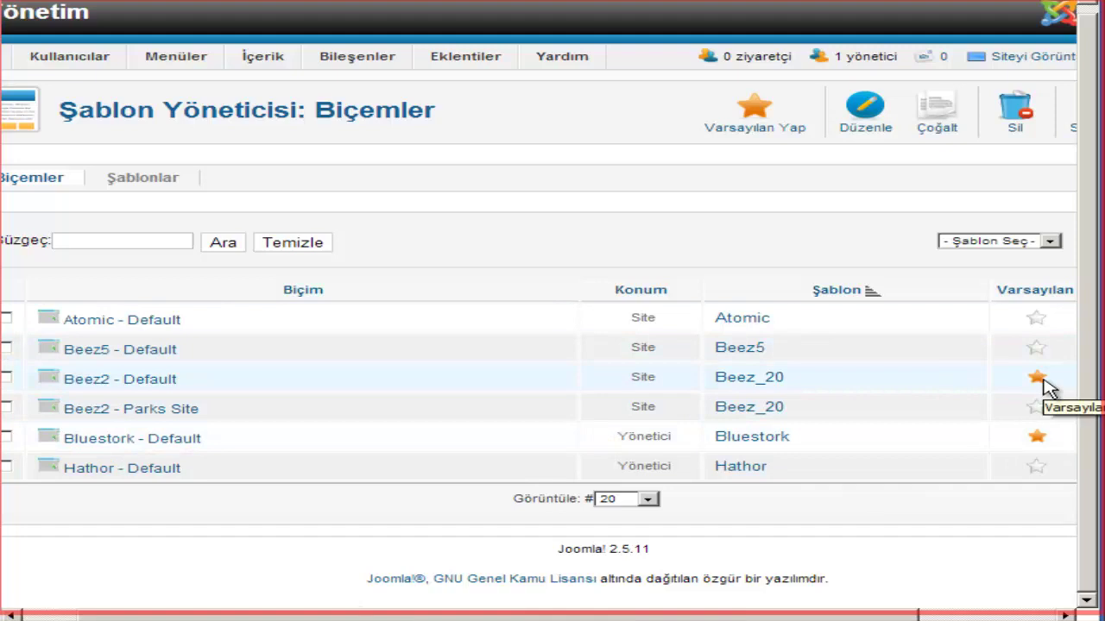
drag(819, 617, 770, 617)
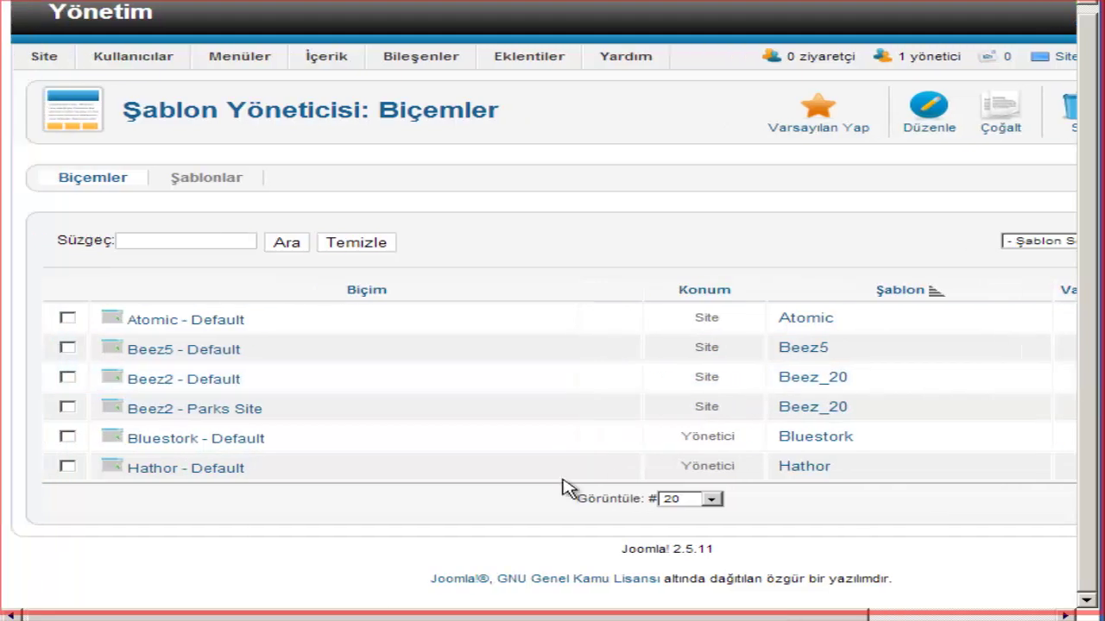
Make the Atomic - Default style the default site template.
click(67, 319)
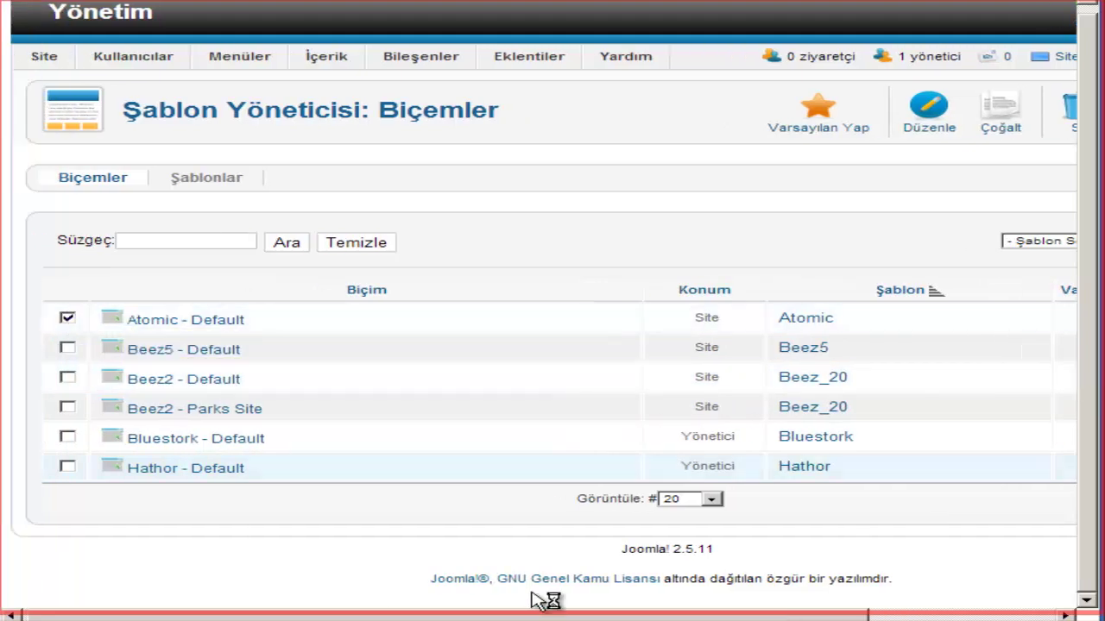
drag(596, 618, 745, 618)
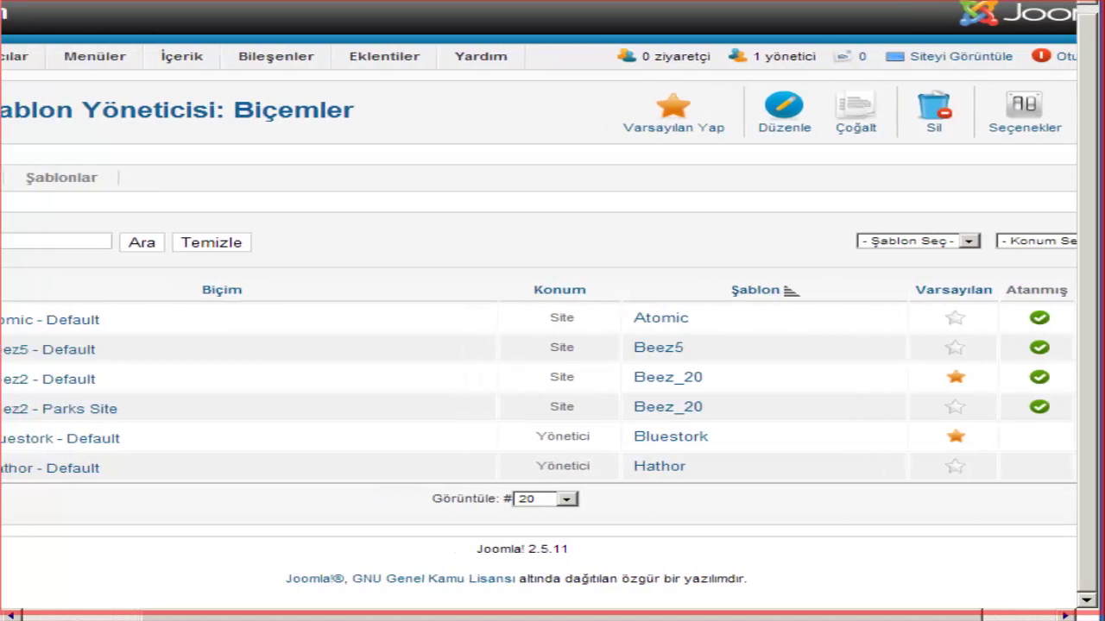
click(688, 118)
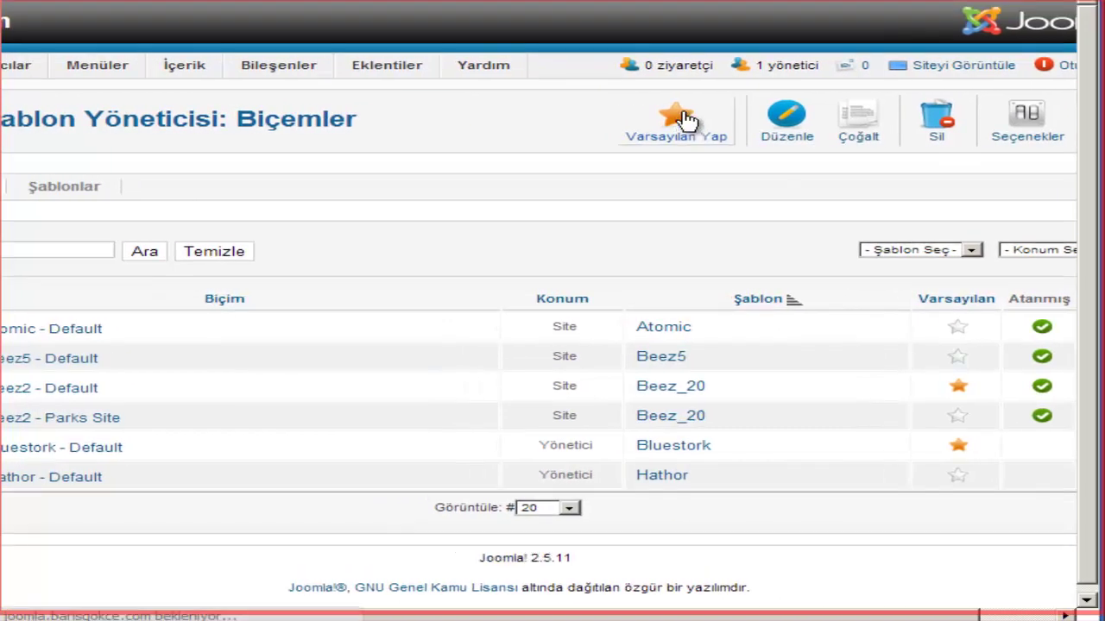
click(960, 334)
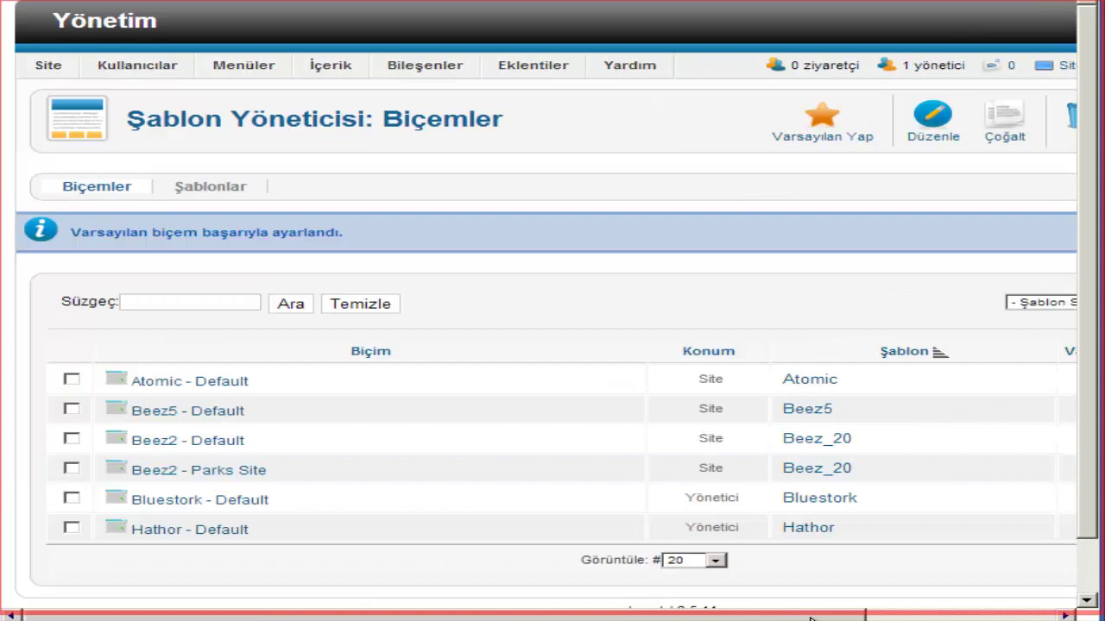
Check the Atomic style's default marking and view the public front page from top to bottom.
drag(811, 618, 963, 618)
click(630, 383)
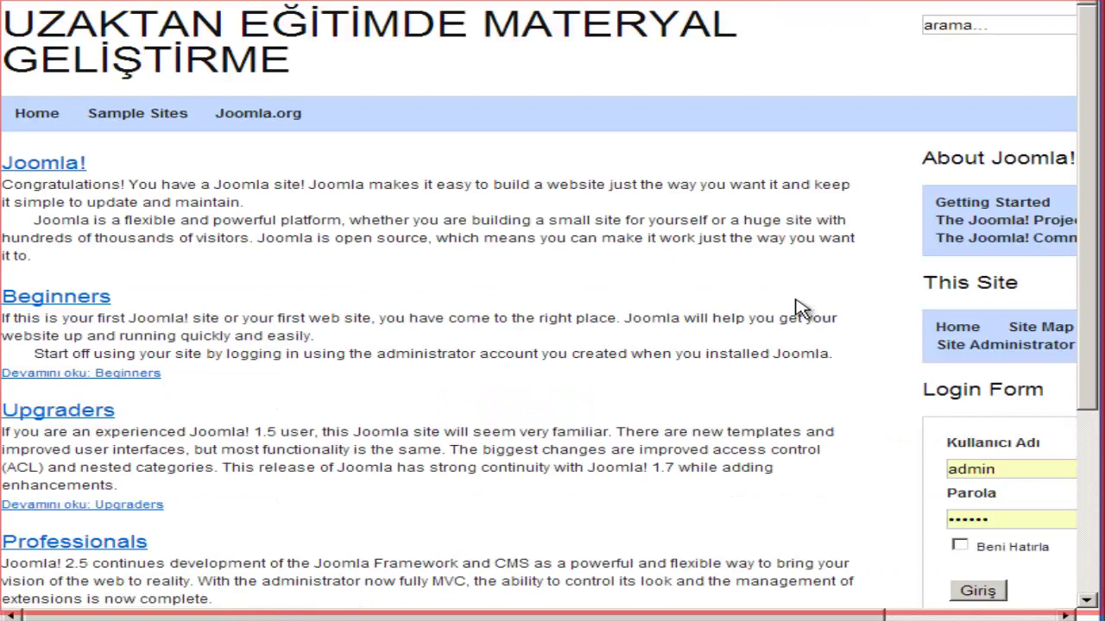
drag(868, 614, 415, 571)
scroll(587, 366, down, 2)
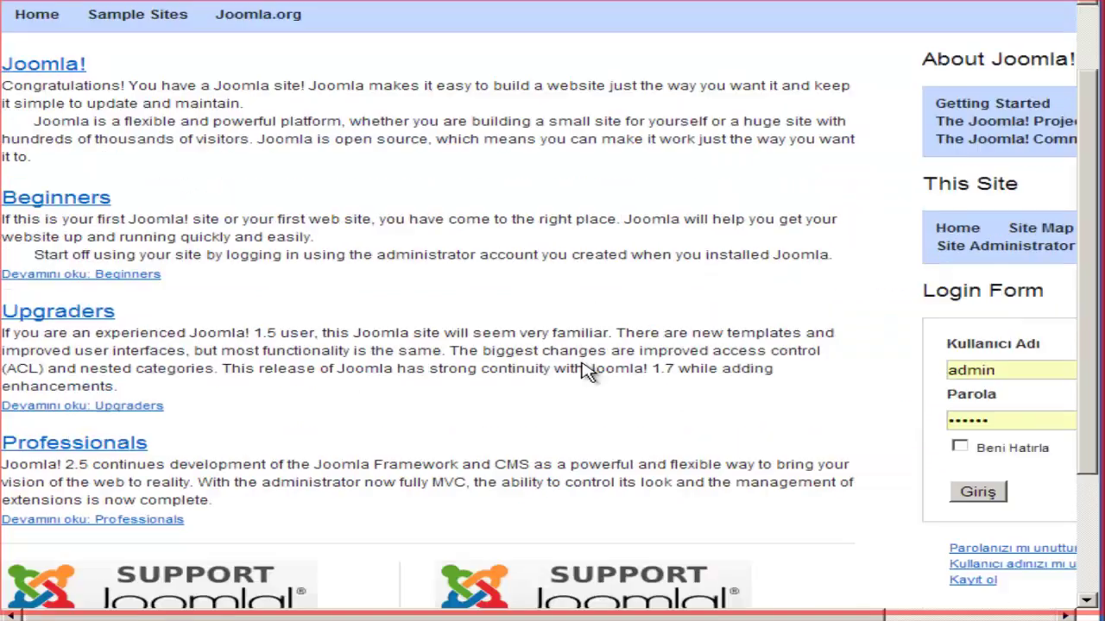
scroll(584, 370, down, 4)
scroll(604, 259, up, 6)
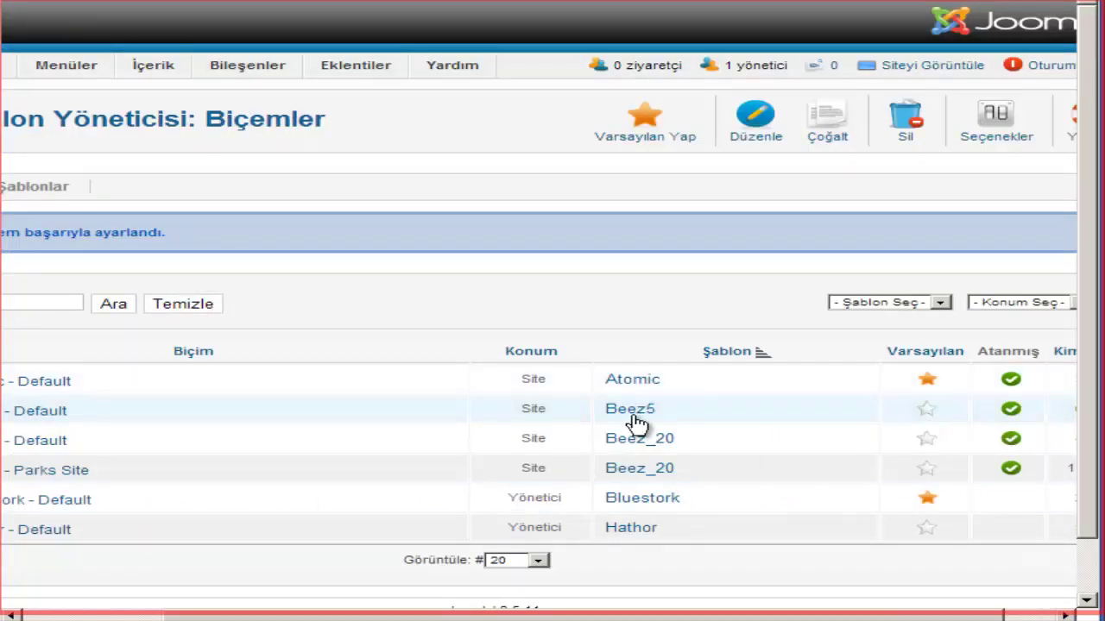
Make the Beez5 - Default style the default site template.
click(932, 413)
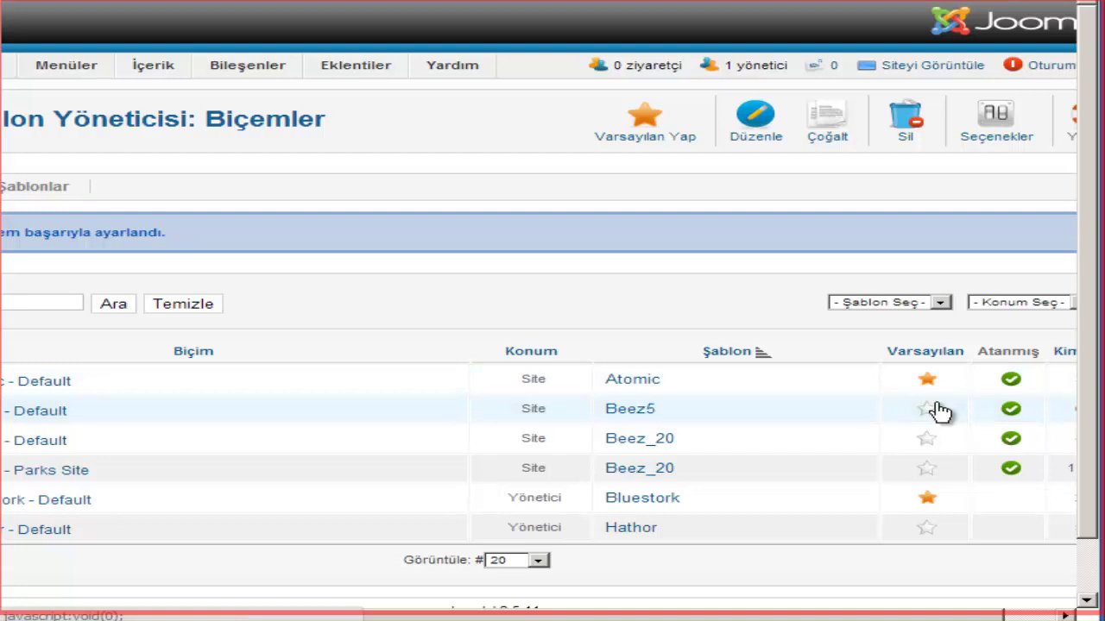
scroll(939, 411, left, 5)
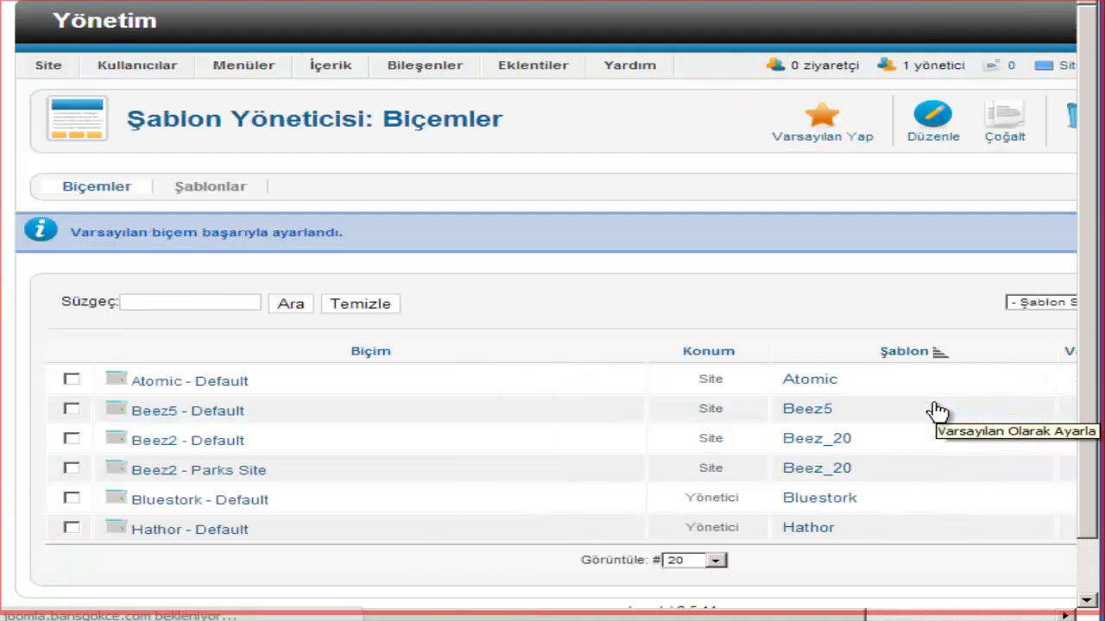
scroll(890, 359, right, 5)
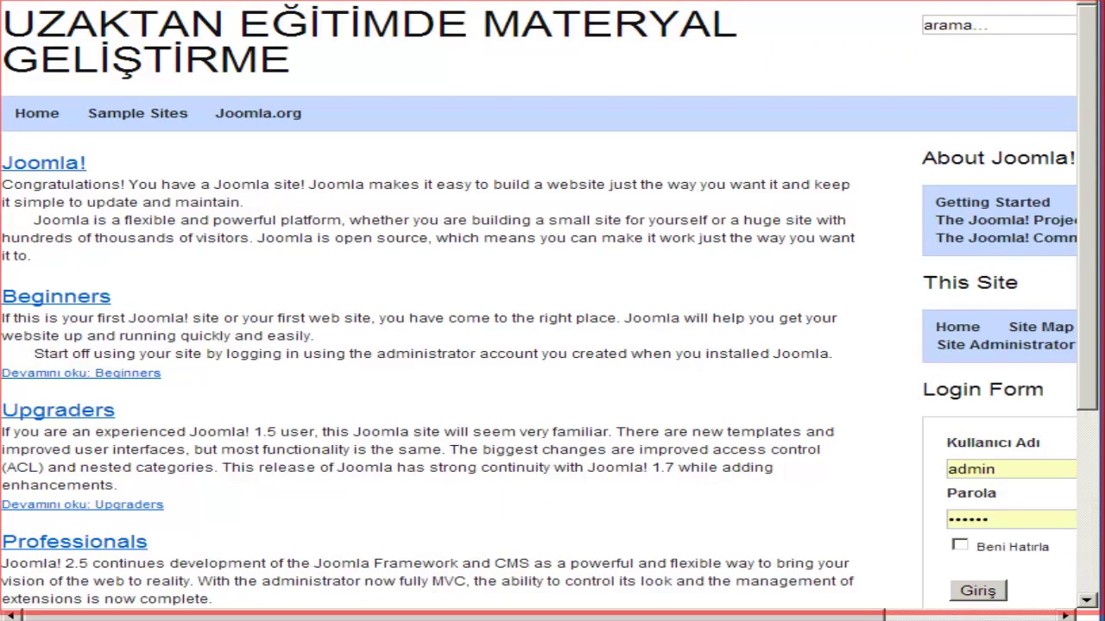
Reload the public front page and look over its Beez5 design.
key(Return)
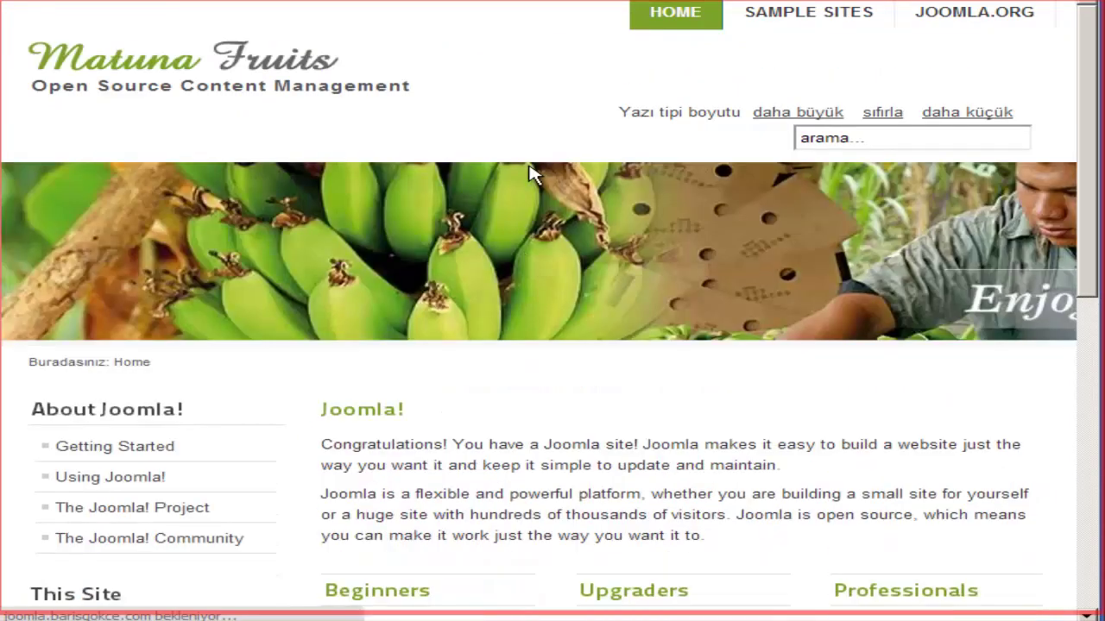
scroll(669, 188, down, 6)
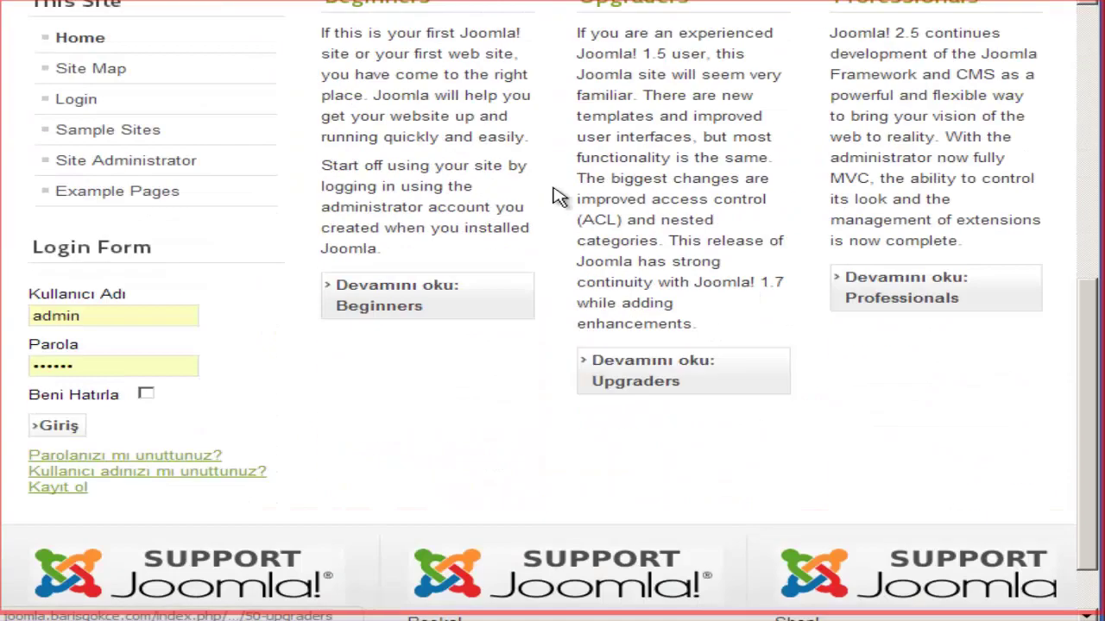
scroll(631, 388, up, 2)
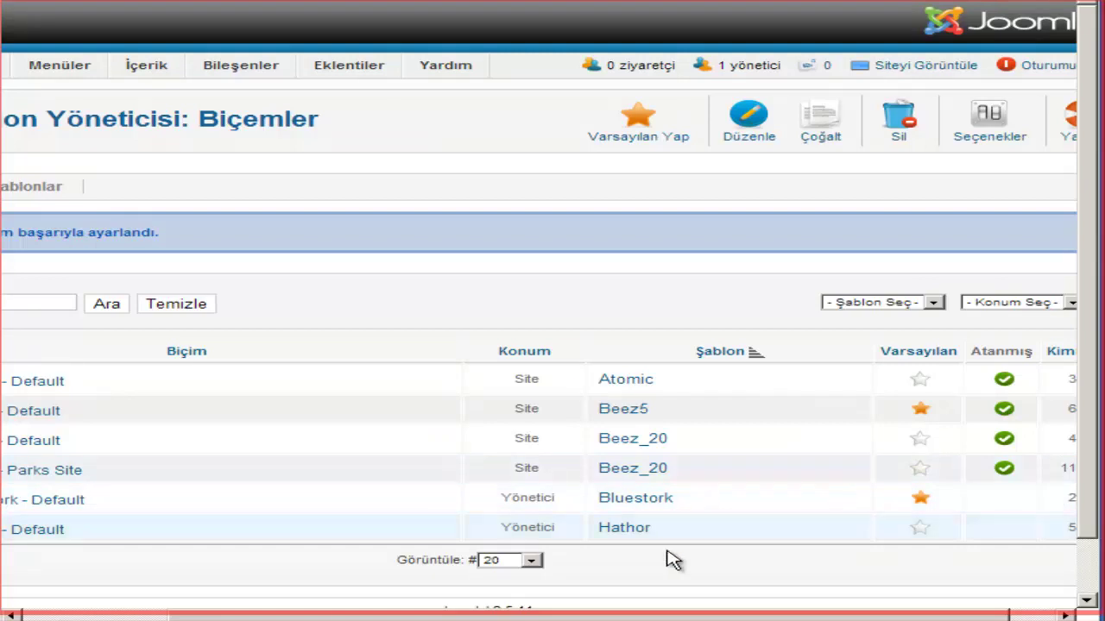
Make Beez2 - Default the default site template and reload the front page in an enlarged normal window to view it.
click(920, 442)
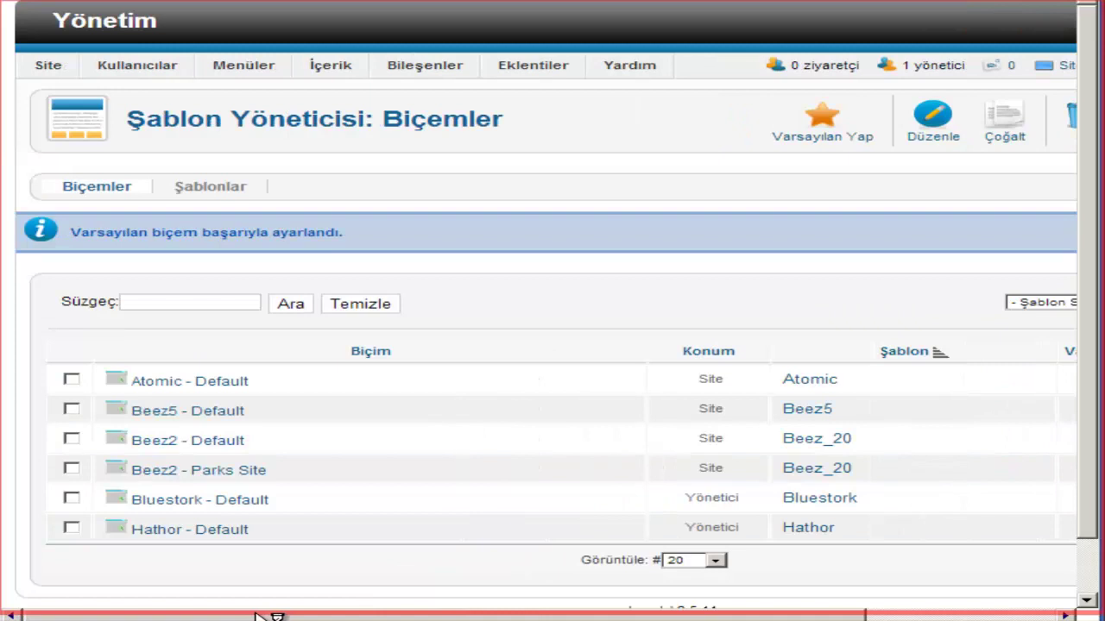
drag(431, 616, 509, 616)
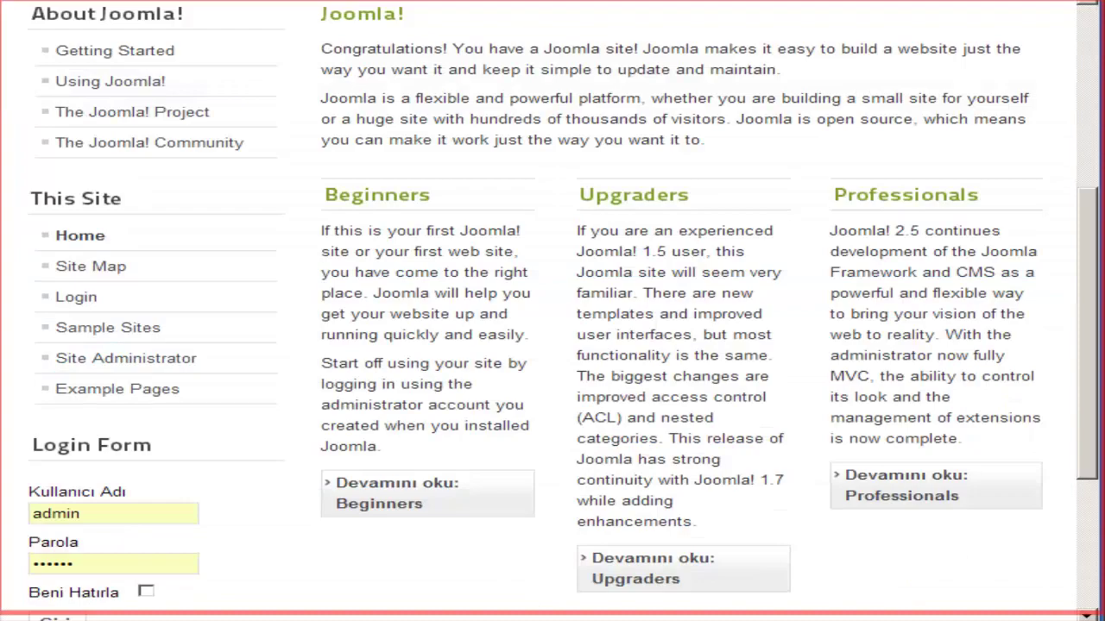
key(Return)
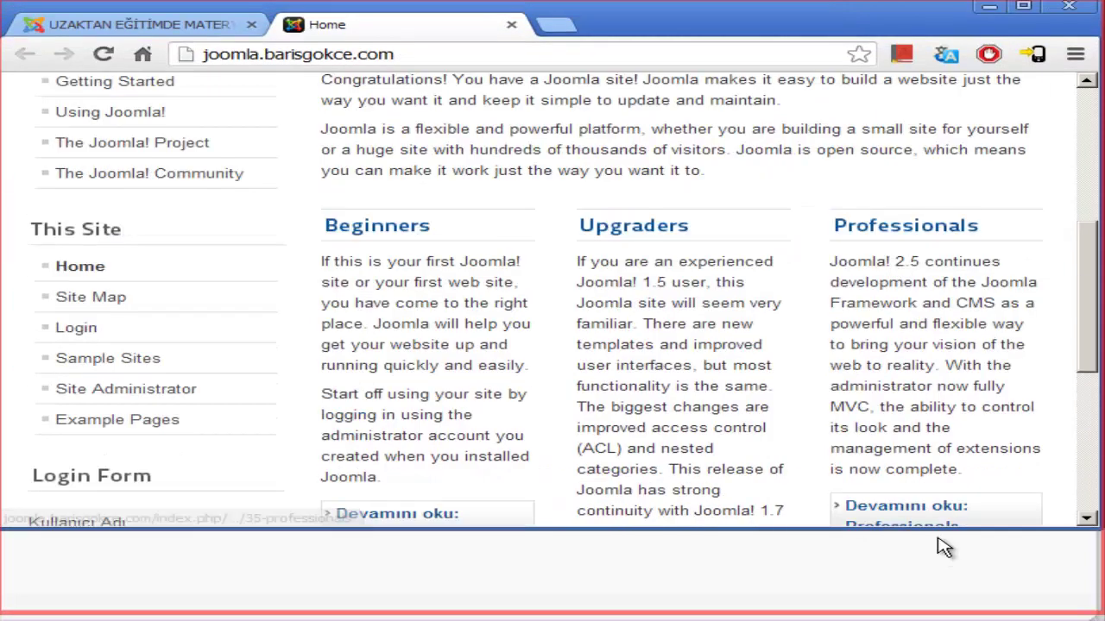
drag(944, 527, 944, 609)
scroll(535, 259, up, 5)
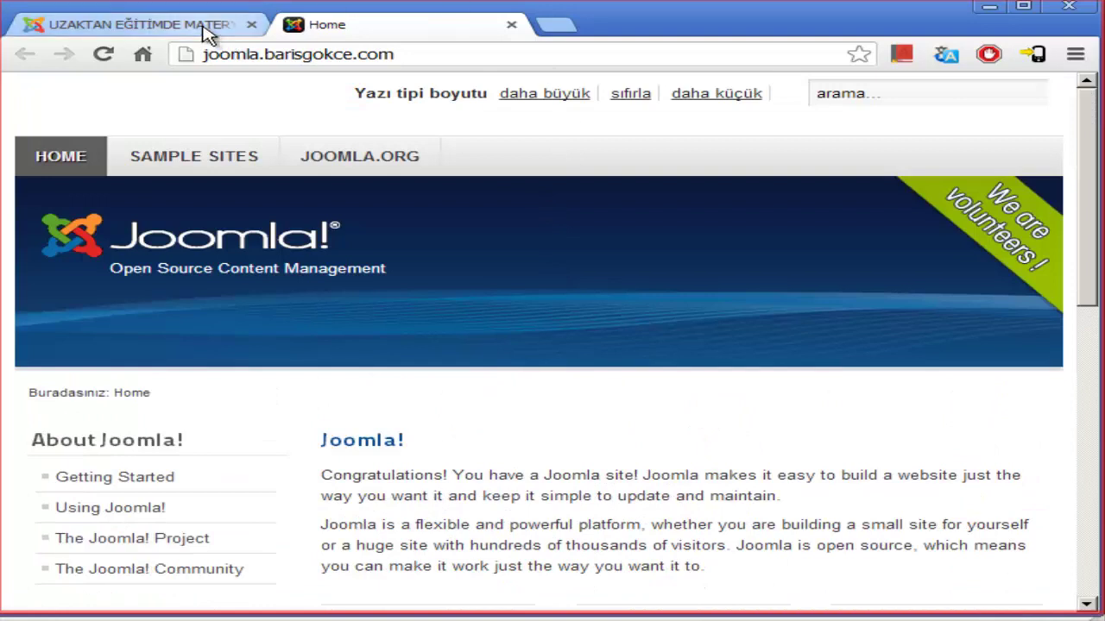
Return to the template styles list in the site administration and open the Template Manager's options.
click(206, 29)
scroll(873, 380, down, 3)
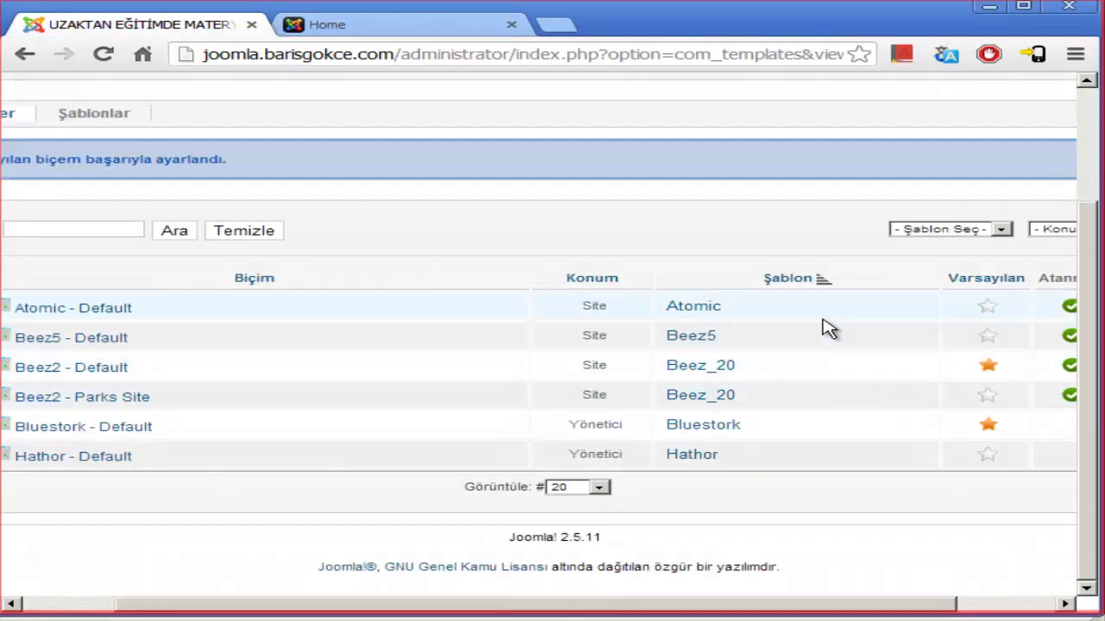
scroll(820, 332, up, 2)
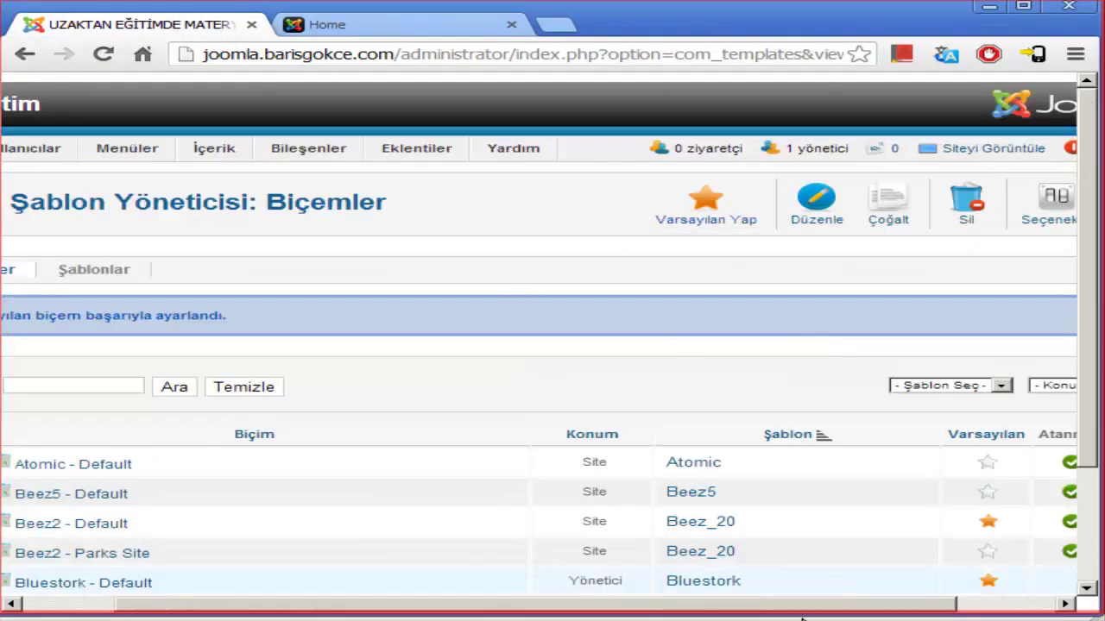
drag(824, 608, 865, 606)
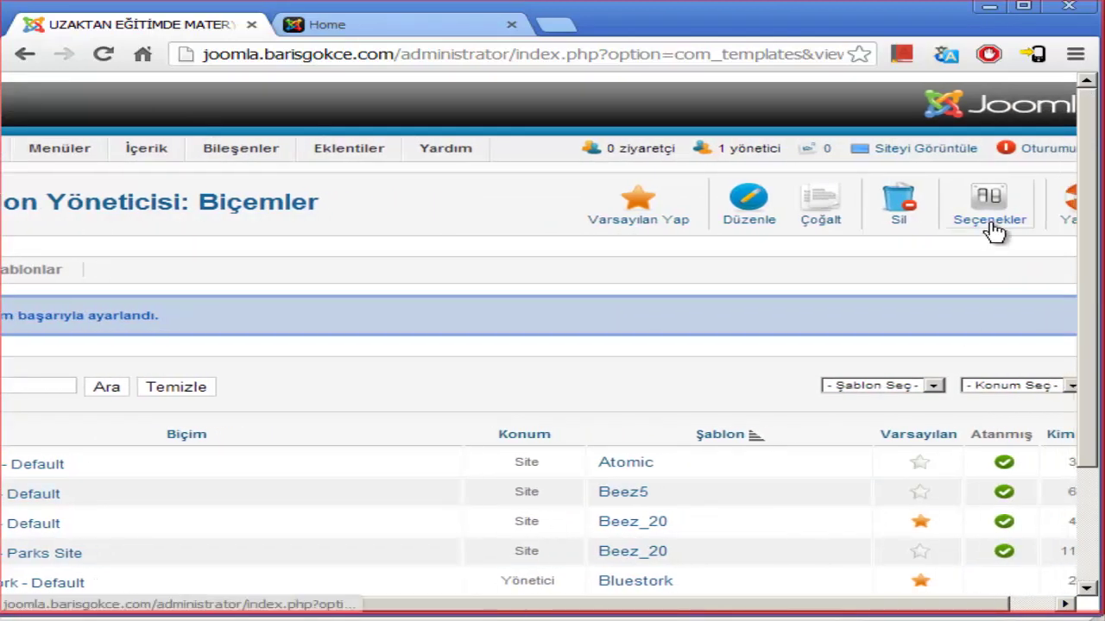
click(992, 226)
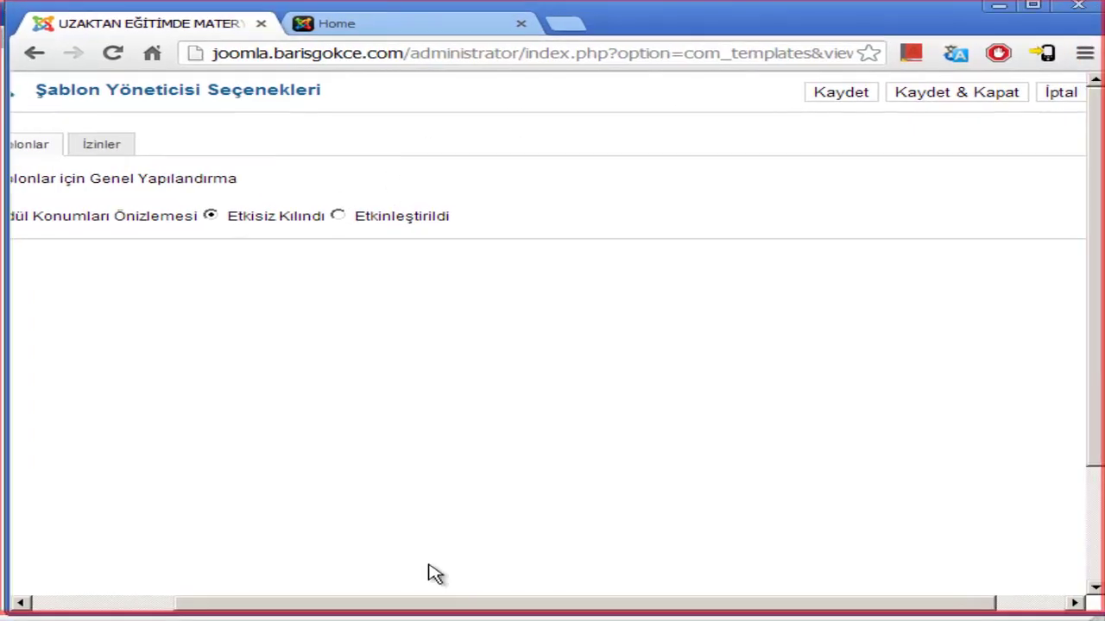
Set the module positions preview (Modül Konumları Önizlemesi) to Etkinleştirildi, then save and close the options.
drag(528, 604, 456, 606)
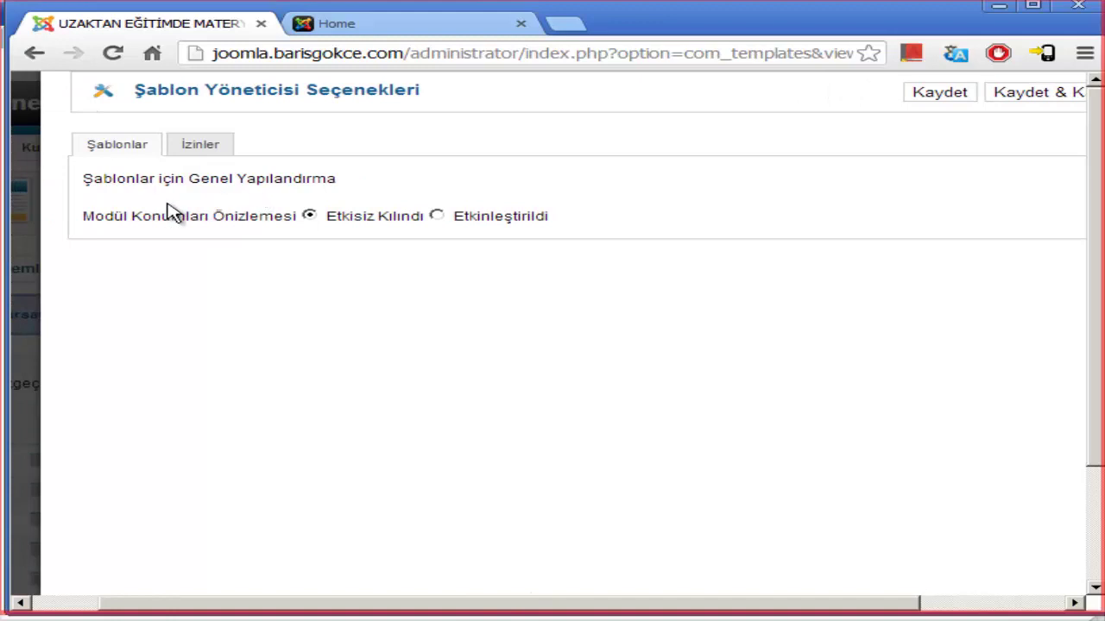
mouse_move(118, 223)
click(439, 218)
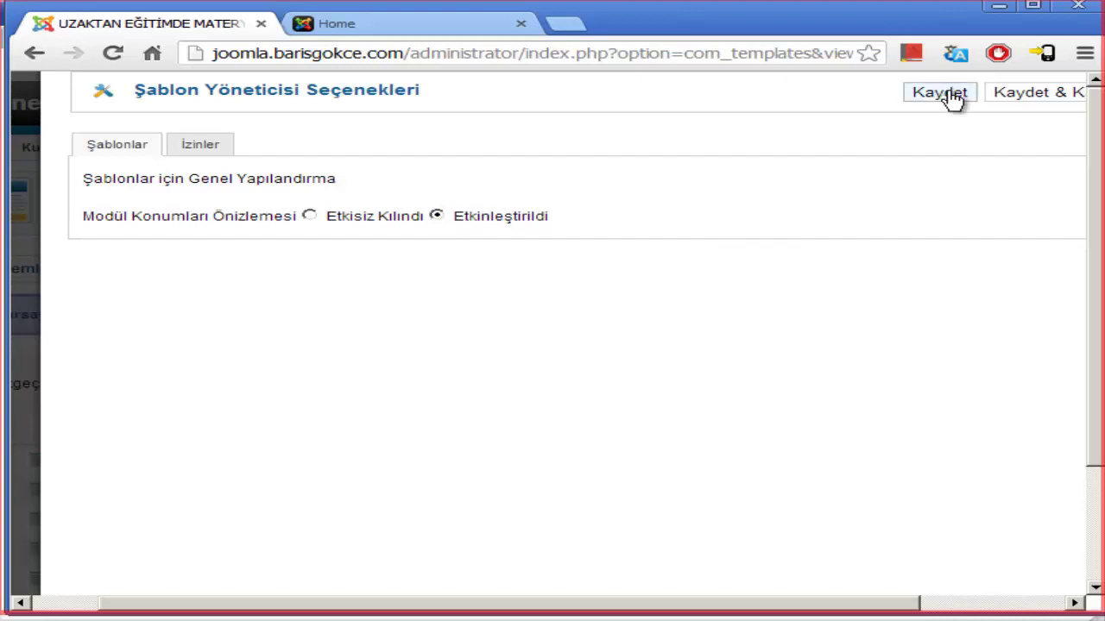
click(1043, 99)
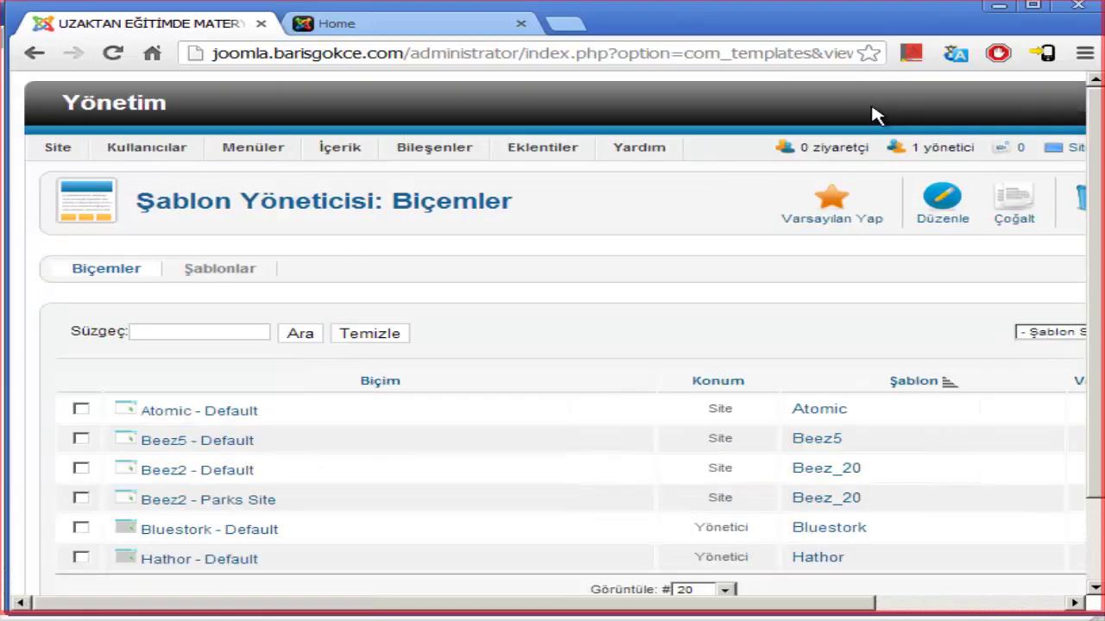
Load the public front page in module position preview mode at joomla.barisgokce.com/index.php?tp=1.
click(451, 26)
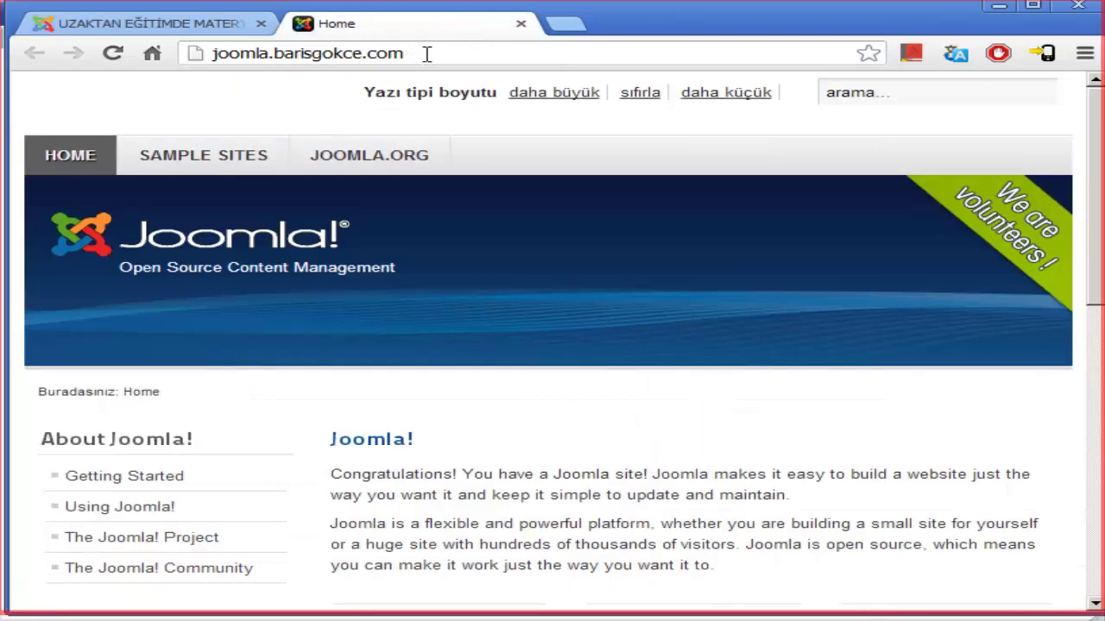
click(427, 53)
click(429, 53)
text(/id-)
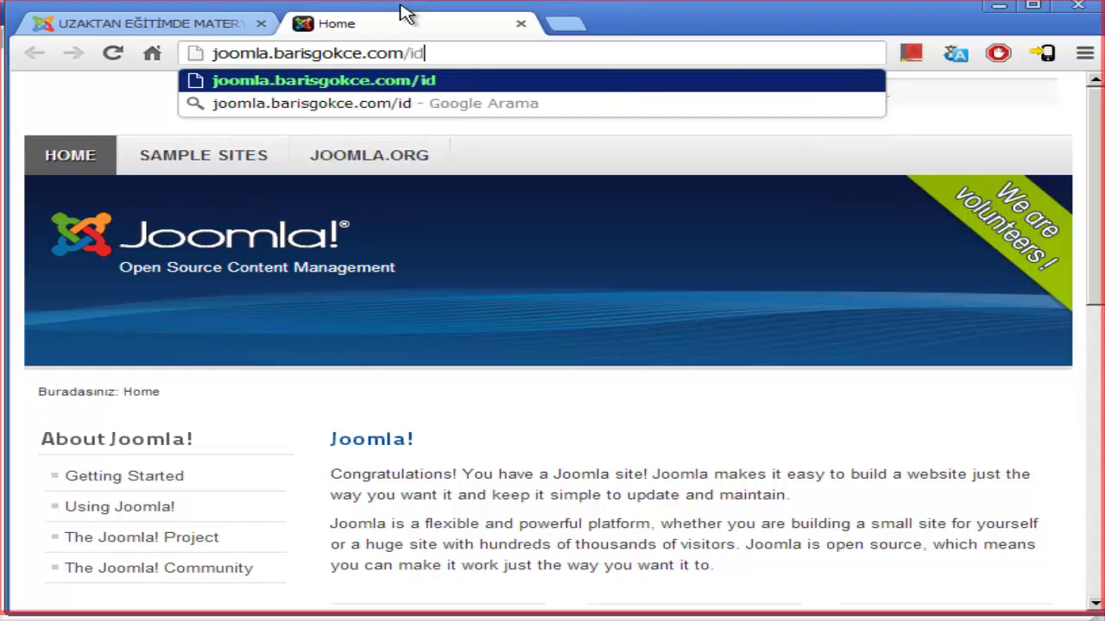
key(BackSpace)
key(BackSpace)
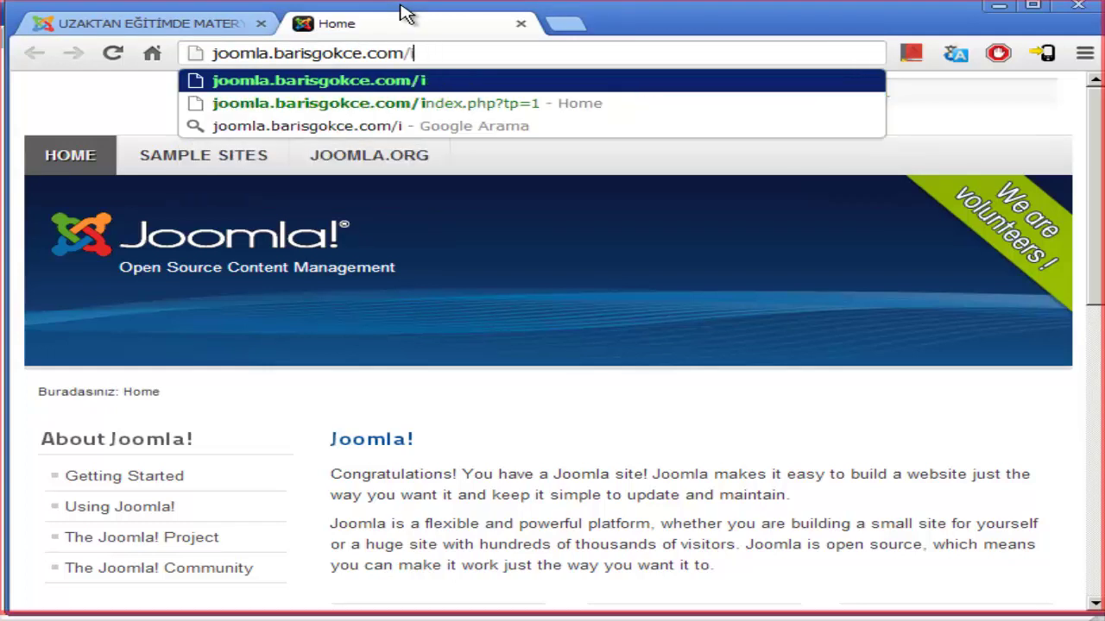
text(bdex)
key(BackSpace)
key(BackSpace)
key(BackSpace)
key(BackSpace)
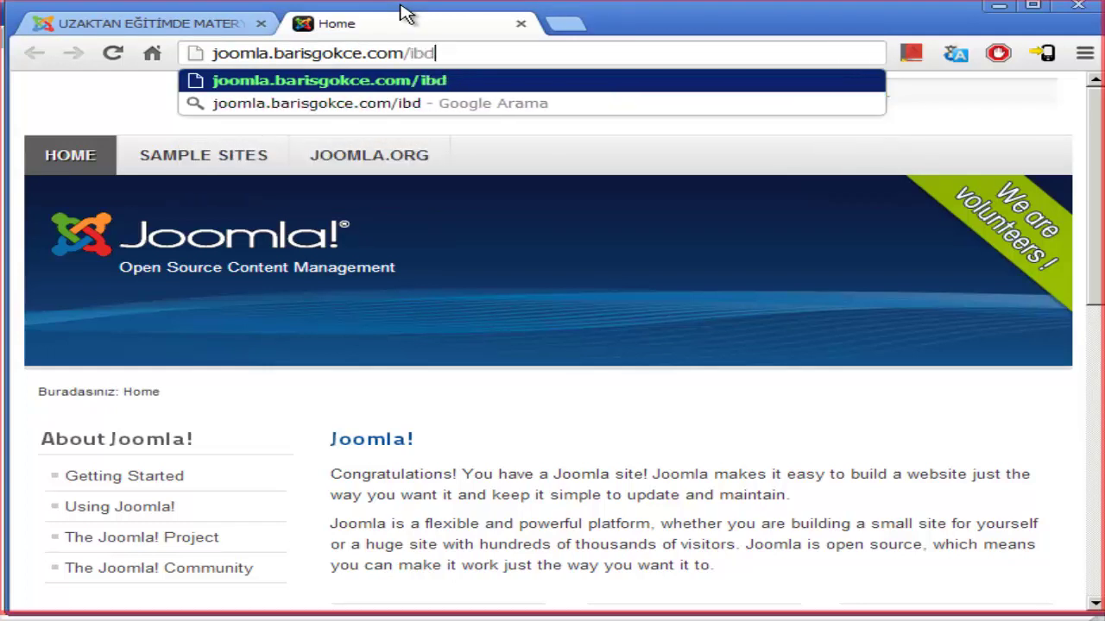
text(ndex)
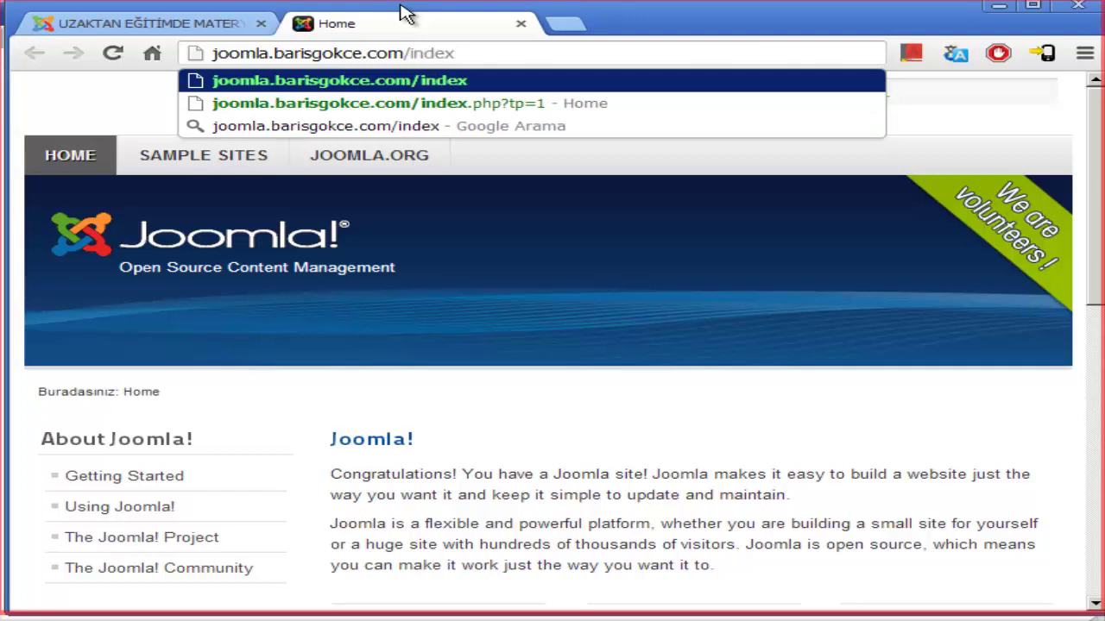
text(çp)
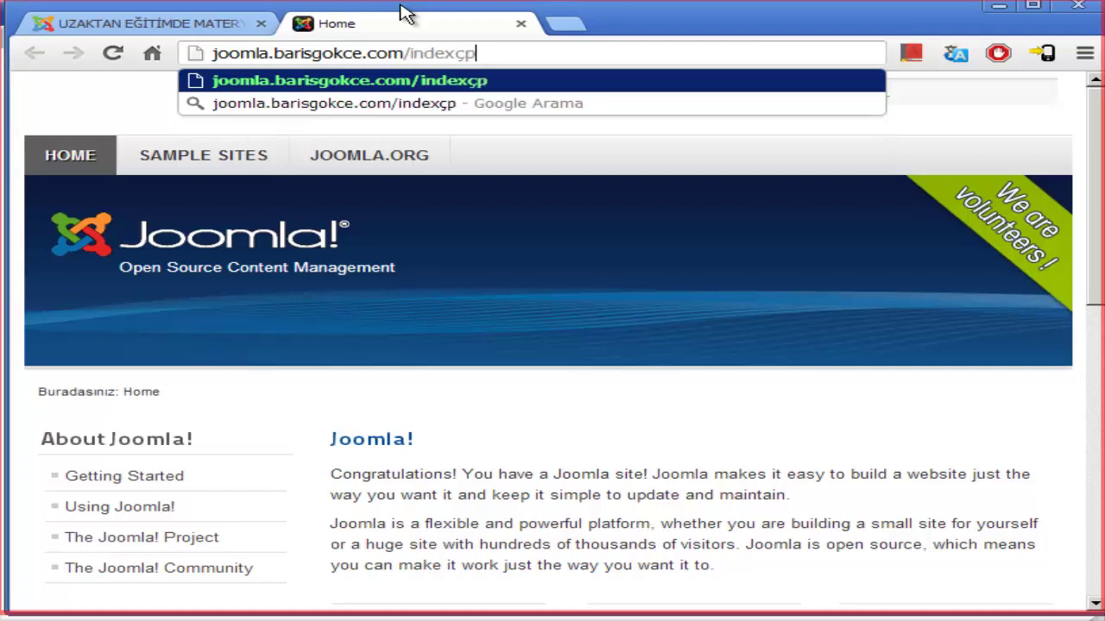
key(BackSpace)
key(BackSpace)
text(.php)
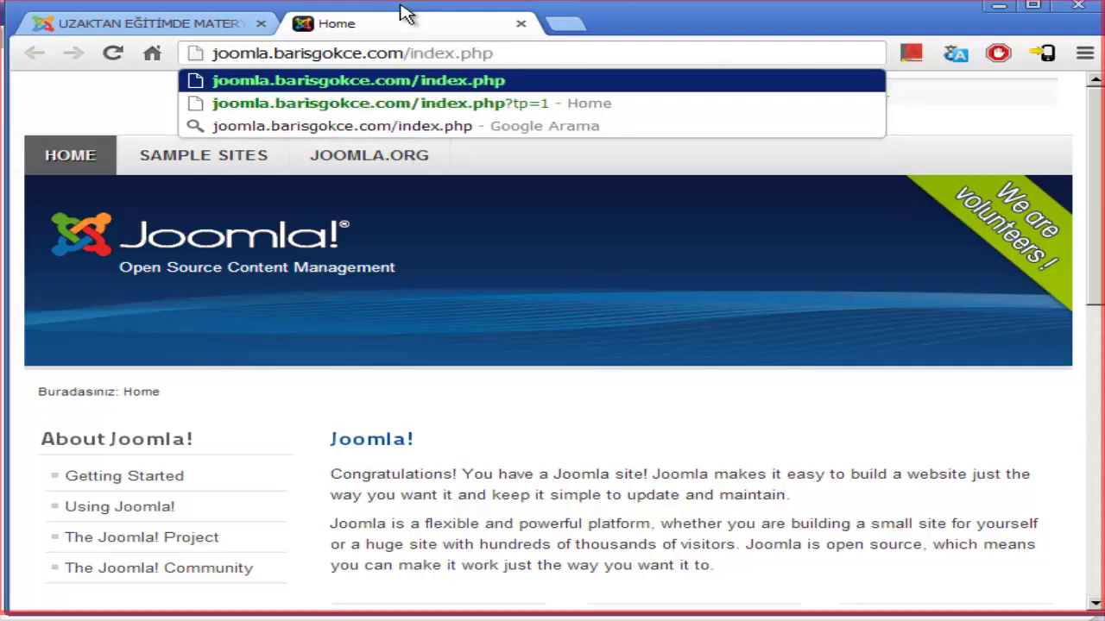
text(?)
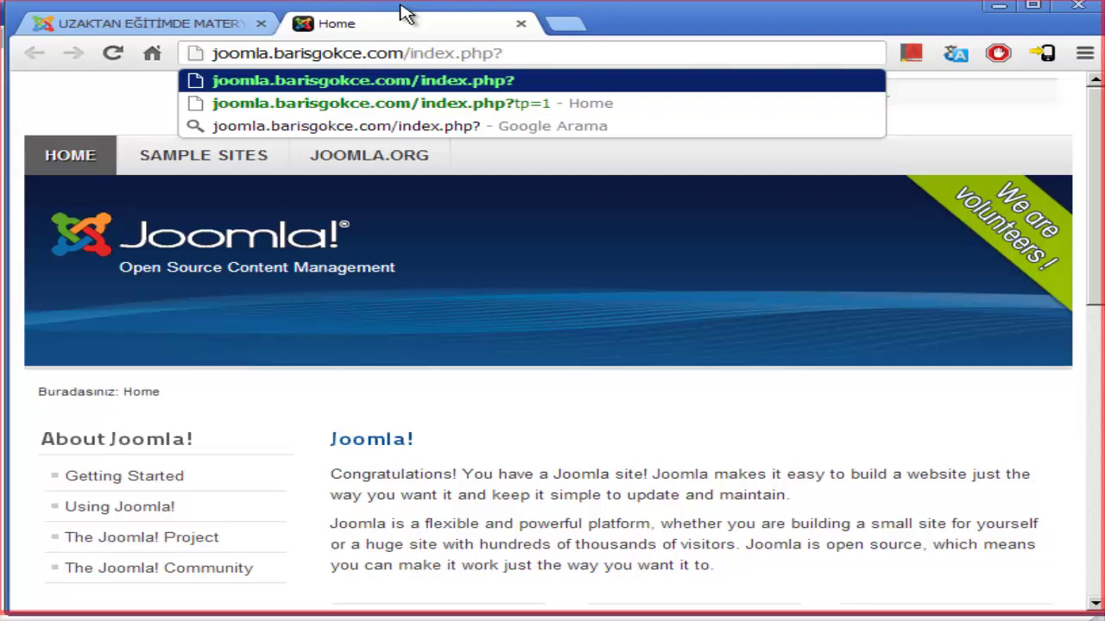
text(tp)
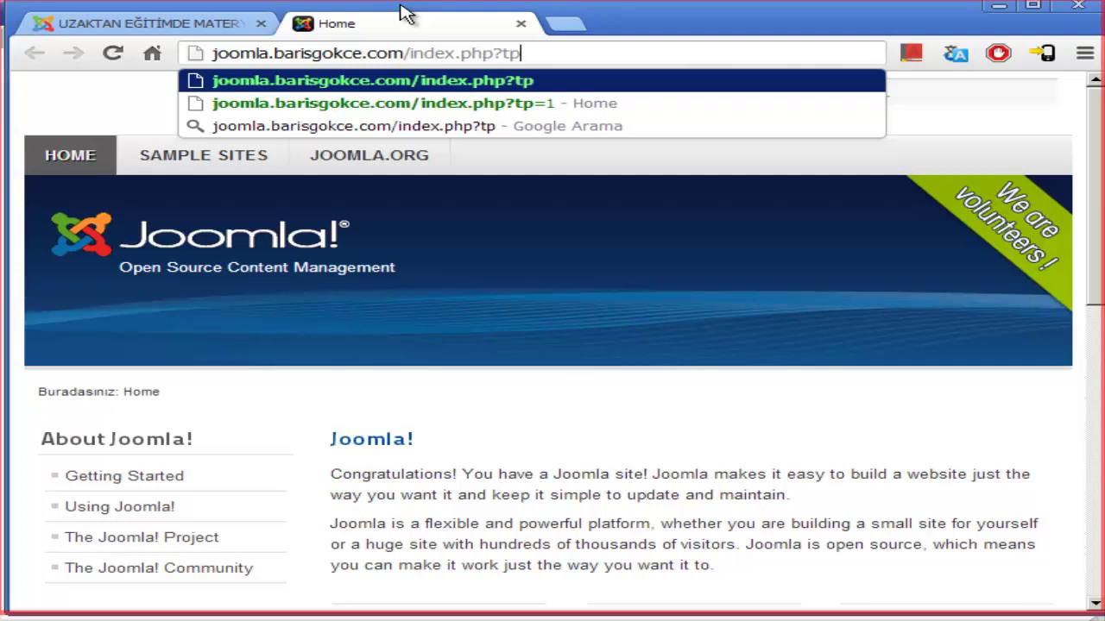
text(=)
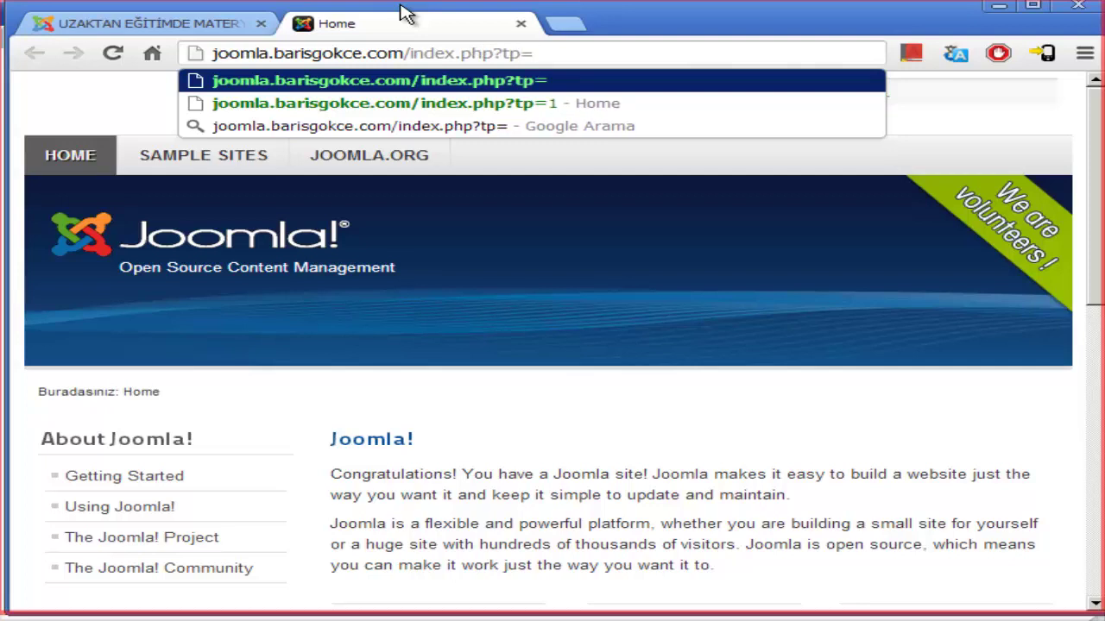
text(1)
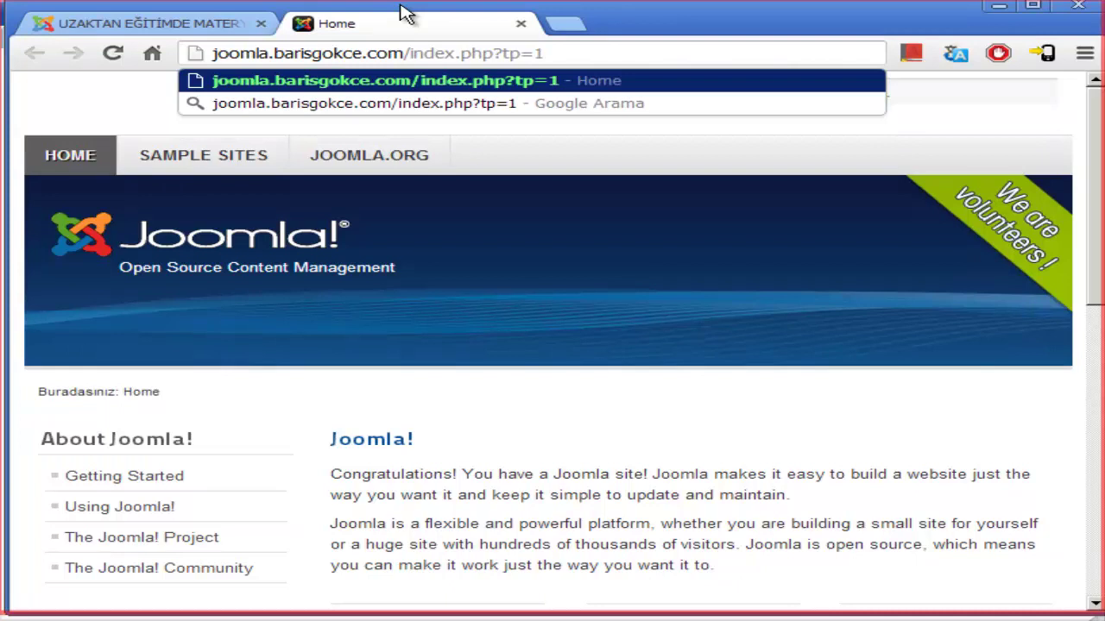
key(Return)
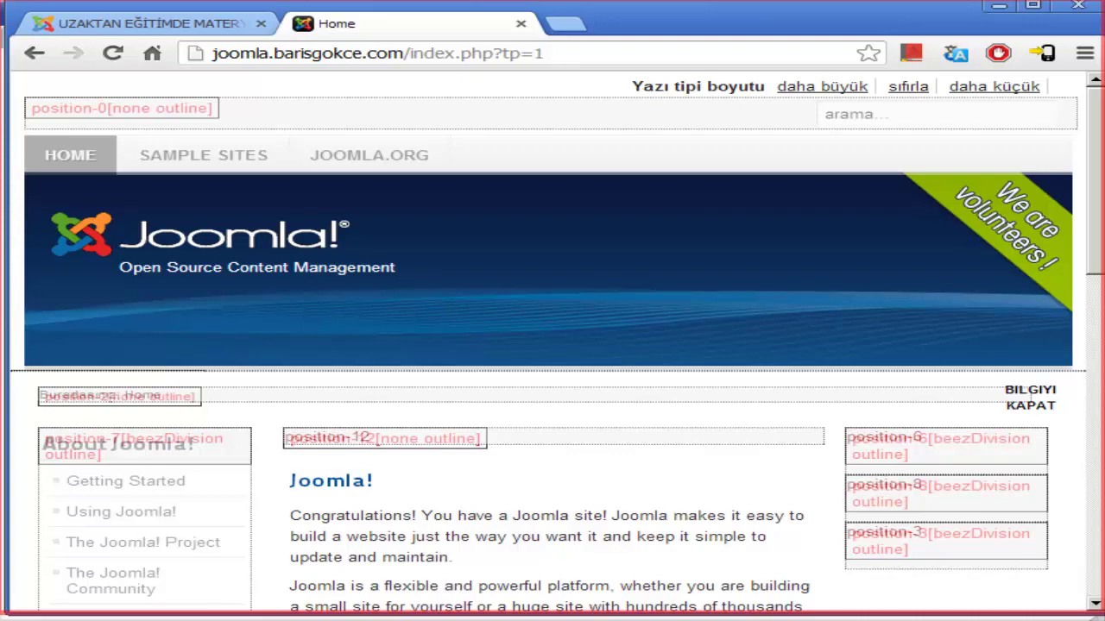
Examine the module position outlines around the page header, the breadcrumb line and the About Joomla! menu.
scroll(954, 447, down, 1)
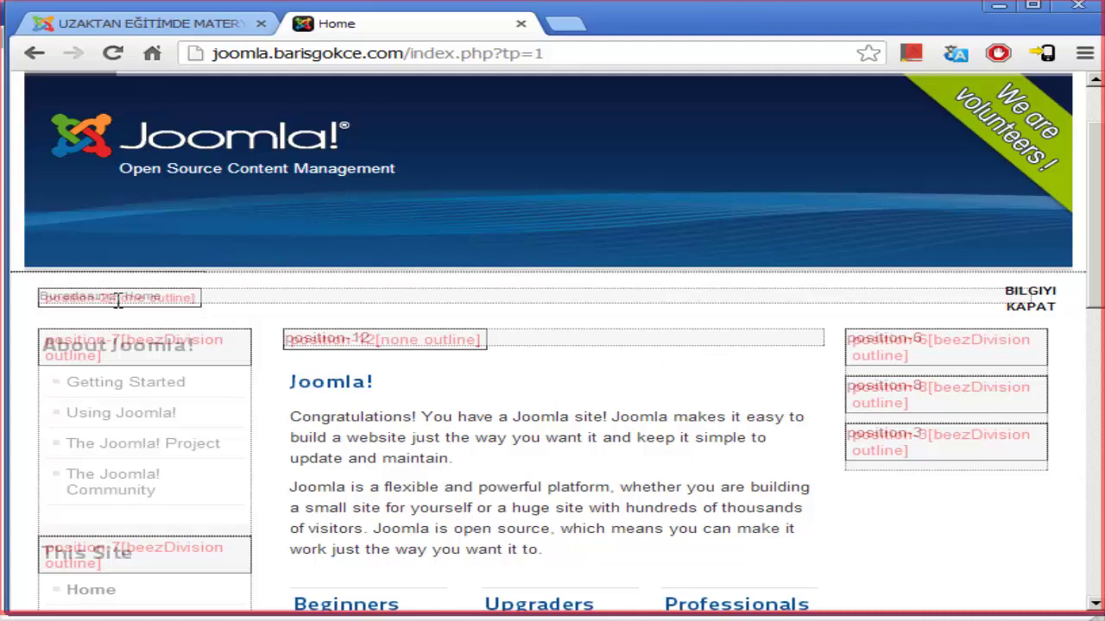
drag(119, 299, 57, 297)
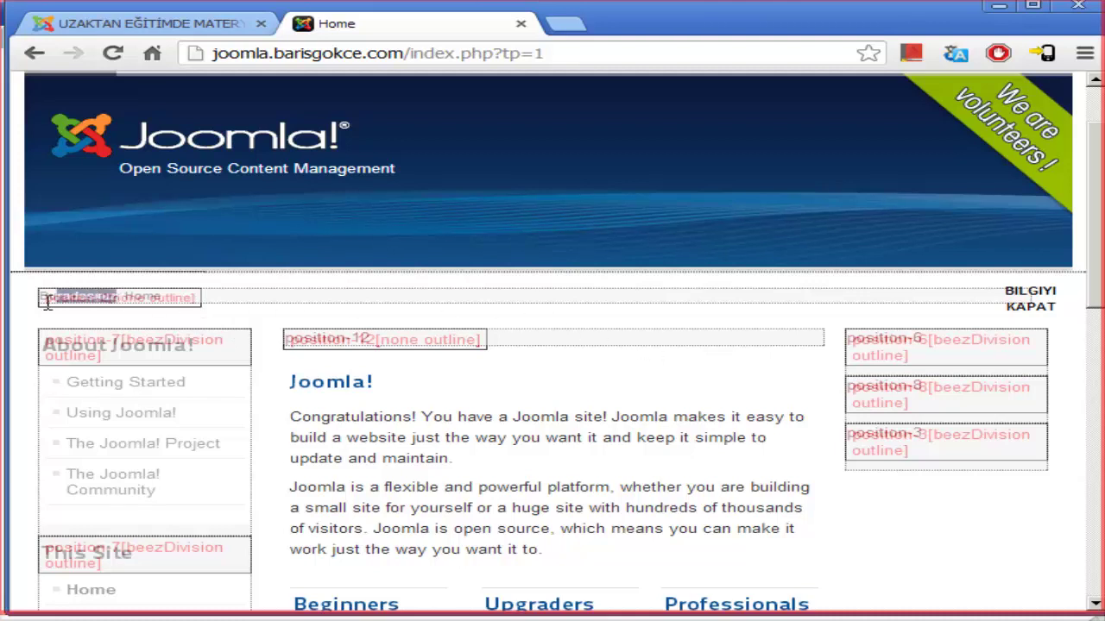
click(48, 302)
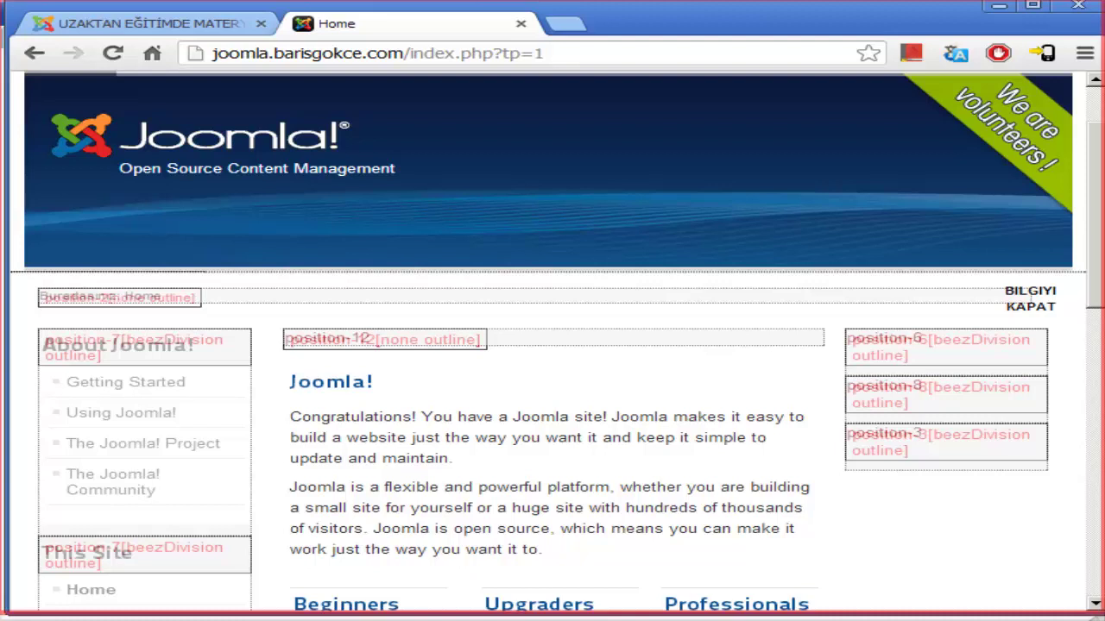
scroll(380, 298, up, 2)
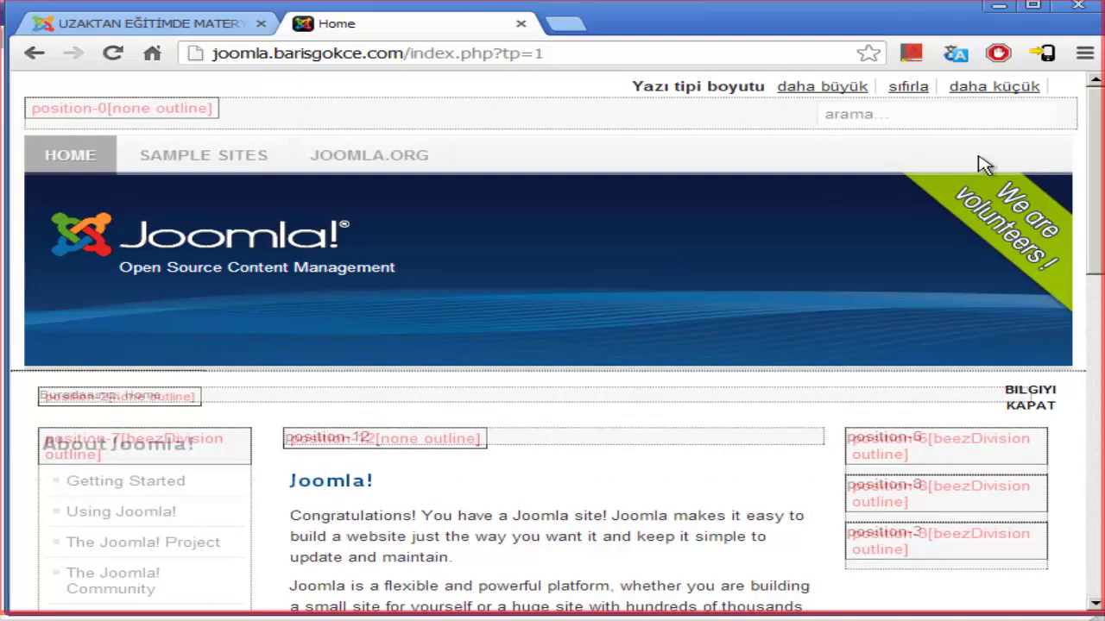
scroll(945, 207, down, 3)
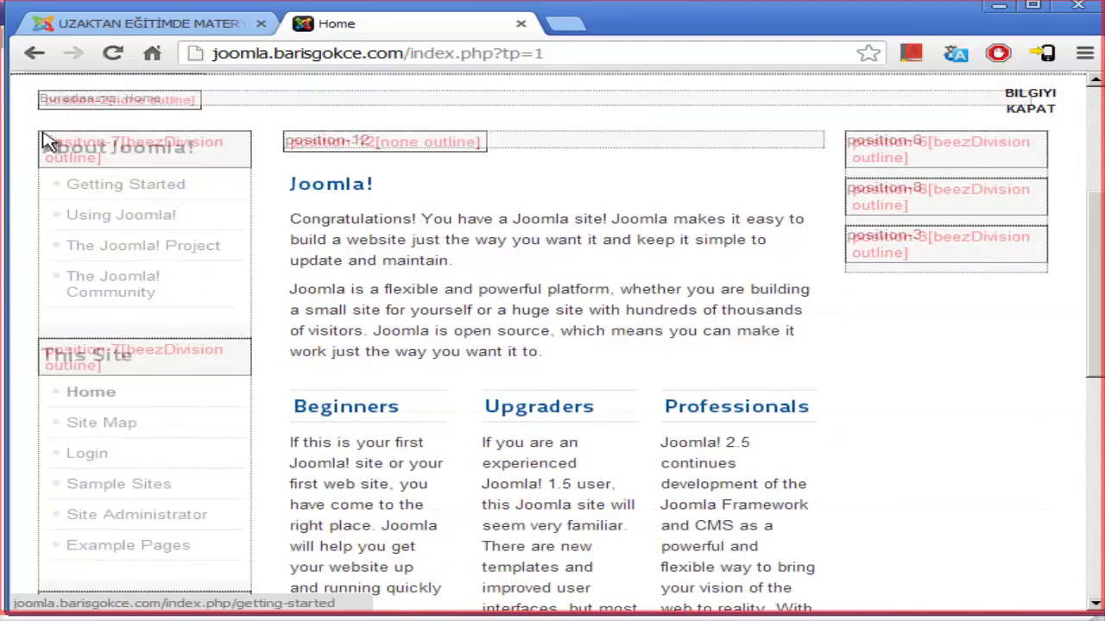
drag(47, 141, 89, 142)
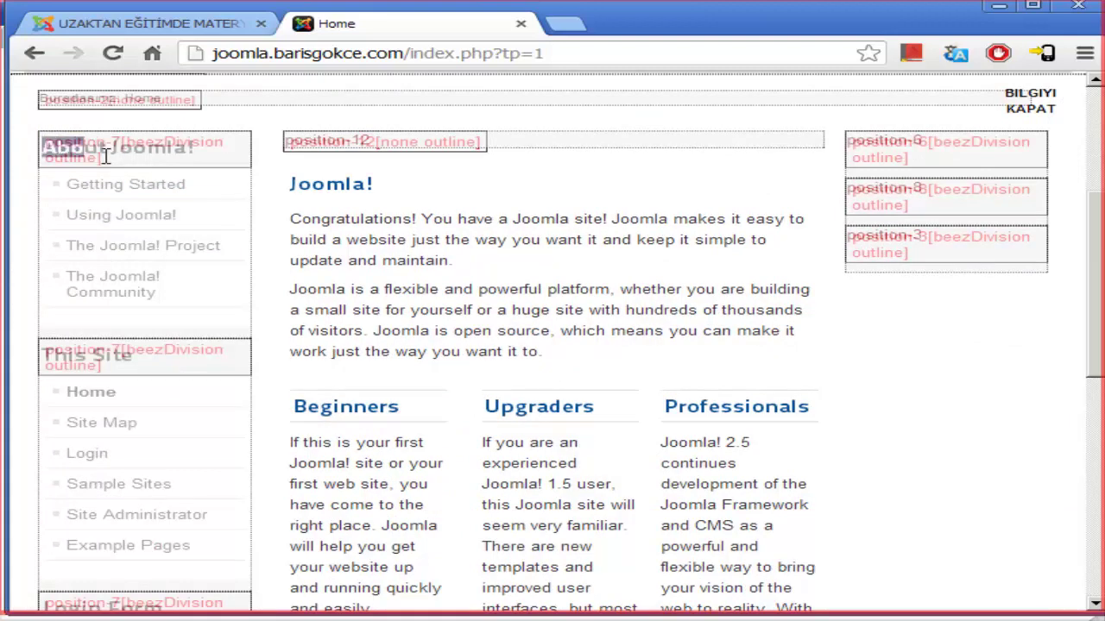
click(105, 156)
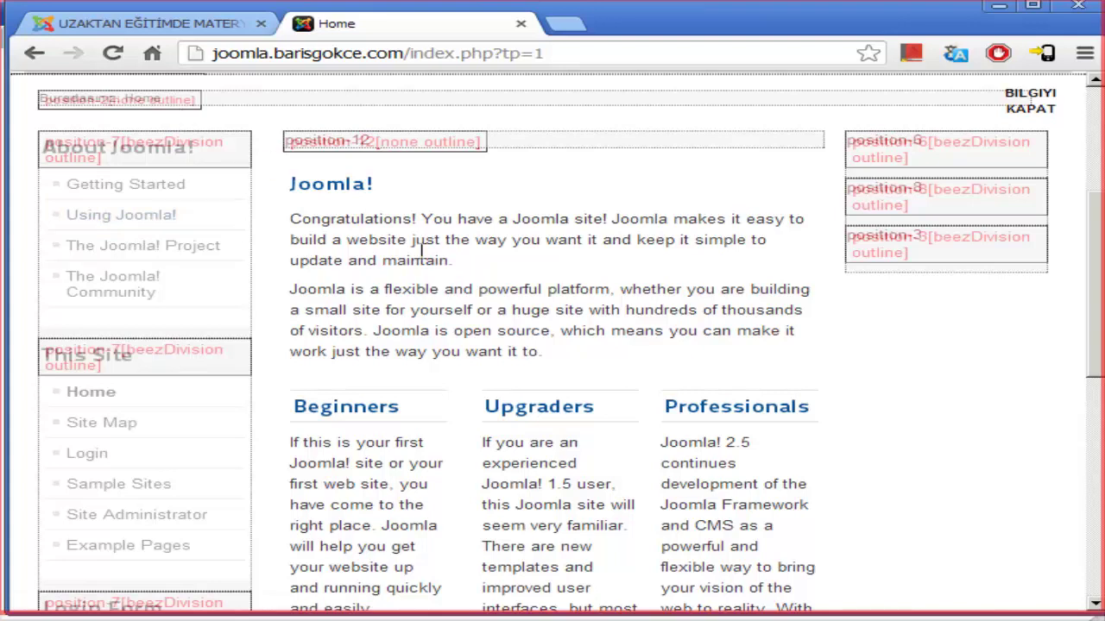
Examine the position labels around the main content, then those of This Site, Login Form and the area below them.
scroll(524, 220, down, 3)
scroll(523, 220, up, 3)
double_click(737, 407)
click(558, 413)
drag(354, 143, 438, 283)
click(433, 281)
scroll(109, 308, down, 1)
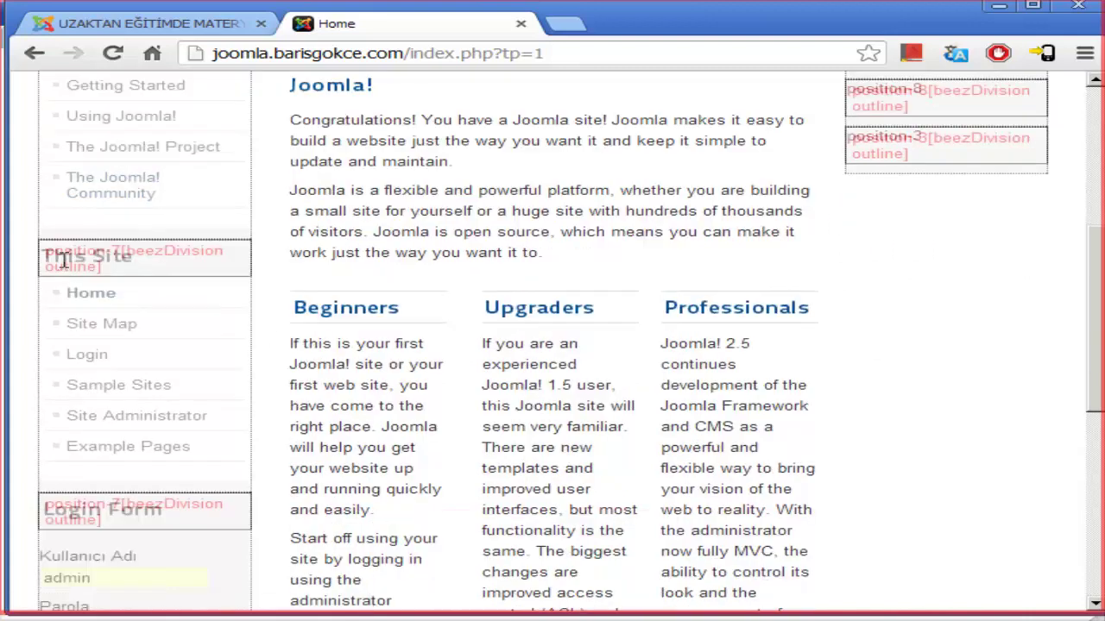
scroll(63, 261, down, 1)
scroll(116, 414, down, 1)
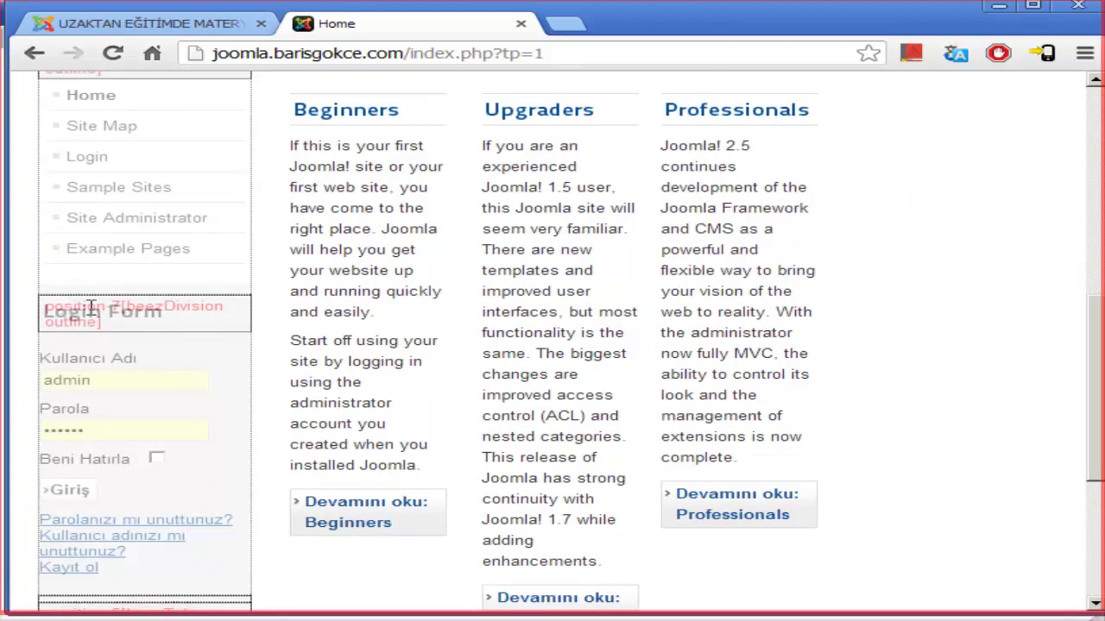
scroll(98, 310, down, 1)
scroll(100, 313, down, 1)
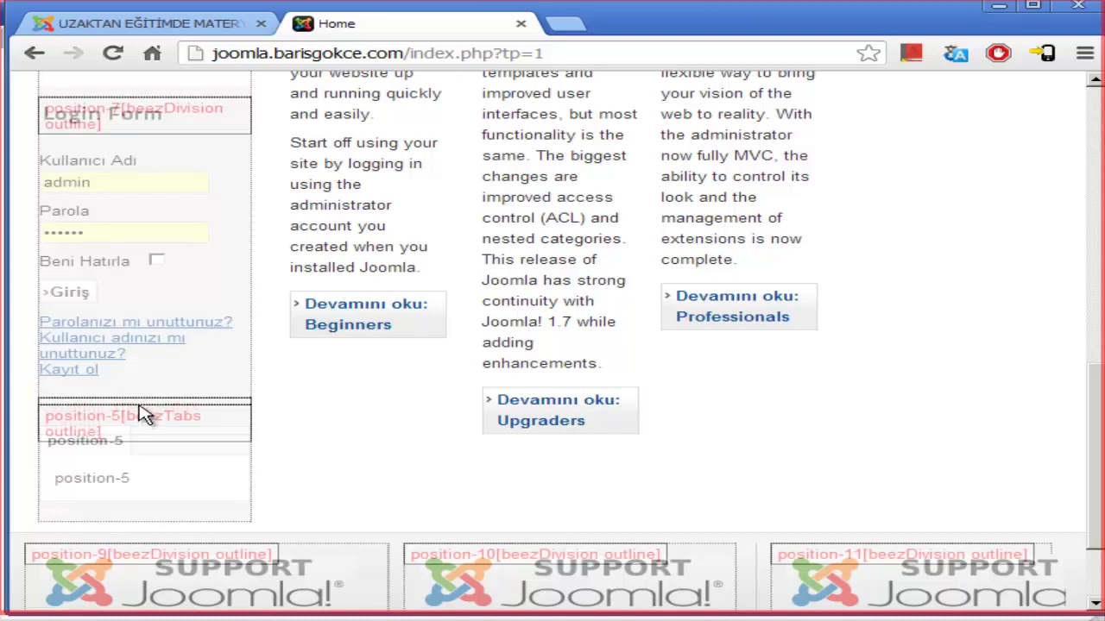
Review the whole module position layout again, from the breadcrumb area down to the Support Joomla! modules and back to the article columns.
scroll(138, 414, up, 8)
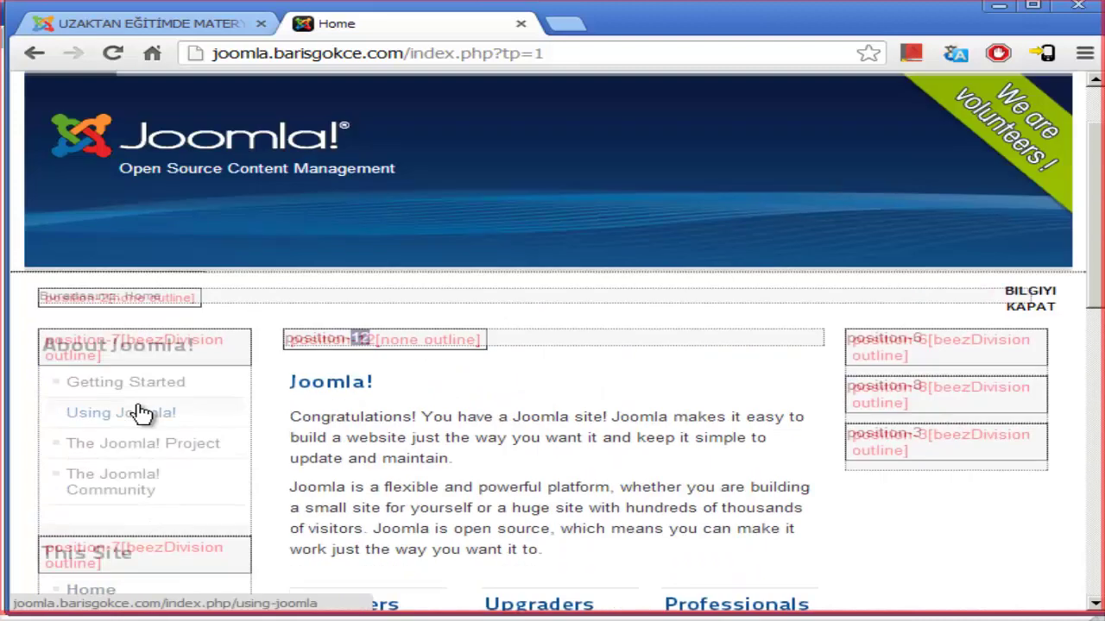
scroll(140, 414, down, 2)
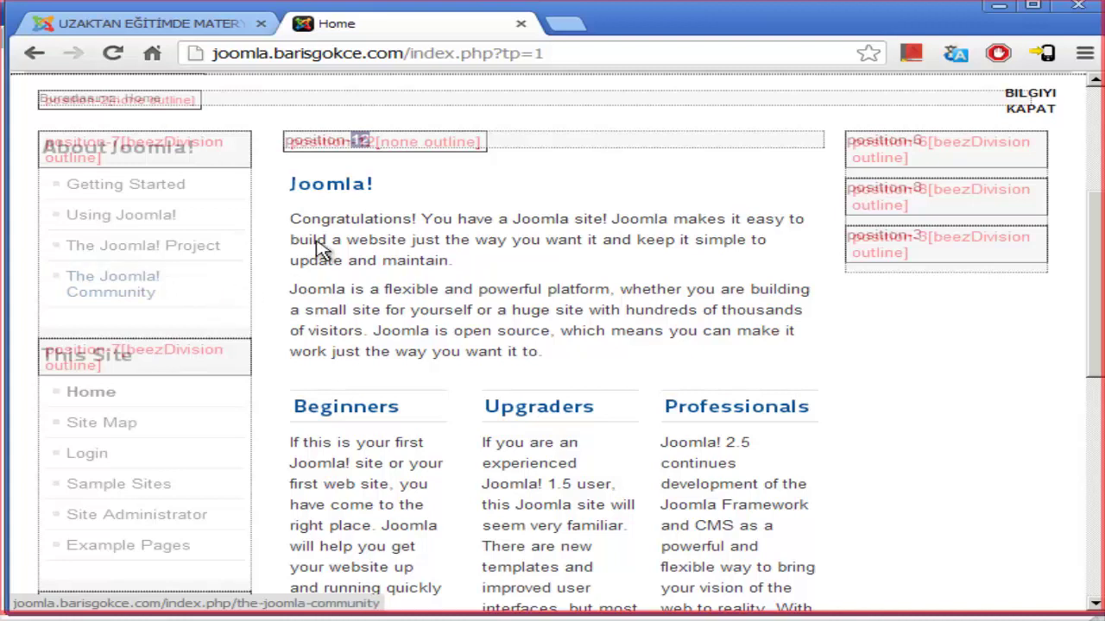
scroll(212, 274, down, 2)
scroll(212, 275, down, 3)
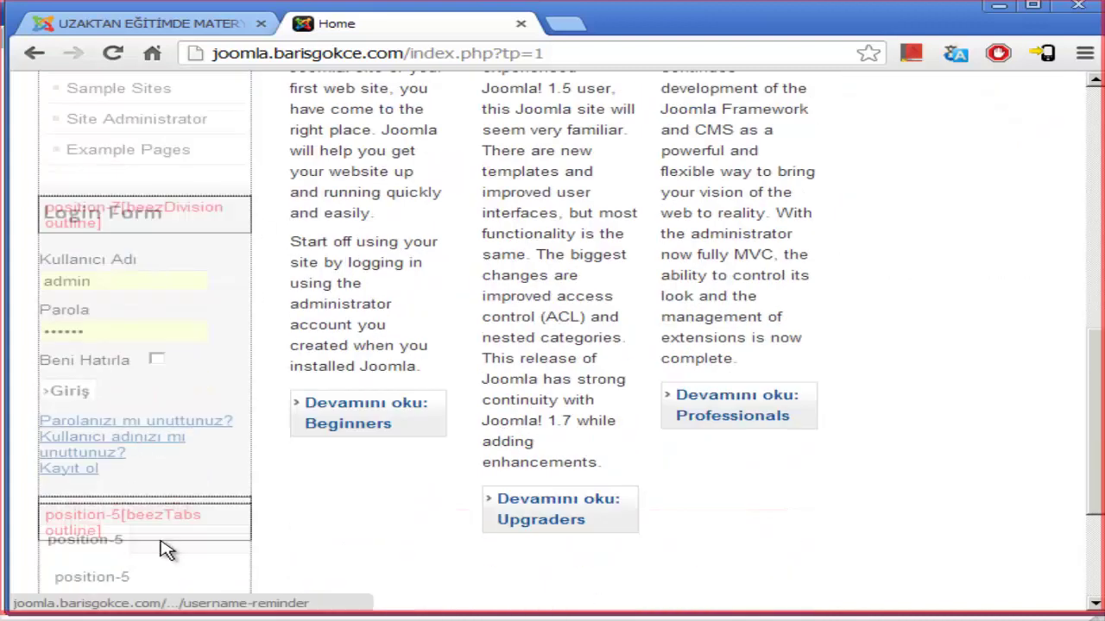
scroll(168, 544, down, 1)
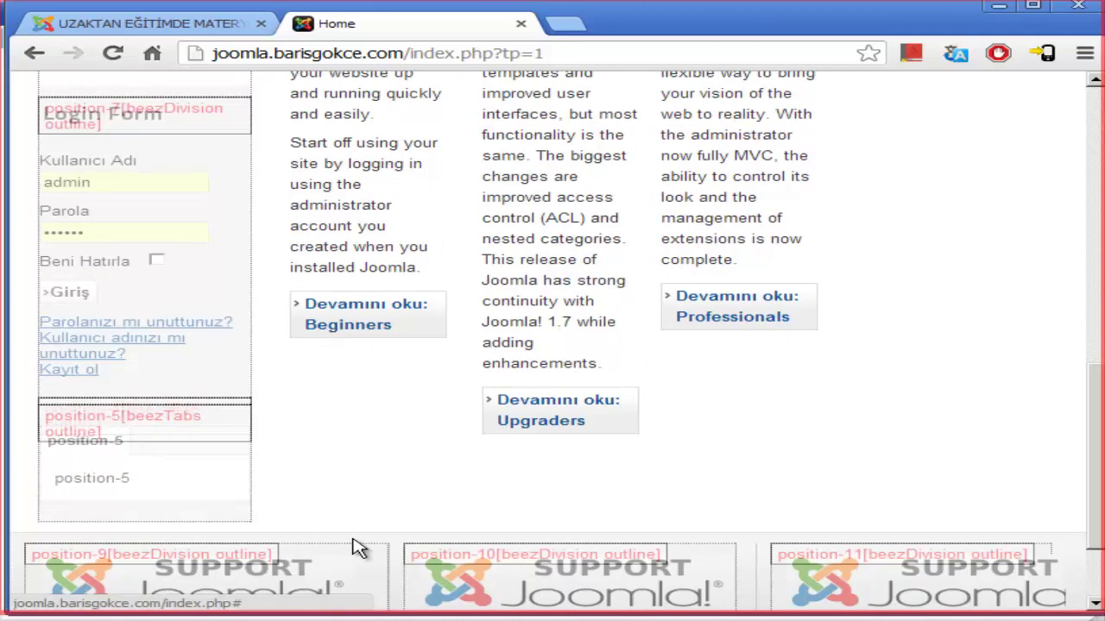
scroll(362, 550, up, 7)
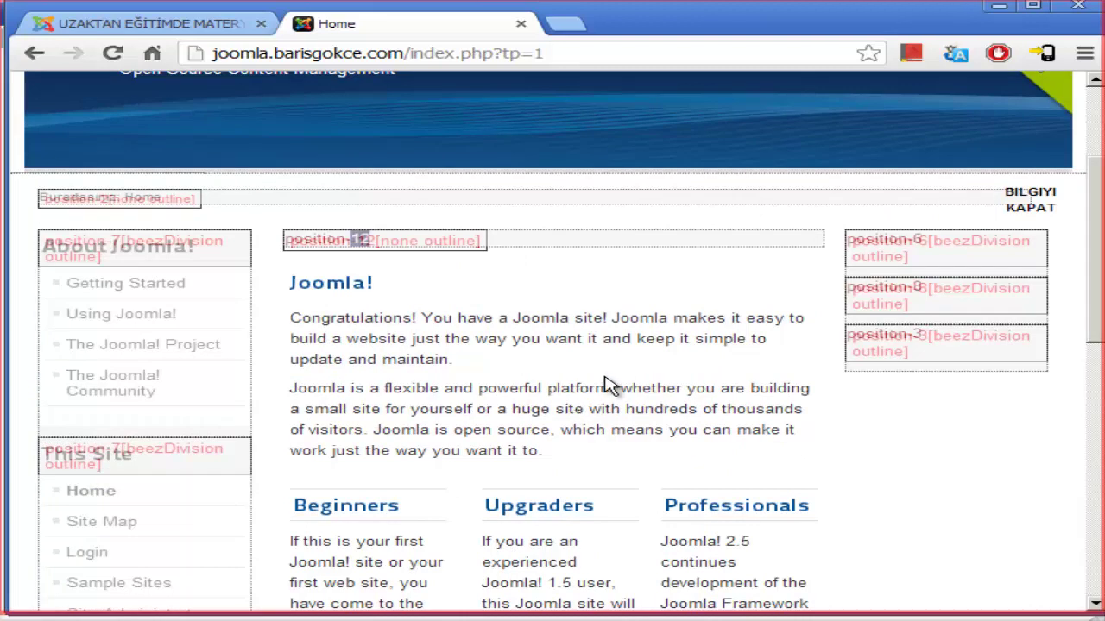
scroll(594, 367, down, 1)
scroll(617, 315, down, 1)
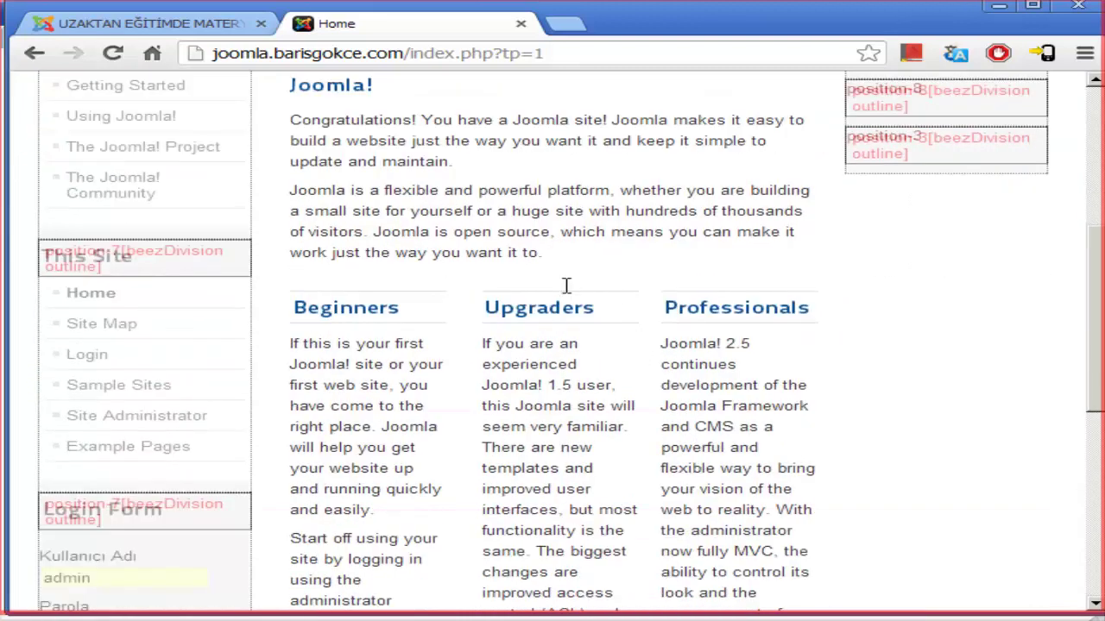
Open the regular public front page at joomla.barisgokce.com in a separate browser tab.
scroll(570, 289, down, 2)
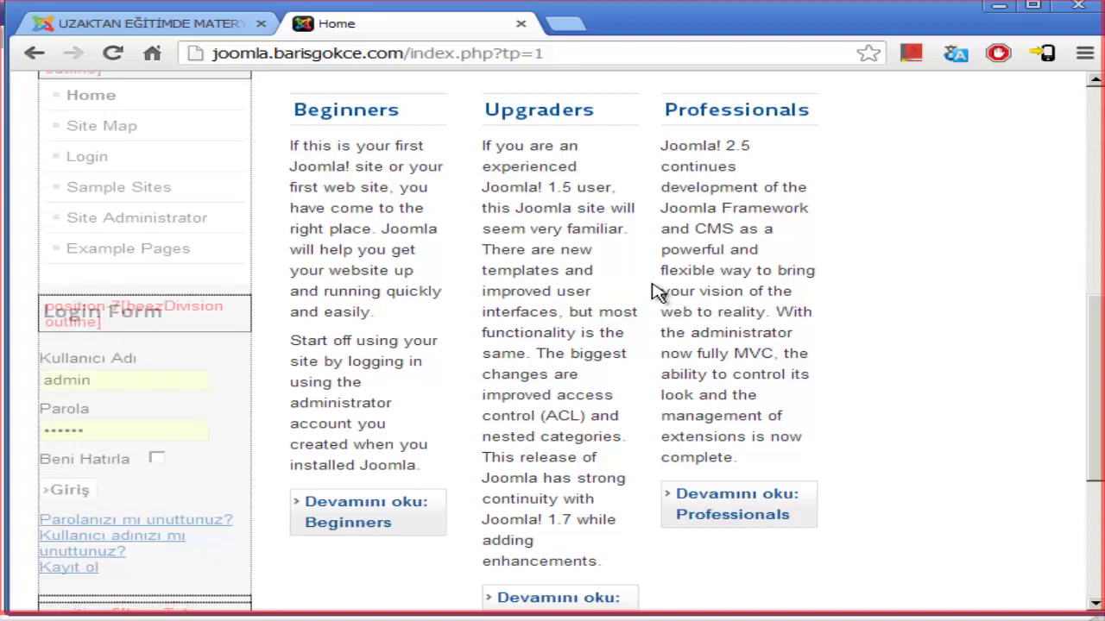
scroll(656, 291, up, 3)
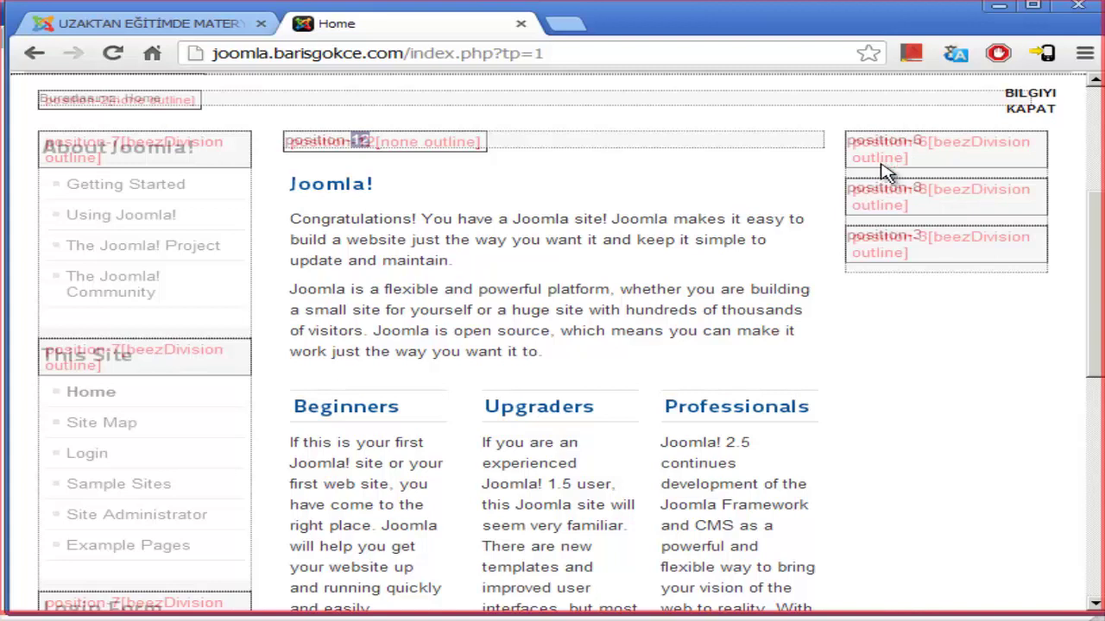
click(567, 28)
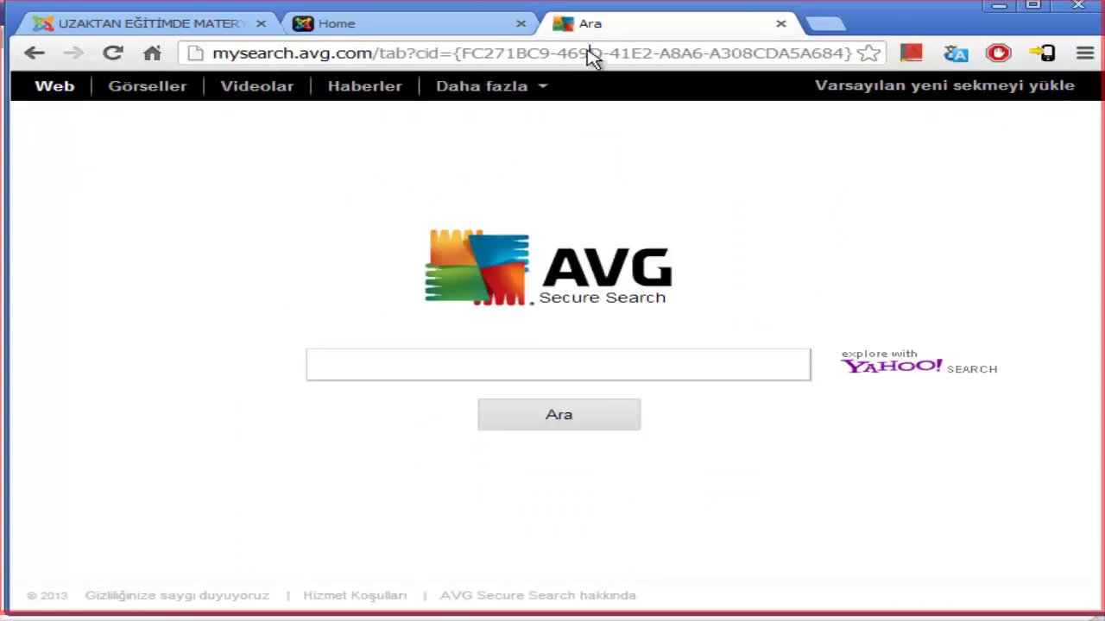
click(592, 55)
text(joo)
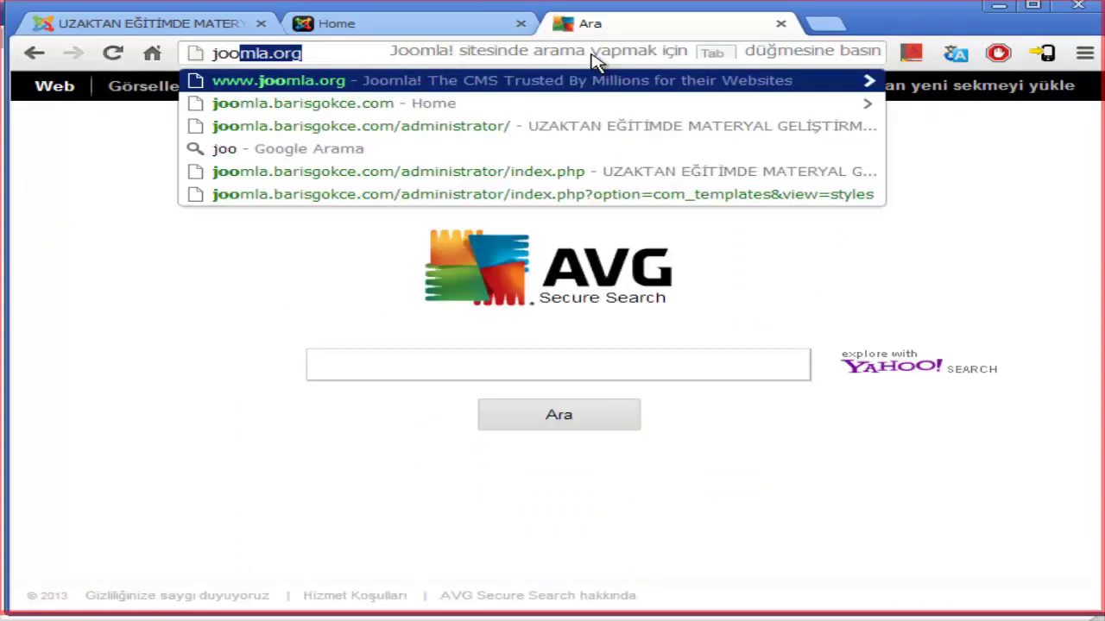
text(mla.or)
key(BackSpace)
key(BackSpace)
text(barisgokce.com)
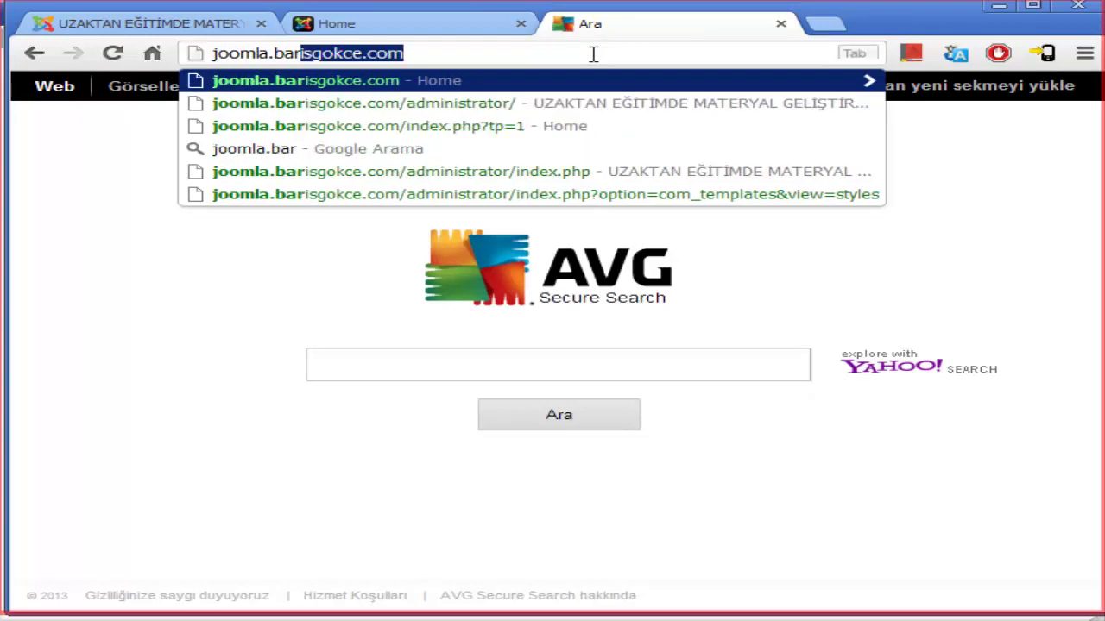
key(Return)
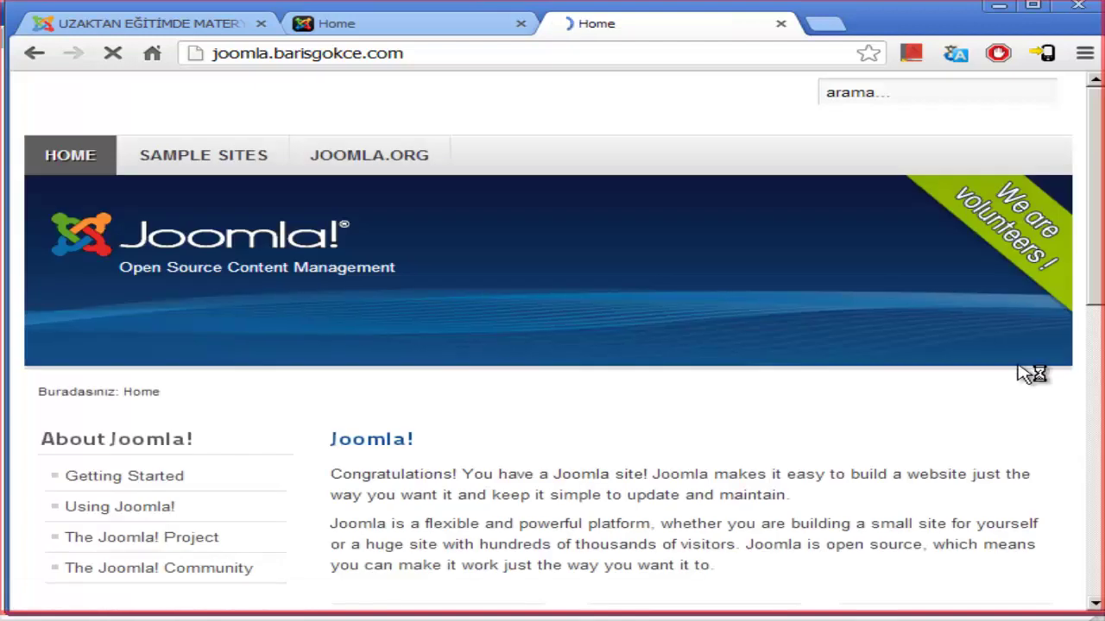
Examine the regular front page's Joomla! article and three article columns without the module position outlines.
scroll(1003, 386, down, 2)
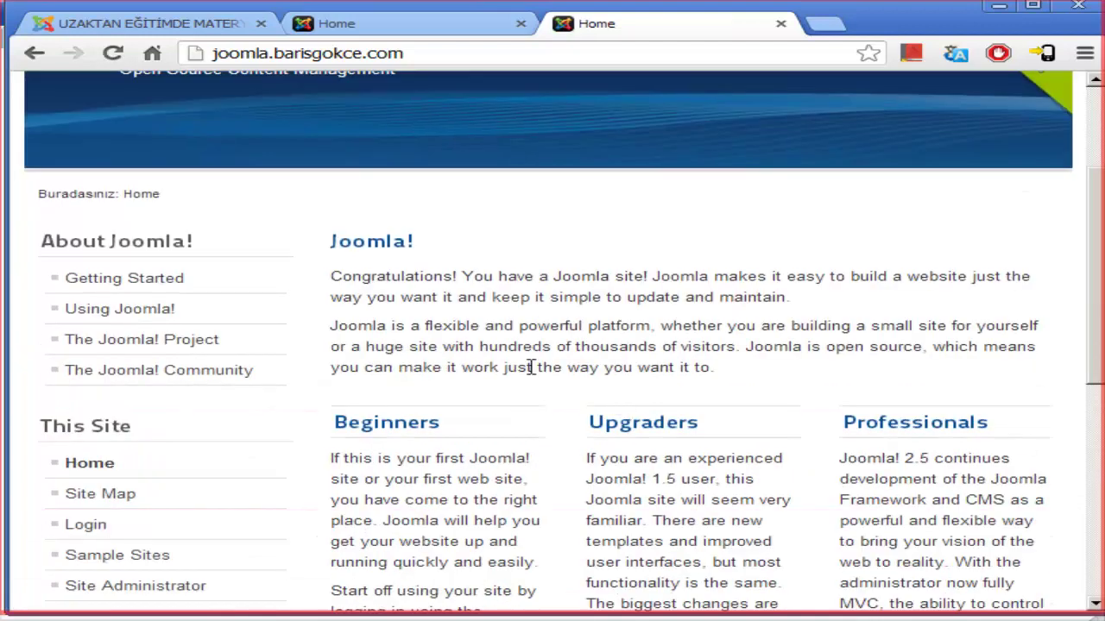
scroll(706, 423, down, 1)
drag(565, 325, 747, 311)
click(748, 311)
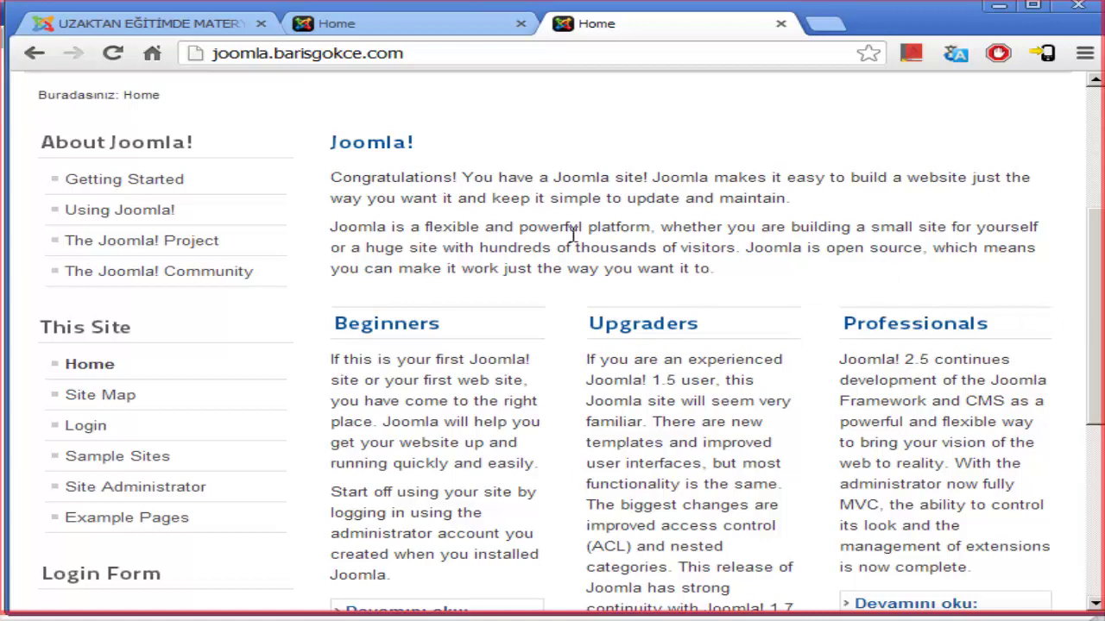
triple_click(334, 149)
click(337, 158)
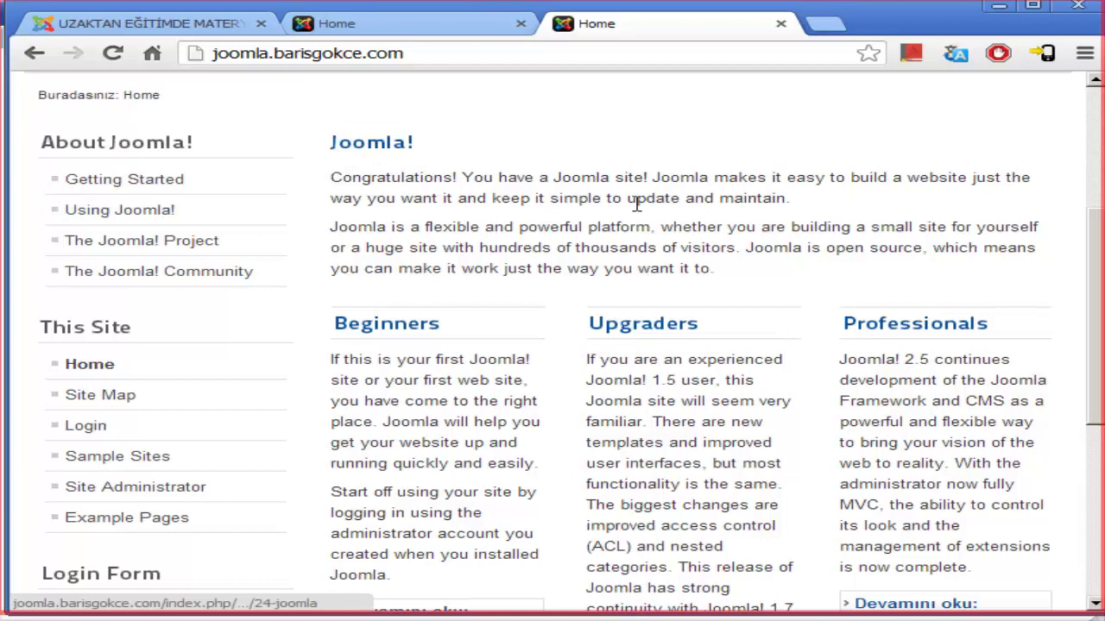
Review the module position preview again from the header down to position-14 and debug, then back to the main content.
click(413, 31)
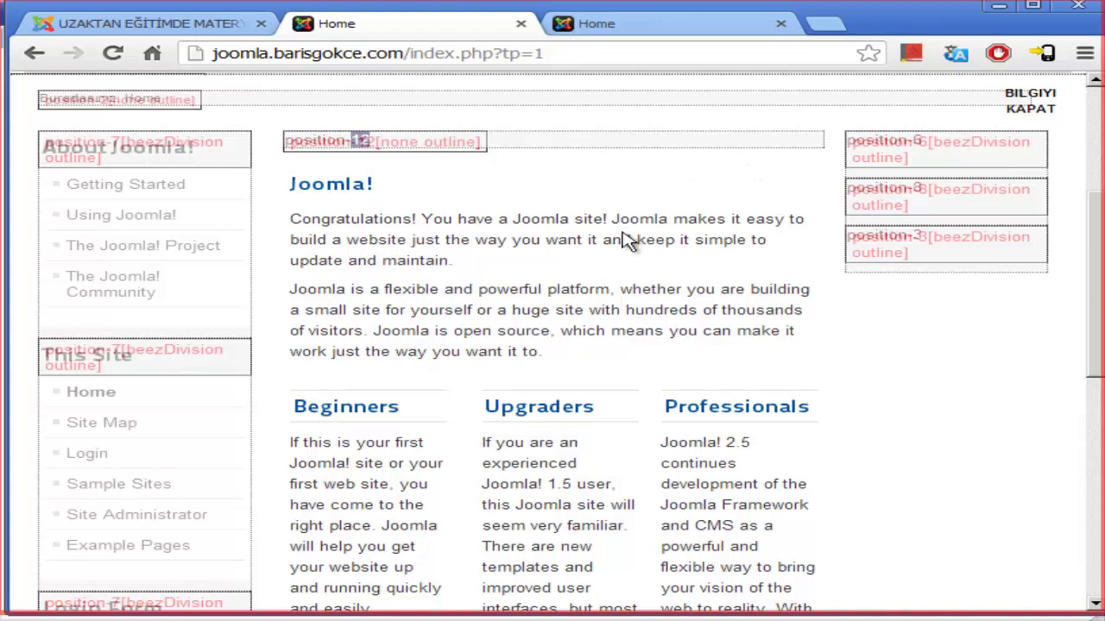
scroll(630, 239, down, 5)
scroll(661, 245, up, 9)
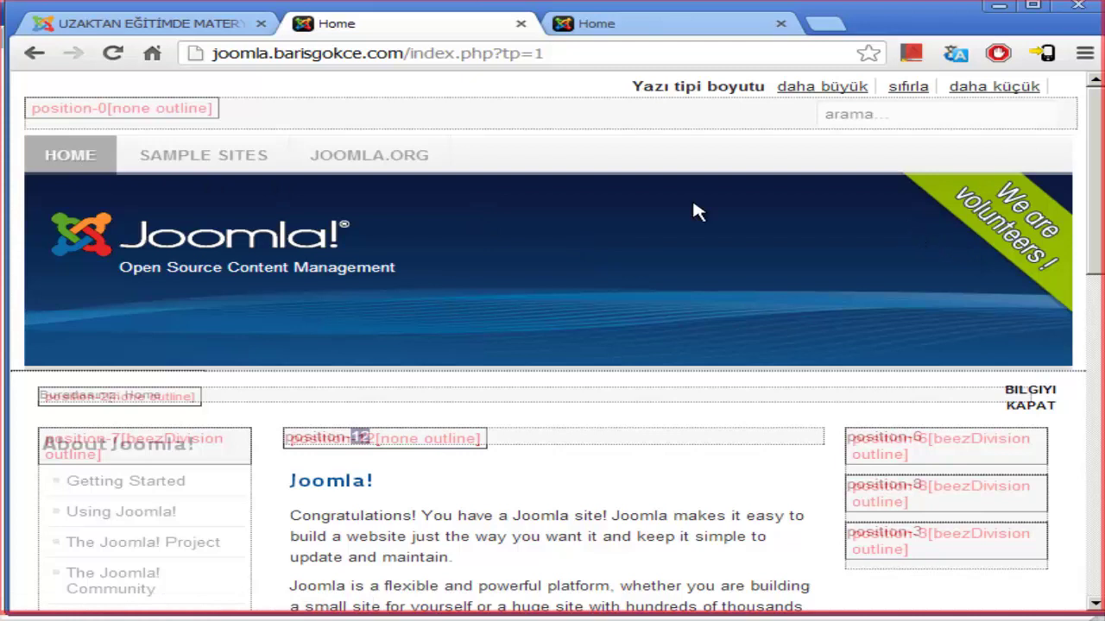
scroll(537, 197, down, 1)
scroll(537, 197, down, 9)
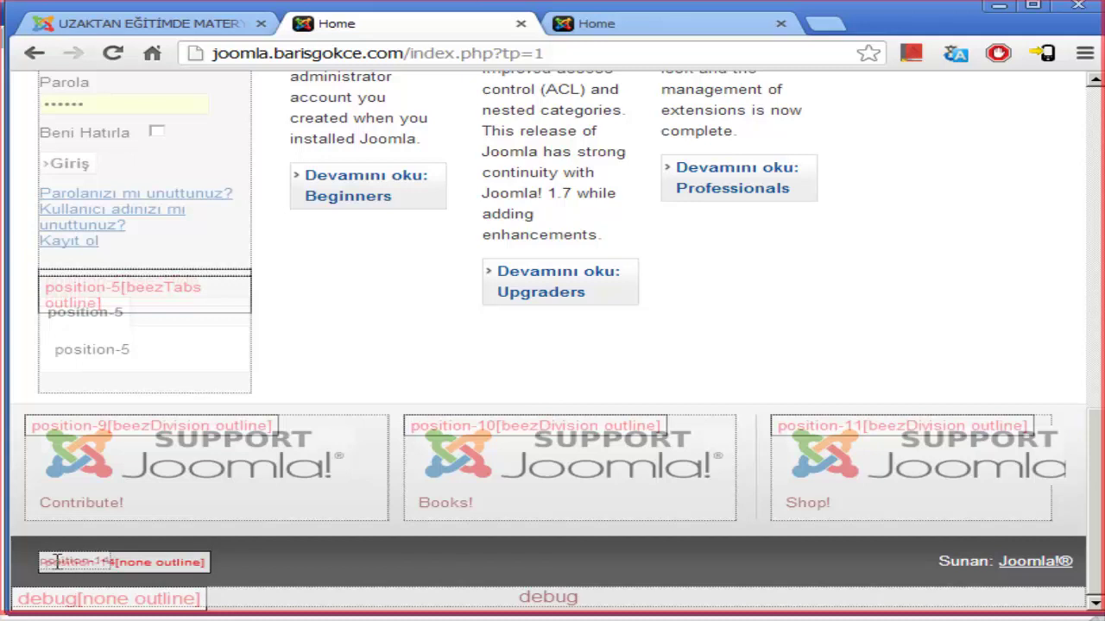
drag(56, 562, 98, 555)
scroll(785, 173, up, 8)
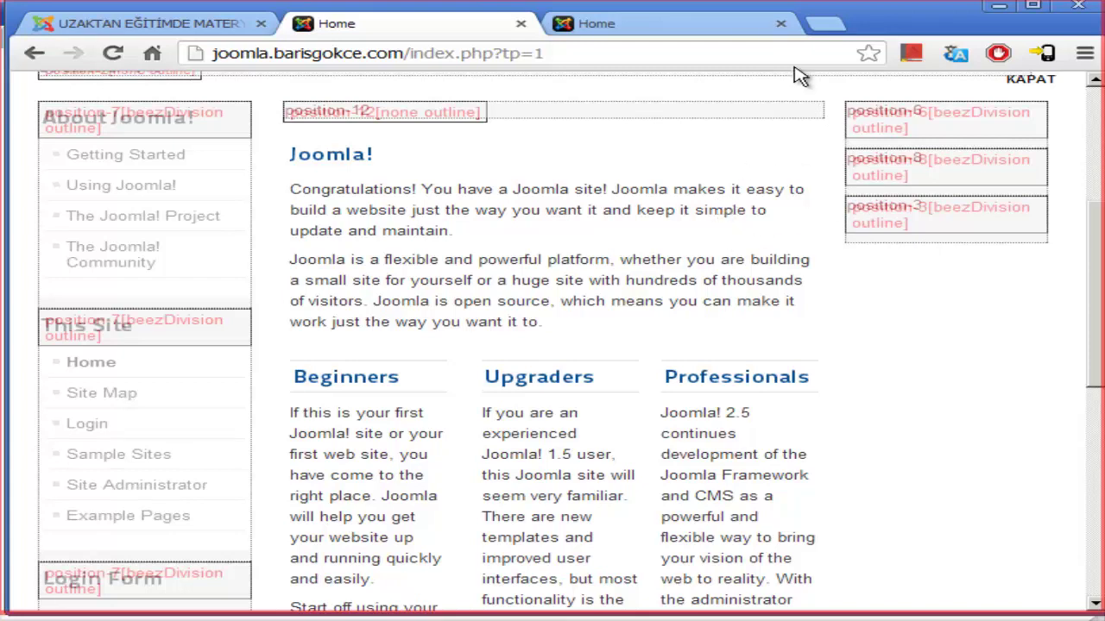
Open the Beez2 - Default style for editing in the site administration and look over its menu assignment list.
click(653, 38)
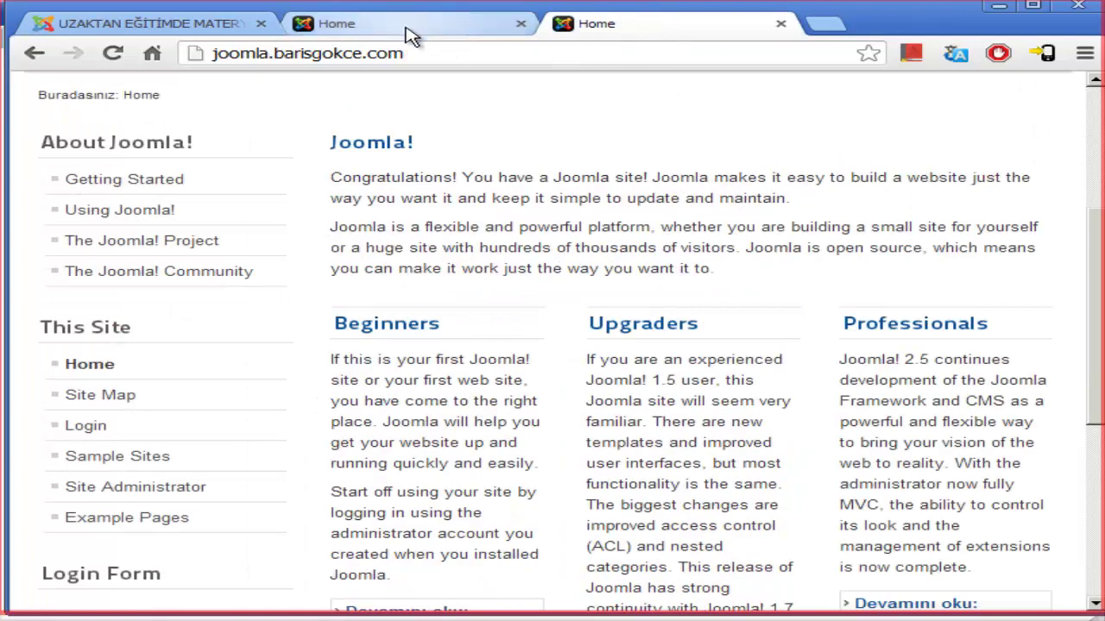
click(411, 35)
click(201, 27)
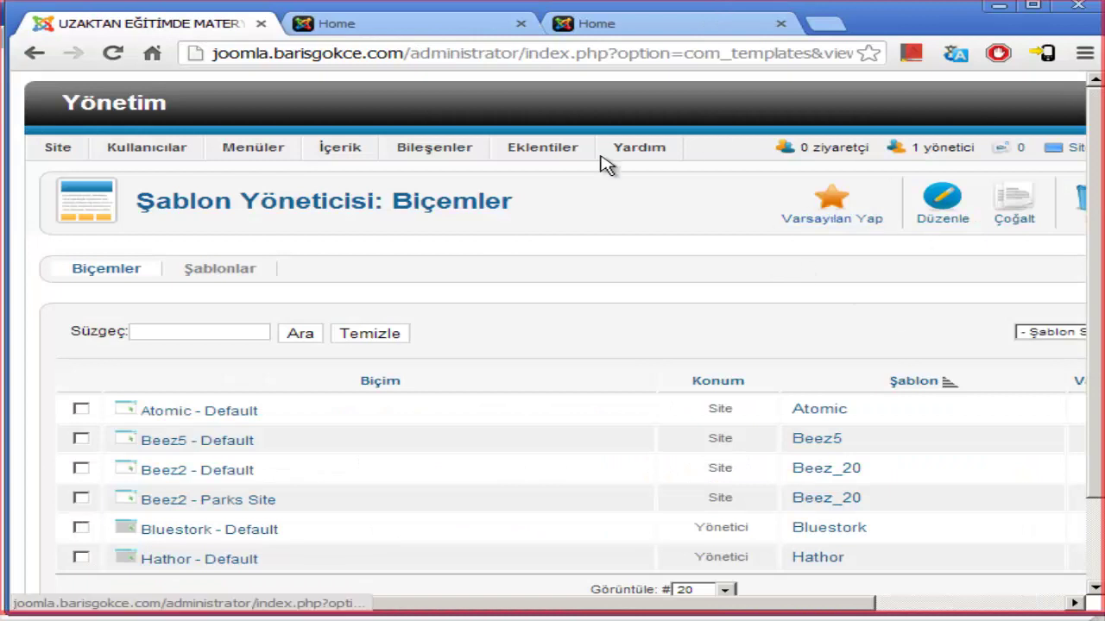
mouse_move(580, 167)
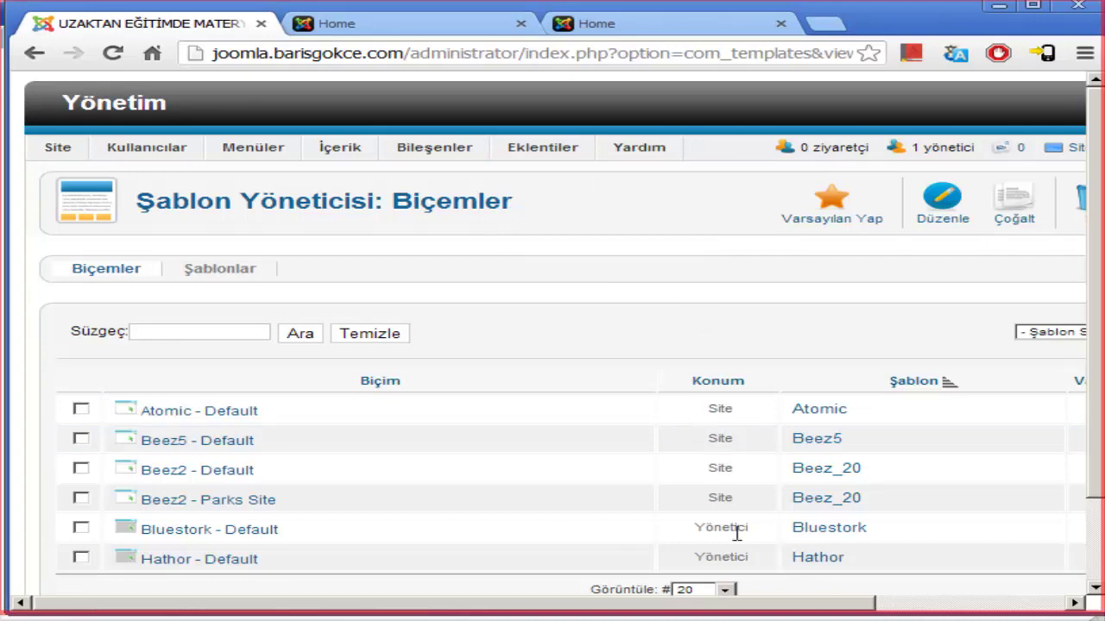
drag(820, 611, 846, 602)
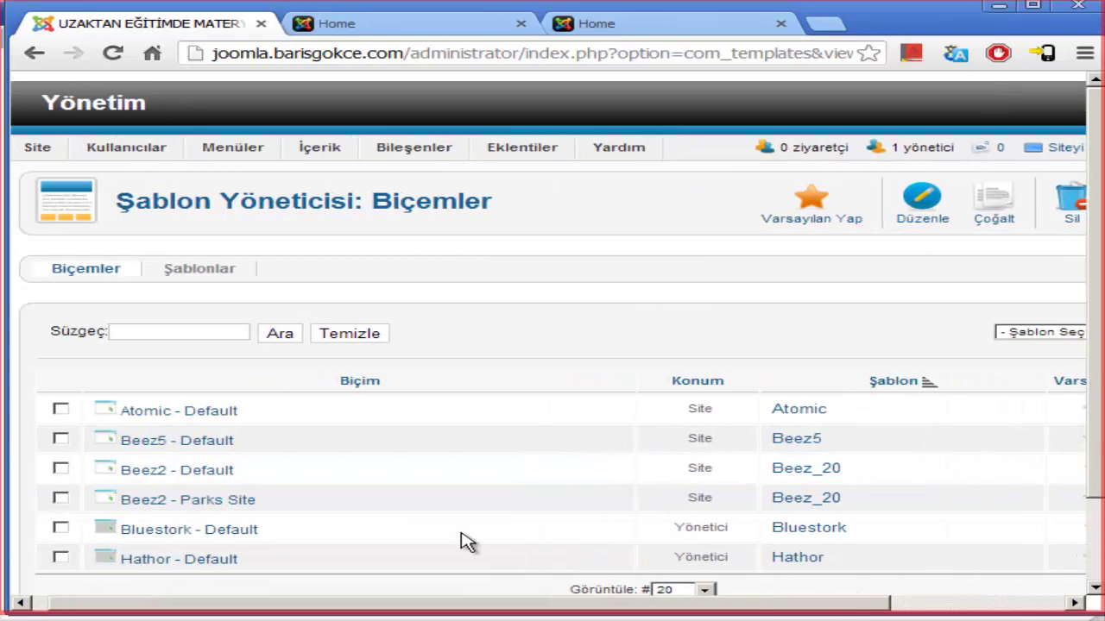
click(218, 476)
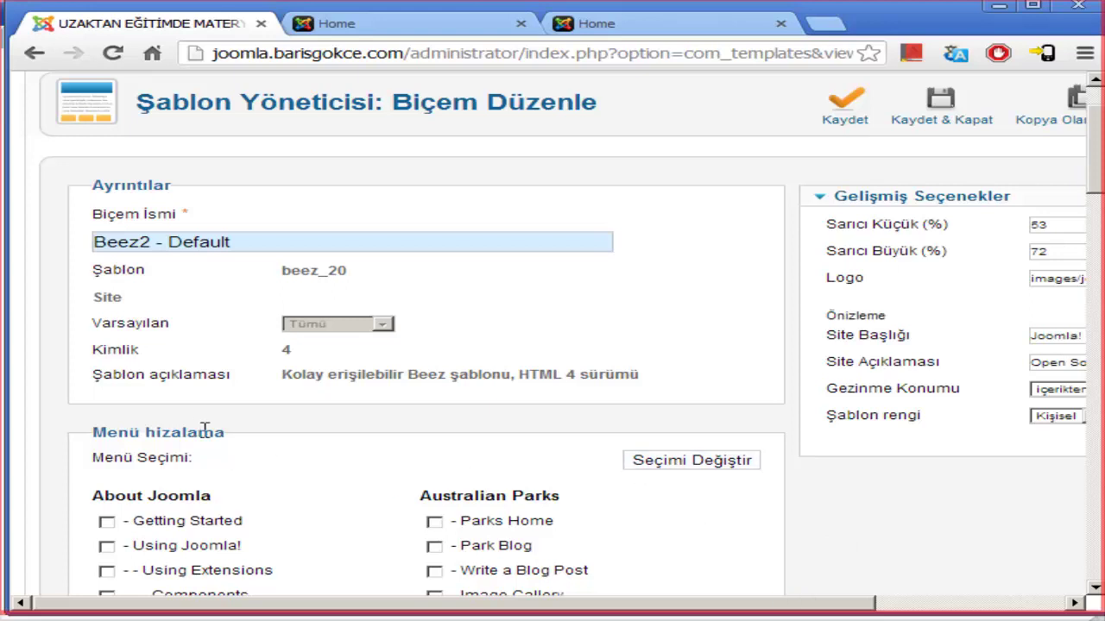
scroll(216, 445, down, 2)
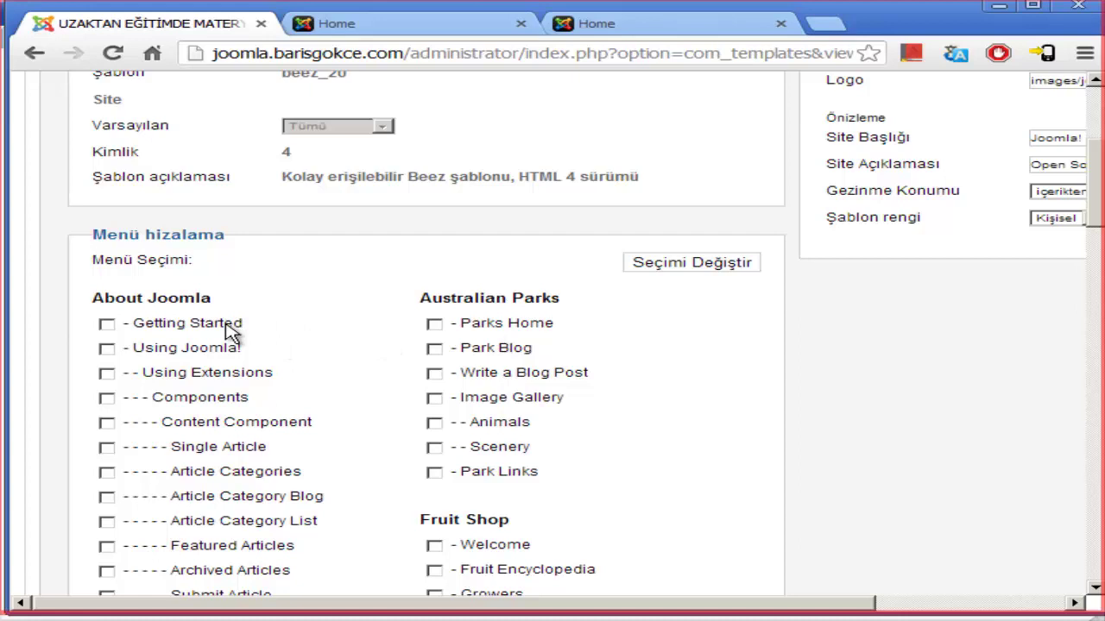
scroll(451, 345, down, 4)
scroll(444, 345, up, 4)
Open Getting Started from the About Joomla! menu on the regular public site and look through that page.
click(445, 17)
scroll(364, 233, up, 3)
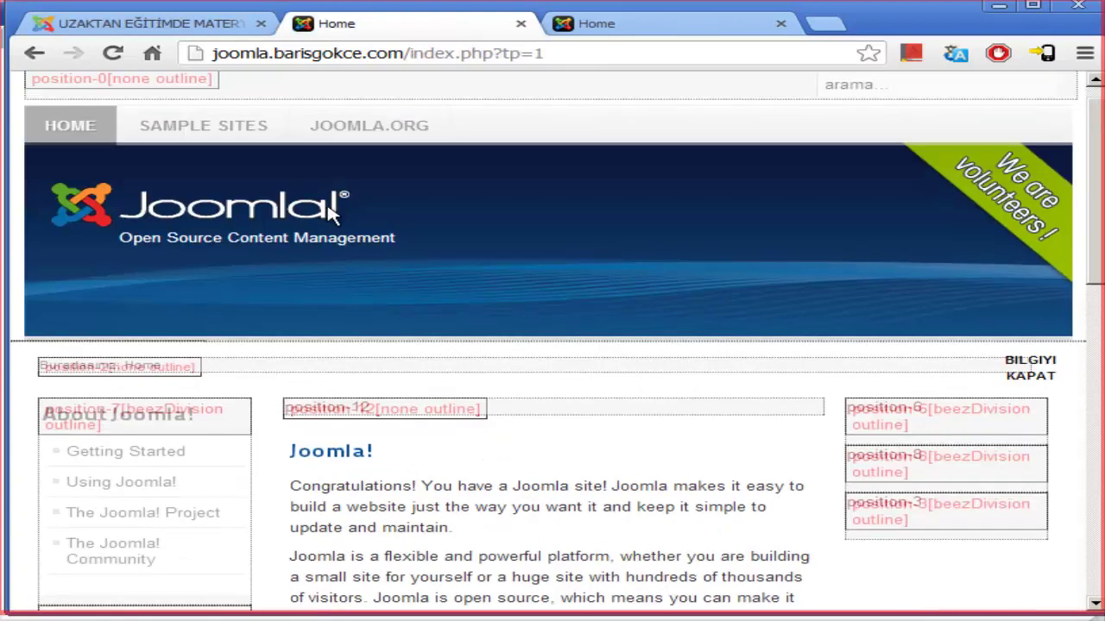
click(619, 19)
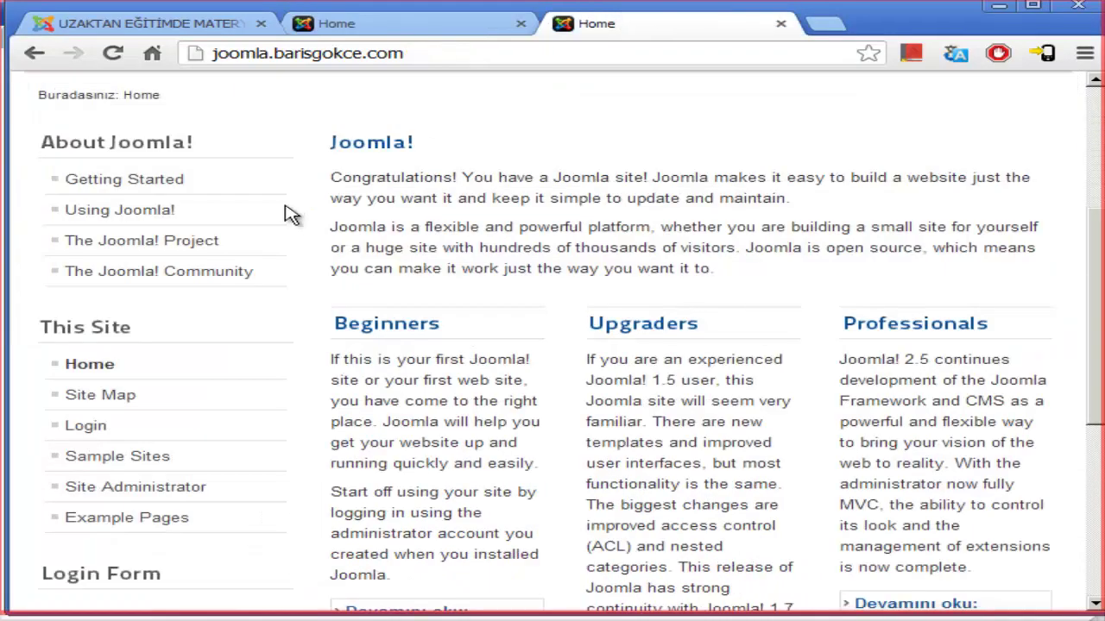
scroll(181, 216, down, 1)
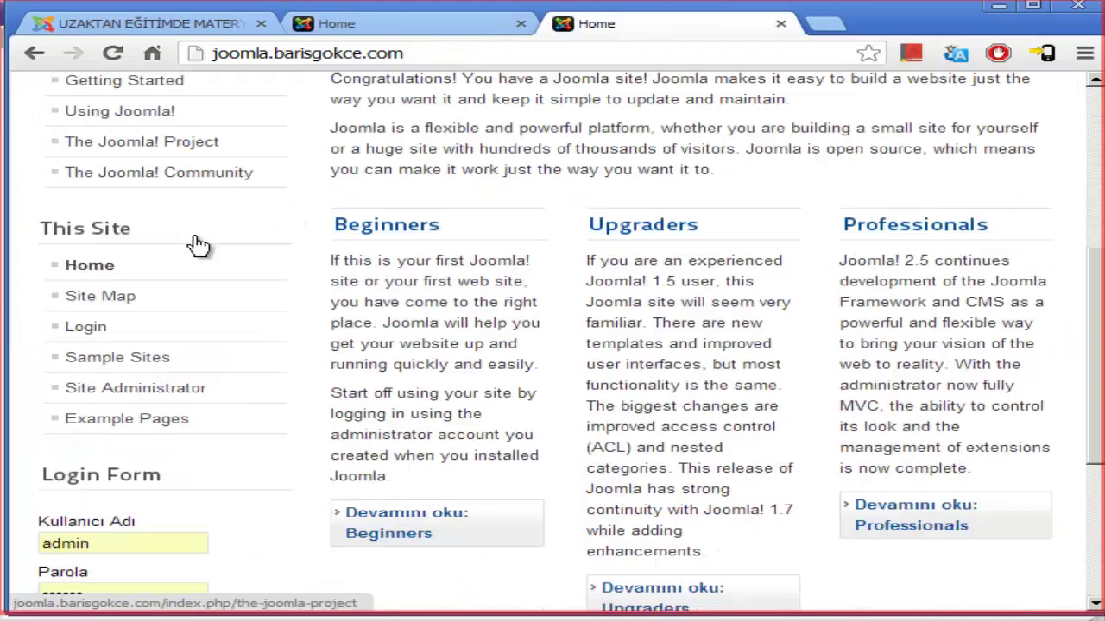
scroll(186, 229, up, 1)
click(173, 181)
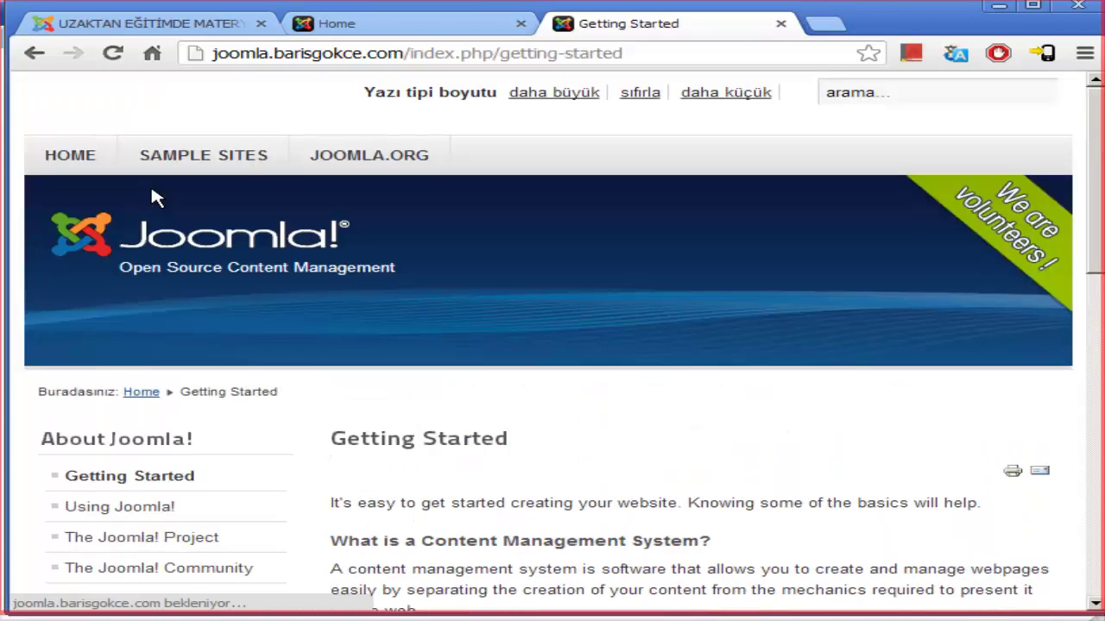
scroll(316, 340, down, 5)
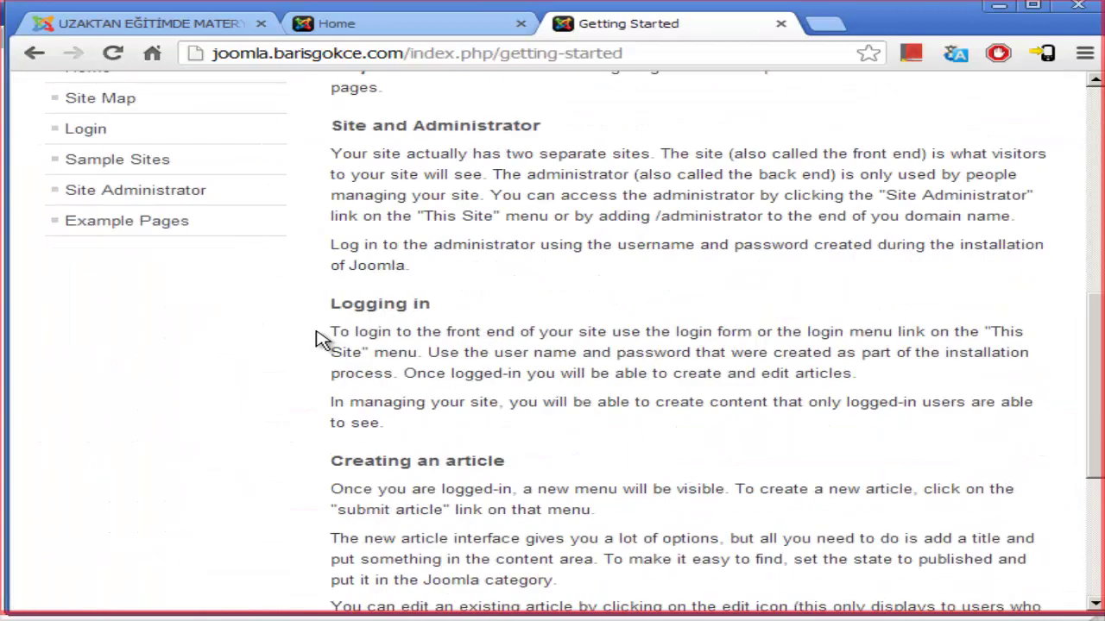
scroll(328, 302, up, 2)
scroll(328, 302, up, 4)
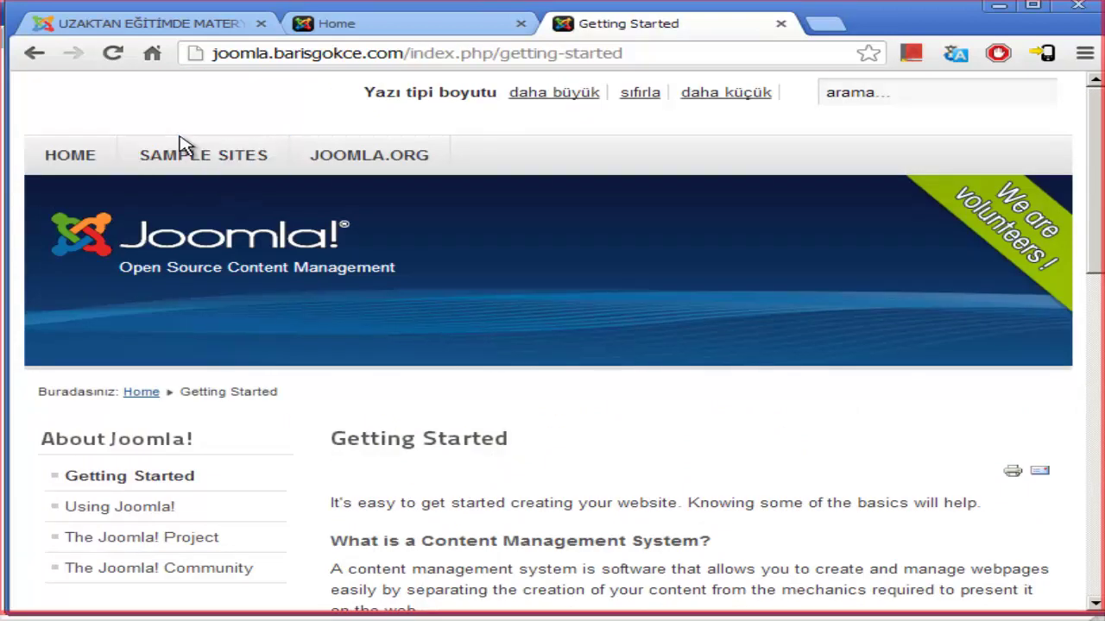
scroll(824, 220, down, 5)
scroll(821, 229, up, 5)
Return to the Beez2 - Default style in the administration and review its menu assignments from About Joomla to Main Menu.
click(387, 27)
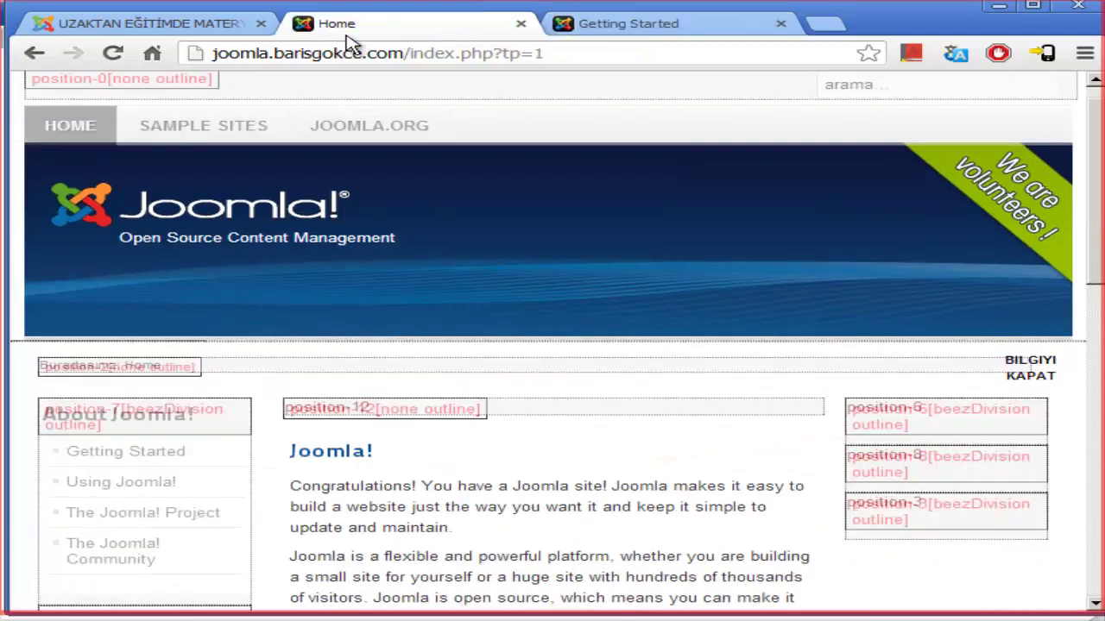
click(199, 27)
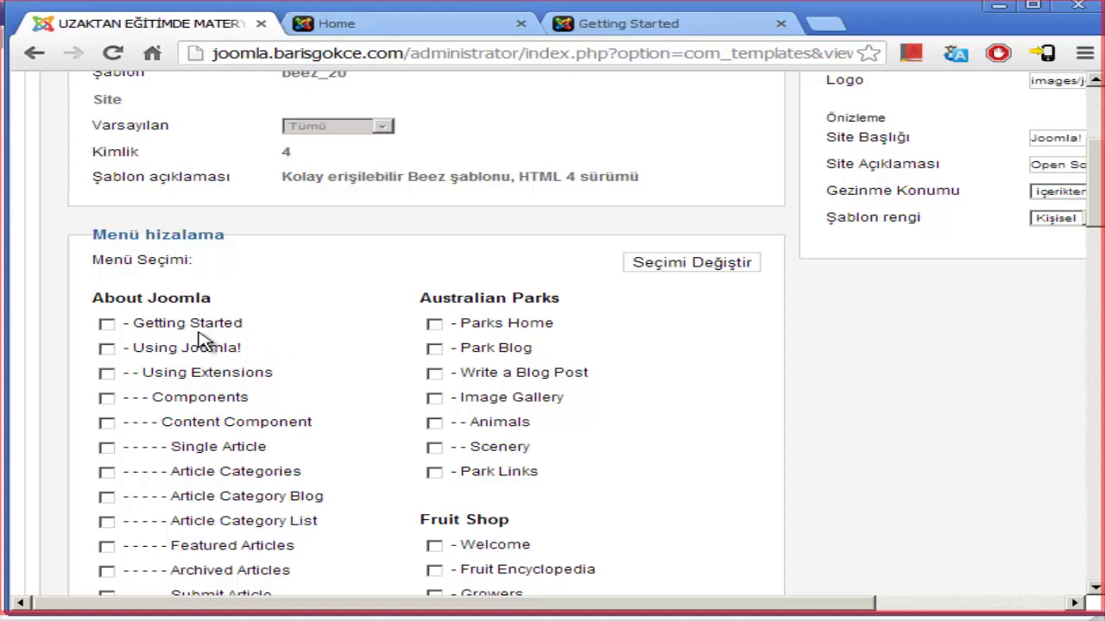
scroll(216, 367, down, 6)
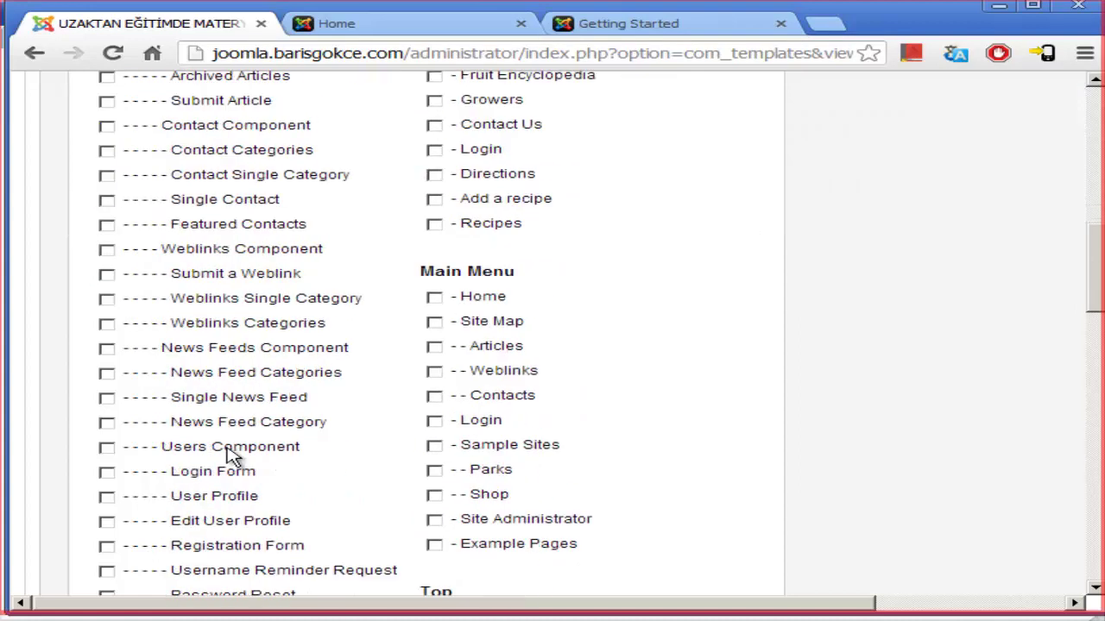
scroll(211, 350, up, 4)
scroll(210, 345, up, 6)
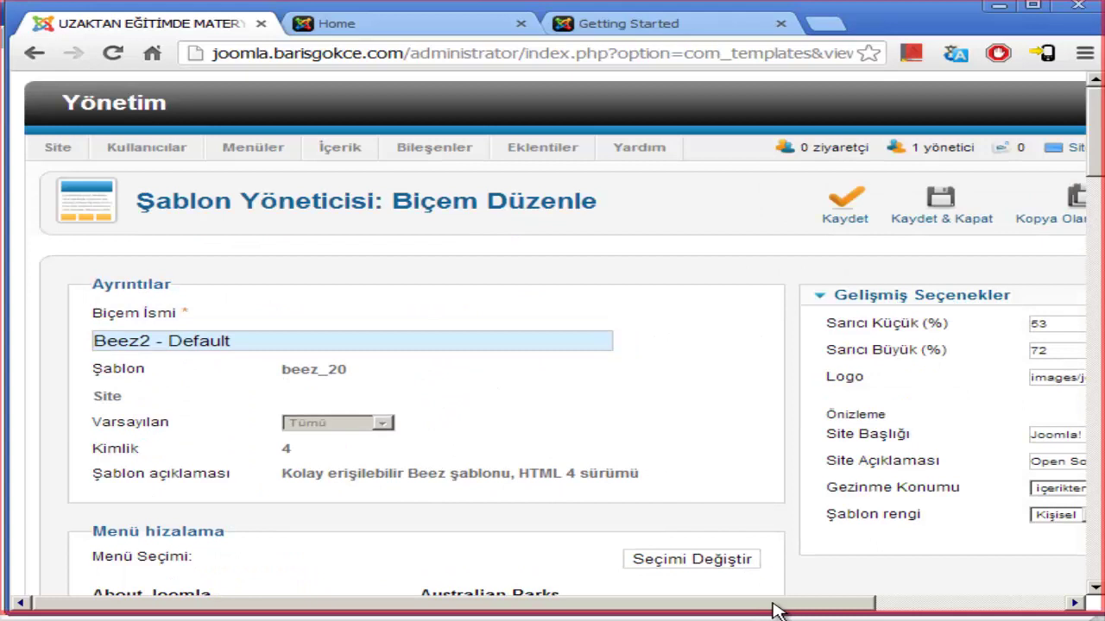
Examine the Beez2 - Default advanced options, especially the logo path, and compare them with the header on the public page.
drag(777, 604, 998, 582)
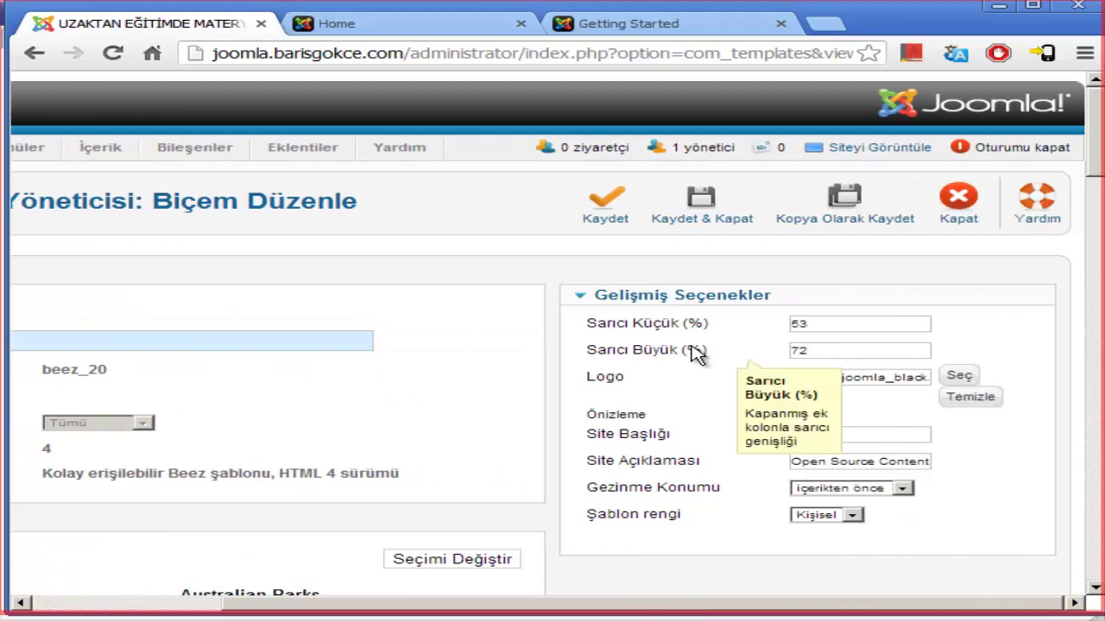
mouse_move(670, 386)
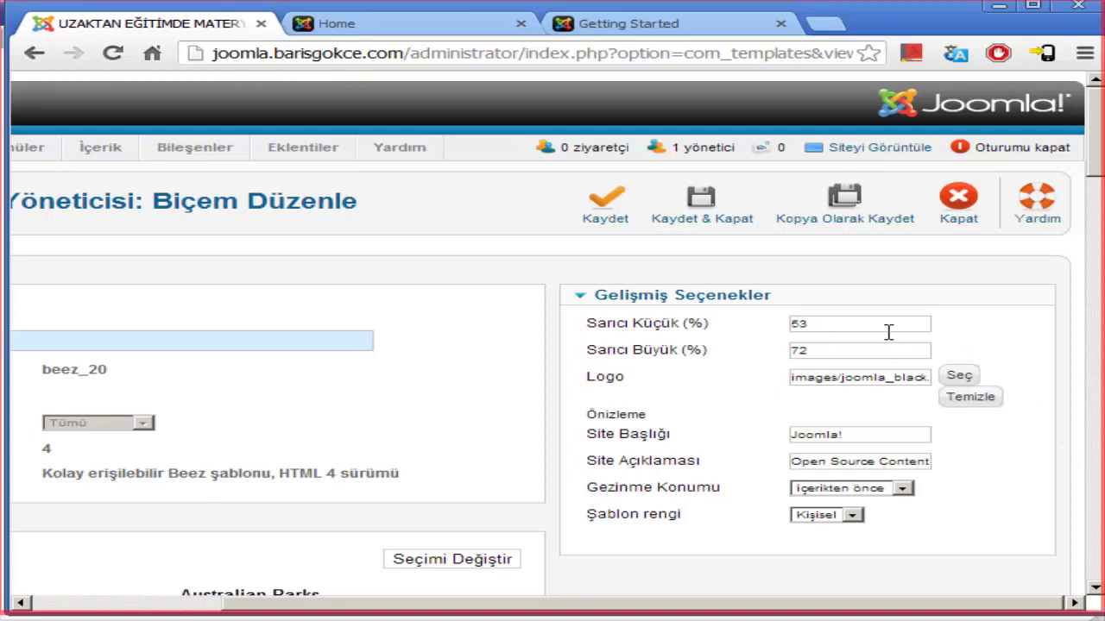
mouse_move(759, 362)
click(871, 386)
drag(872, 386, 954, 380)
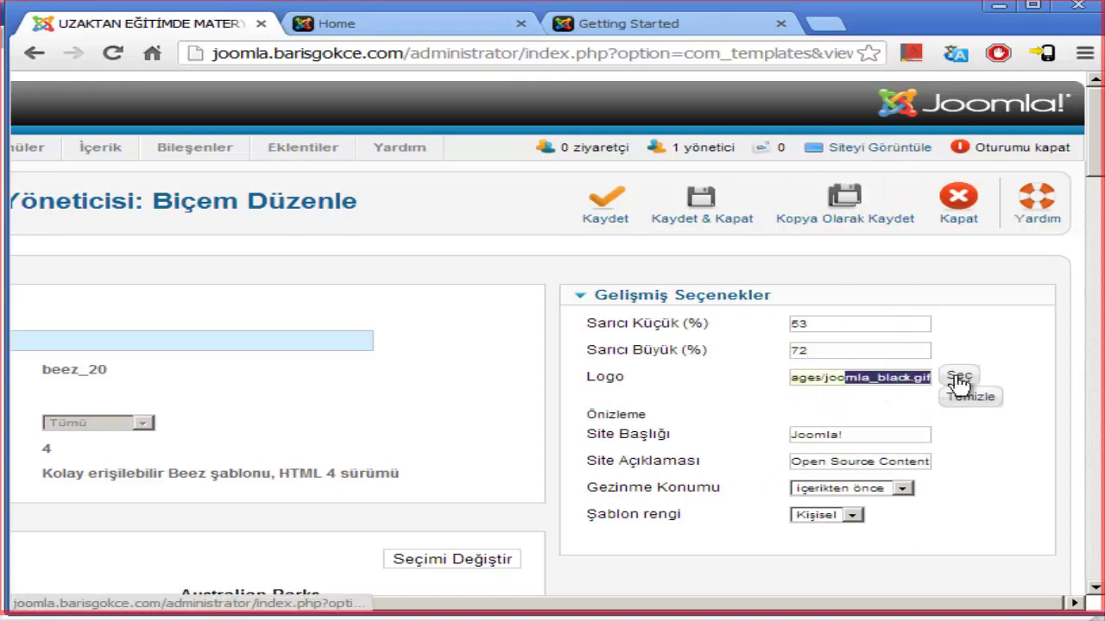
click(394, 31)
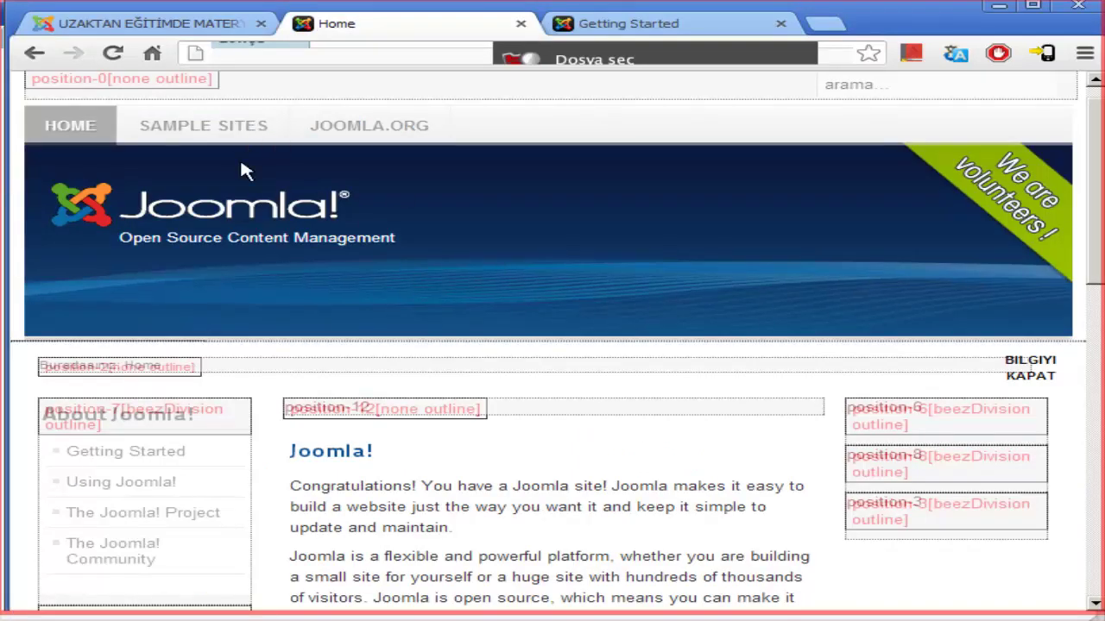
click(216, 28)
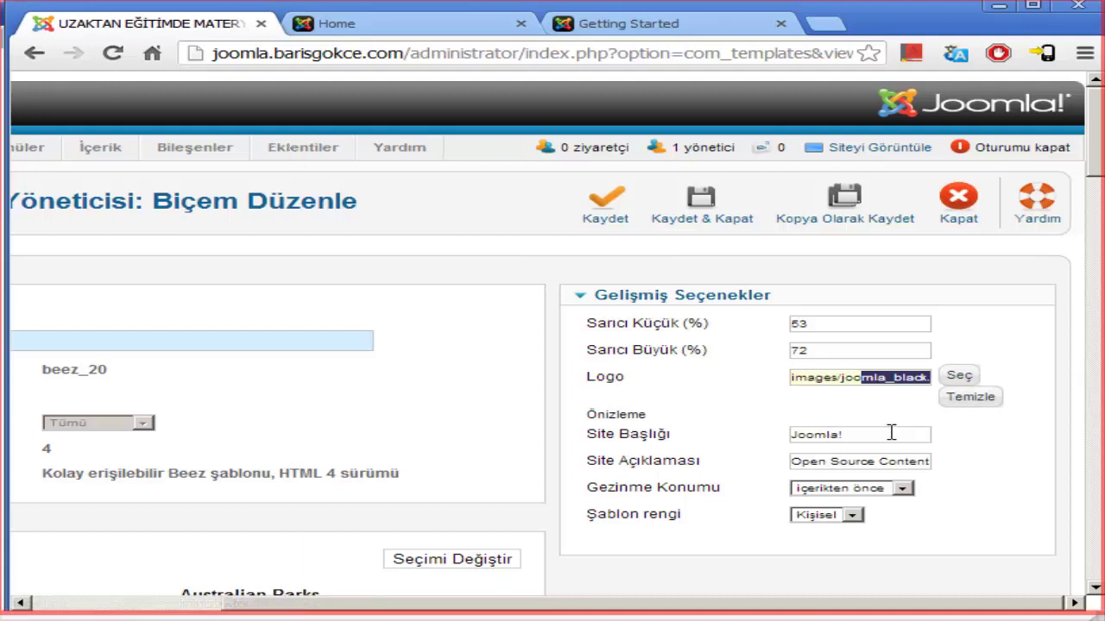
Set the site title to the owner's full name and the site description to "Kişisel Web Sayfama Hoşgeldiniz".
click(678, 426)
text(B)
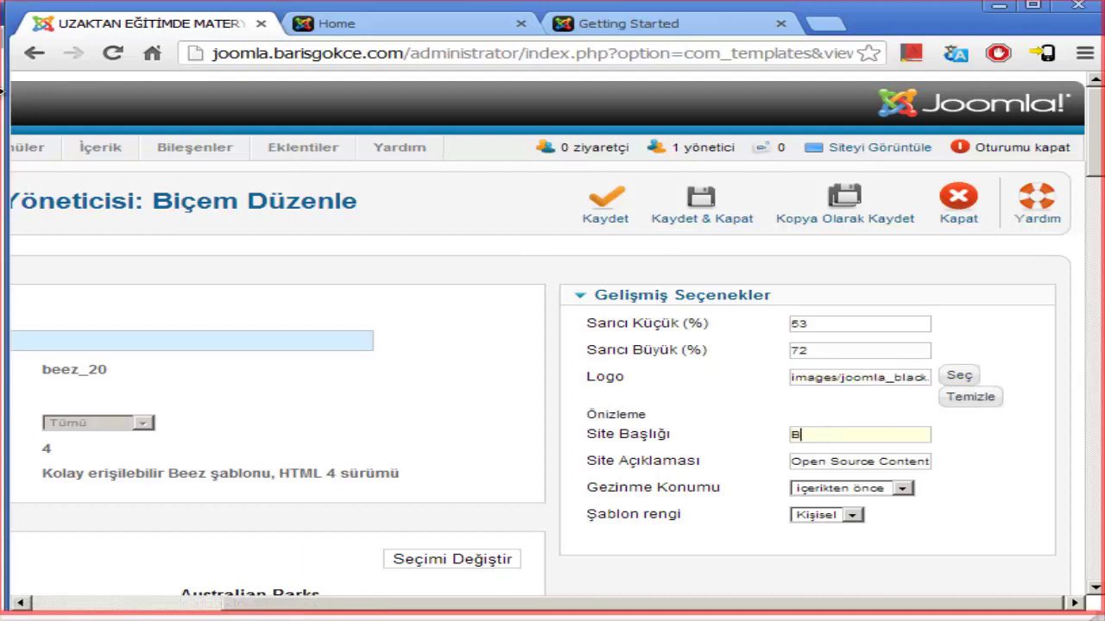
text(arış GÖKÇE)
key(Tab)
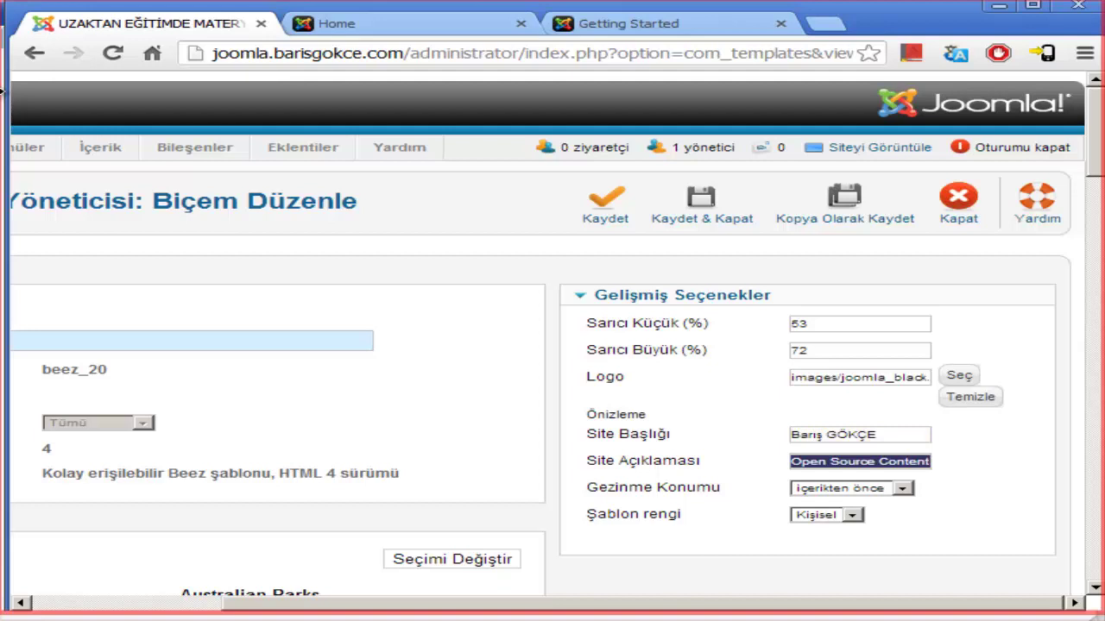
text(Kişisel Web Say)
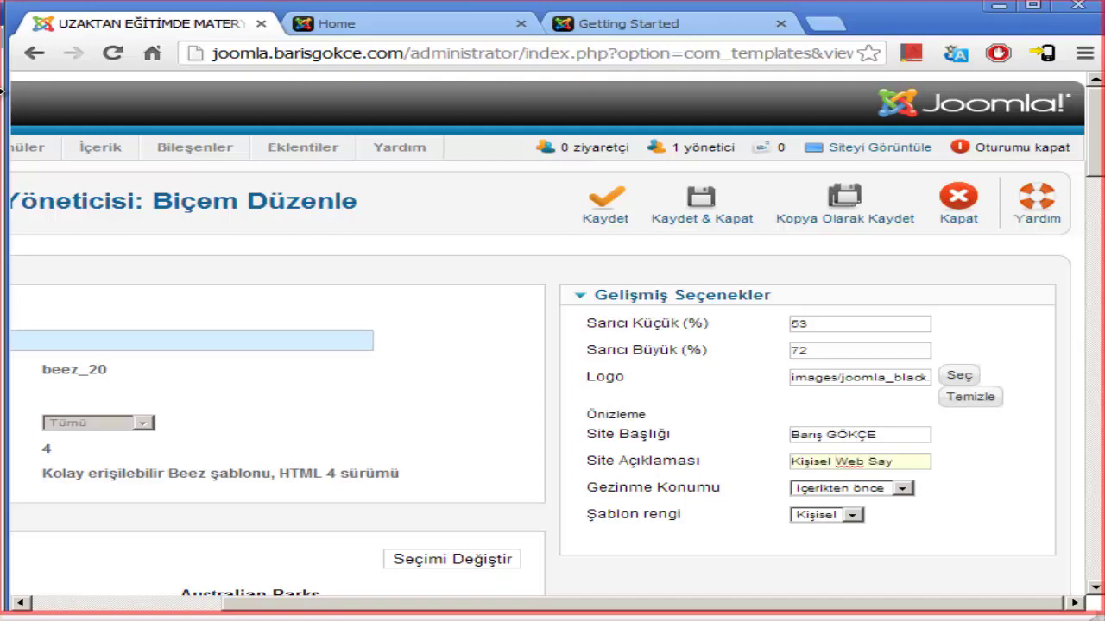
text(Hoş)
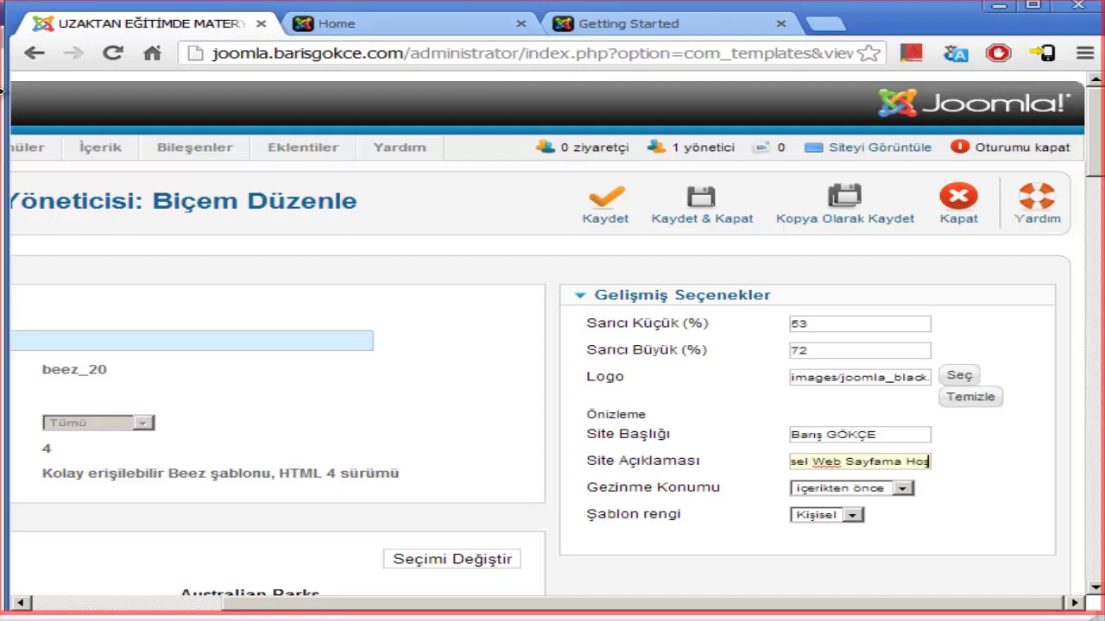
text(geldiniz)
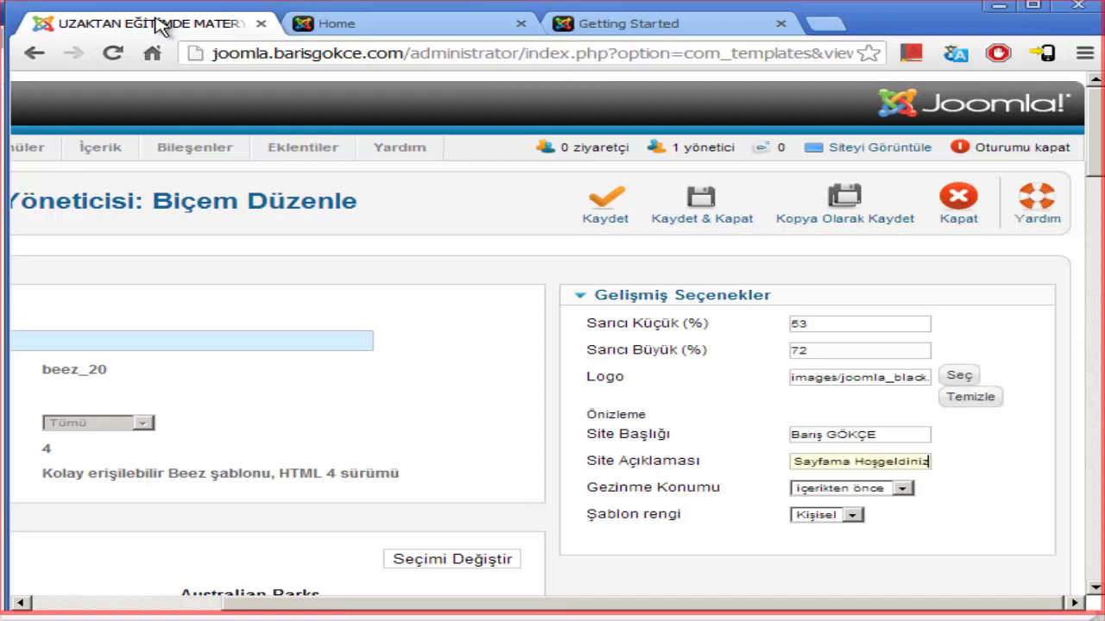
Check the navigation position and template colour choices, keeping "içerikten önce" and "Kişisel", and save and close the style.
click(863, 488)
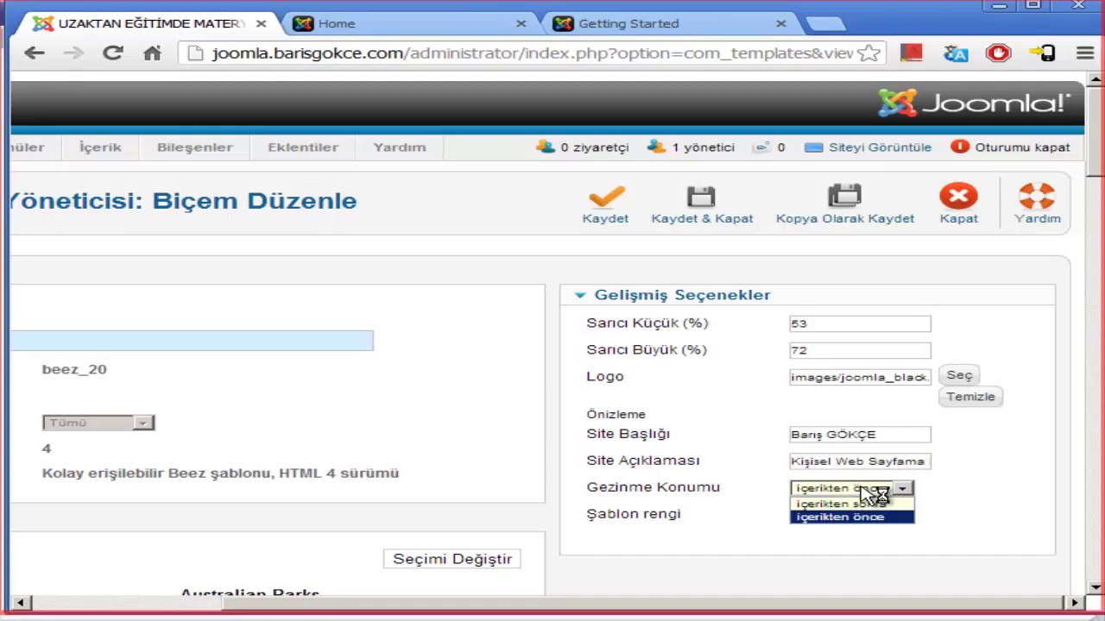
click(863, 491)
click(850, 516)
click(812, 522)
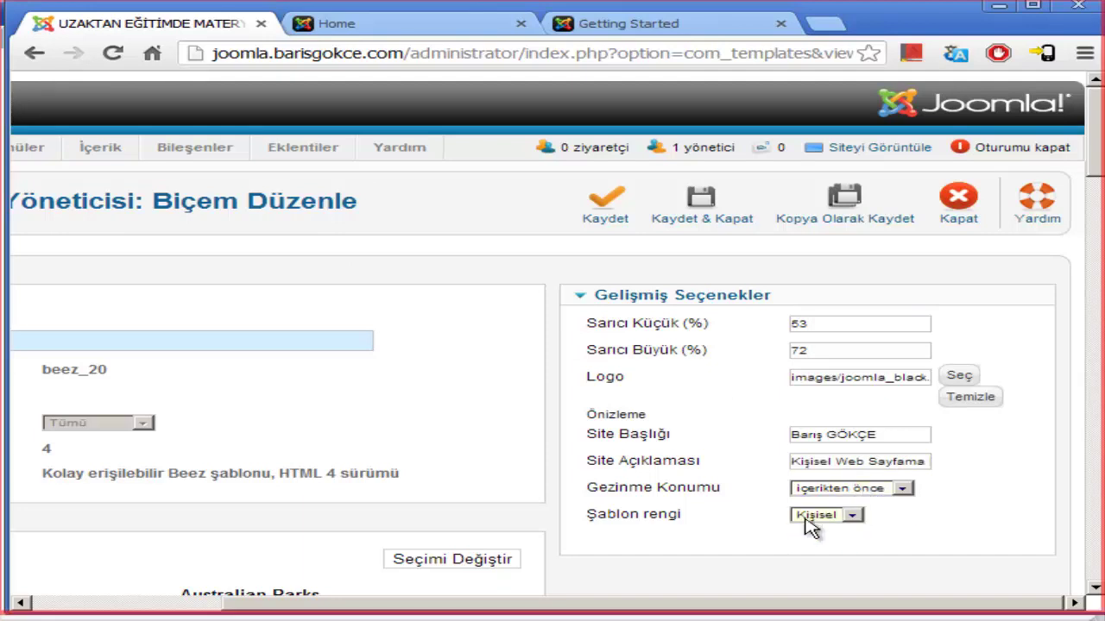
click(718, 226)
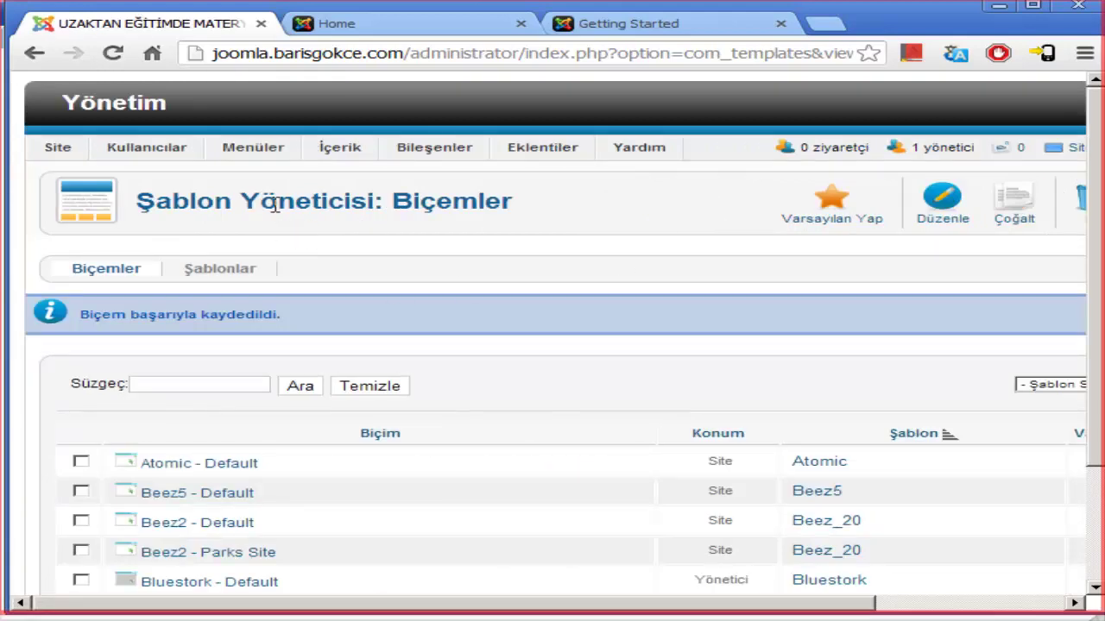
Place the public Getting Started page tab ahead of the Home tab and look through that page.
click(469, 29)
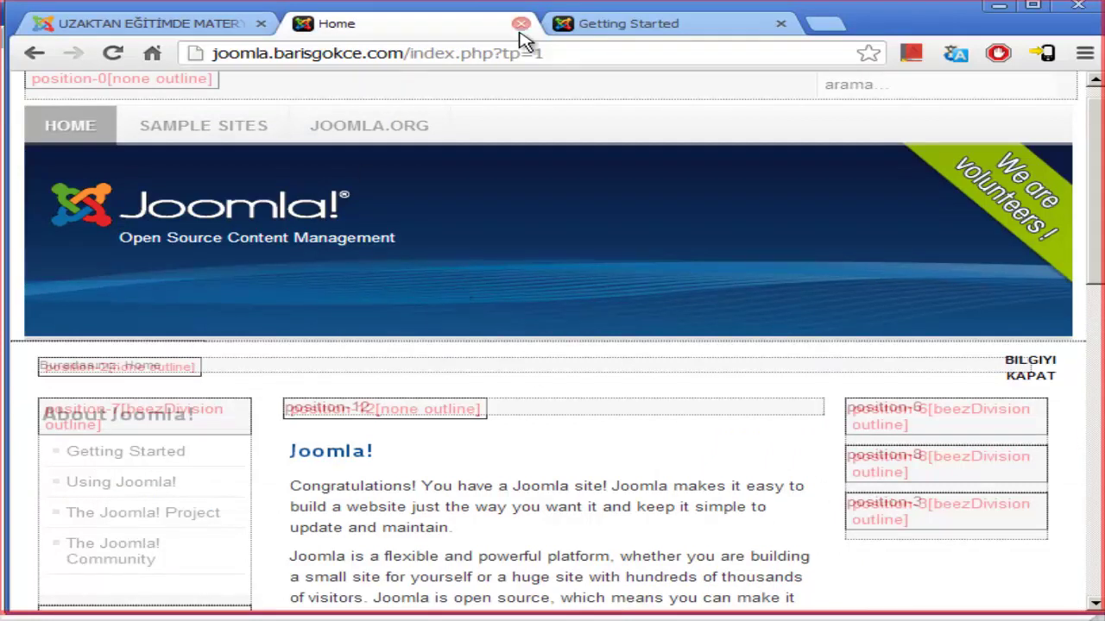
click(611, 24)
drag(665, 28, 402, 34)
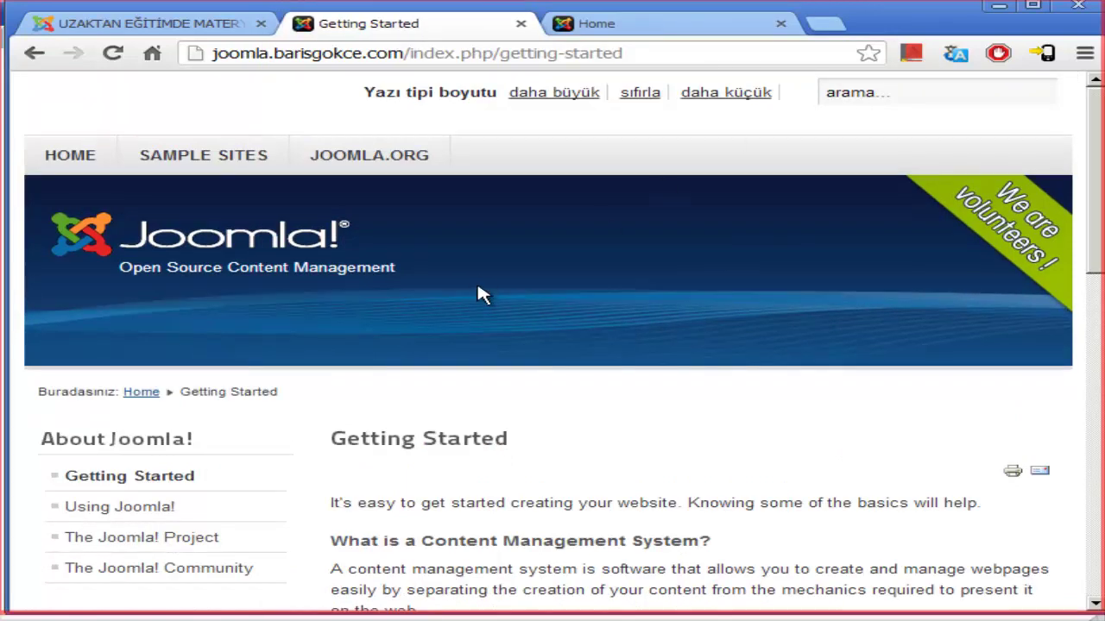
scroll(475, 292, down, 5)
scroll(476, 291, up, 5)
Open the article category manager in the administration and display all categories (Tümü) on one page.
click(210, 25)
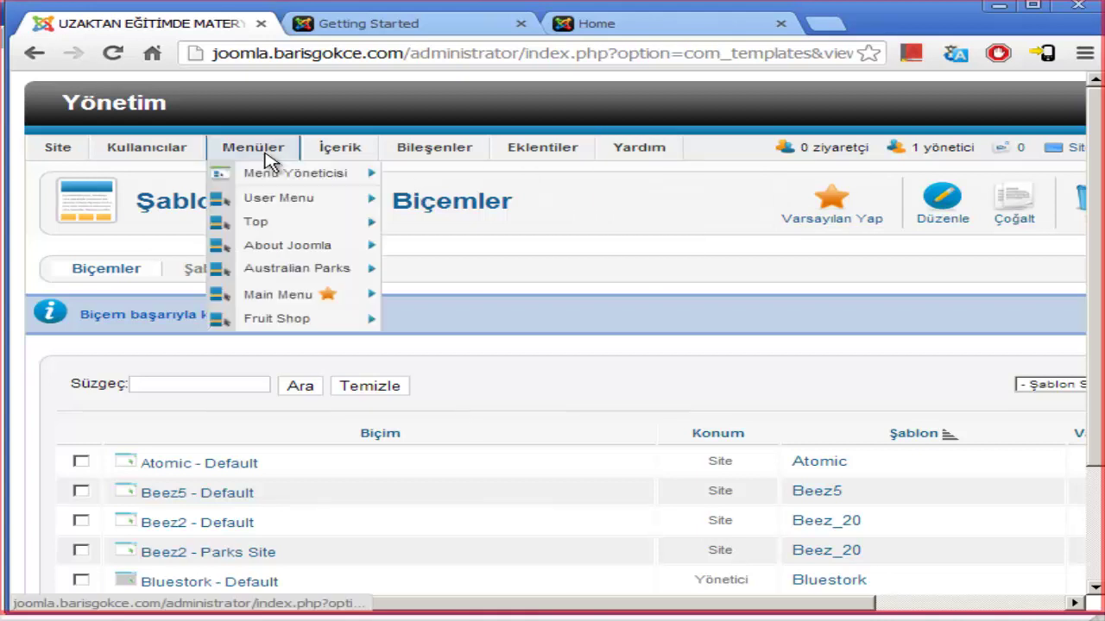
mouse_move(337, 152)
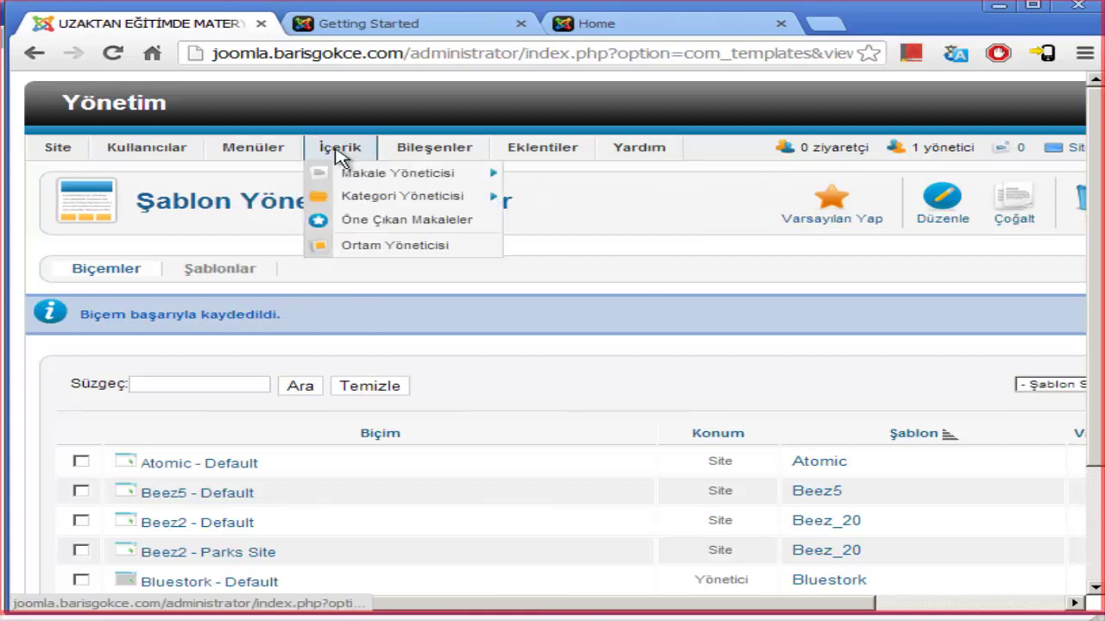
click(396, 197)
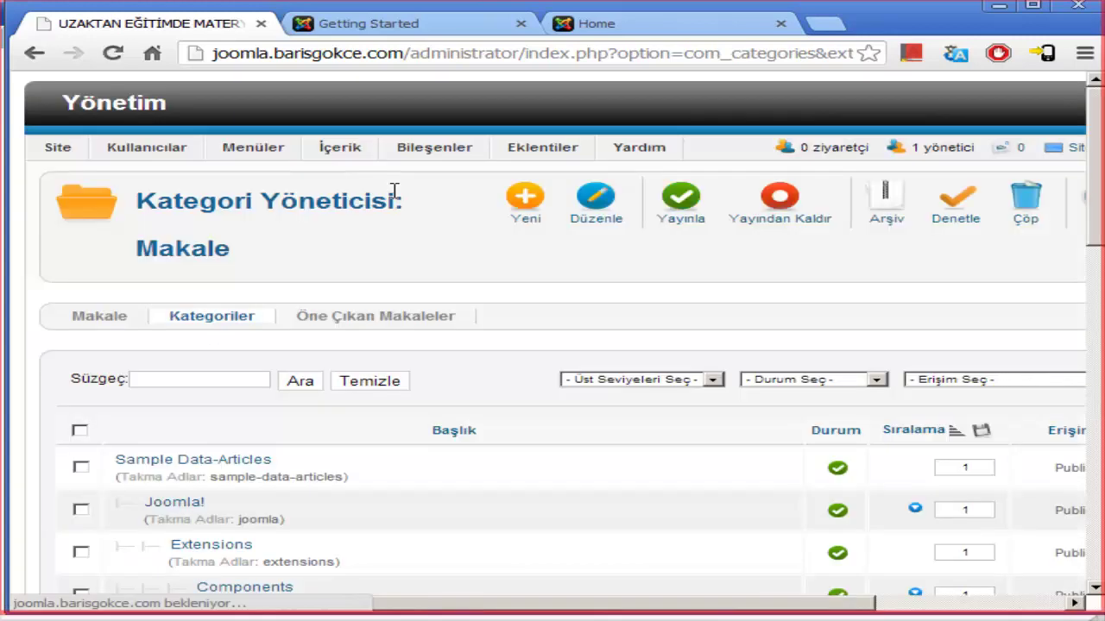
scroll(480, 328, down, 3)
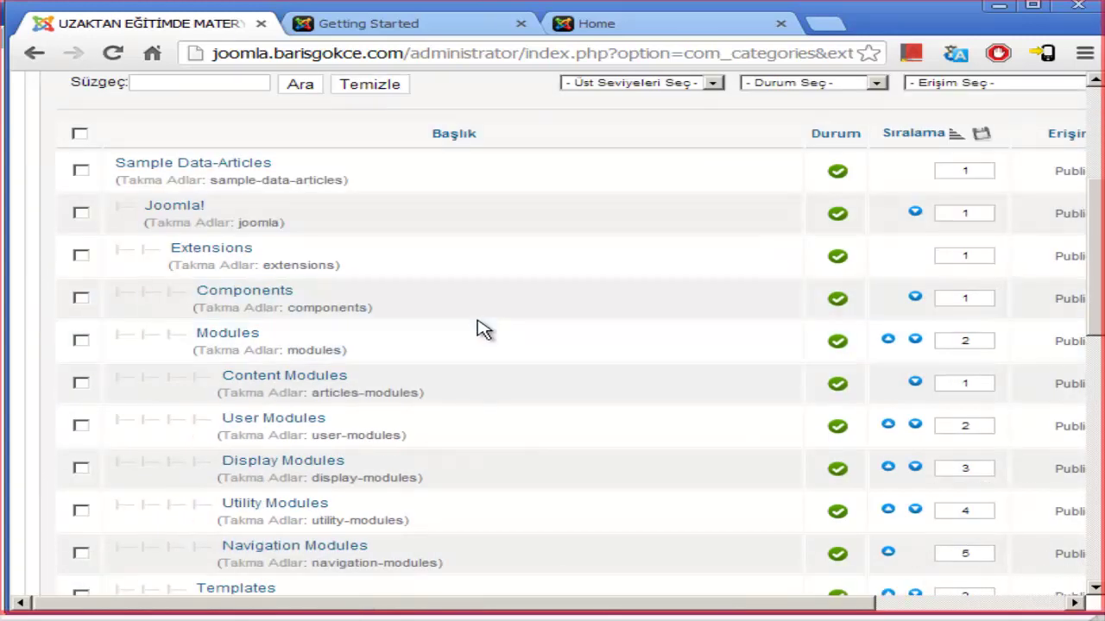
scroll(432, 279, down, 3)
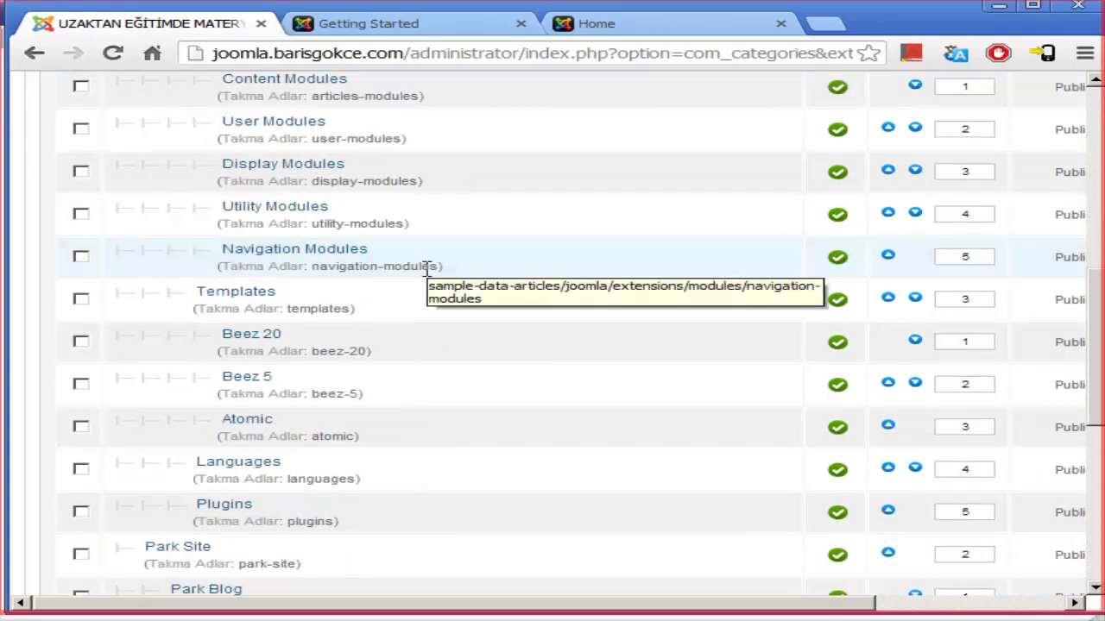
scroll(432, 268, down, 5)
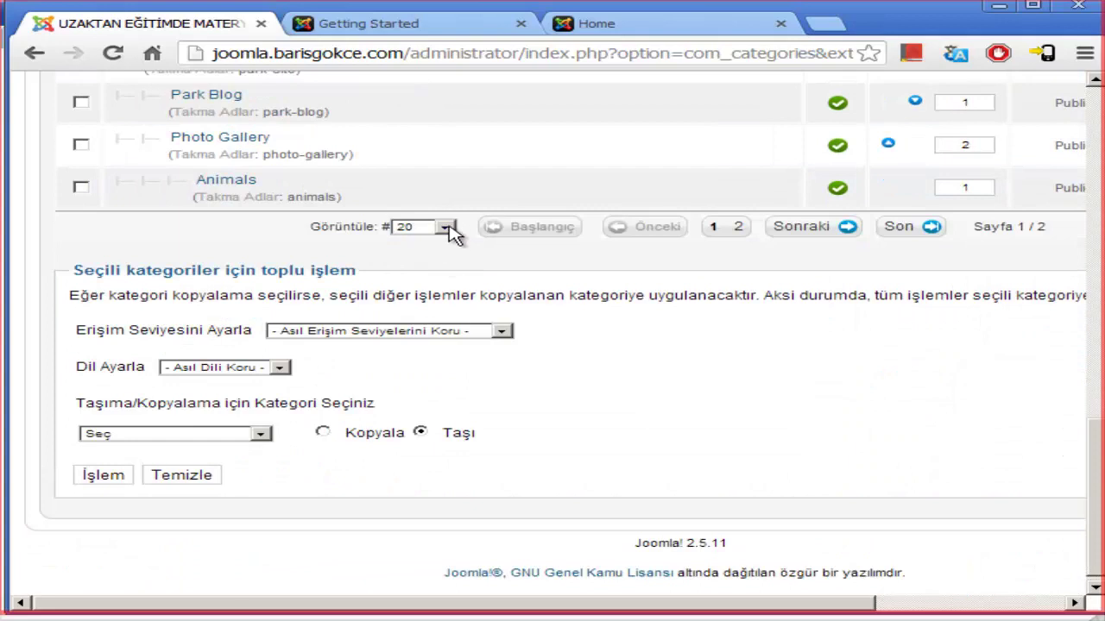
click(446, 226)
click(441, 347)
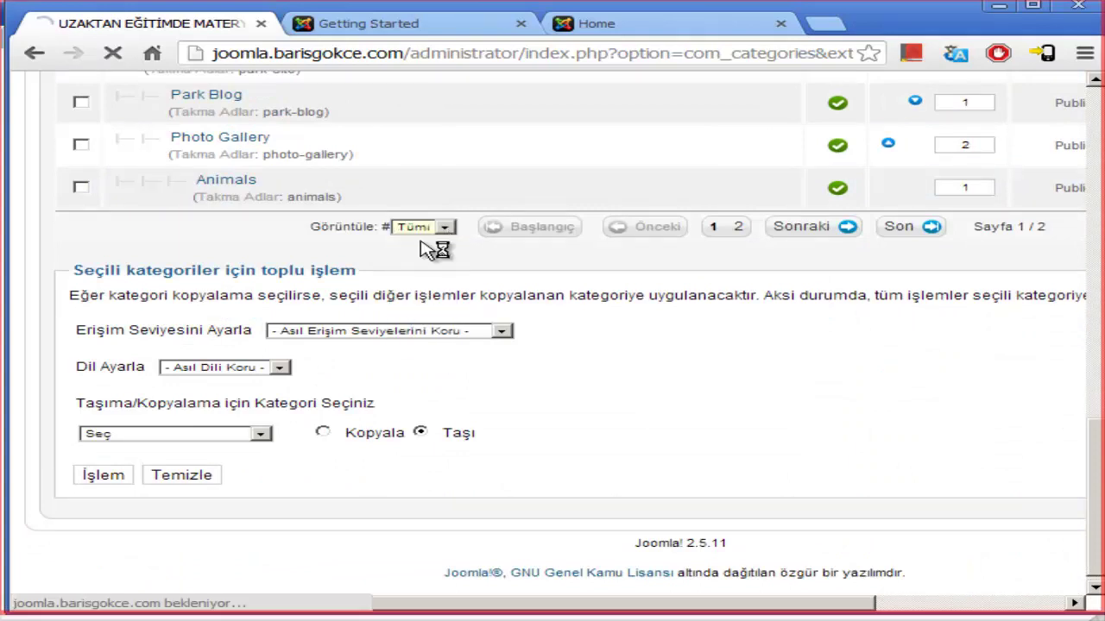
Examine the full category tree from Sample Data-Articles down to Uncategorised, including its nested subcategories.
scroll(431, 213, up, 5)
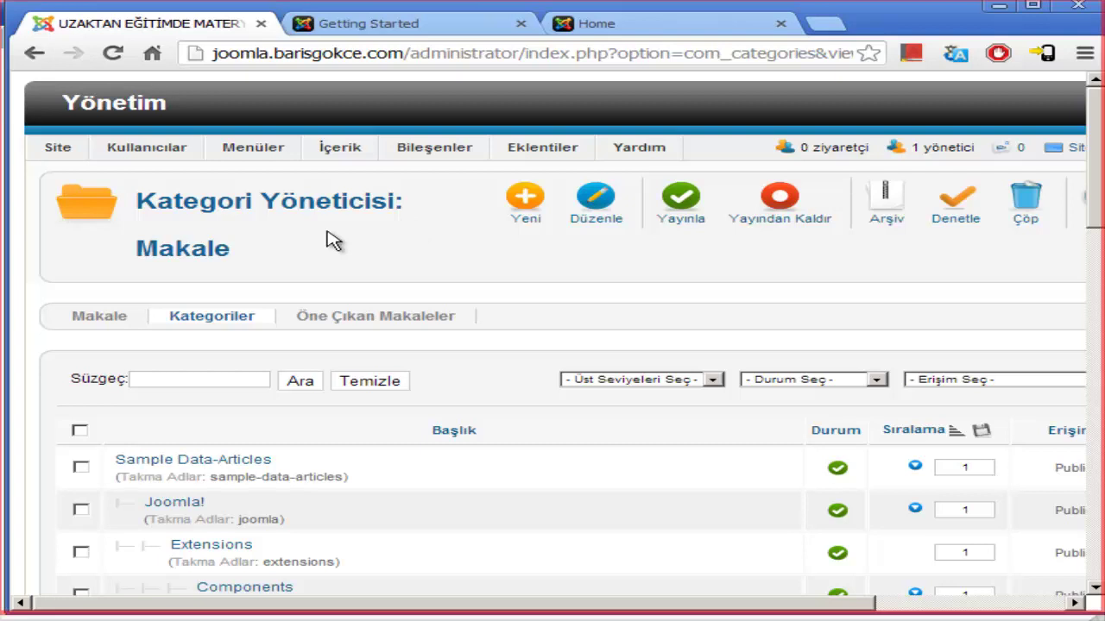
scroll(352, 299, down, 3)
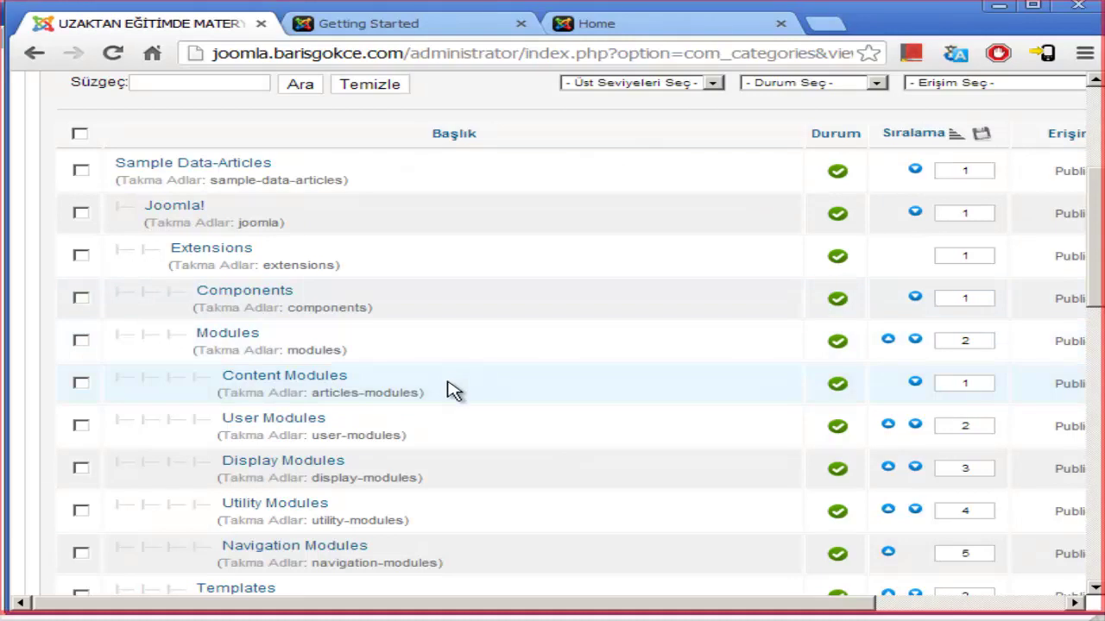
scroll(452, 389, down, 3)
scroll(405, 384, down, 1)
scroll(354, 382, up, 1)
scroll(339, 386, up, 2)
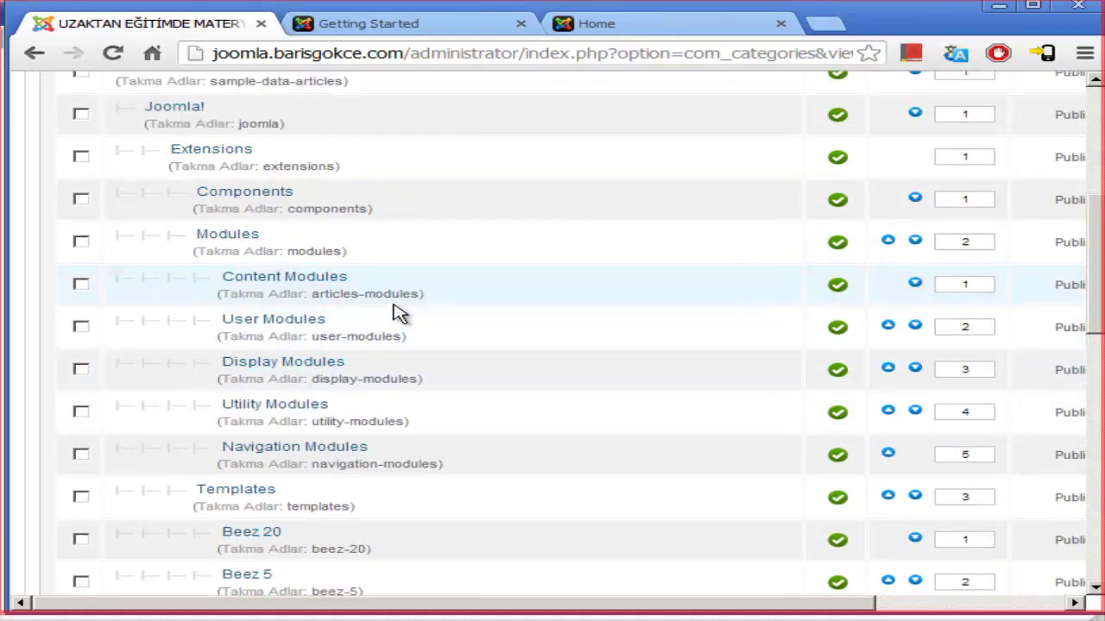
scroll(402, 302, down, 6)
scroll(423, 302, up, 9)
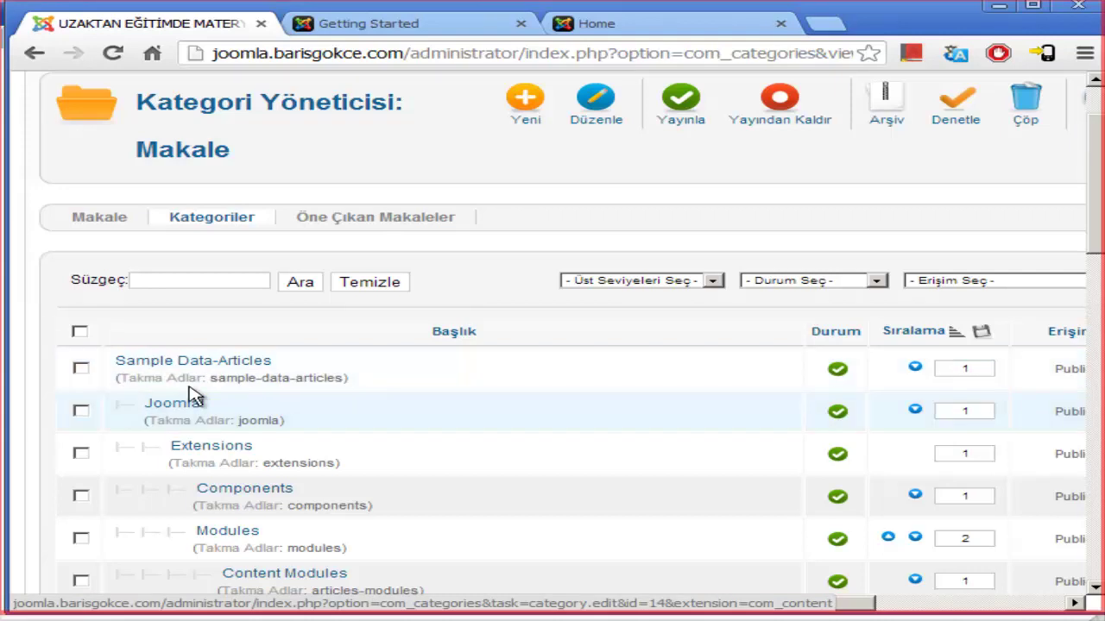
scroll(186, 380, down, 10)
scroll(203, 371, up, 3)
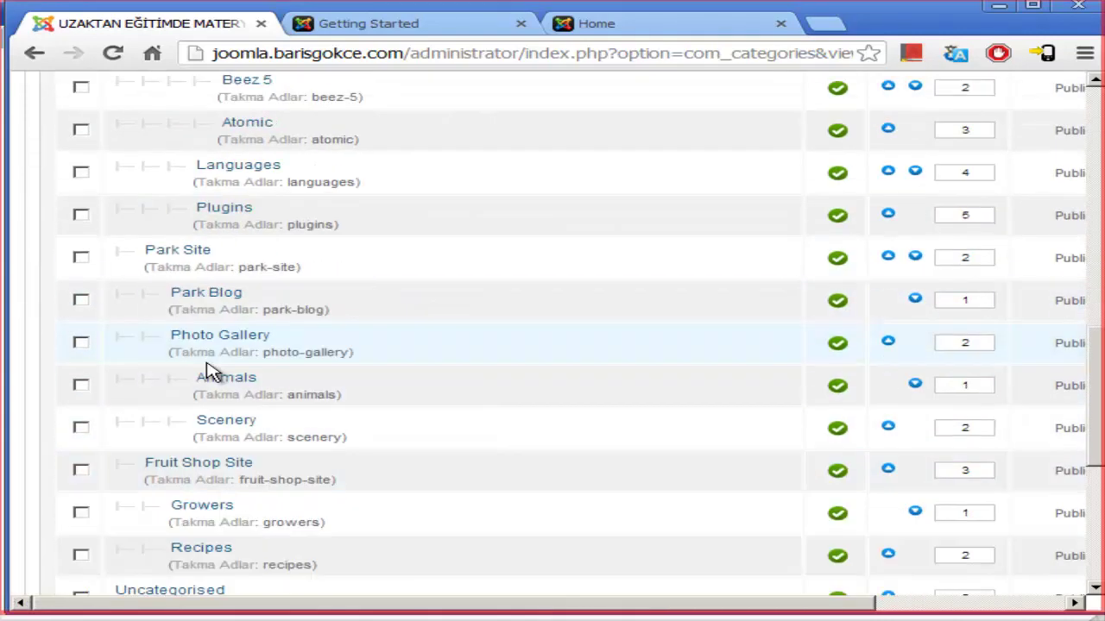
scroll(213, 369, down, 1)
scroll(212, 369, up, 12)
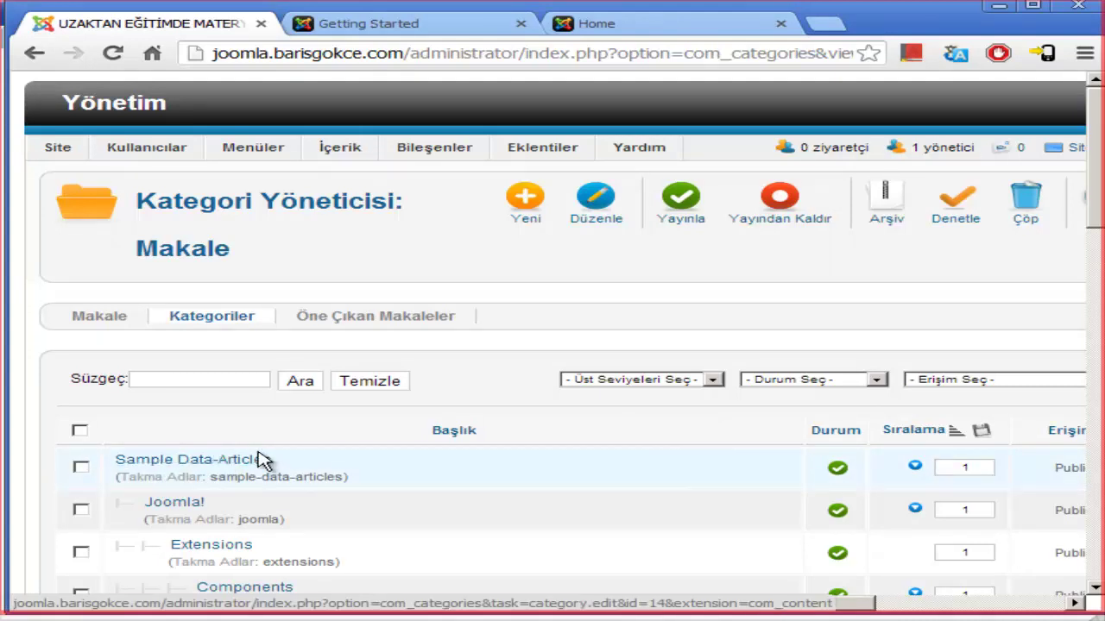
scroll(252, 464, down, 1)
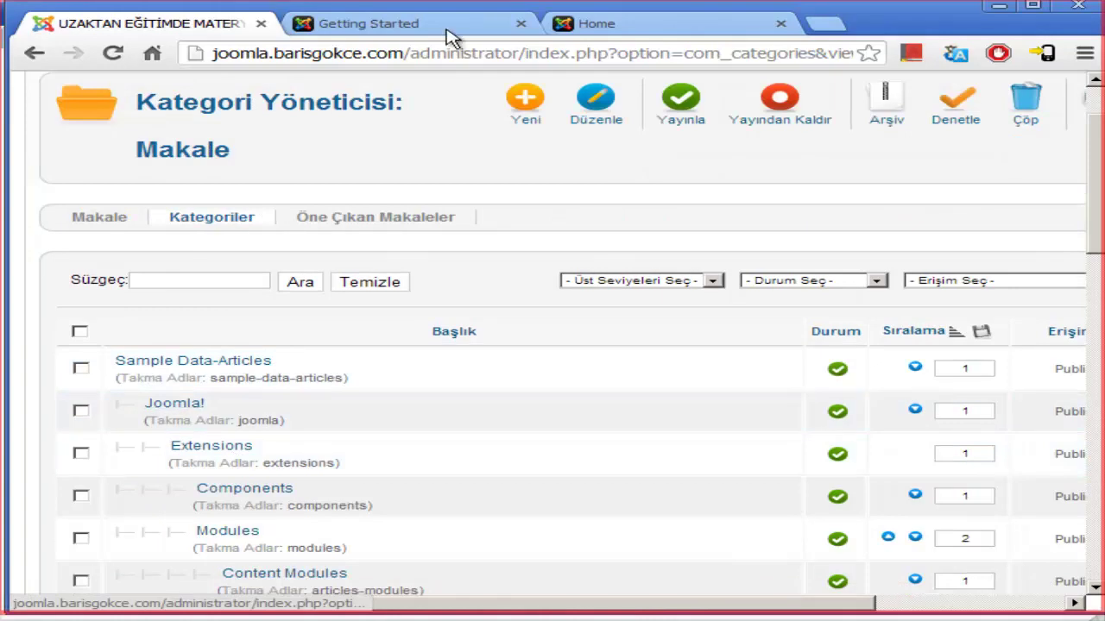
scroll(207, 496, down, 12)
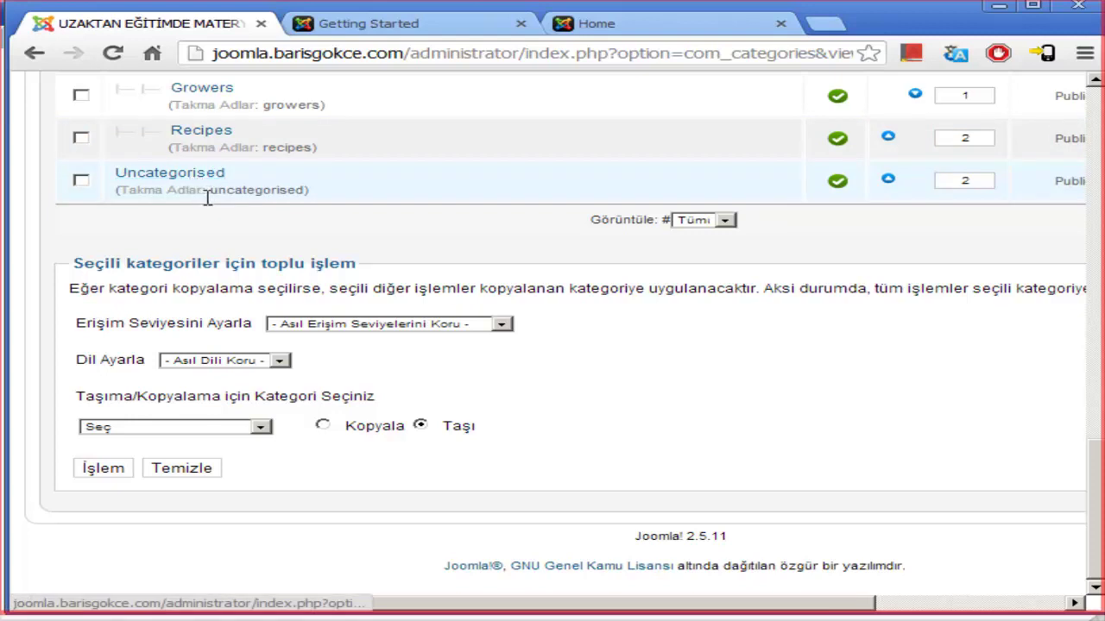
scroll(207, 199, up, 12)
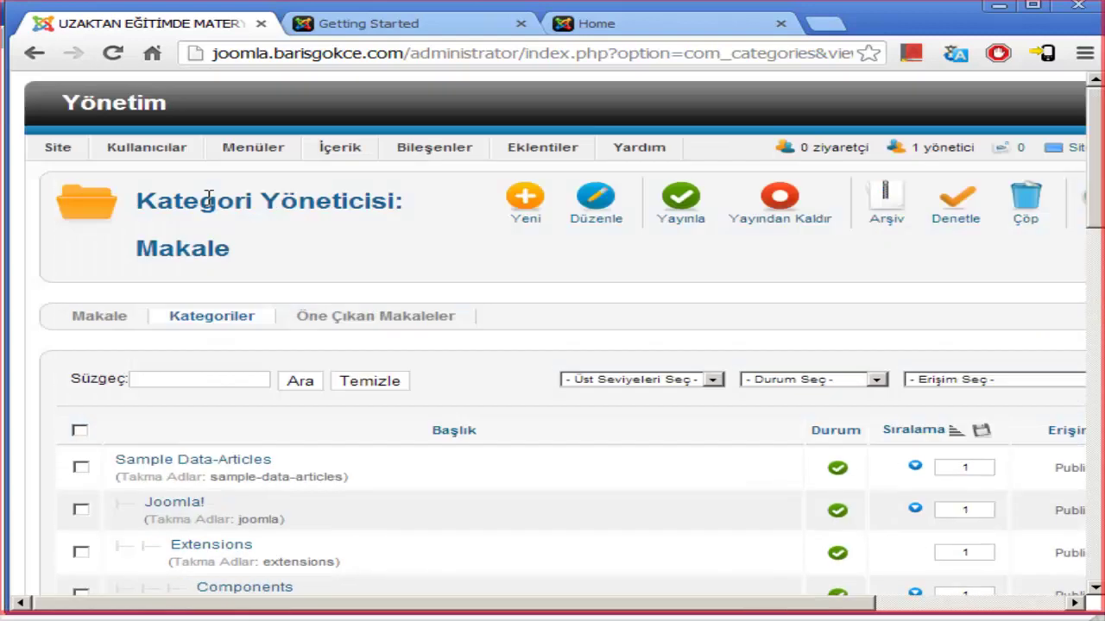
Open the Sample Data-Articles category for editing and change its title to "Web Sitem".
click(223, 470)
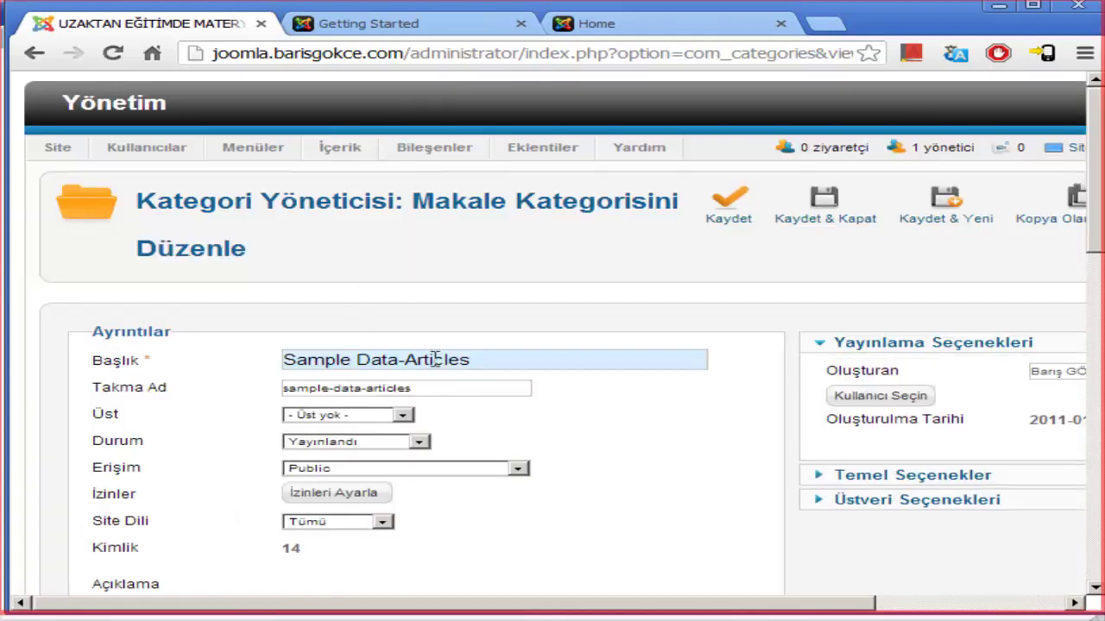
drag(308, 374, 268, 385)
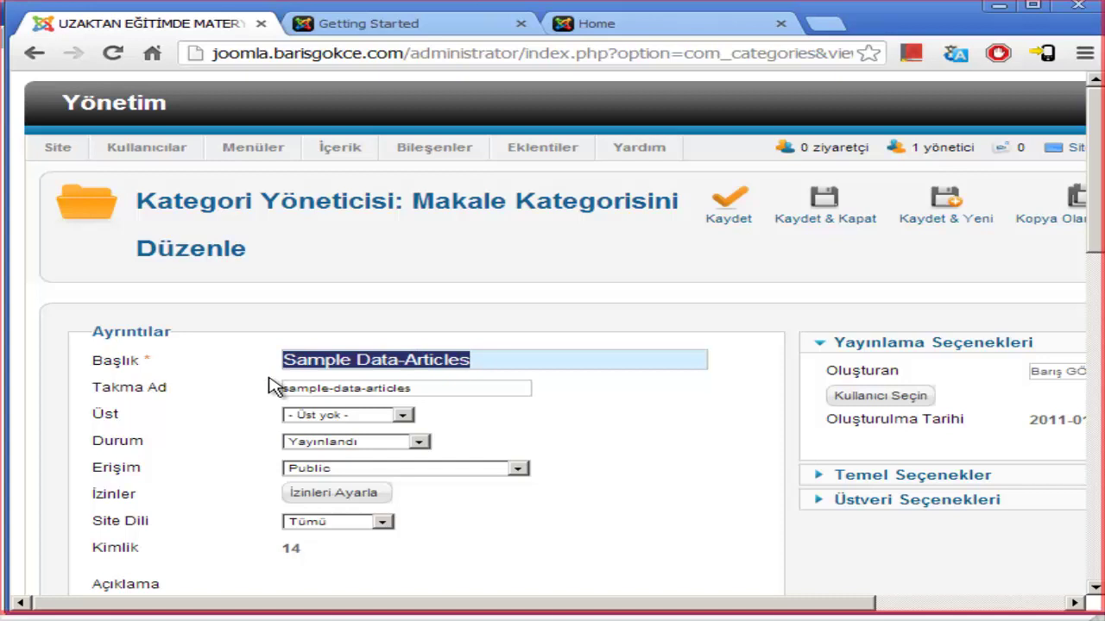
text(Ka)
key(BackSpace)
key(BackSpace)
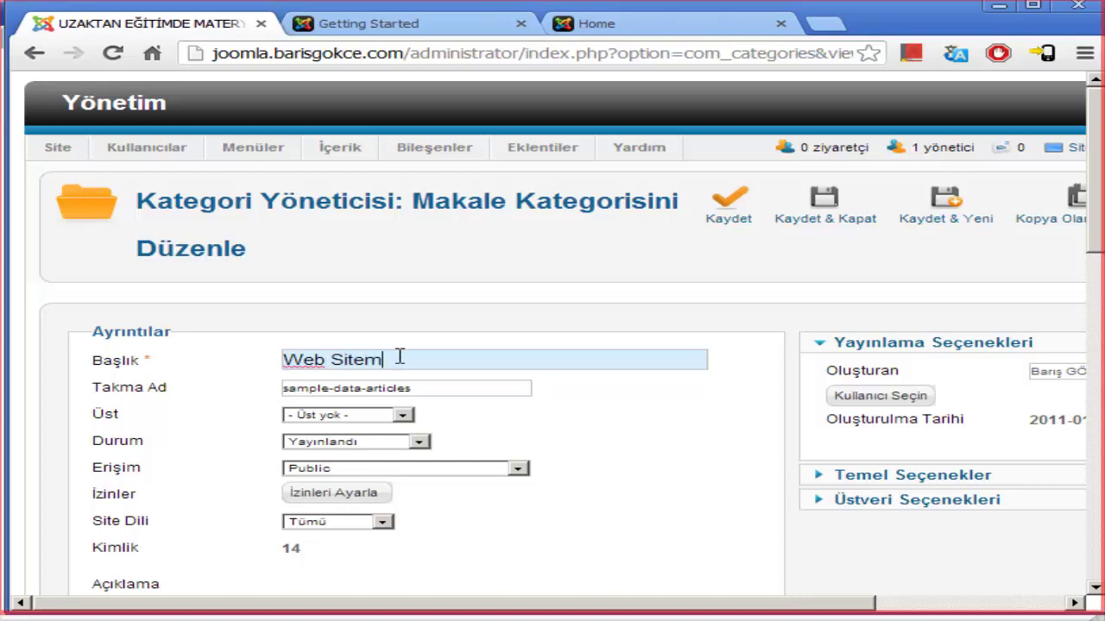
drag(400, 356, 254, 365)
Clear the category's alias, save the category and return to the category list.
mouse_move(150, 401)
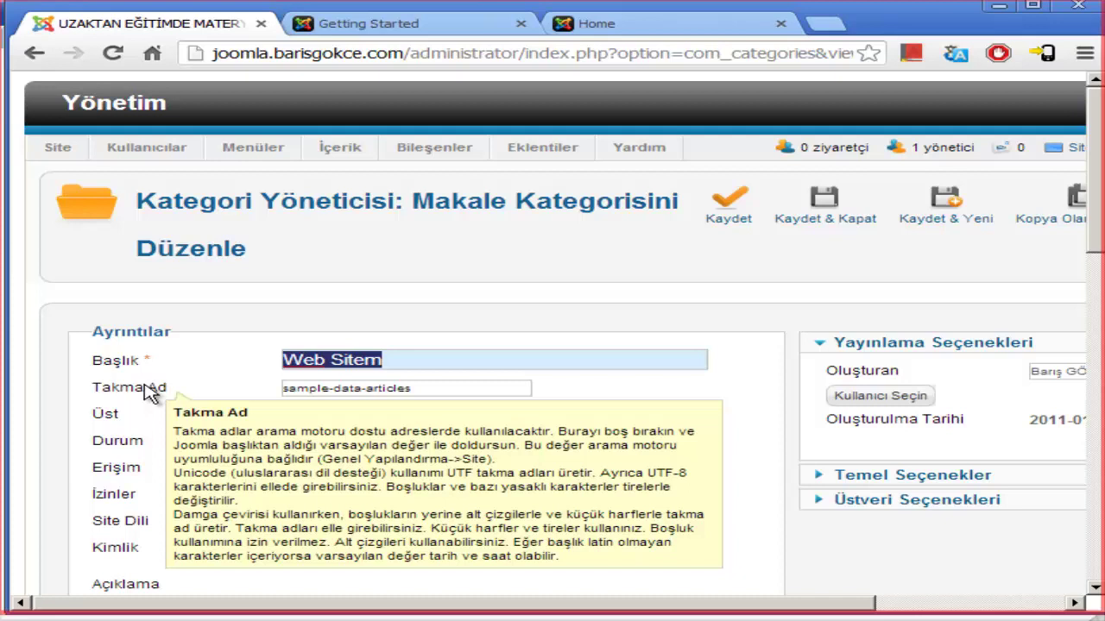
click(247, 380)
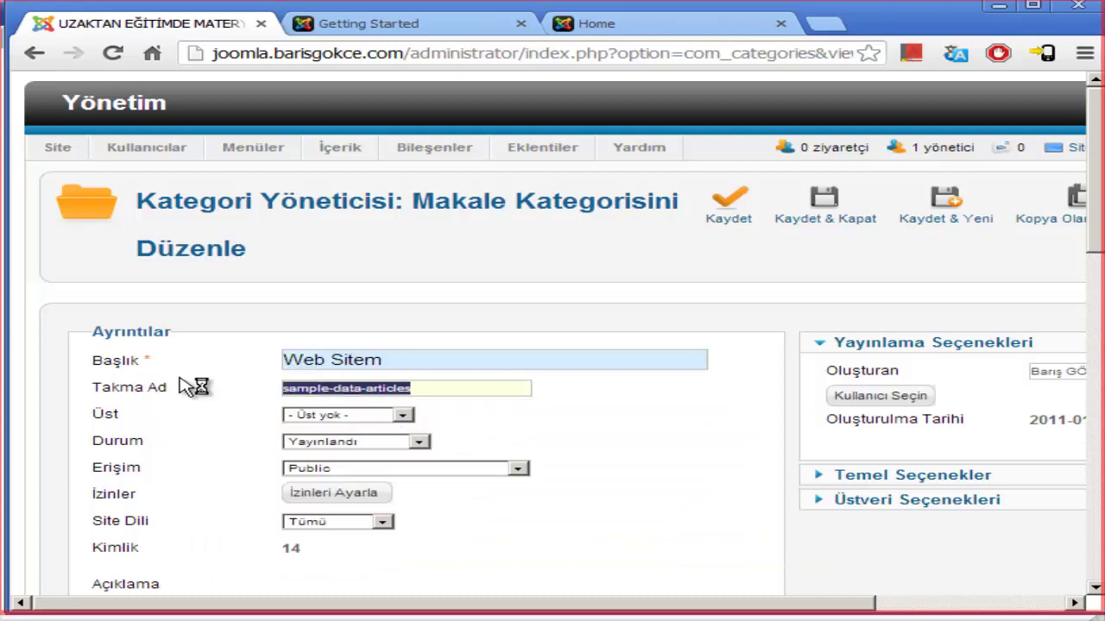
key(BackSpace)
scroll(437, 395, down, 3)
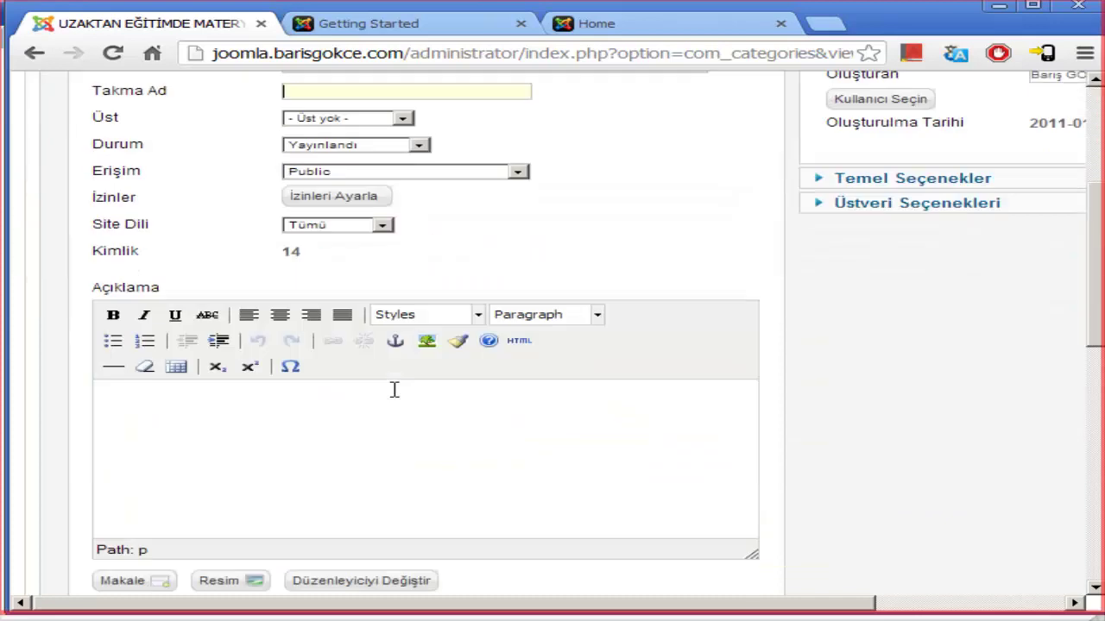
scroll(428, 383, up, 3)
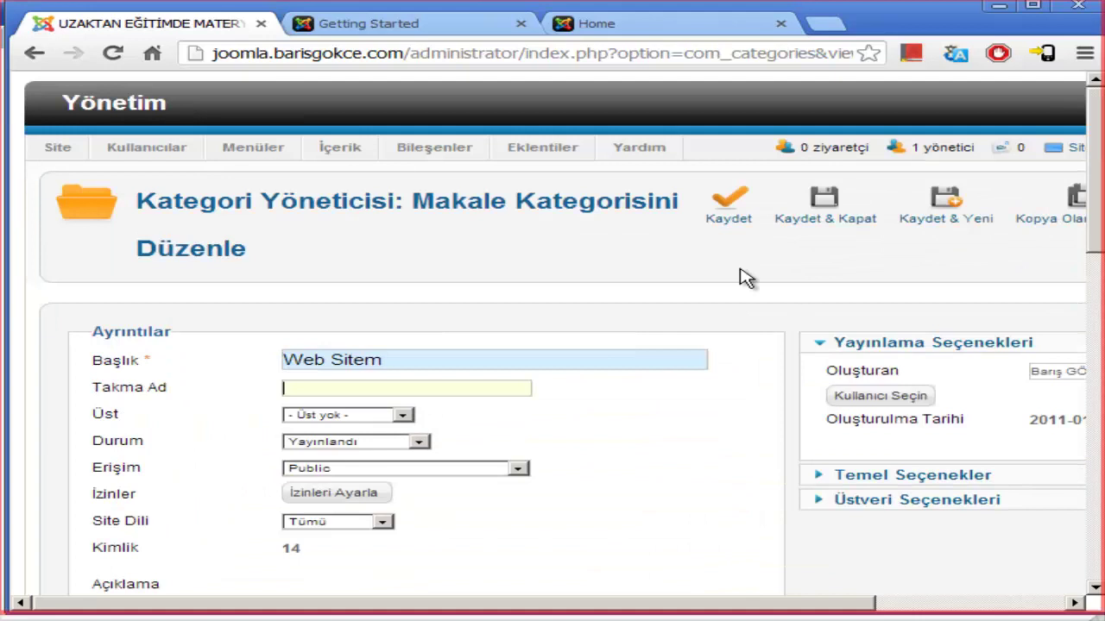
click(712, 218)
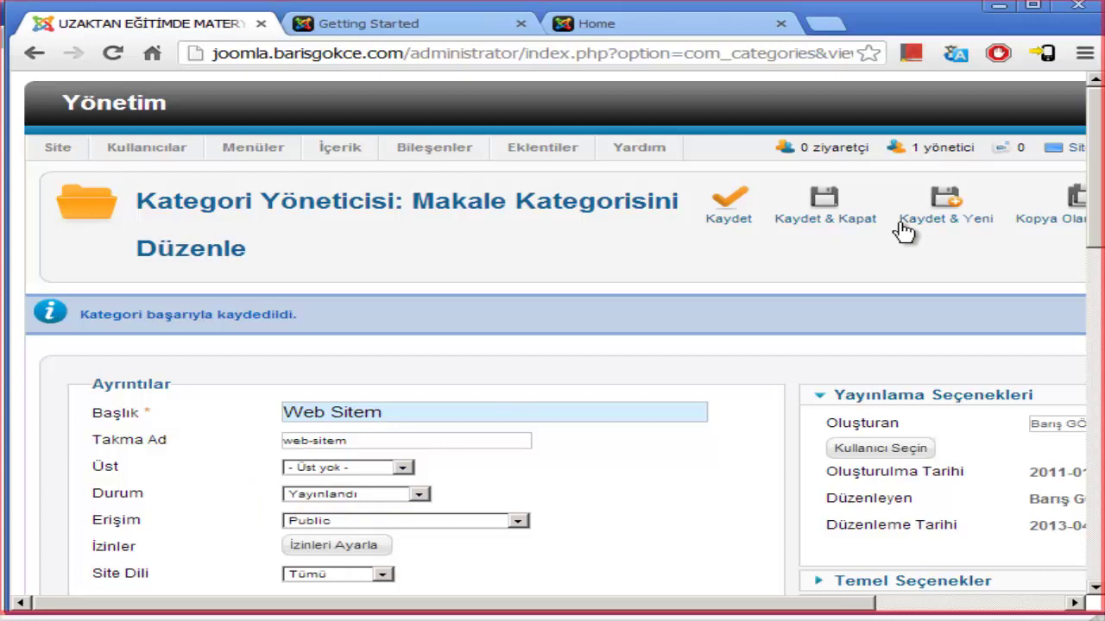
click(831, 208)
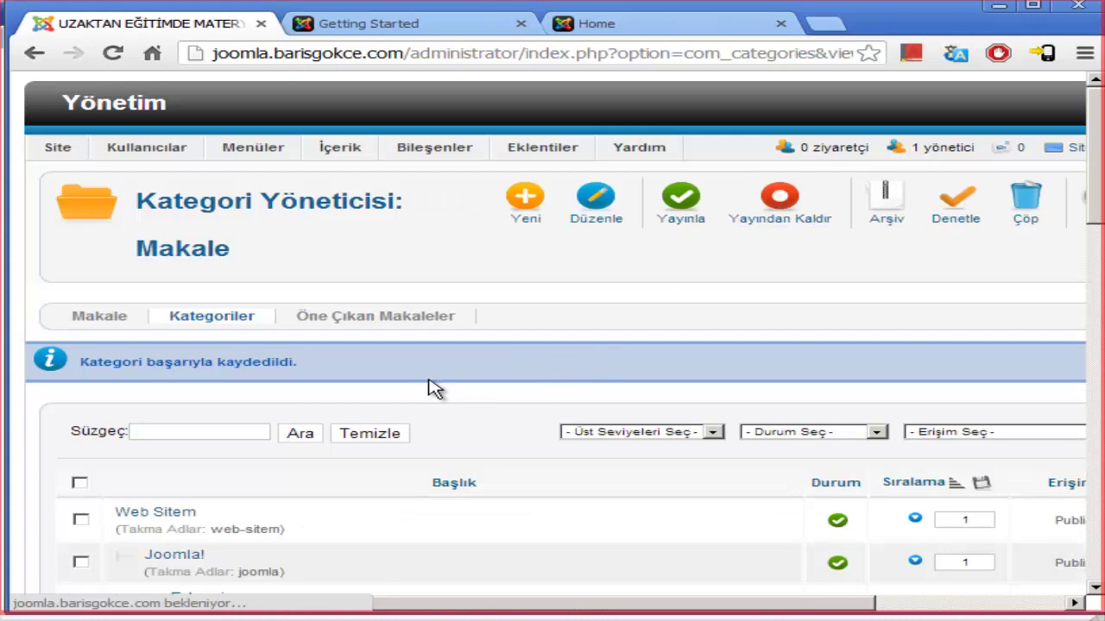
Start a new article category titled "Ders Notları" and set its parent category to Web Sitem.
scroll(308, 441, down, 1)
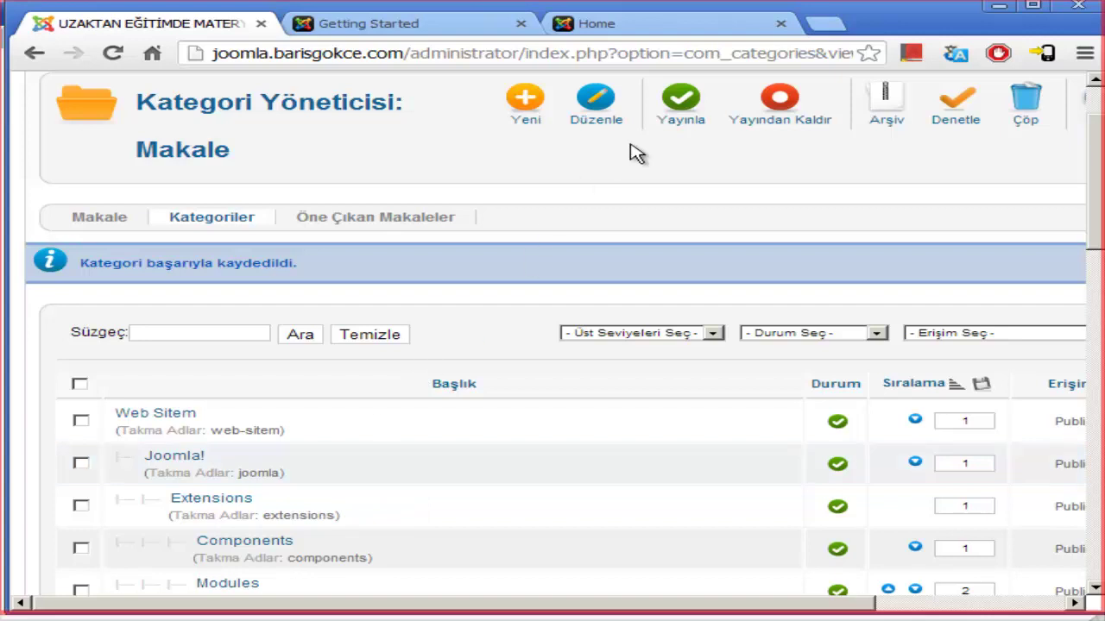
click(542, 119)
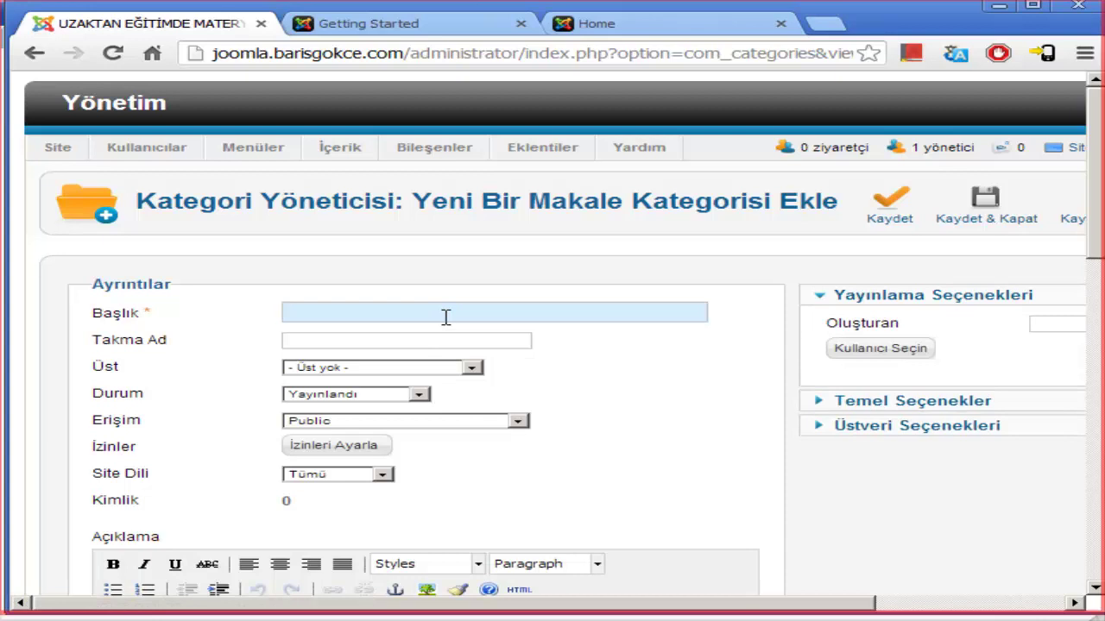
text(De)
key(BackSpace)
key(BackSpace)
key(BackSpace)
key(BackSpace)
text(Ders Notları)
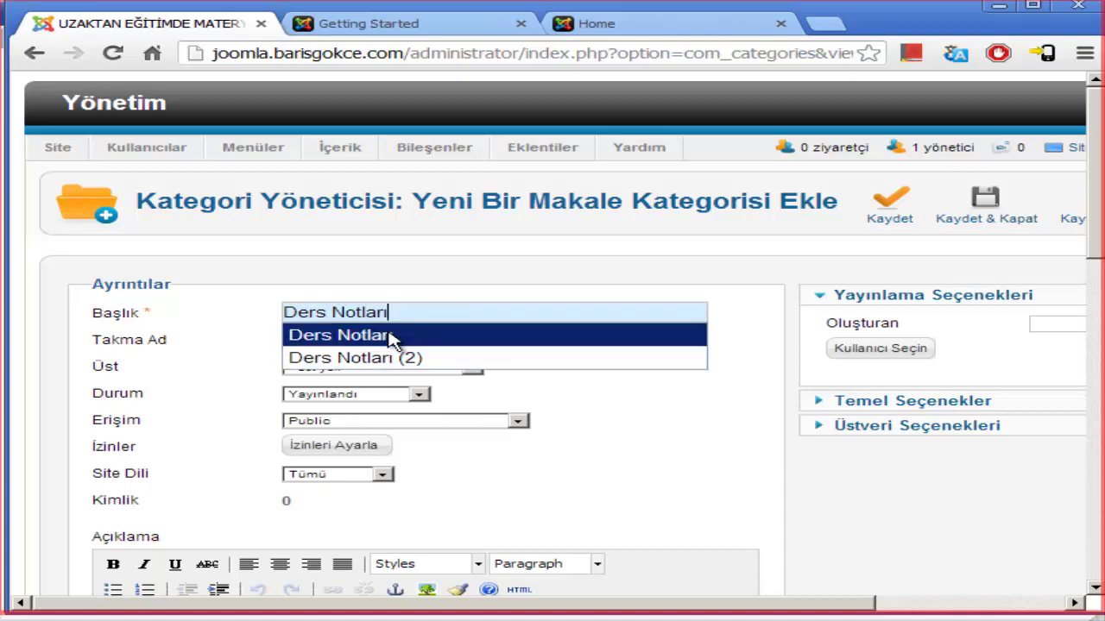
click(388, 336)
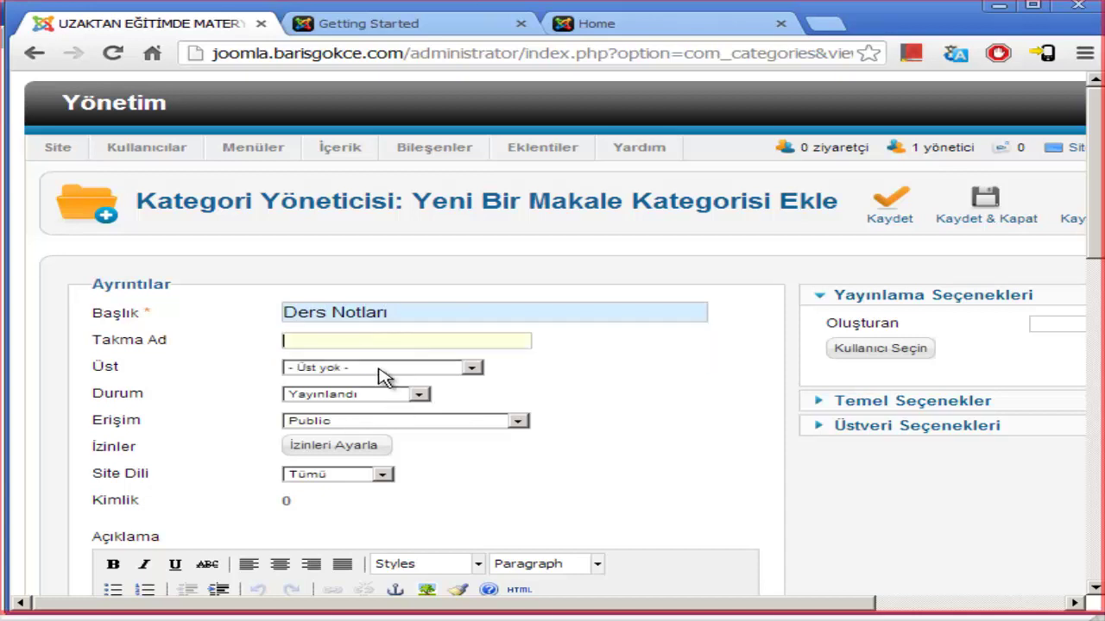
click(381, 371)
click(414, 109)
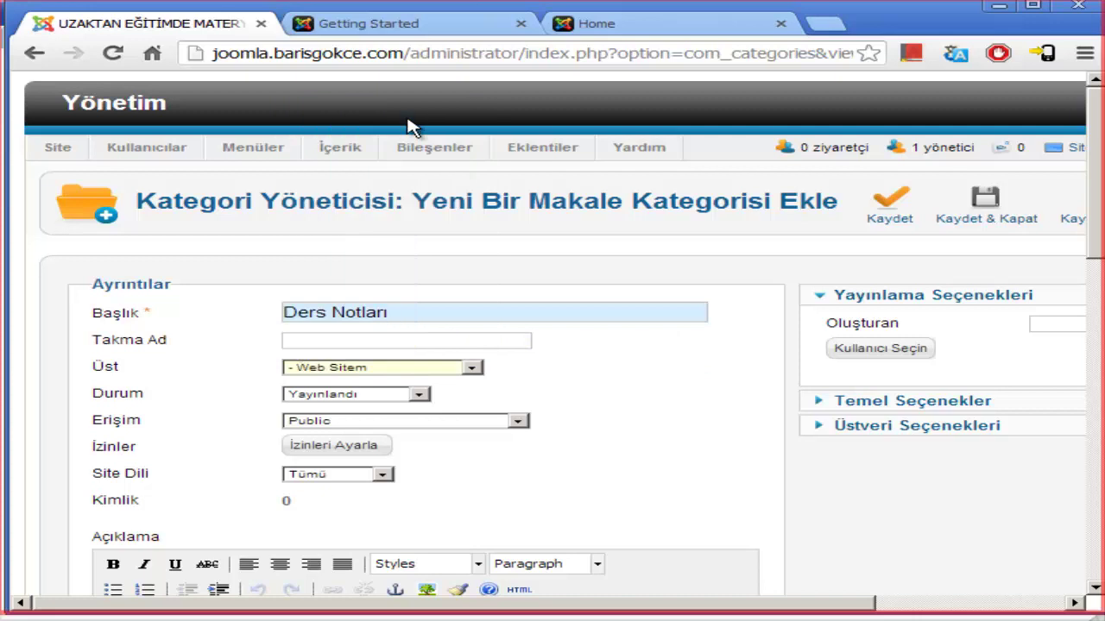
Enter the category description "Bu kısımda ders notlarımı görebilirsiniz", then save and close the Ders Notları category.
click(705, 398)
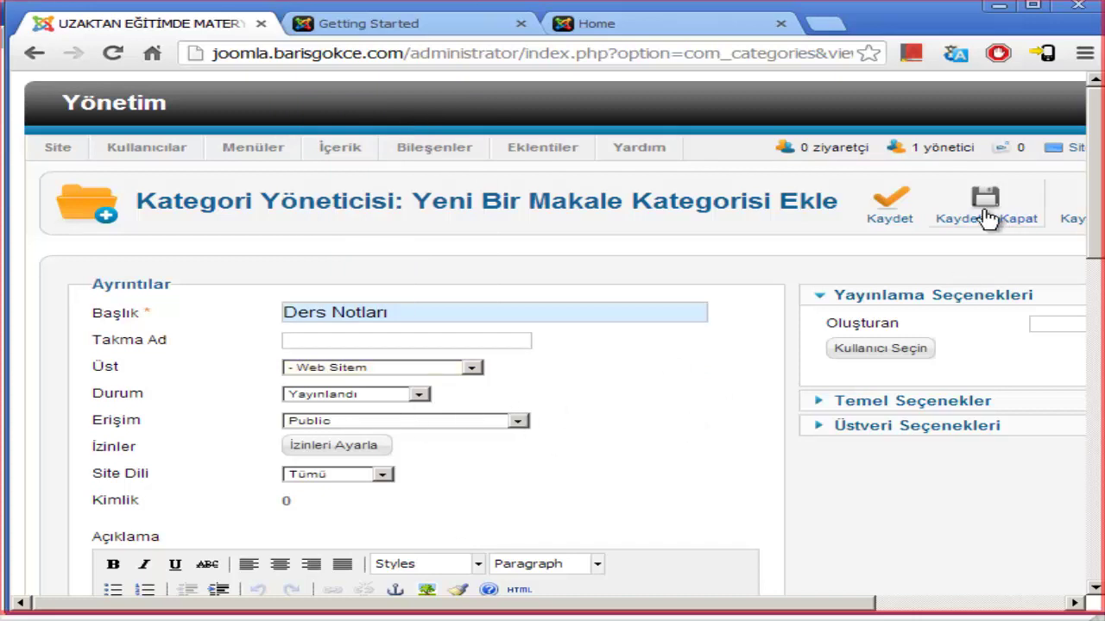
scroll(739, 419, down, 3)
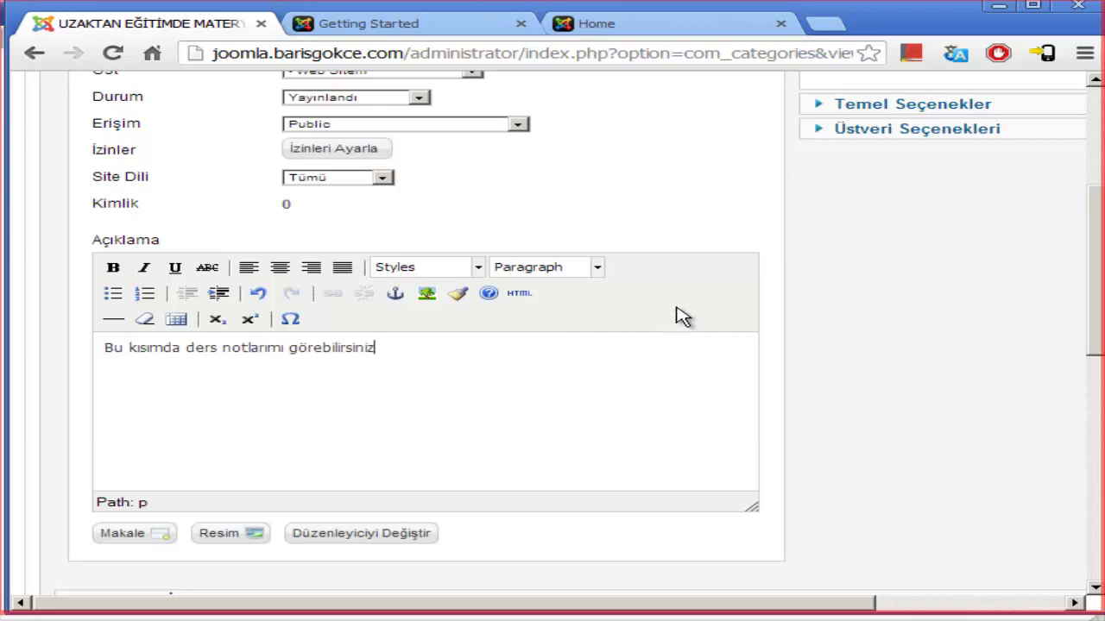
scroll(685, 296, up, 4)
scroll(691, 296, down, 1)
scroll(917, 198, up, 2)
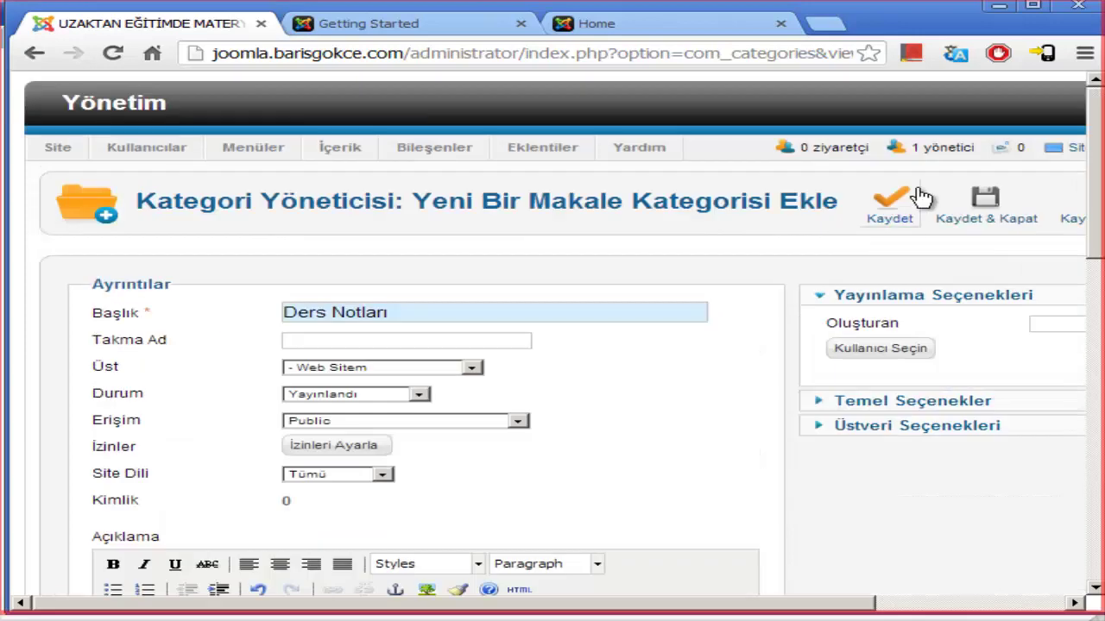
click(995, 205)
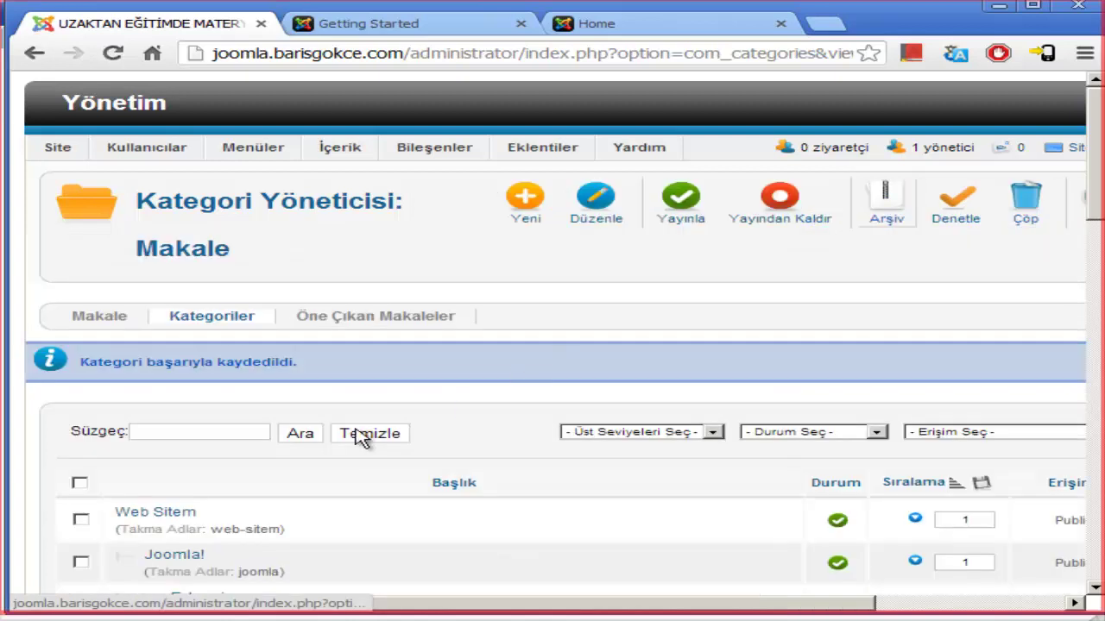
Find Ders Notları in the category list and change the order number of the Joomla! category to 4.
scroll(301, 440, down, 4)
scroll(301, 440, down, 2)
scroll(234, 313, down, 15)
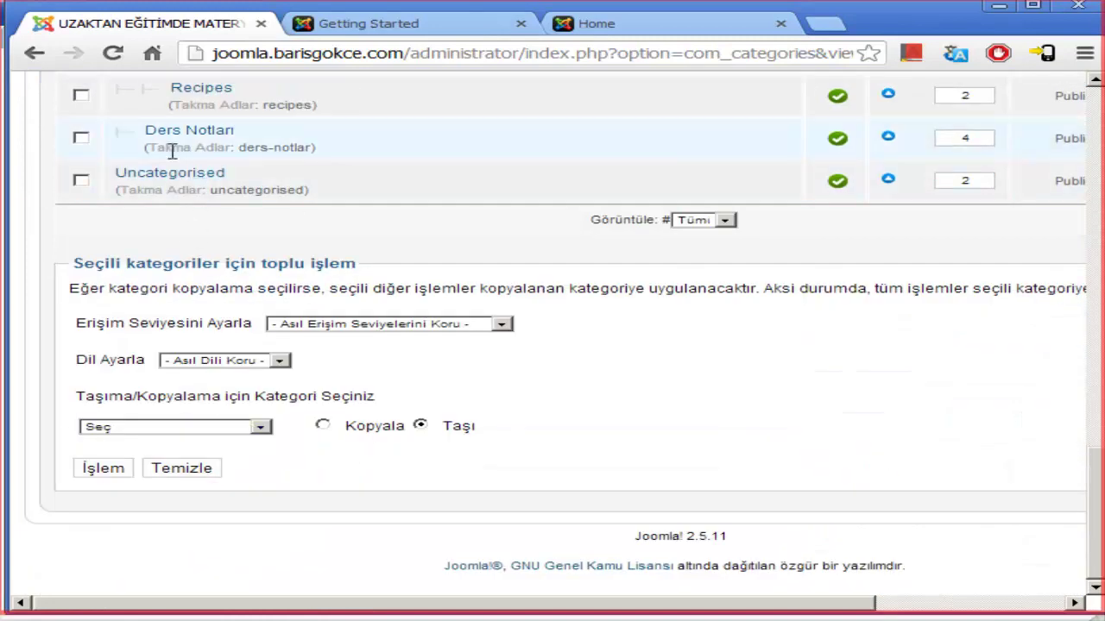
scroll(616, 424, up, 20)
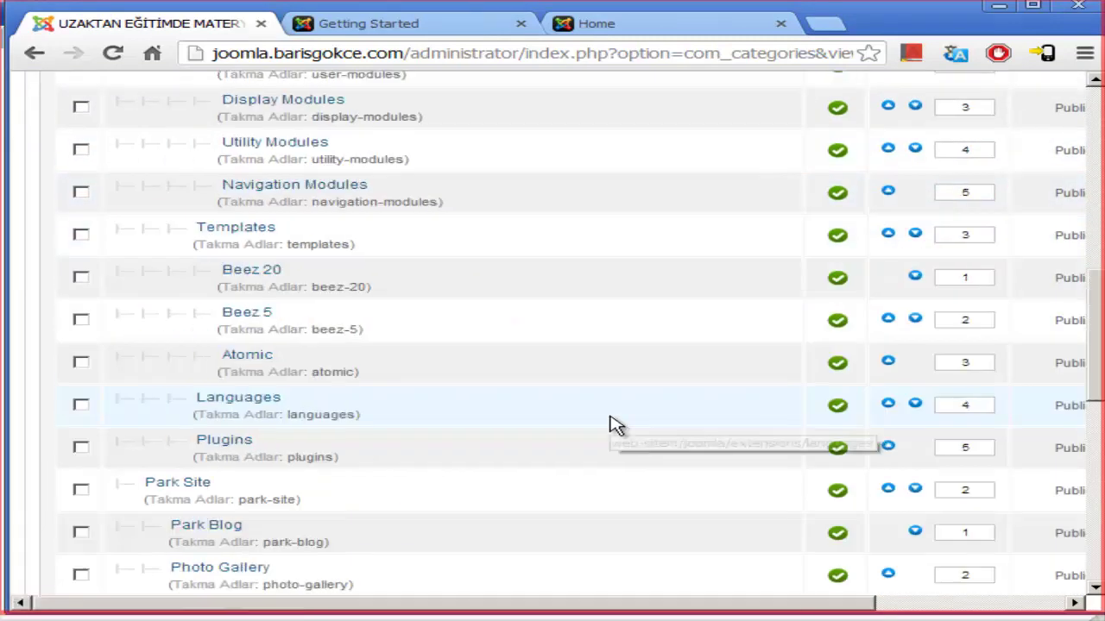
scroll(616, 424, down, 15)
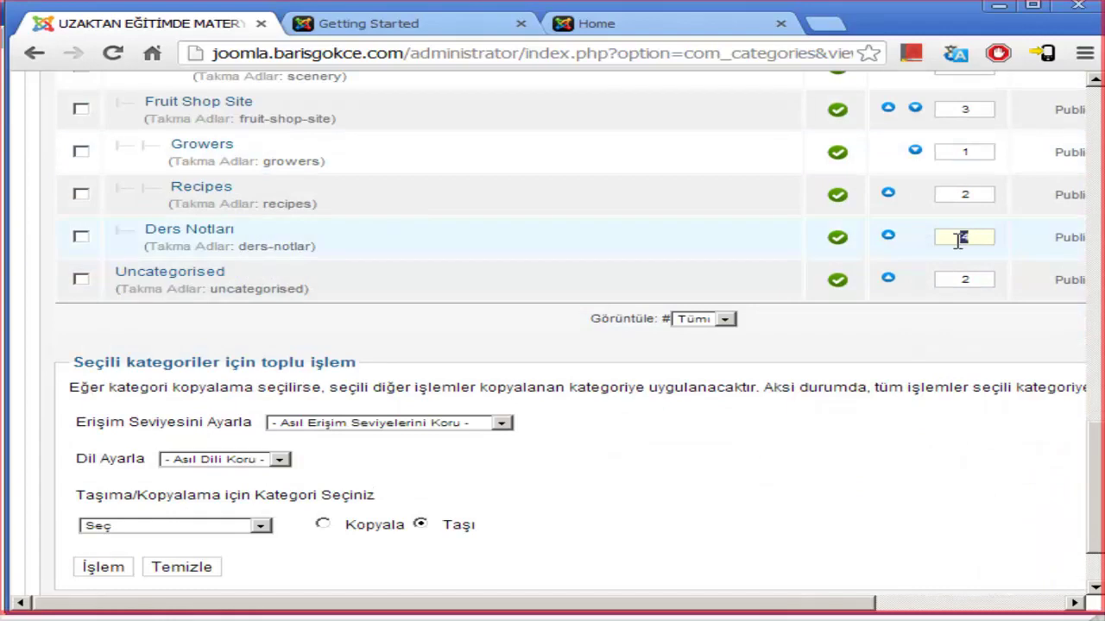
key(Return)
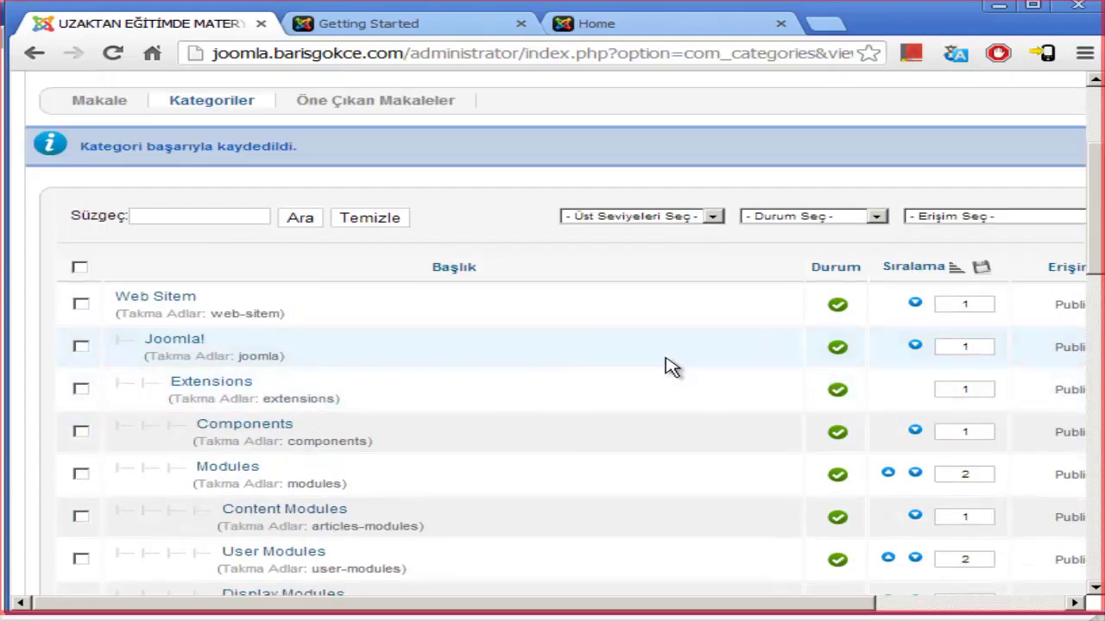
text(4)
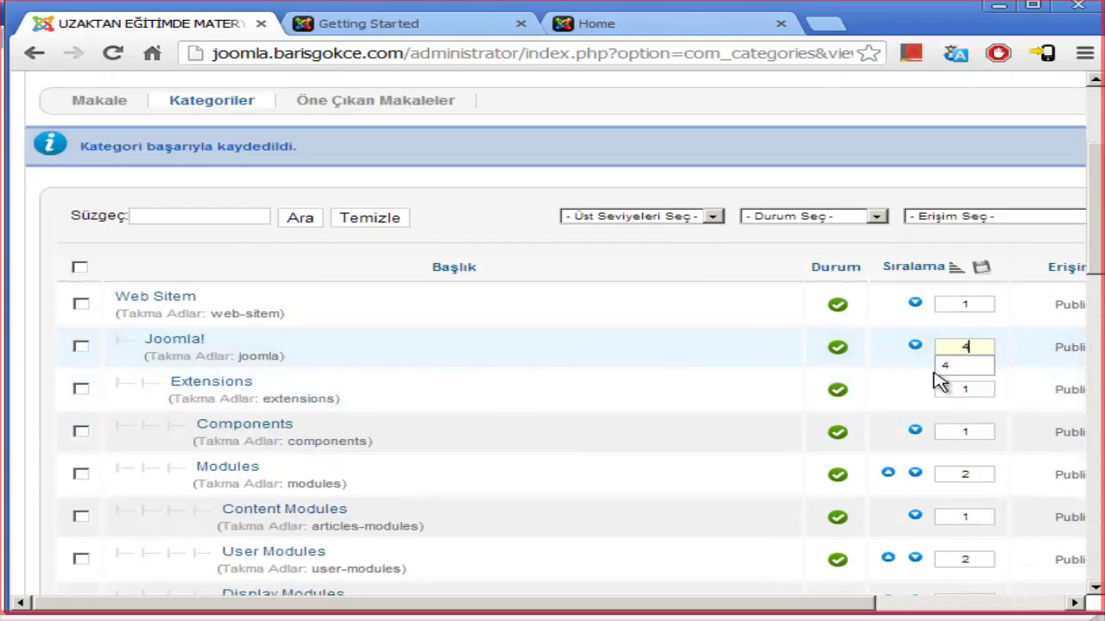
Set the order number of the Ders Notları category to 1 and save the category ordering.
scroll(940, 374, down, 10)
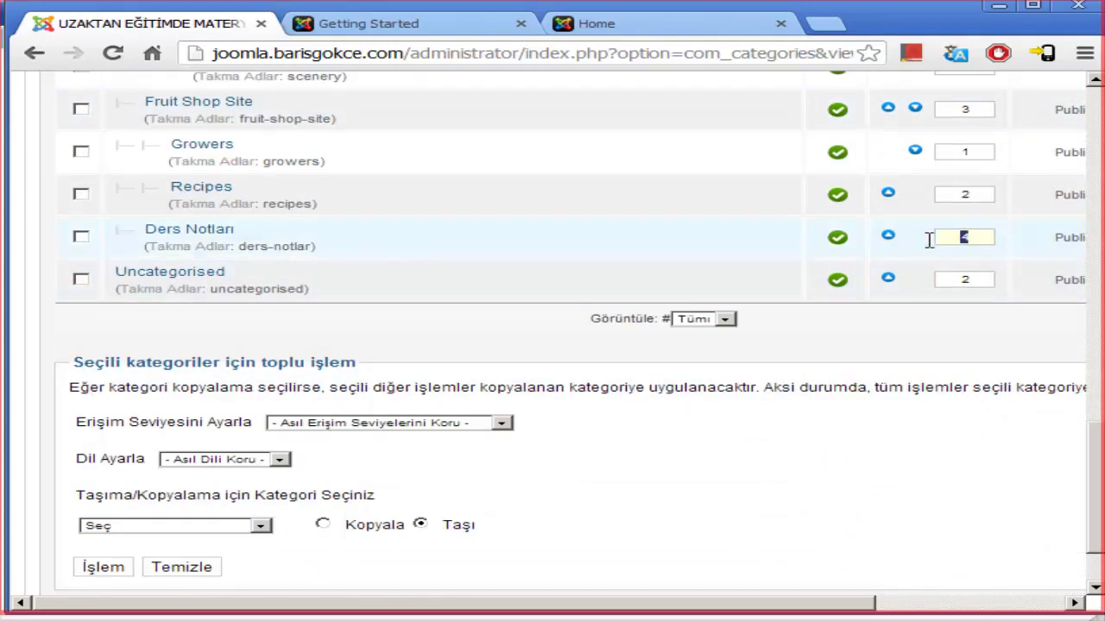
text(1)
key(Return)
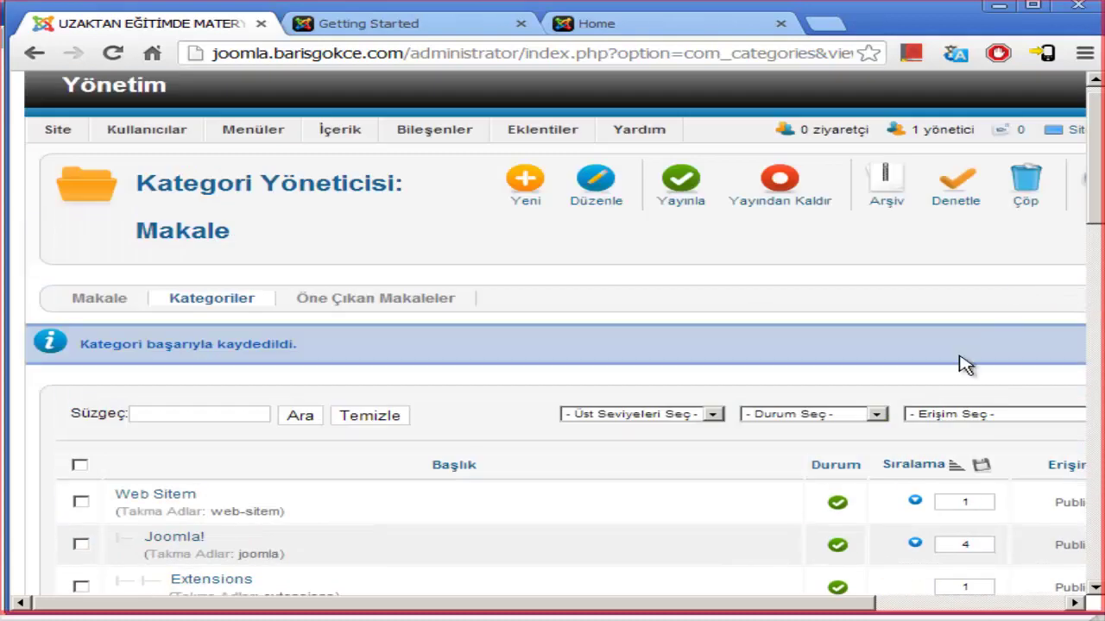
click(976, 467)
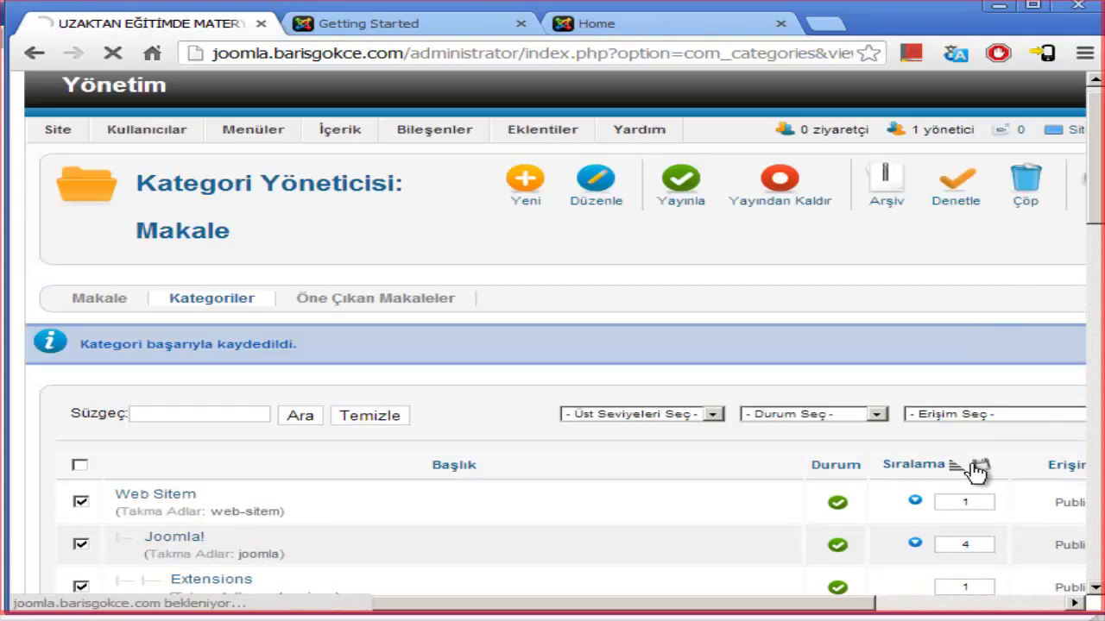
Check the reordered category list and start another new article category titled "JAVA".
scroll(287, 520, down, 1)
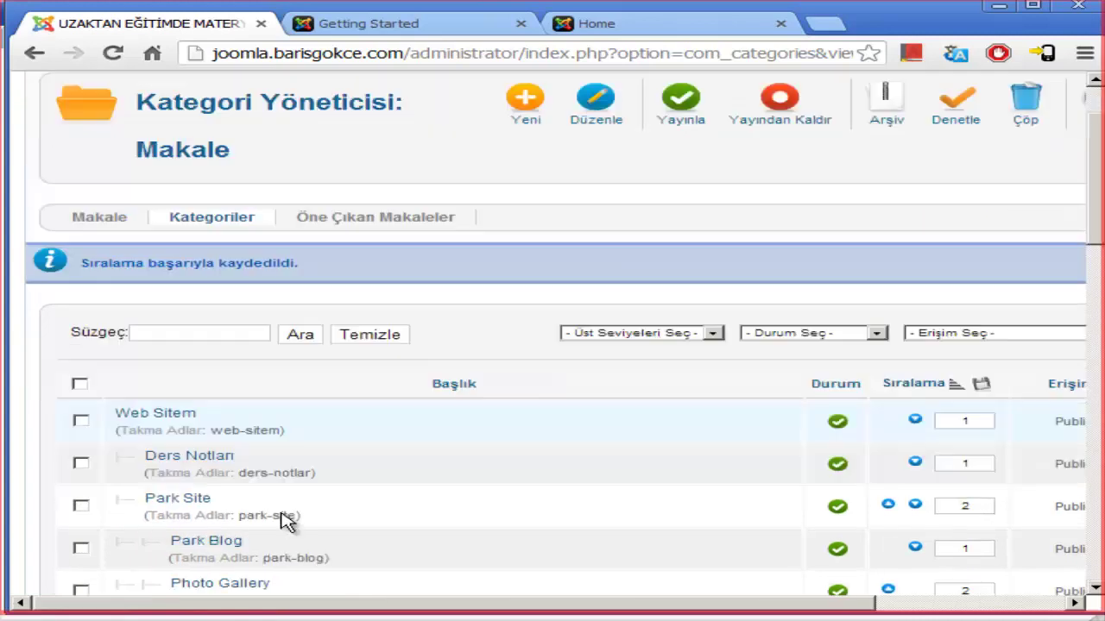
scroll(222, 470, down, 1)
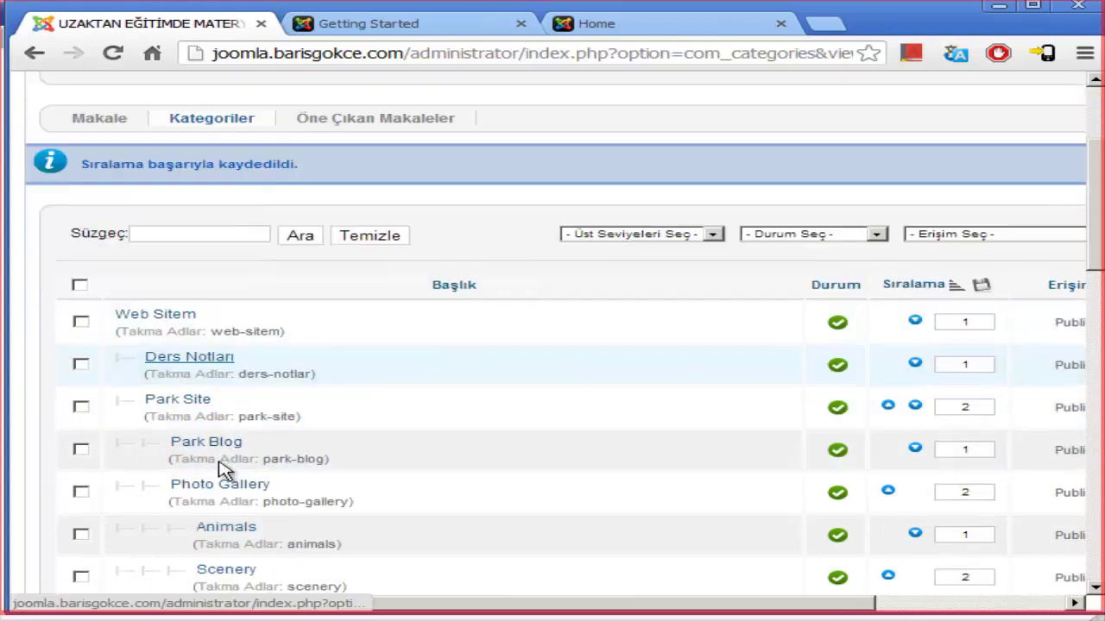
scroll(222, 470, down, 1)
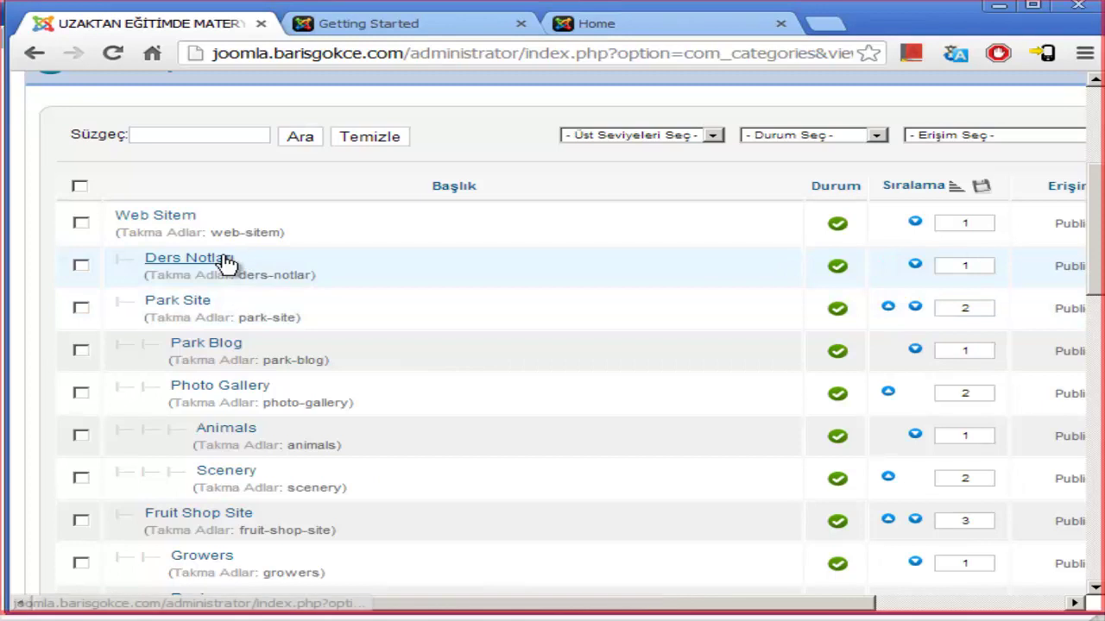
scroll(223, 268, up, 1)
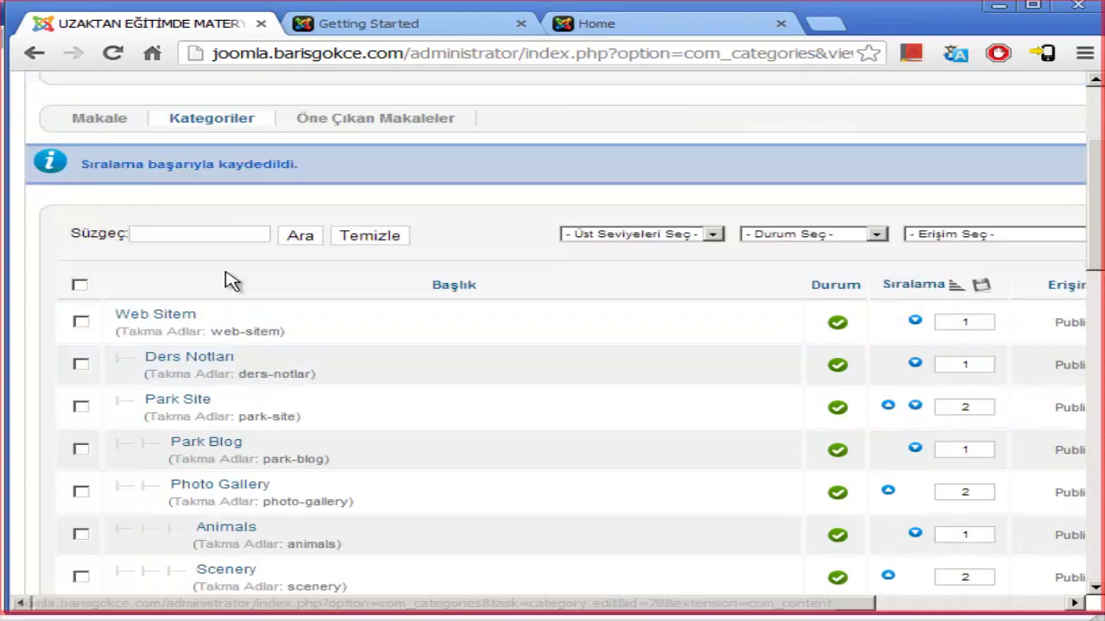
scroll(550, 287, up, 1)
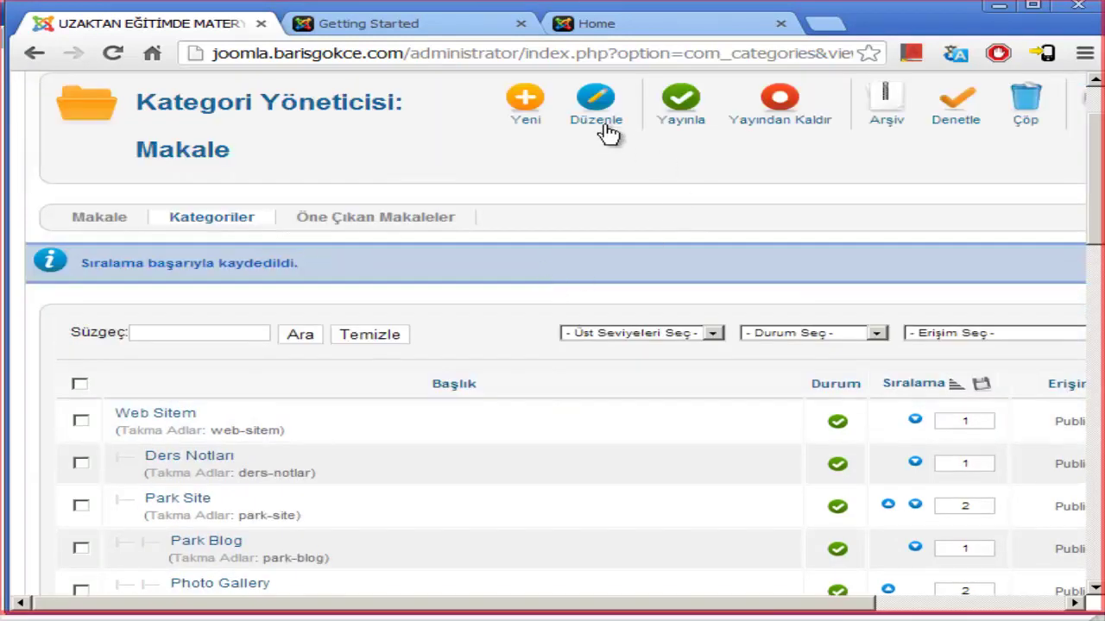
click(523, 115)
scroll(539, 127, up, 1)
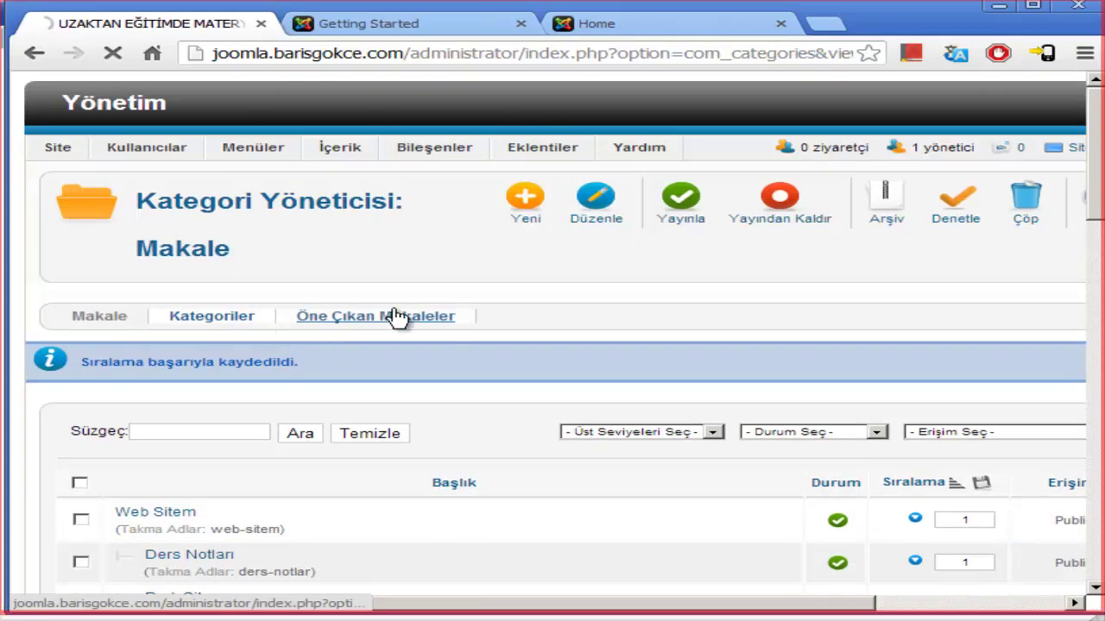
scroll(397, 318, down, 1)
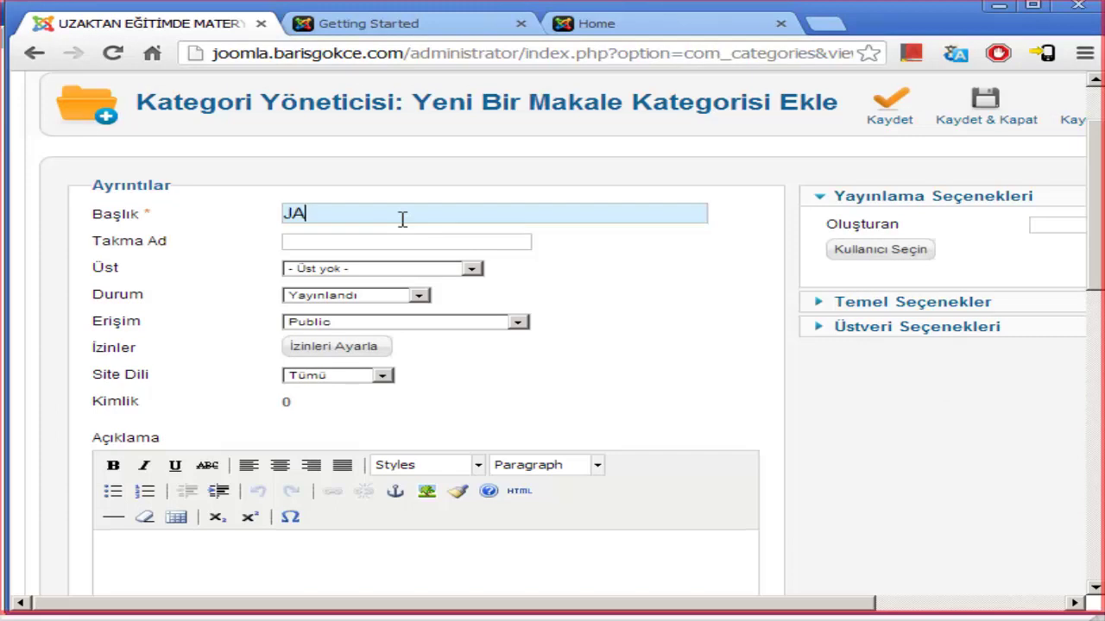
Place JAVA under Ders Notları with the description "Bu bölümde java ders notlarını bulabilirsiniz", then save and close it.
click(429, 270)
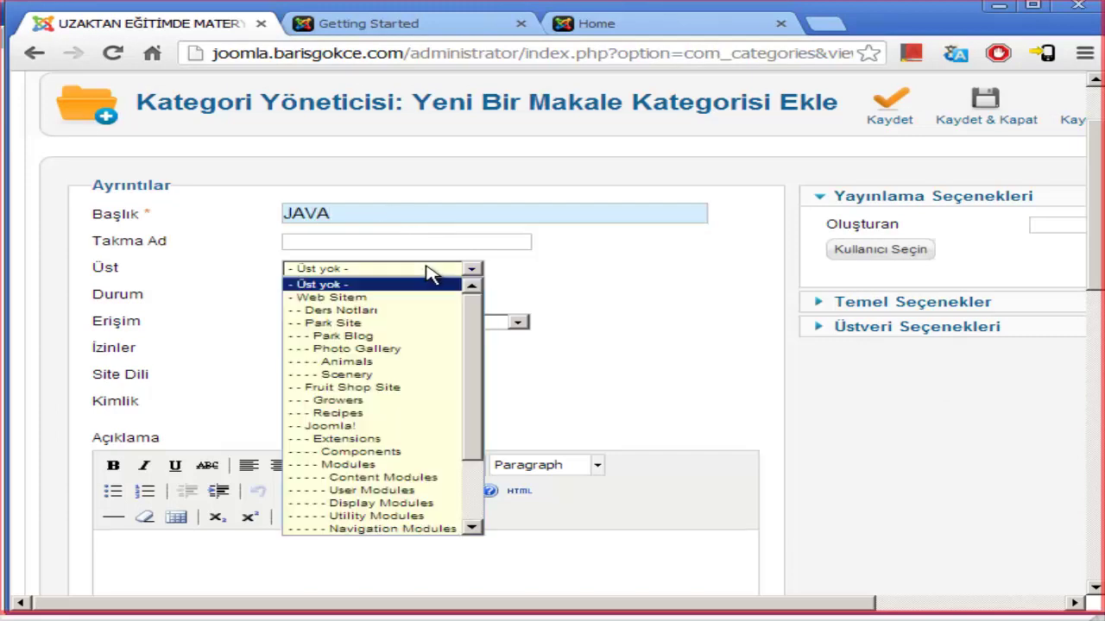
click(414, 310)
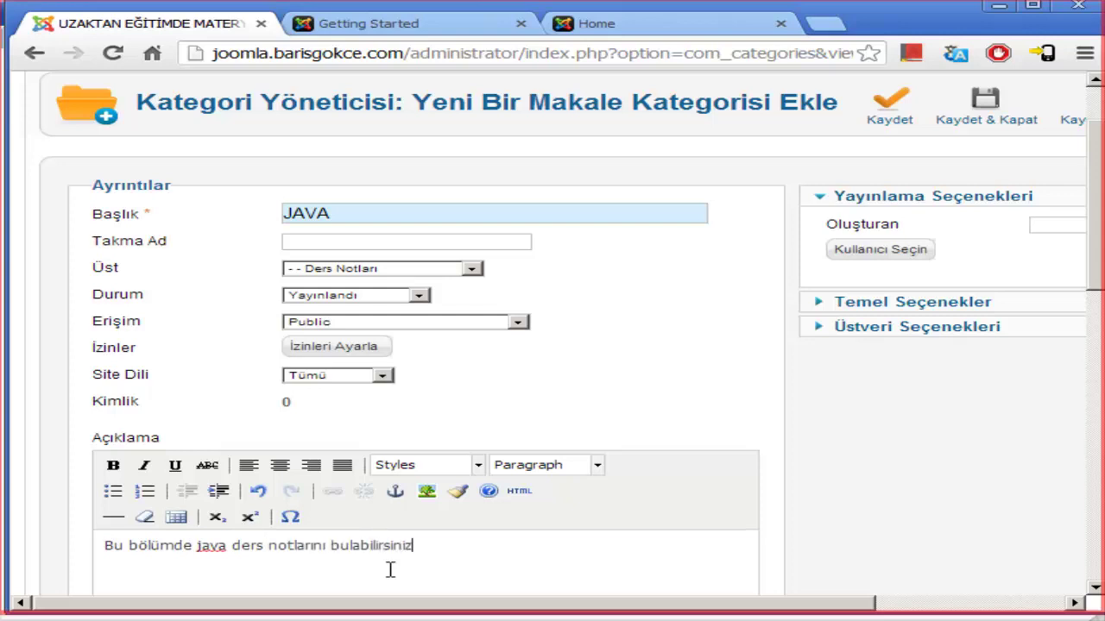
click(980, 109)
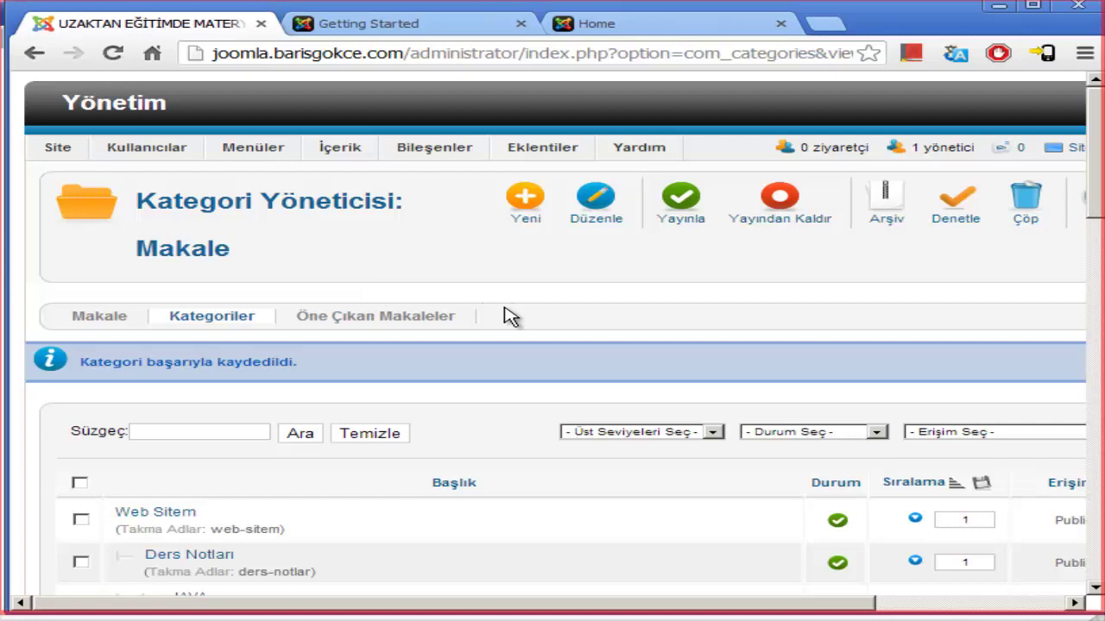
Create a new article category titled "Site Genel İçerik" and save it, keeping its form open.
scroll(509, 317, down, 1)
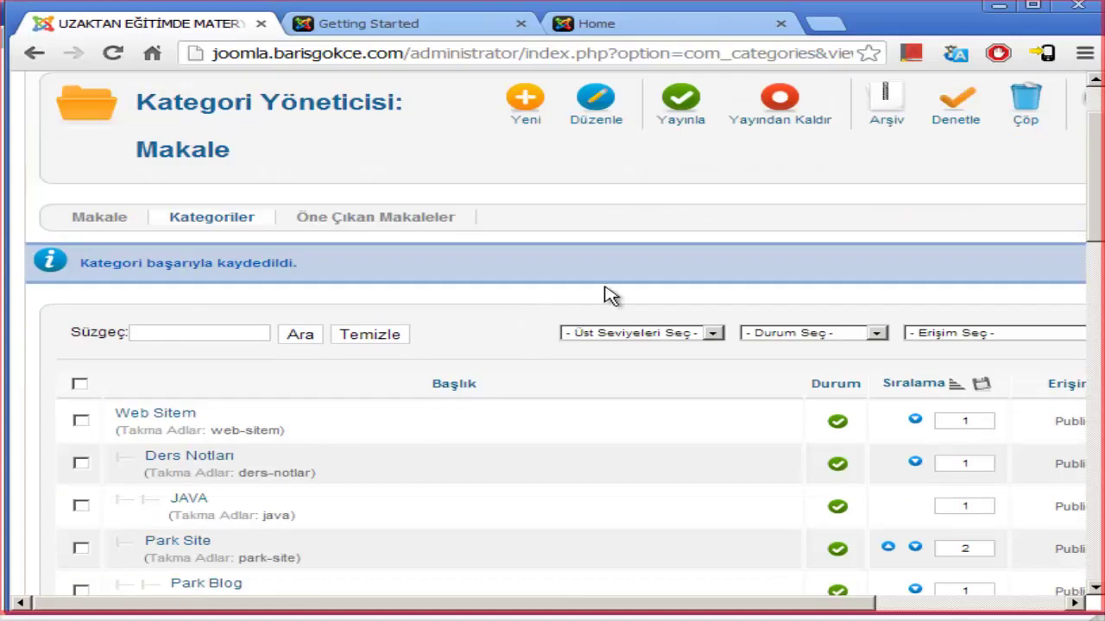
click(527, 102)
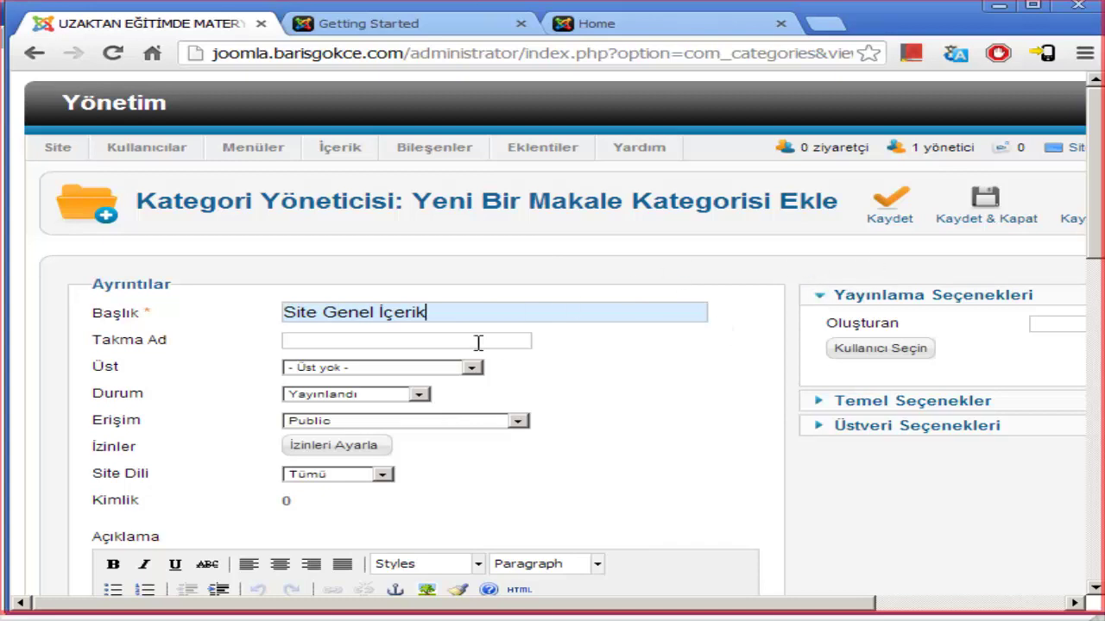
click(908, 216)
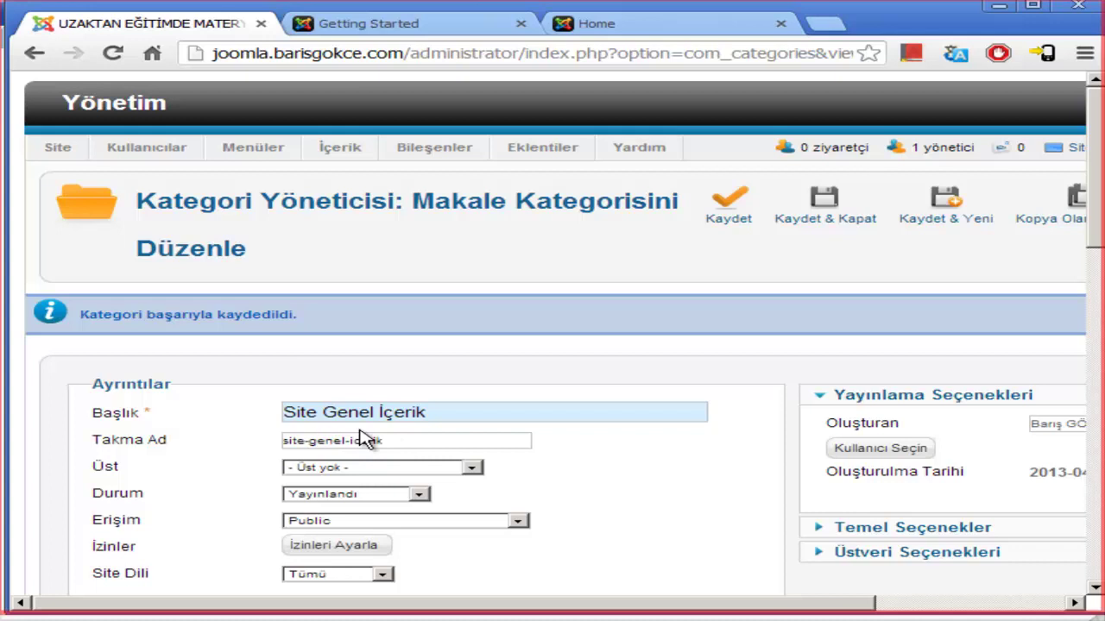
Set the parent of the Site Genel İçerik category to Web Sitem, then save and close it.
scroll(363, 440, down, 3)
scroll(1001, 313, up, 3)
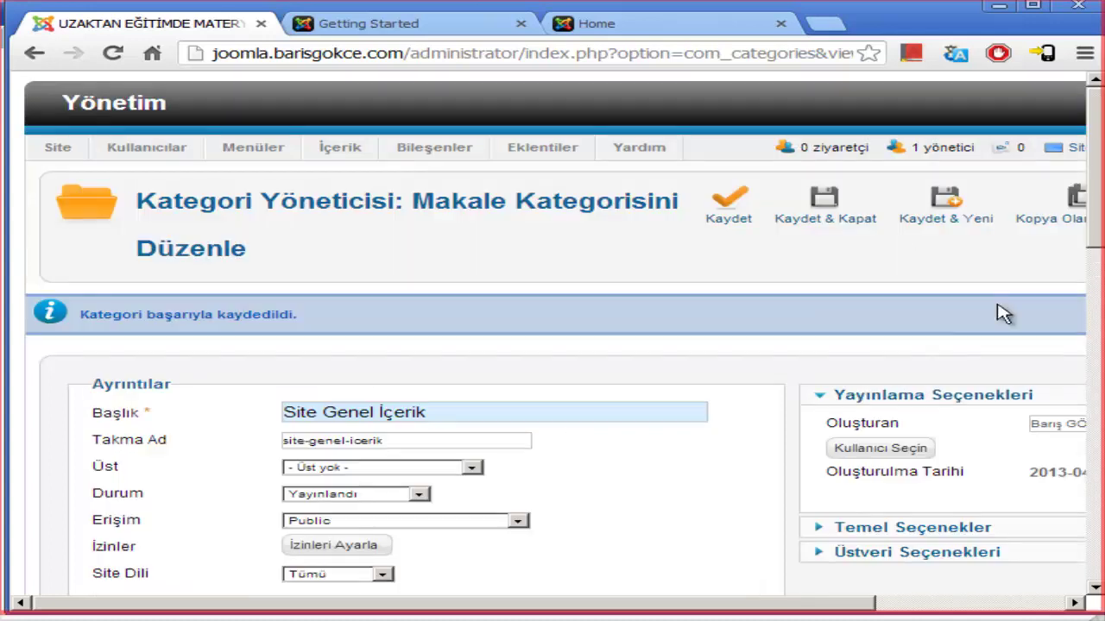
click(426, 467)
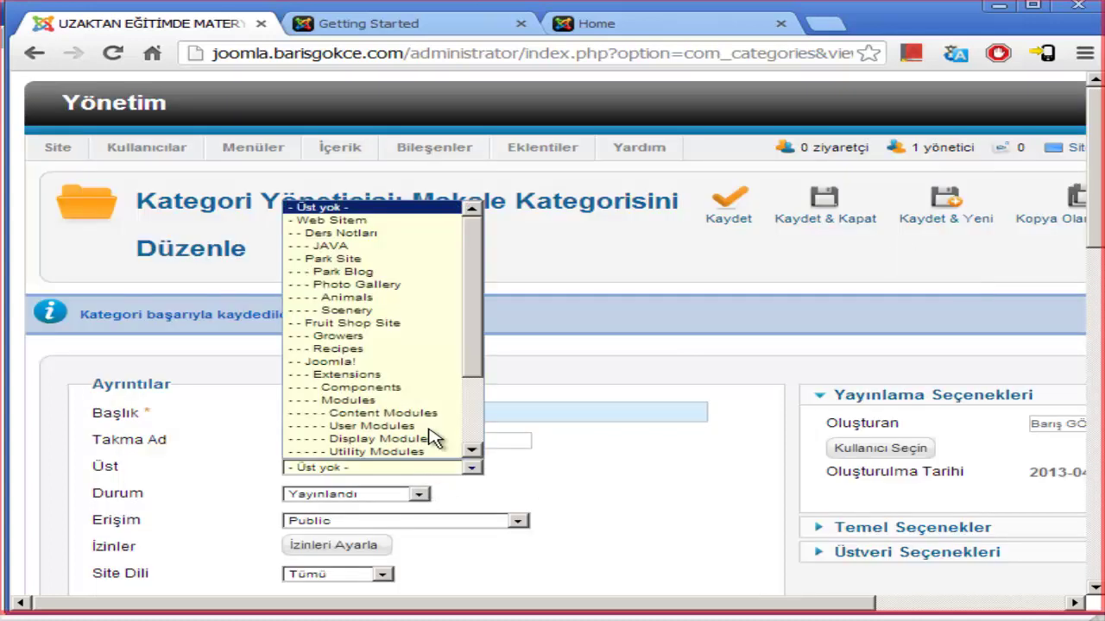
click(352, 221)
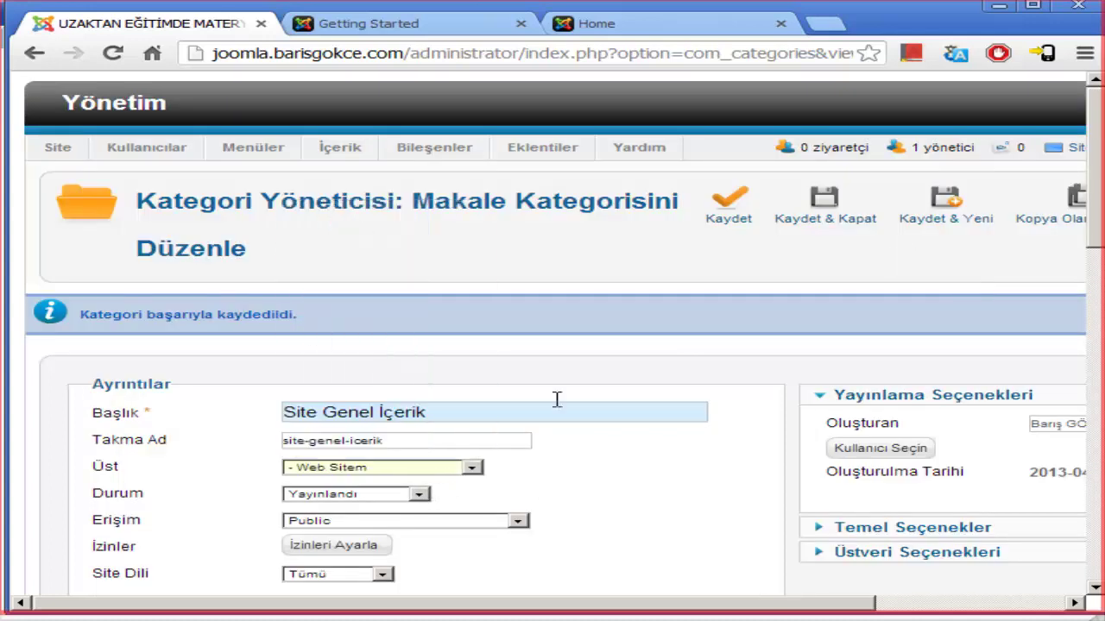
click(820, 222)
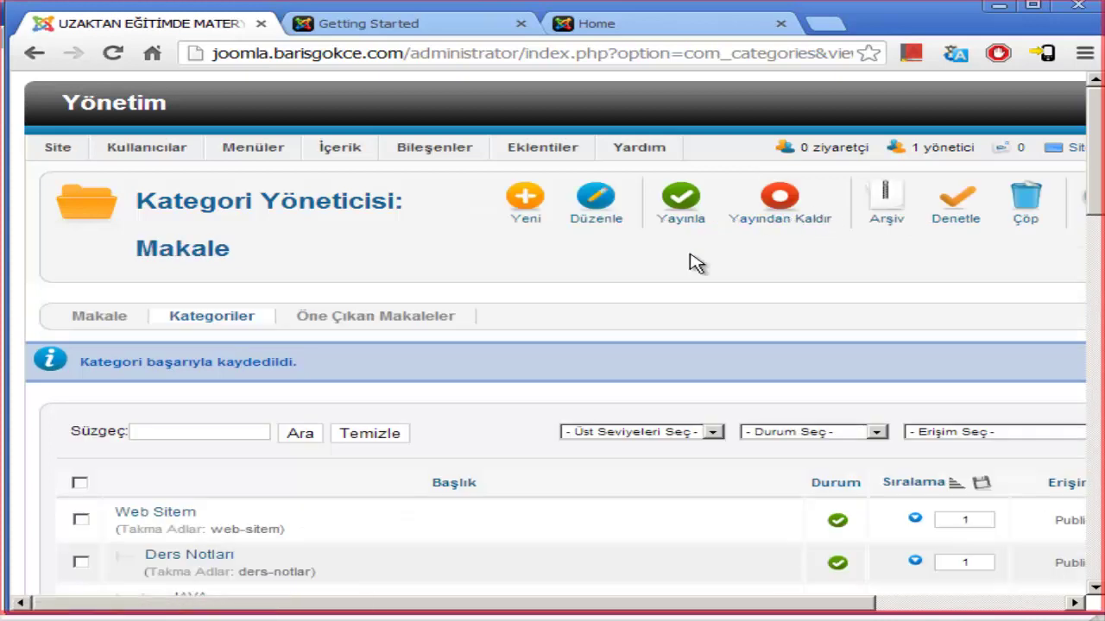
Create a new article category titled "Slide Show" with Web Sitem as its parent, then save and close it.
click(535, 228)
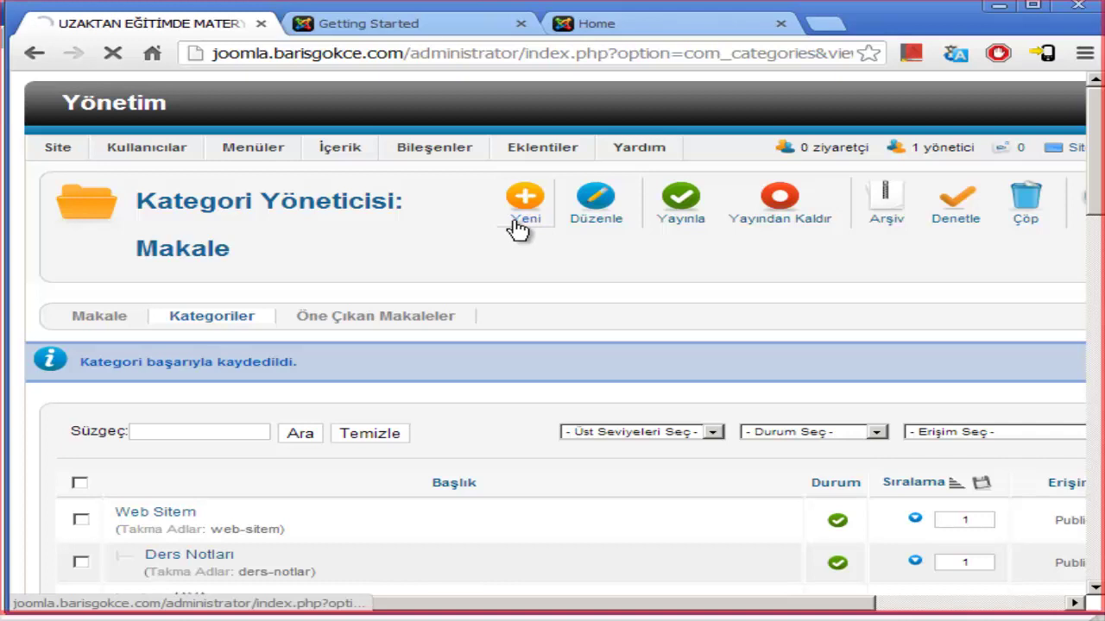
scroll(518, 328, down, 5)
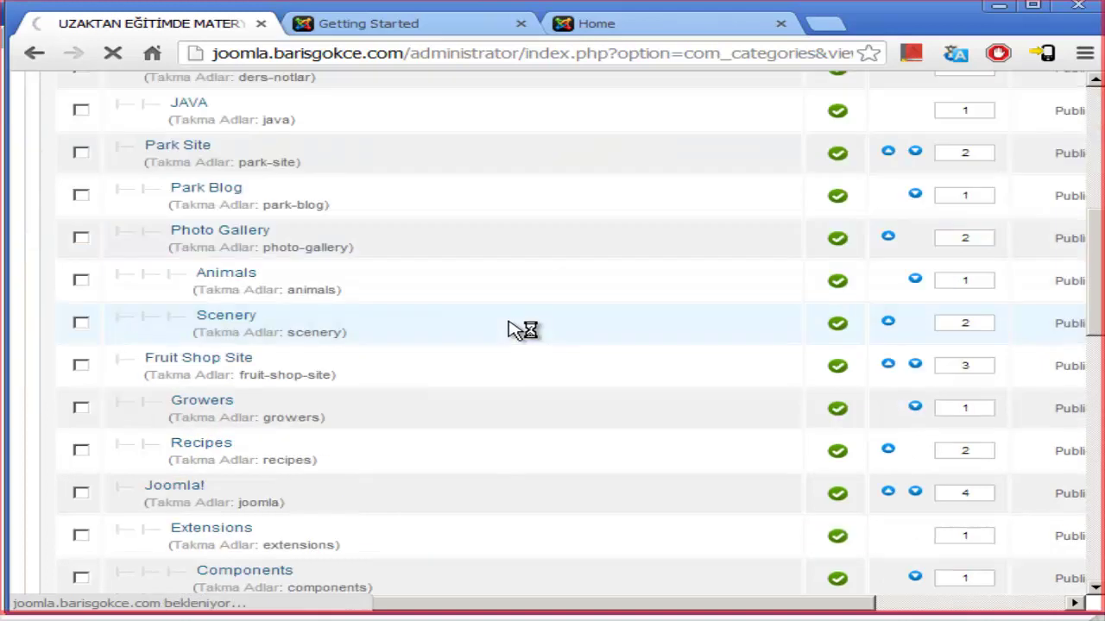
scroll(523, 328, down, 5)
scroll(525, 328, up, 15)
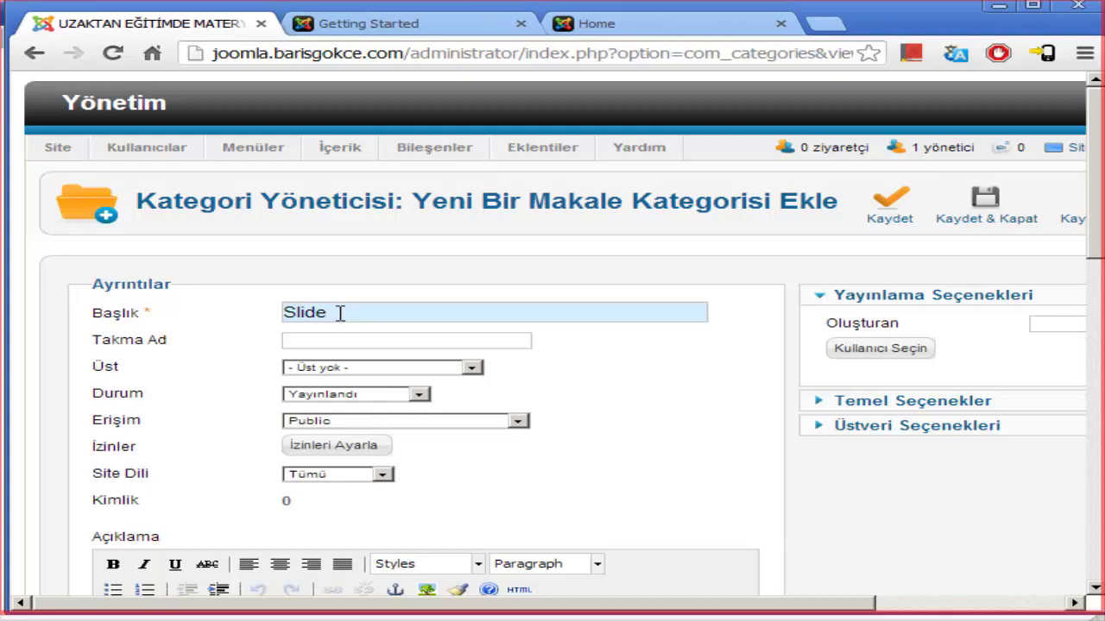
text(Sl)
click(470, 369)
click(371, 120)
click(963, 221)
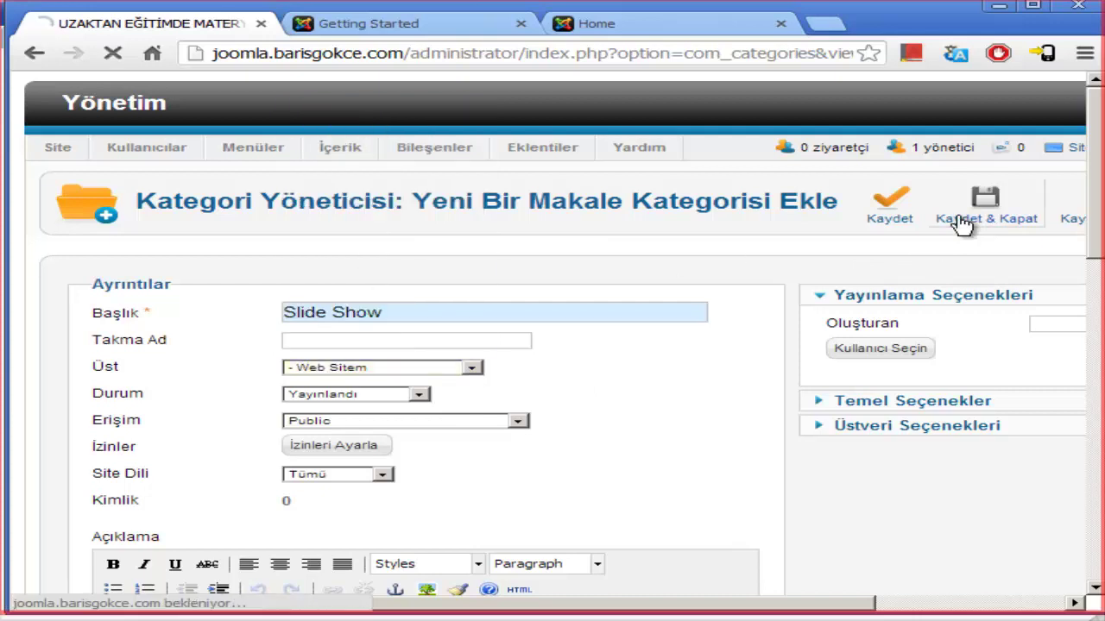
Find the Uncategorised category in the list and change its title to "Kategorize Edilmemiş".
scroll(616, 371, down, 5)
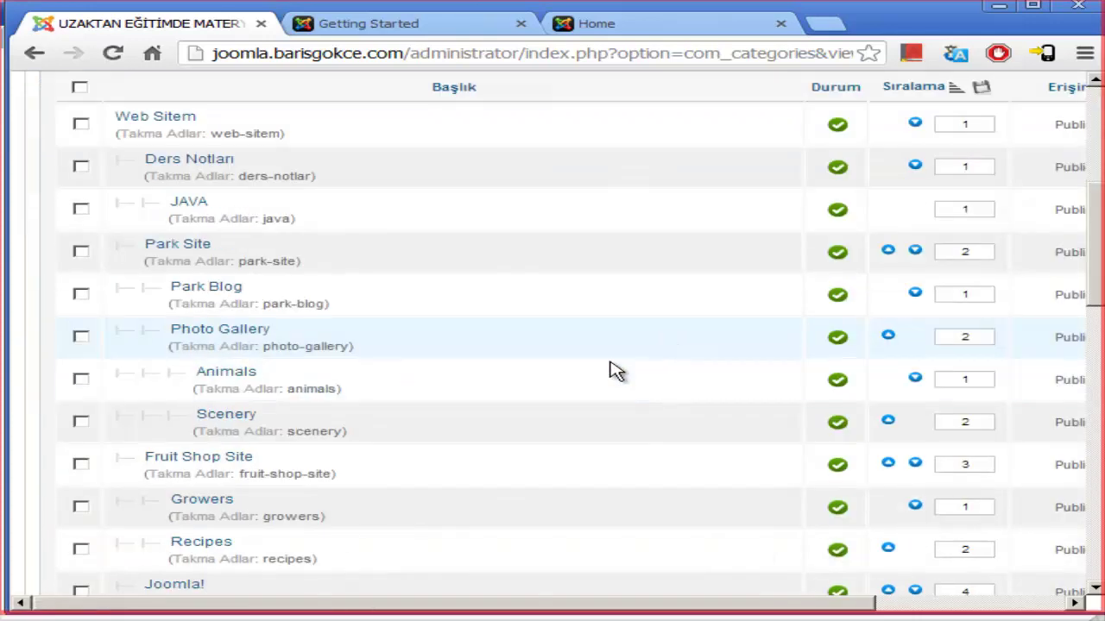
scroll(435, 365, down, 10)
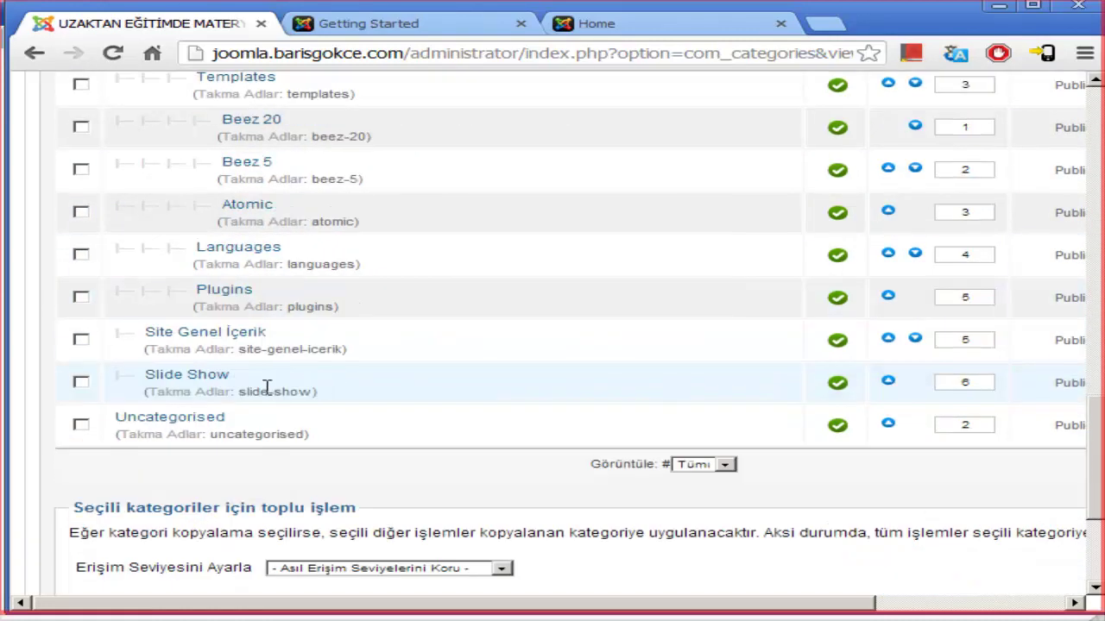
scroll(459, 370, up, 15)
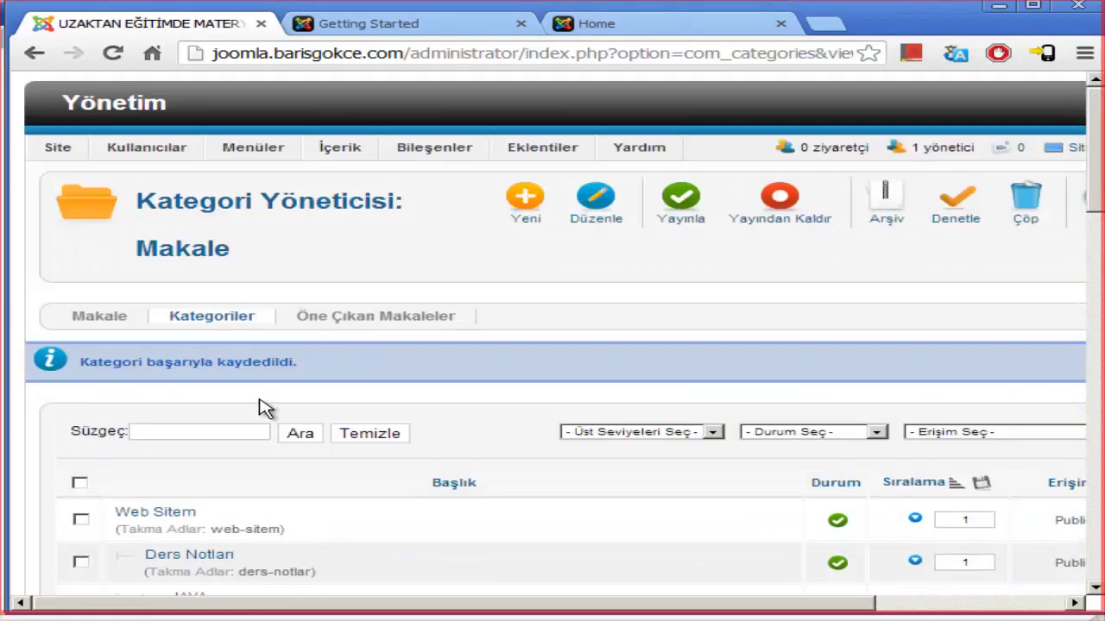
scroll(192, 316, down, 2)
scroll(195, 319, down, 6)
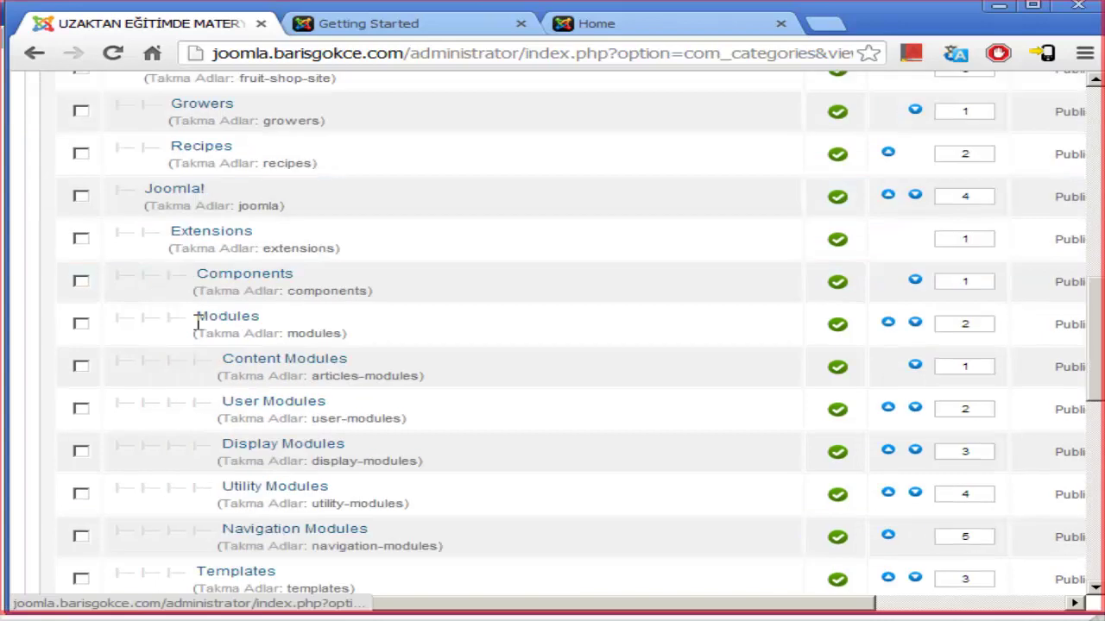
scroll(195, 320, down, 6)
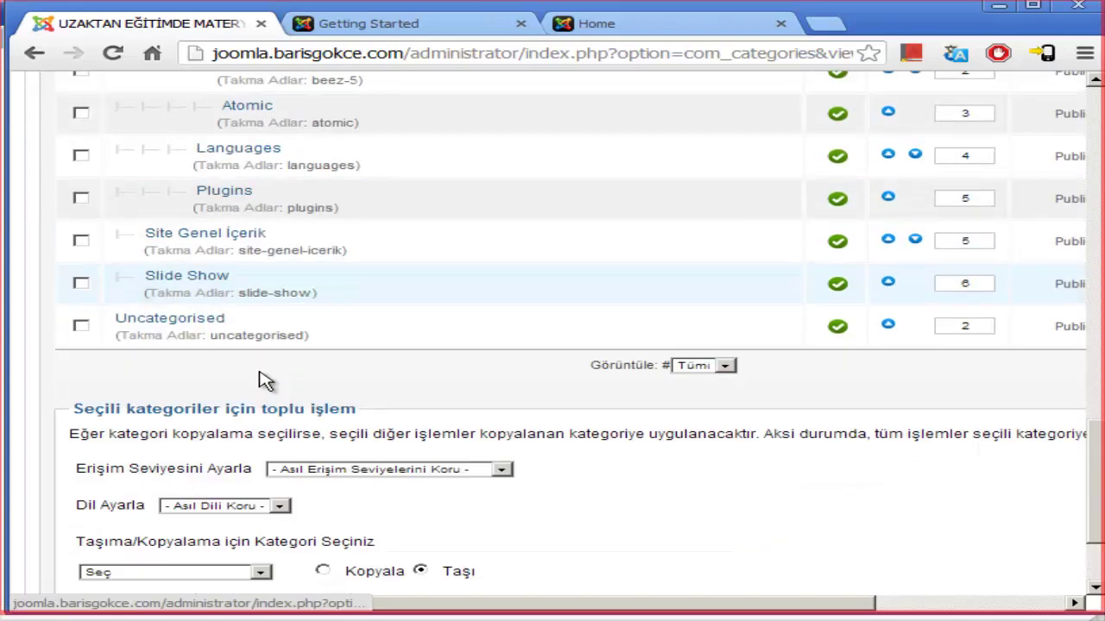
click(207, 324)
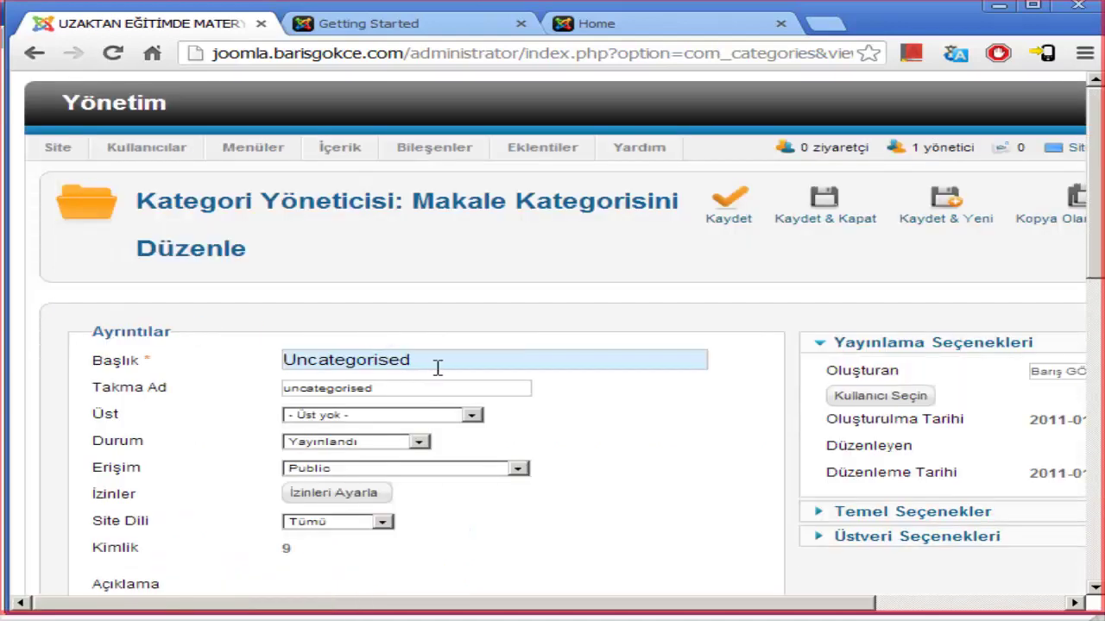
drag(438, 367, 91, 302)
text(Ka)
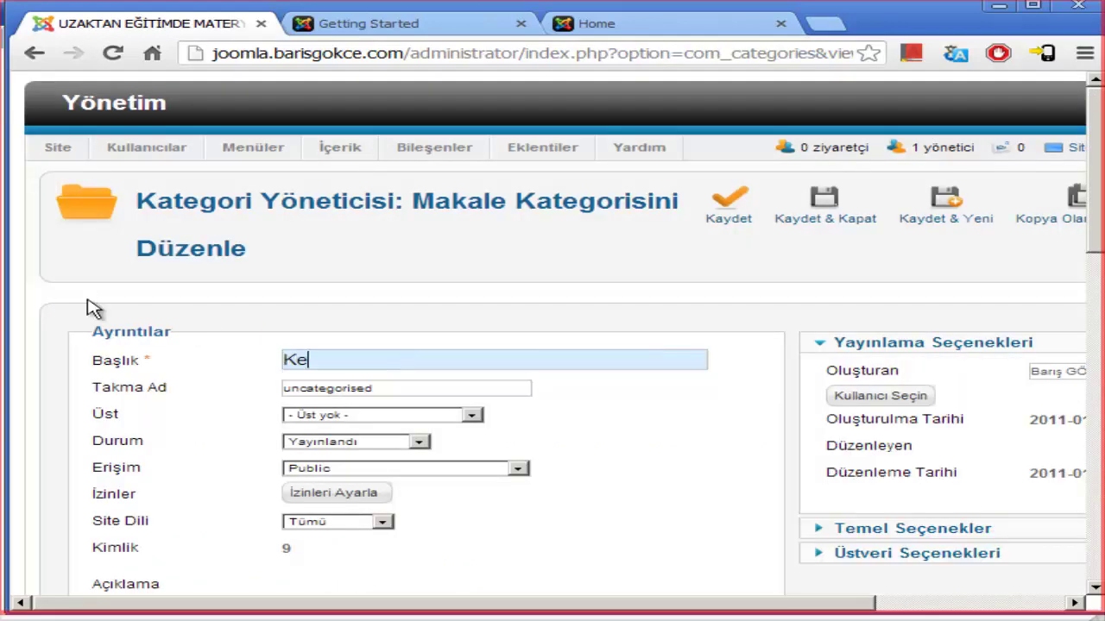
key(BackSpace)
text(ategorize Edilmemiş)
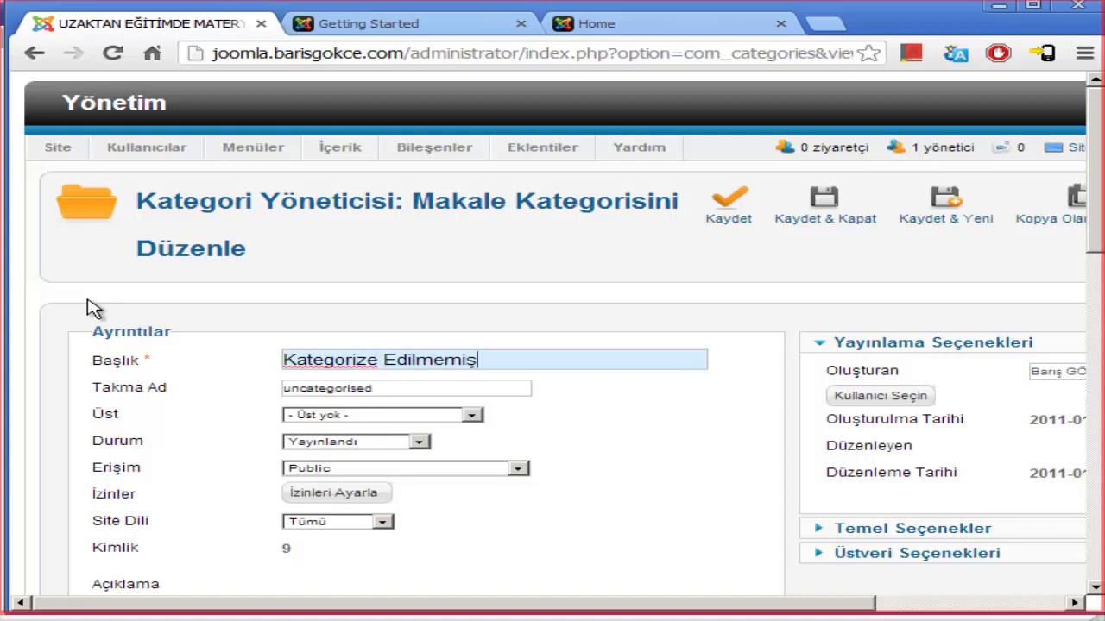
Clear the alias of the Kategorize Edilmemiş category and save it, then close its form.
drag(422, 390, 65, 380)
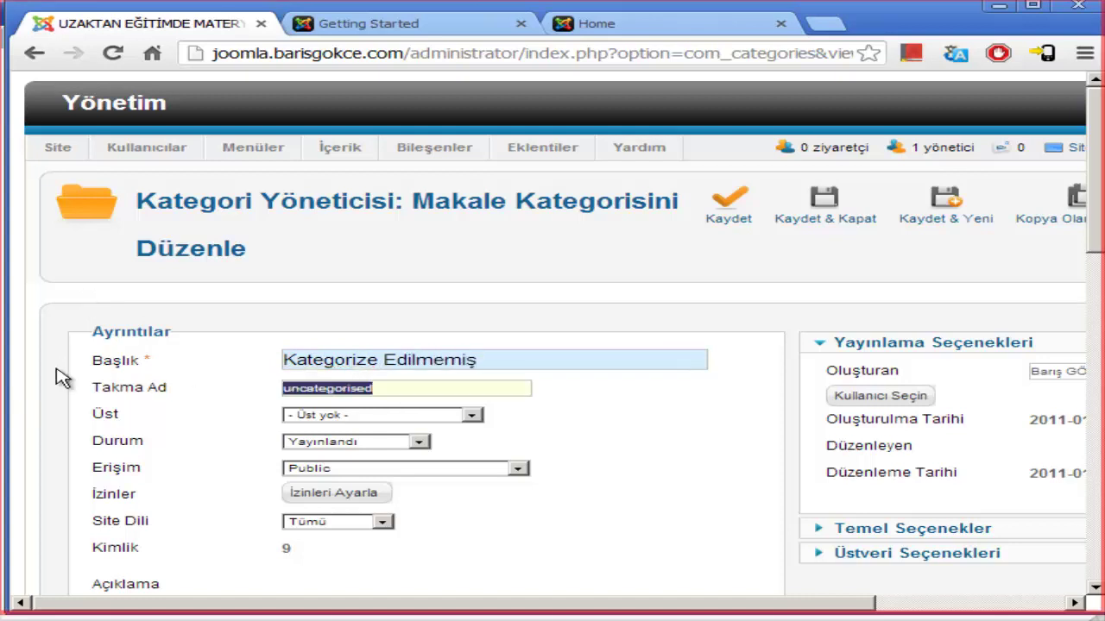
key(Delete)
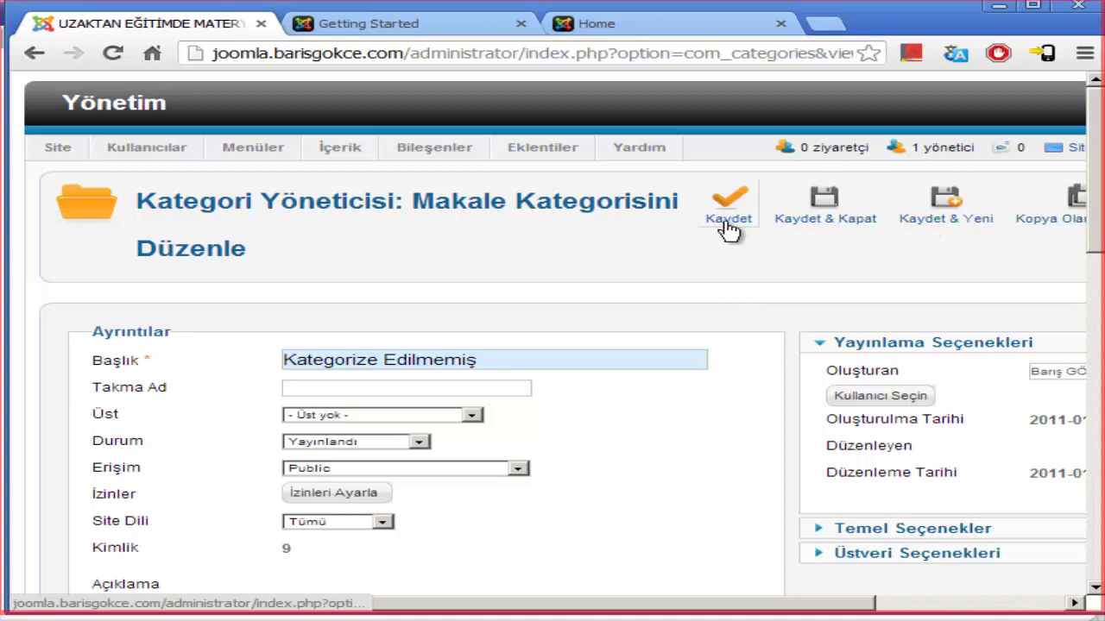
click(728, 223)
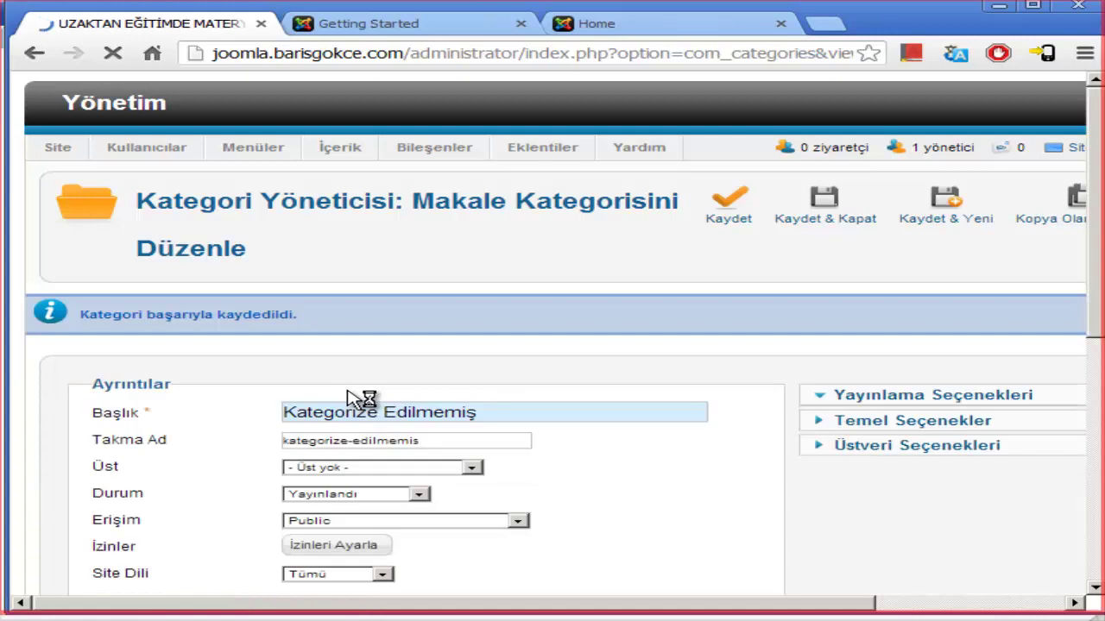
scroll(412, 456, down, 6)
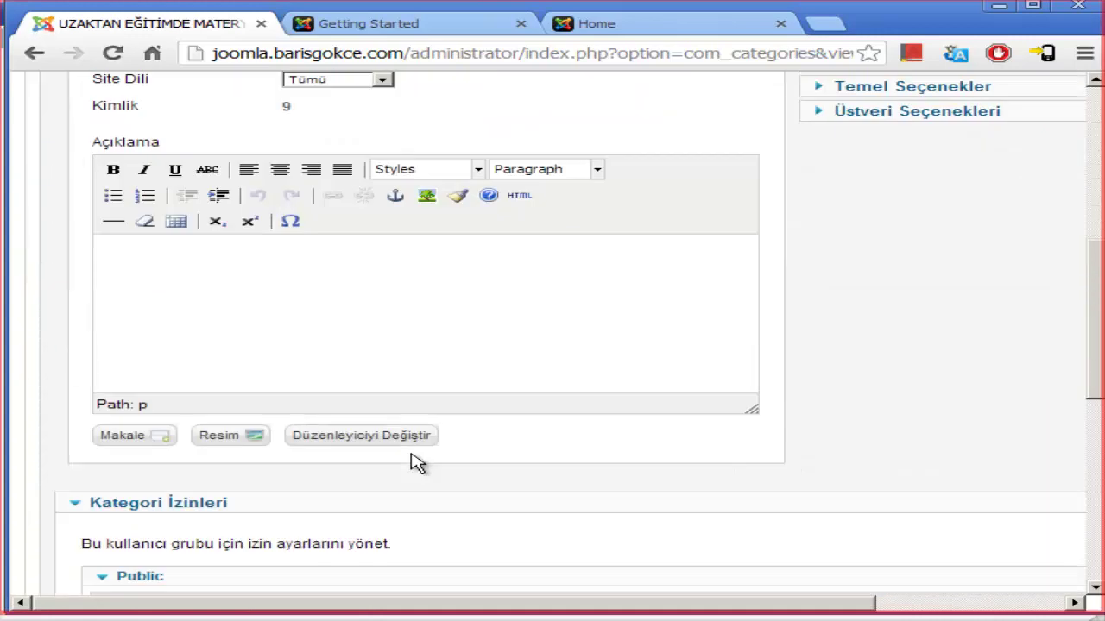
scroll(414, 461, up, 5)
scroll(432, 432, up, 1)
scroll(469, 424, down, 1)
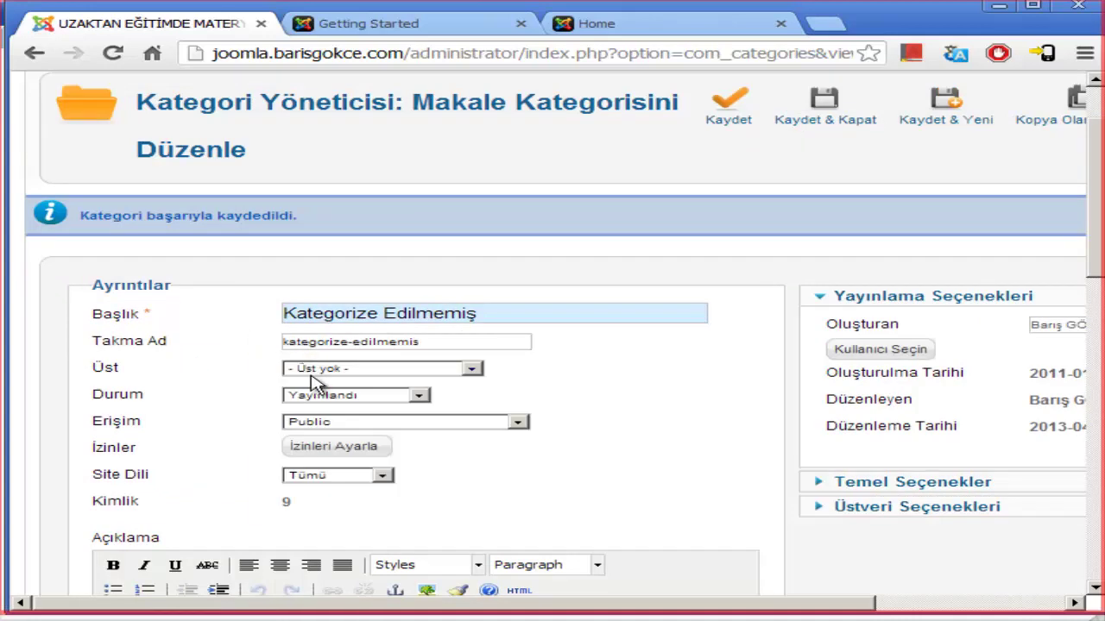
click(827, 118)
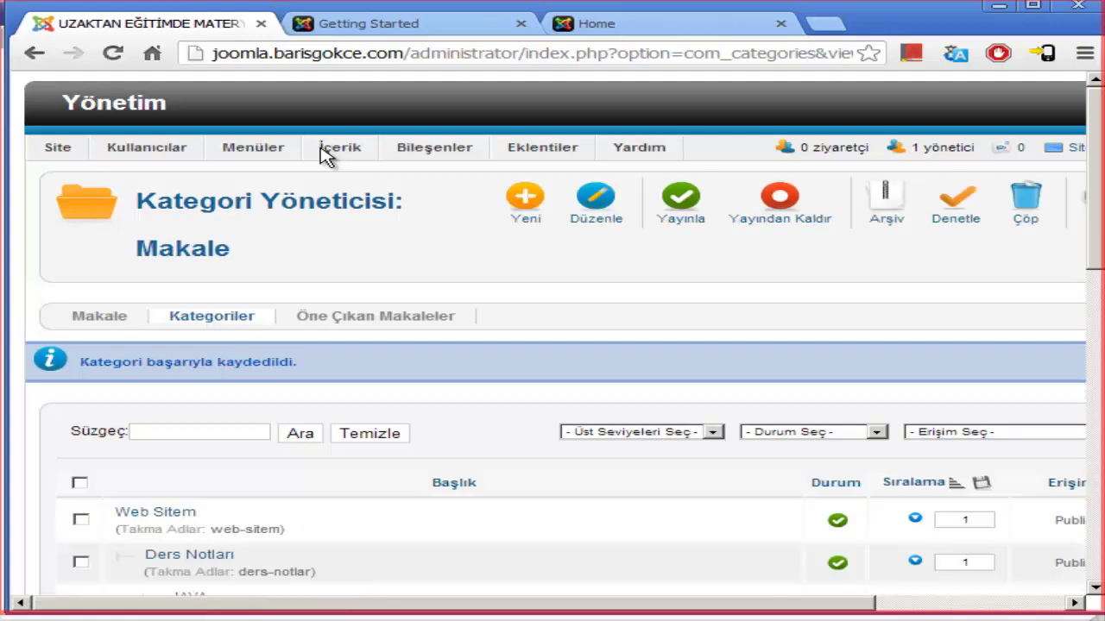
Look over the category list and switch to the article manager (Makale Yöneticisi).
mouse_move(332, 154)
mouse_move(354, 198)
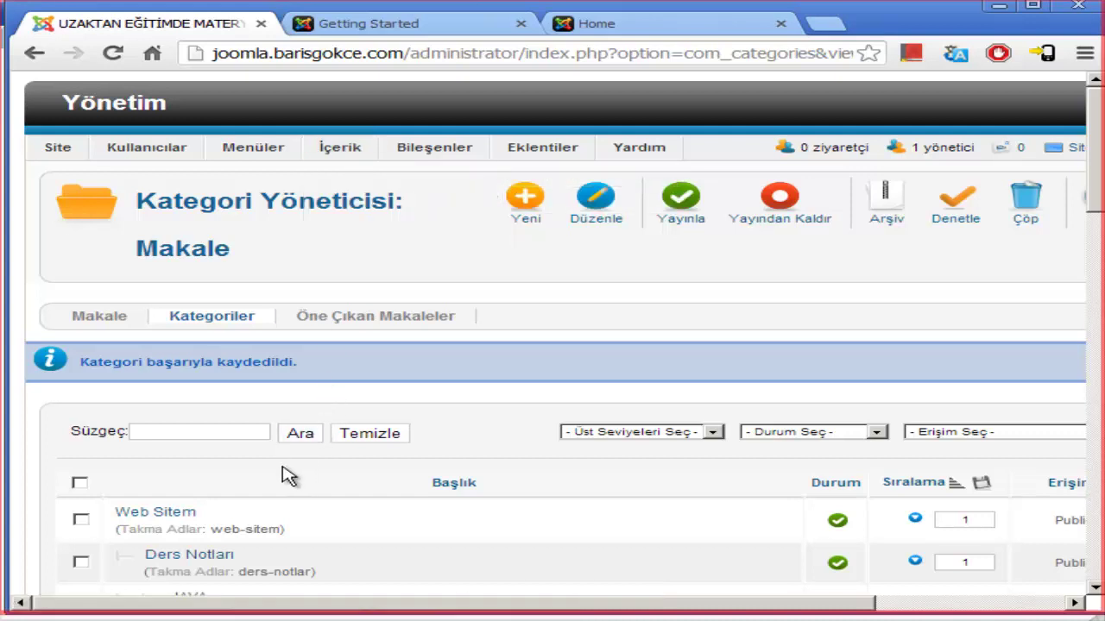
scroll(285, 475, down, 4)
scroll(271, 420, up, 2)
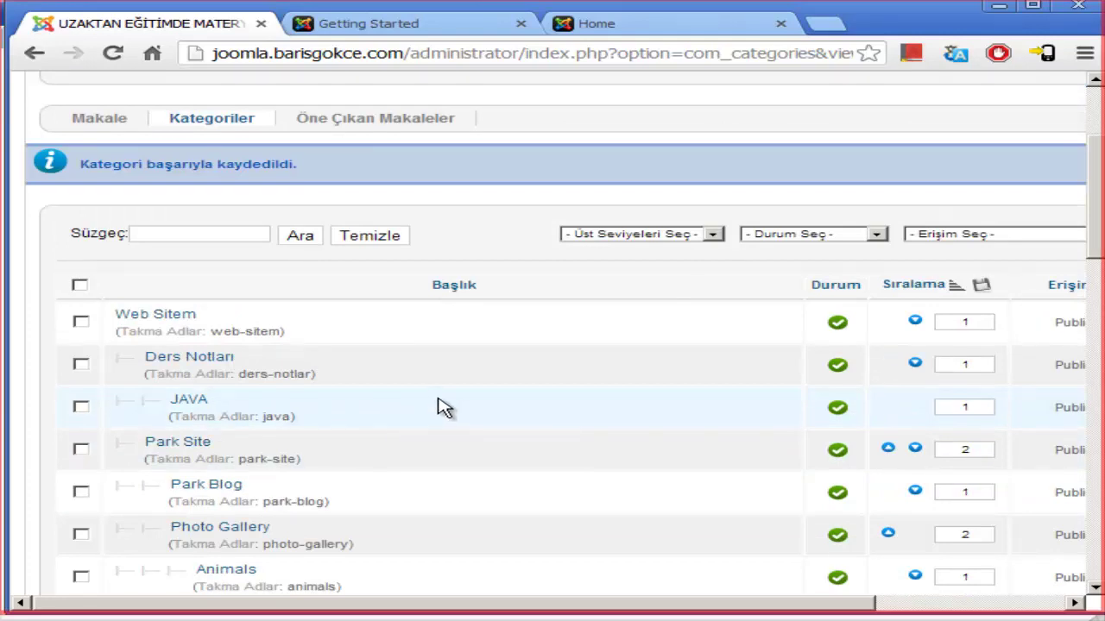
scroll(483, 264, up, 3)
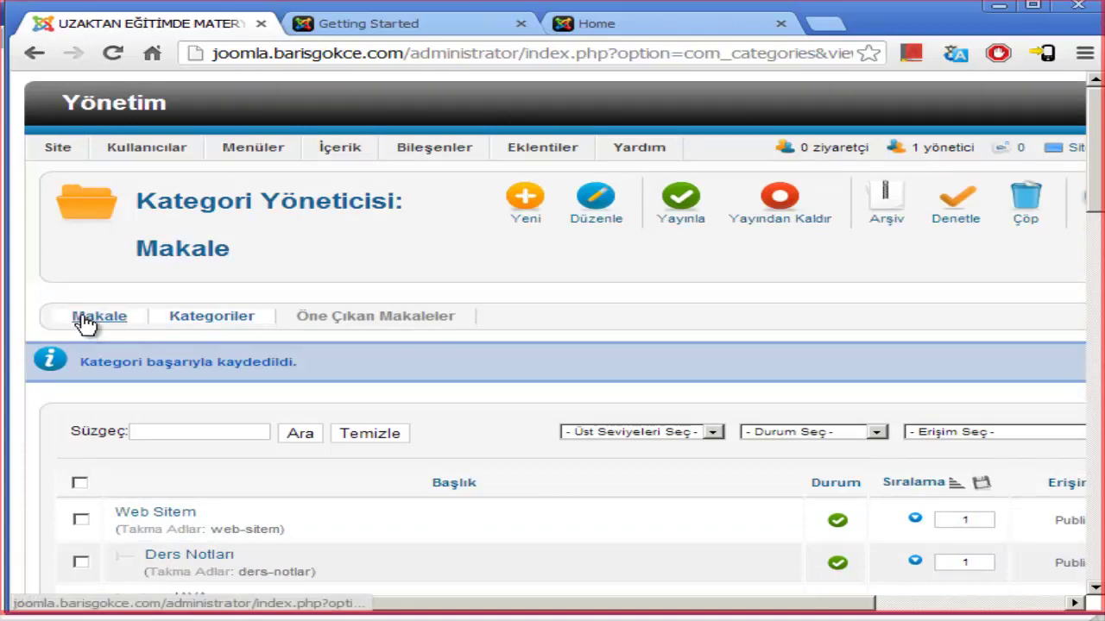
mouse_move(342, 158)
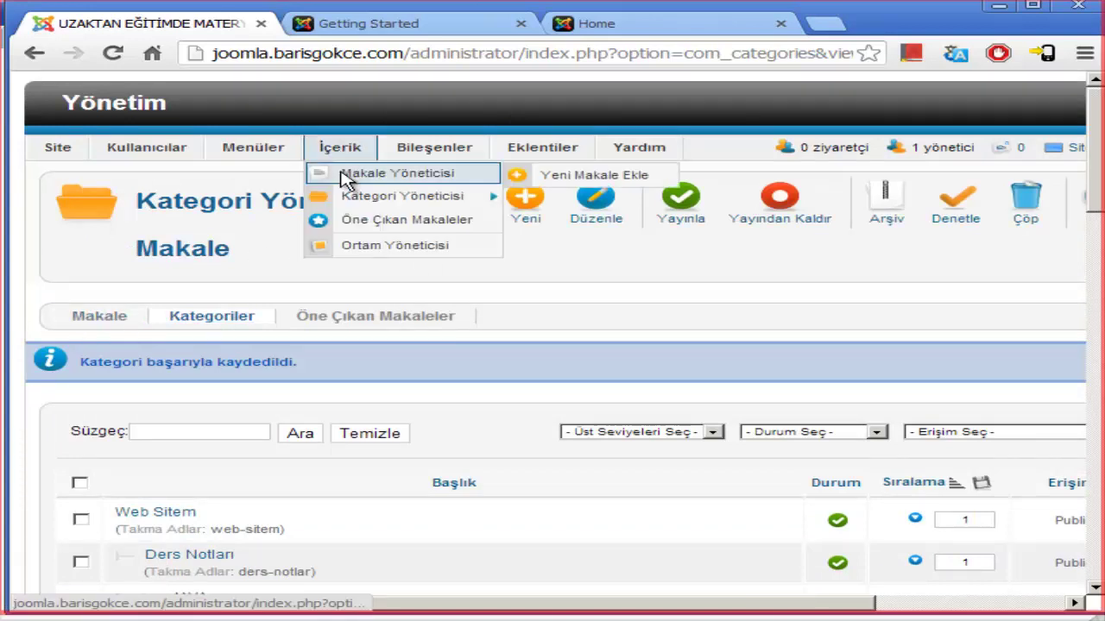
click(341, 173)
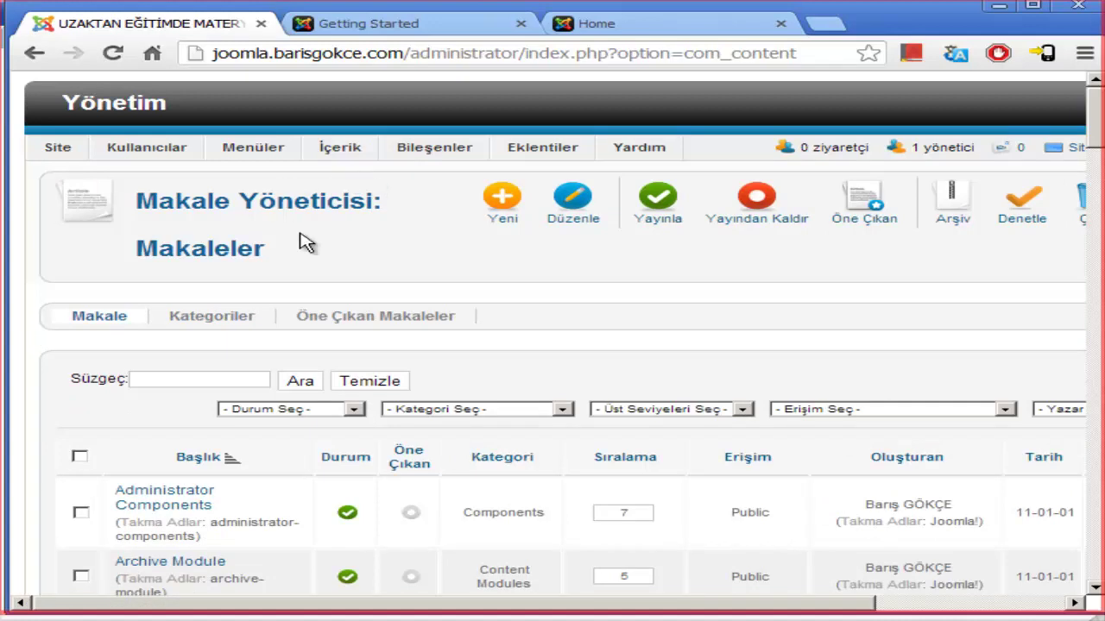
Browse the list of existing articles and filter it by the JAVA category.
scroll(319, 242, down, 3)
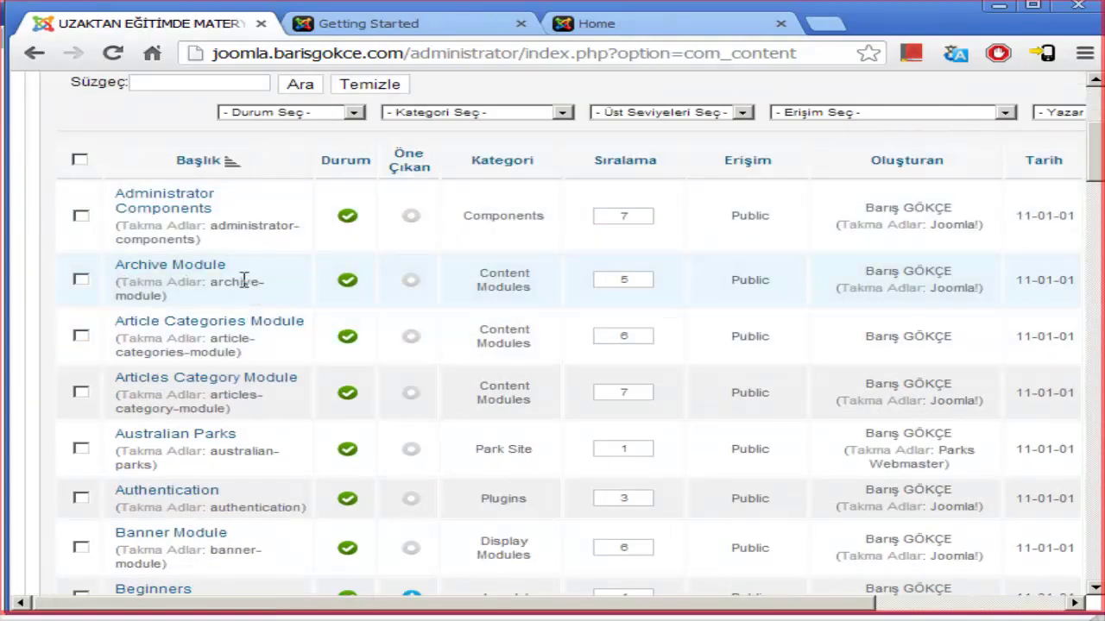
scroll(470, 325, down, 4)
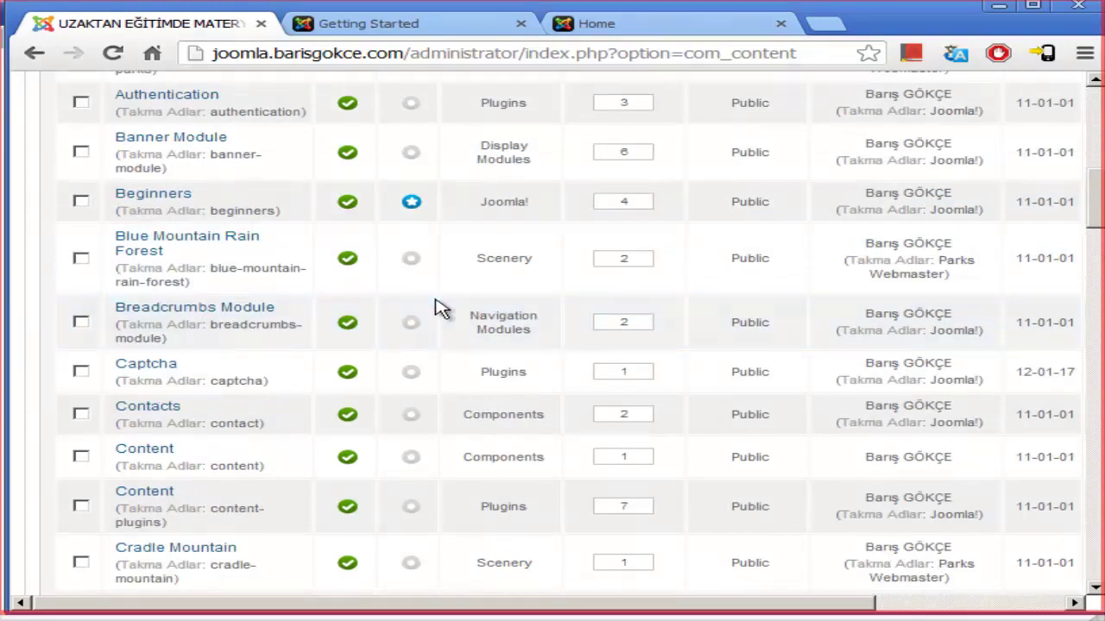
scroll(436, 309, down, 11)
scroll(436, 309, up, 15)
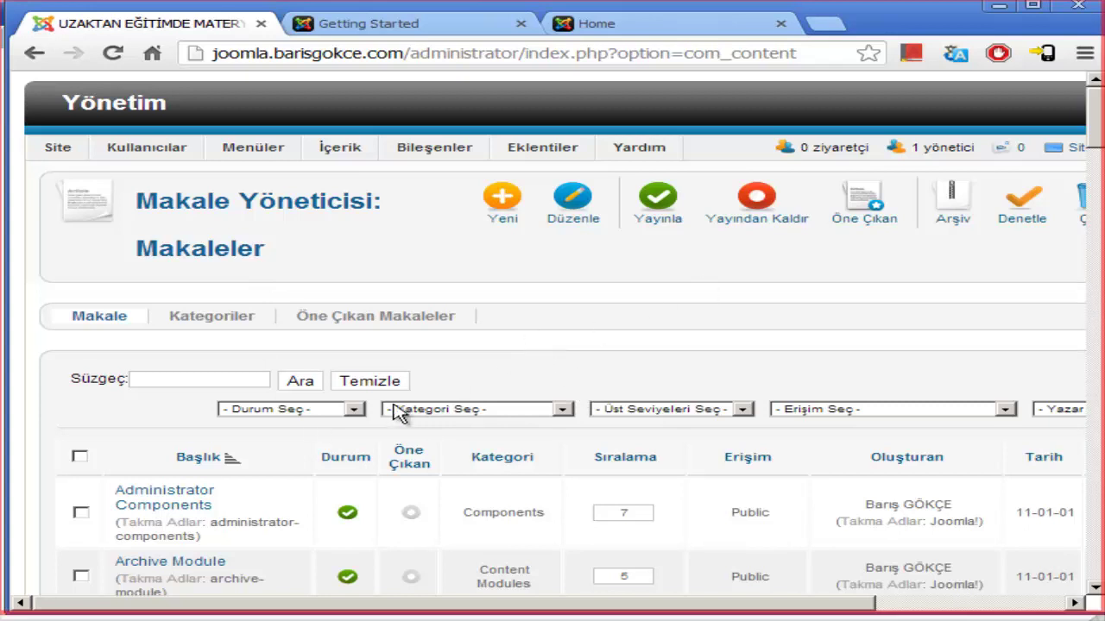
click(470, 417)
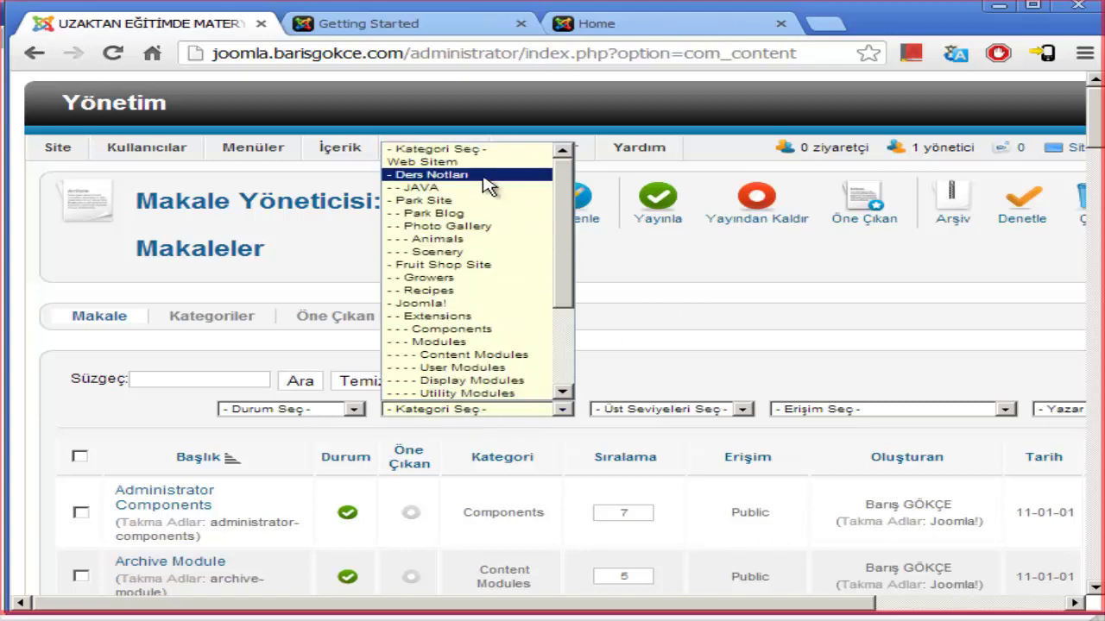
click(434, 188)
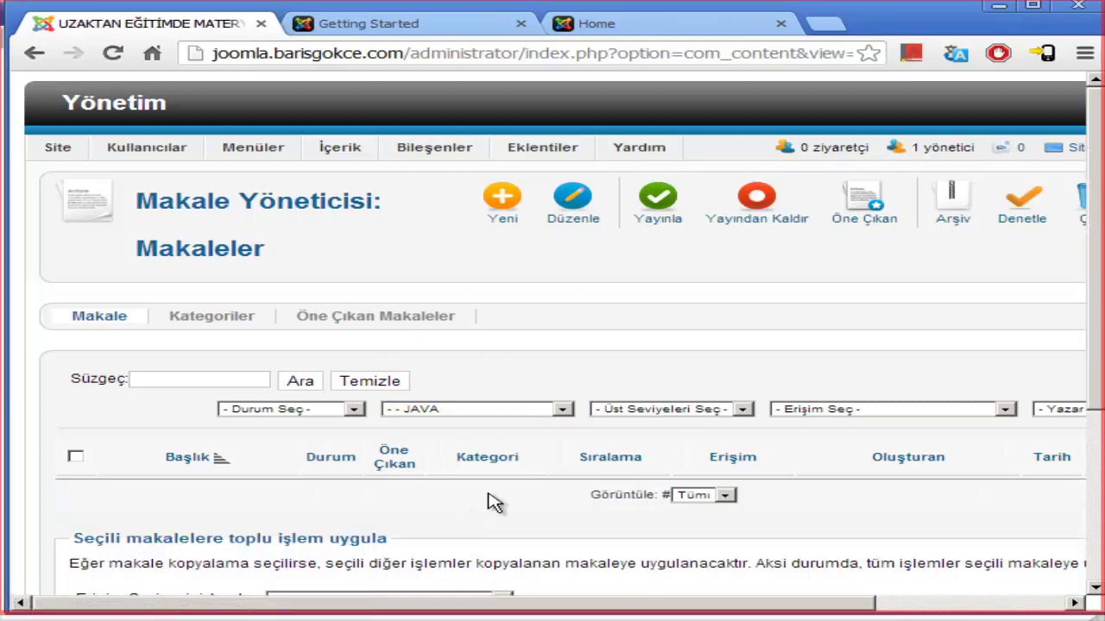
scroll(518, 419, down, 3)
scroll(598, 246, up, 3)
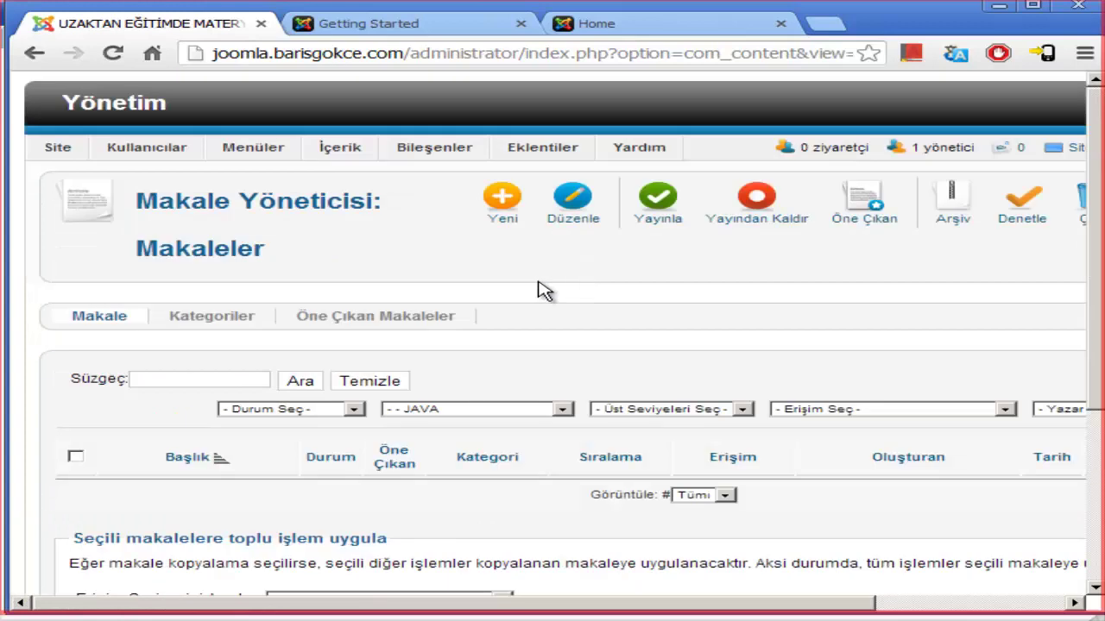
Start a new article in the JAVA category with the title "Java Giriş".
click(505, 221)
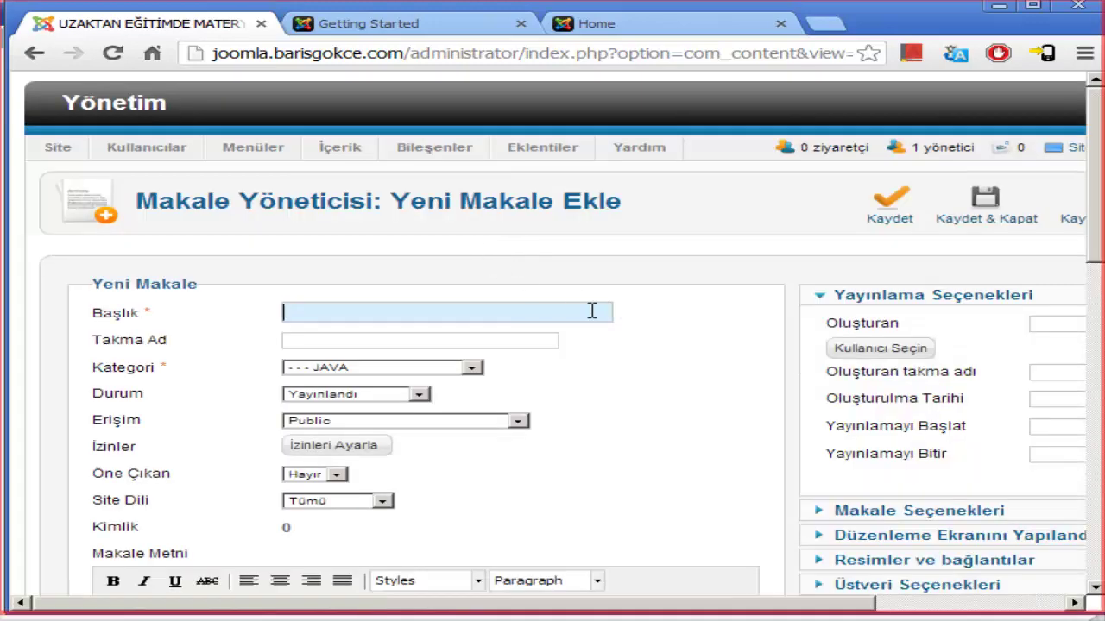
text(Ja)
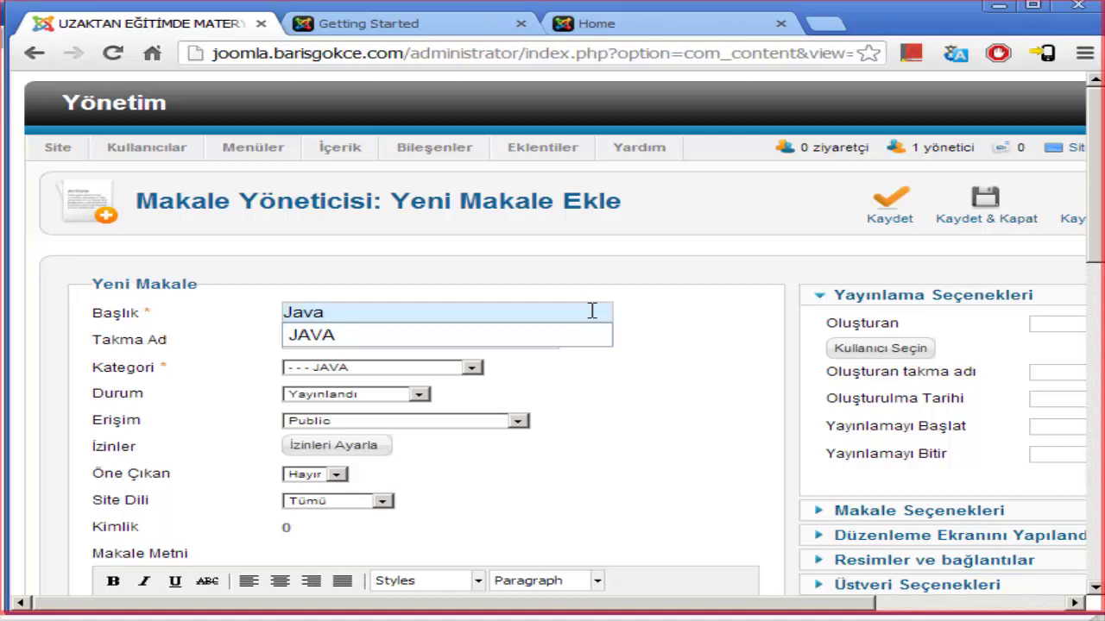
text(va)
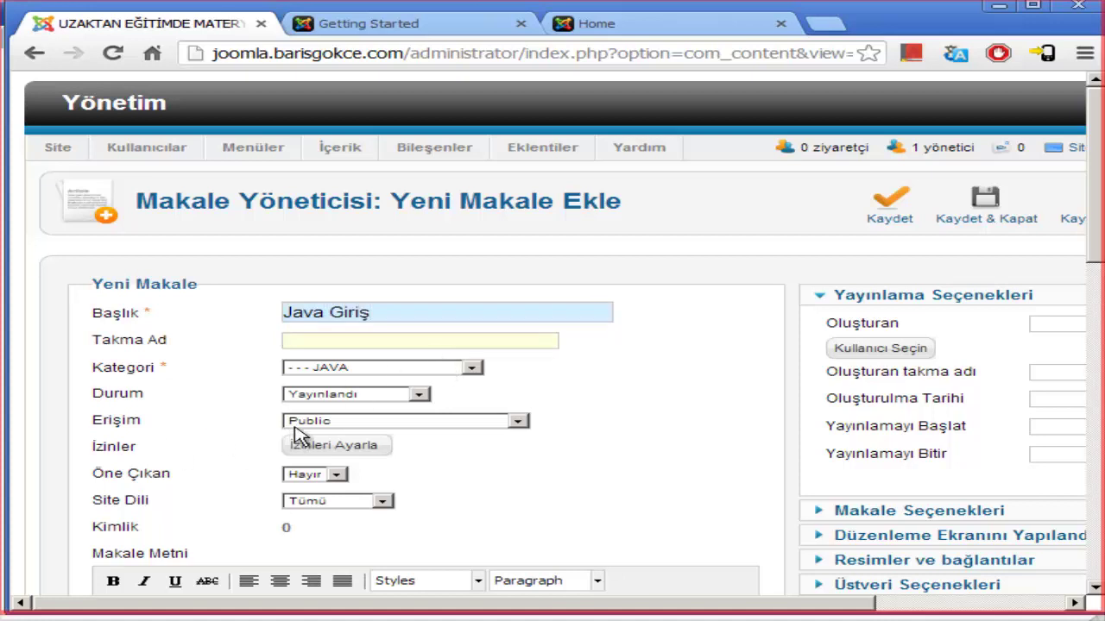
click(476, 494)
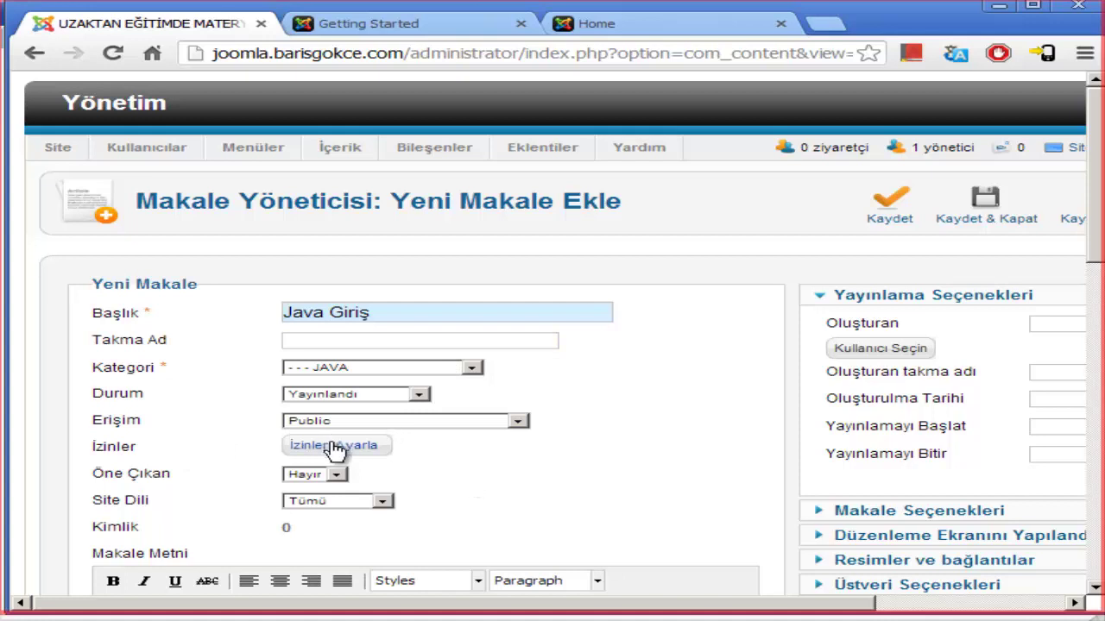
Switch to the file explorer and open the JAVA folder inside Course Notes in Dropbox.
scroll(335, 449, down, 2)
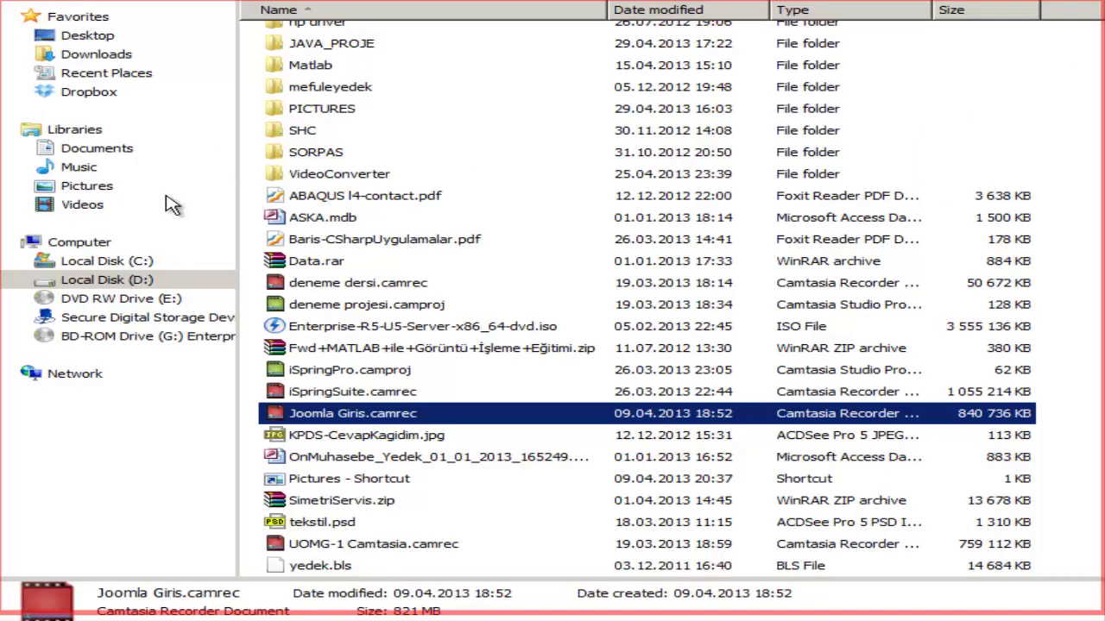
click(96, 93)
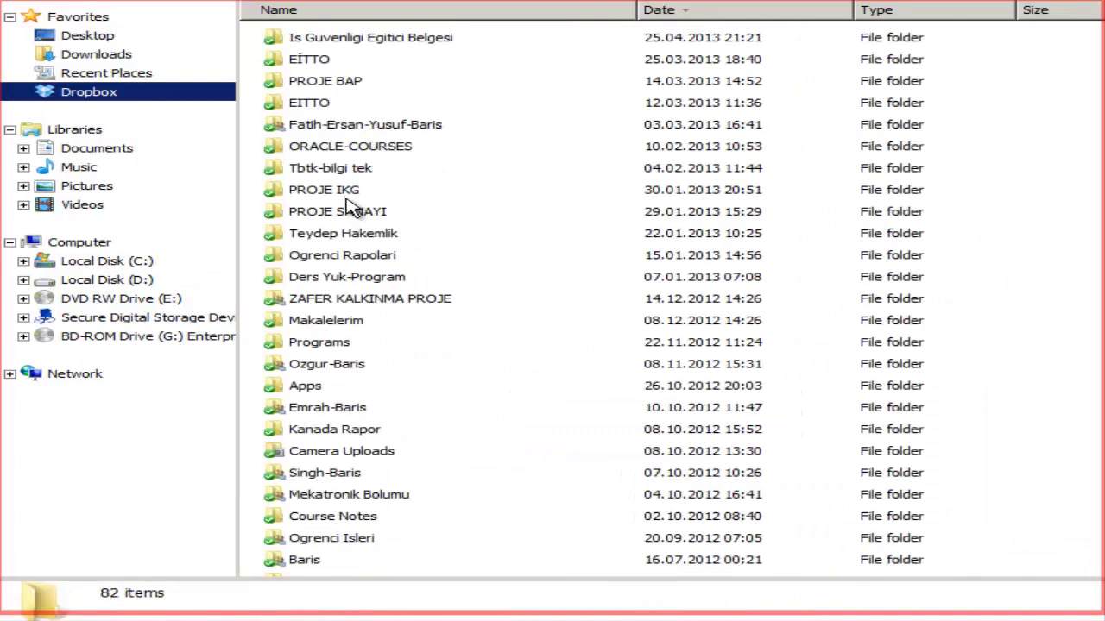
click(352, 193)
click(345, 273)
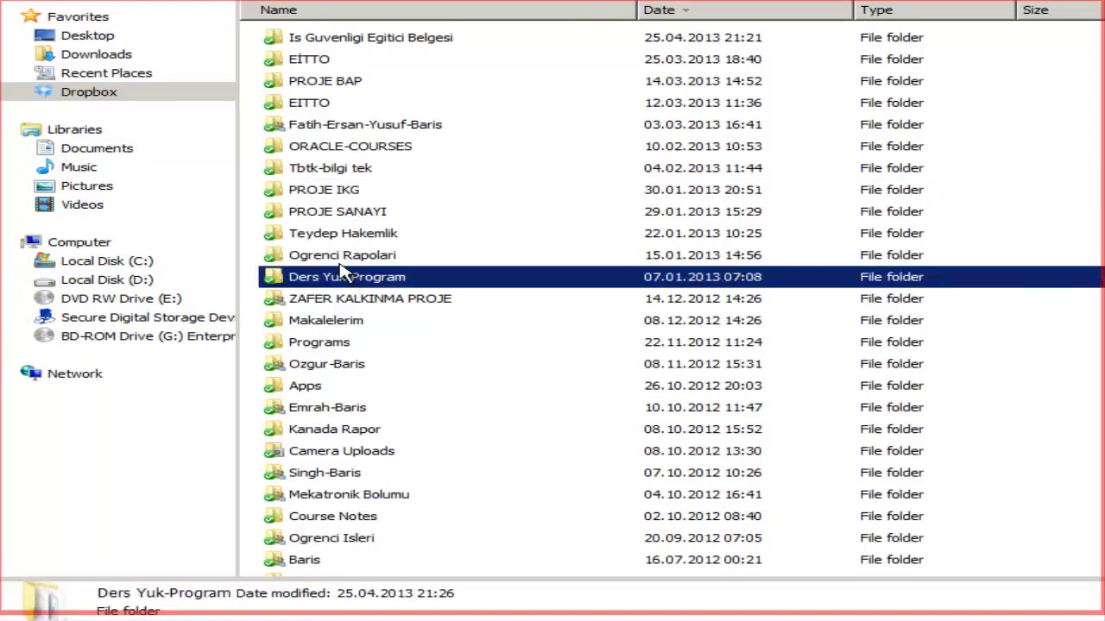
key(c)
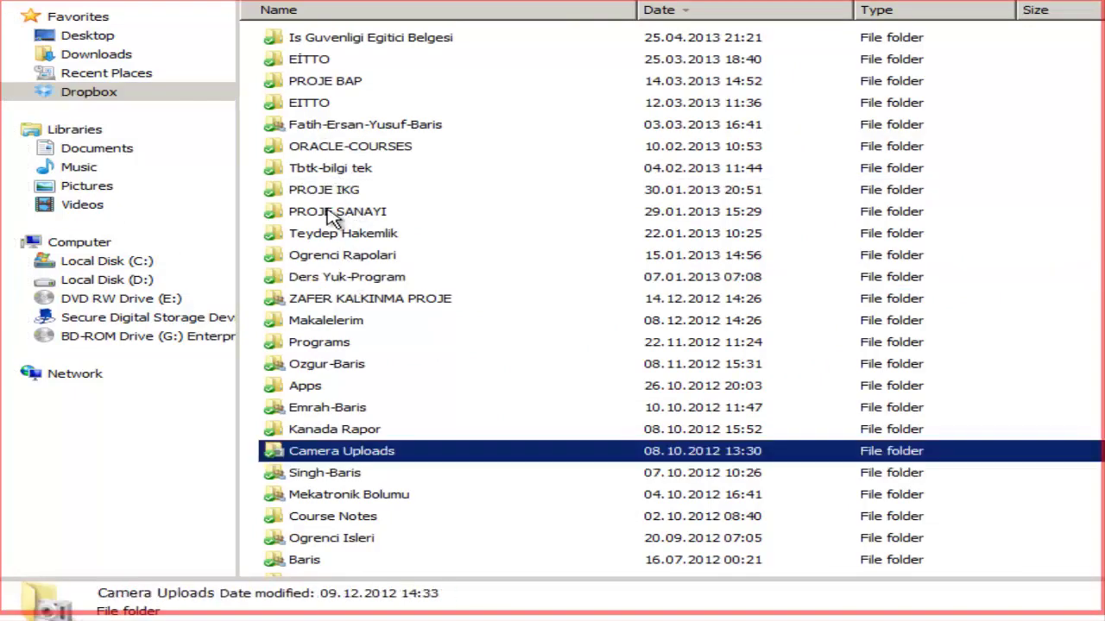
key(c)
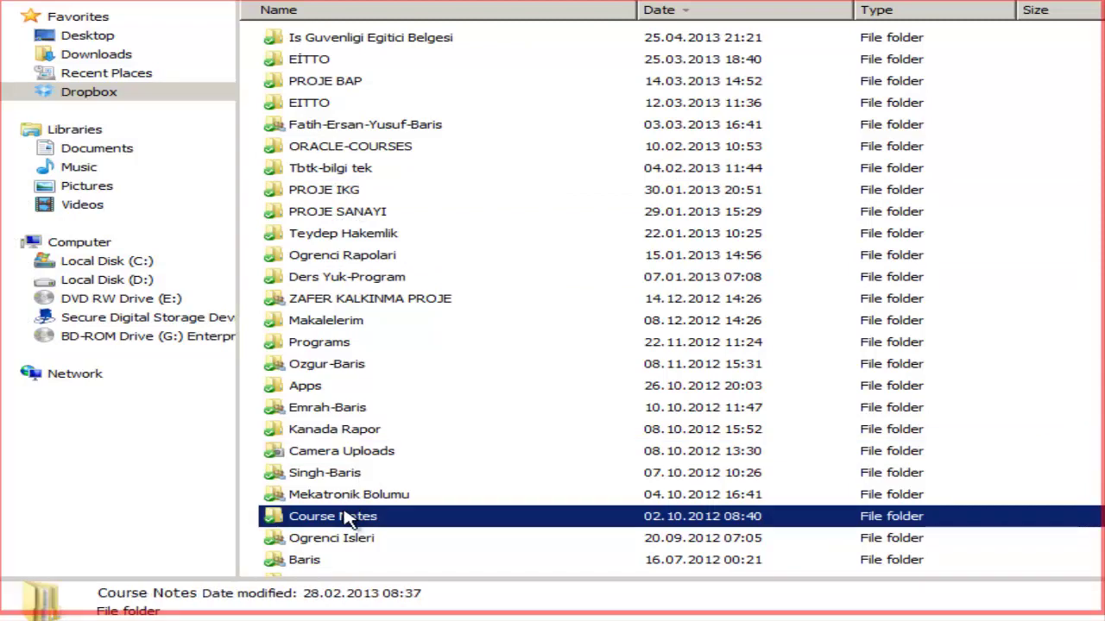
key(Return)
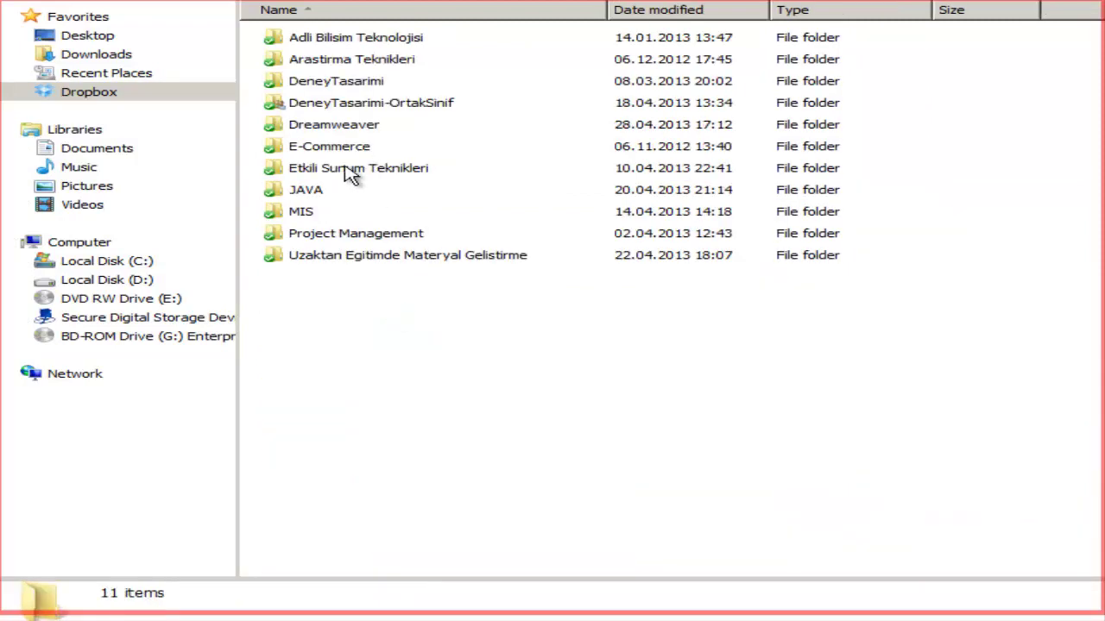
double_click(306, 197)
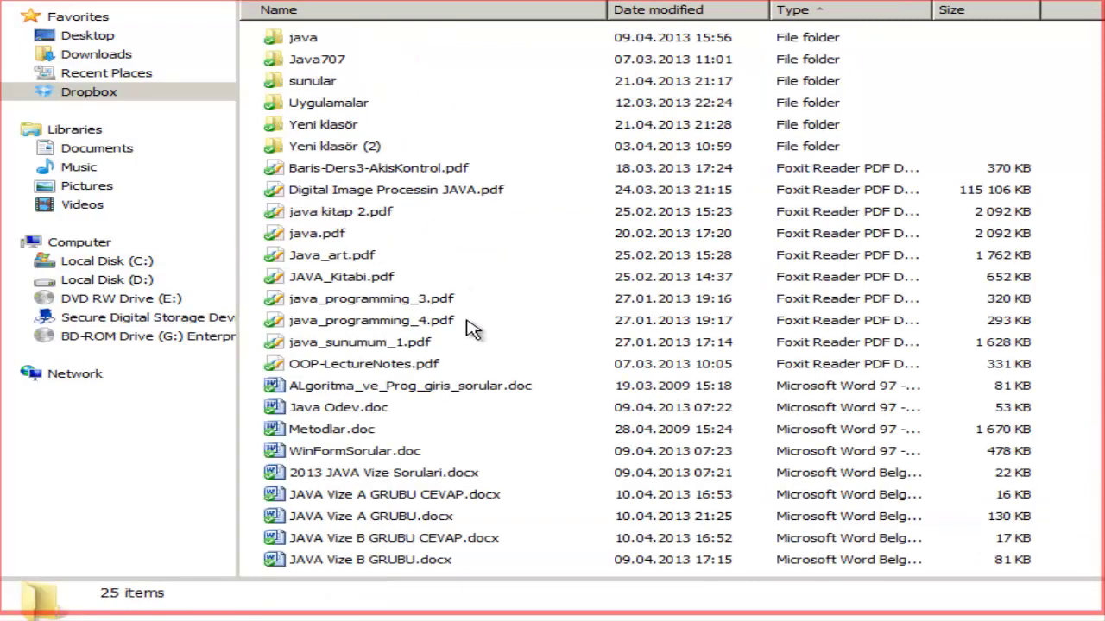
Open JAVA_Kitabi.pdf and copy the opening paragraphs under the heading "JAVA'nın Tarihçesinden".
double_click(374, 275)
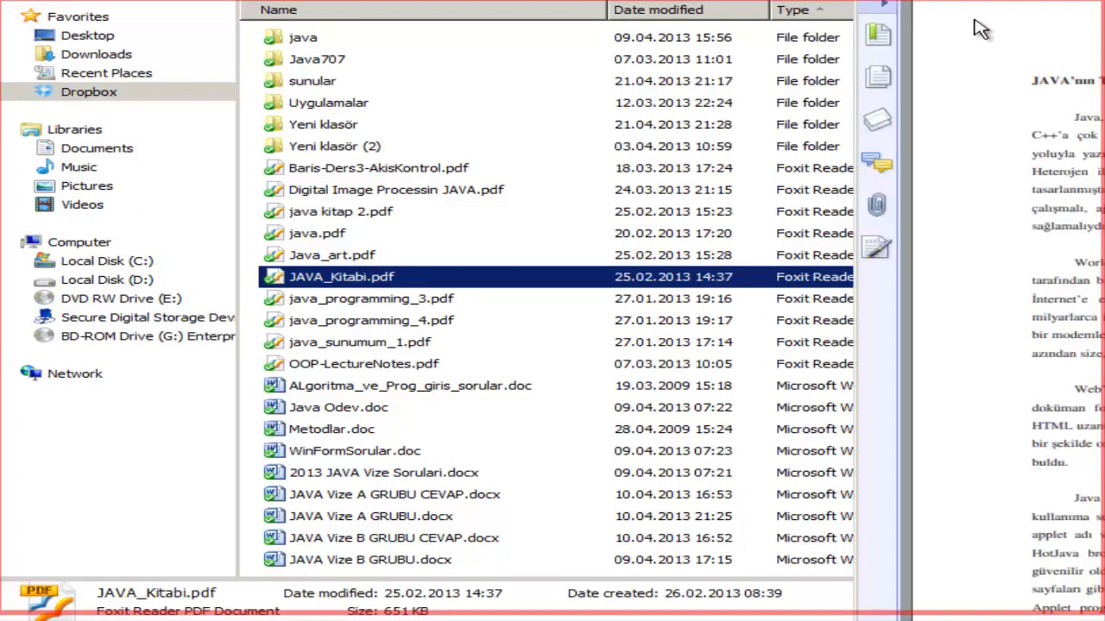
drag(981, 29, 564, 25)
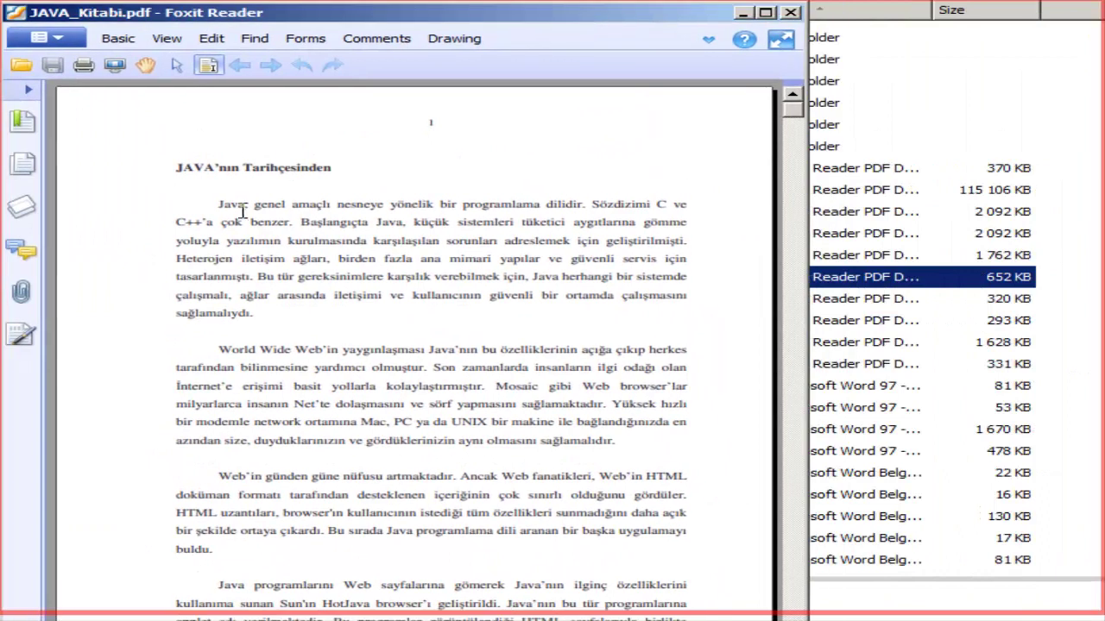
drag(213, 209, 324, 564)
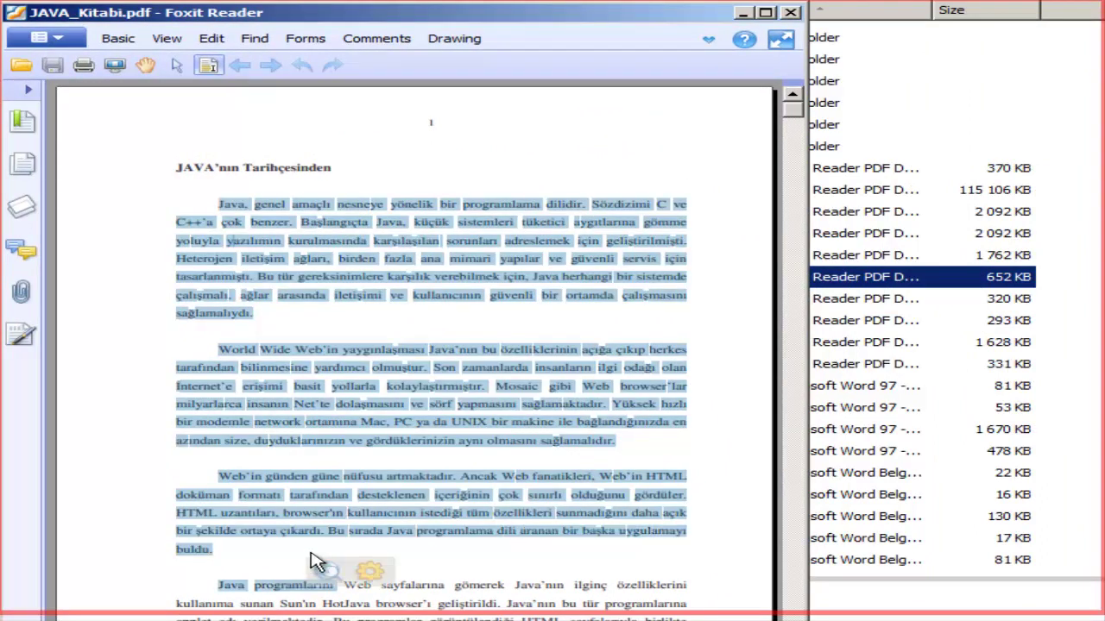
Return to the new article form in Chrome and paste the copied PDF text into the article body.
key(alt+Tab)
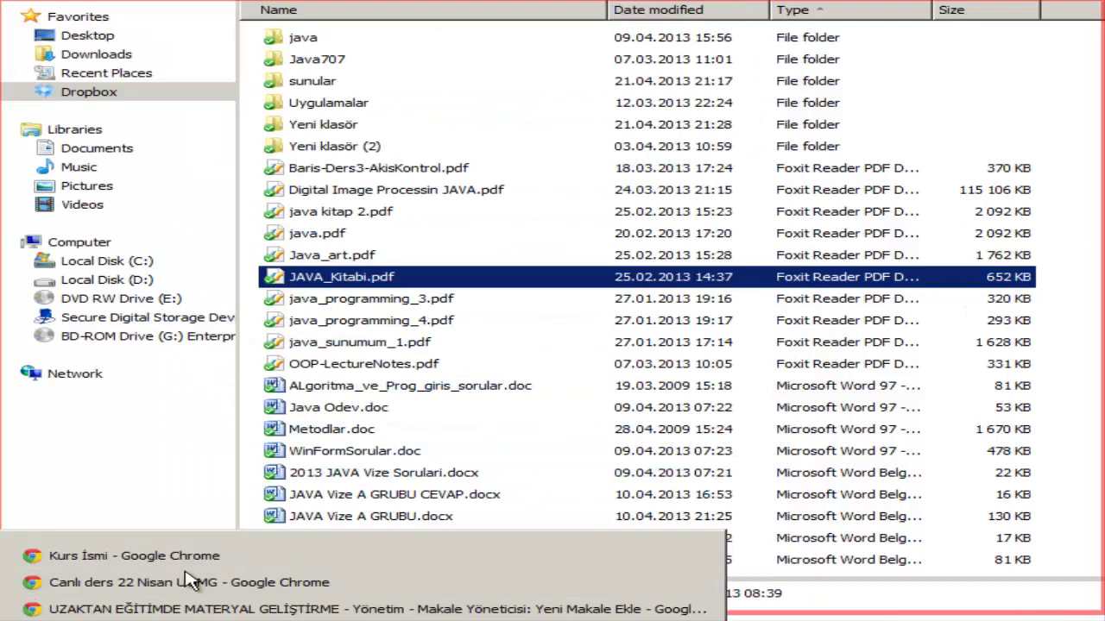
click(192, 578)
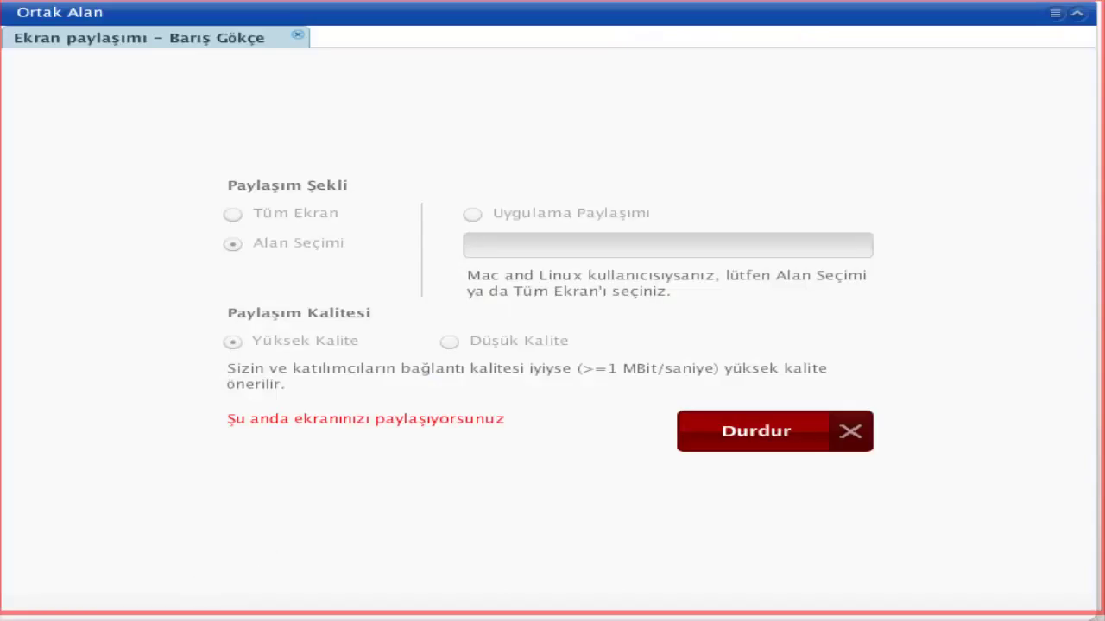
click(181, 617)
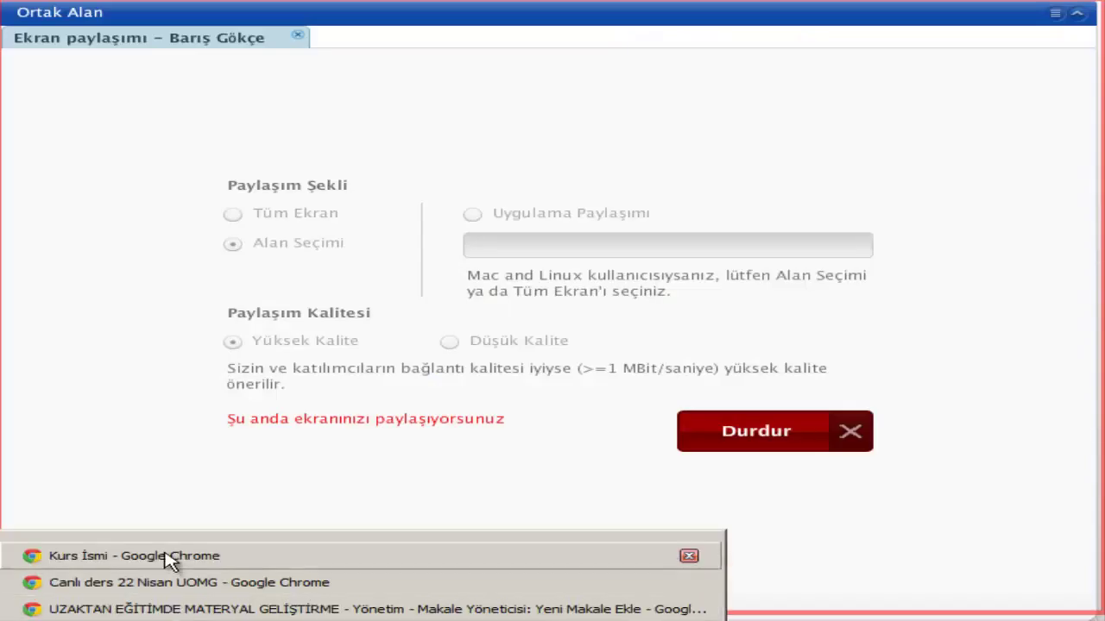
click(170, 609)
drag(222, 471, 103, 464)
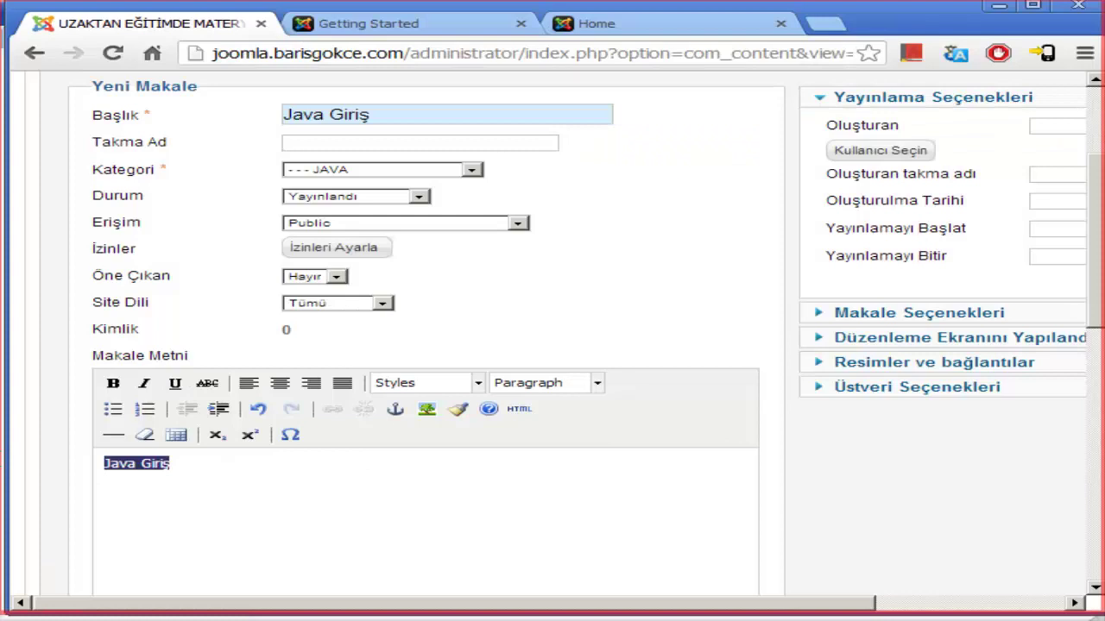
click(216, 495)
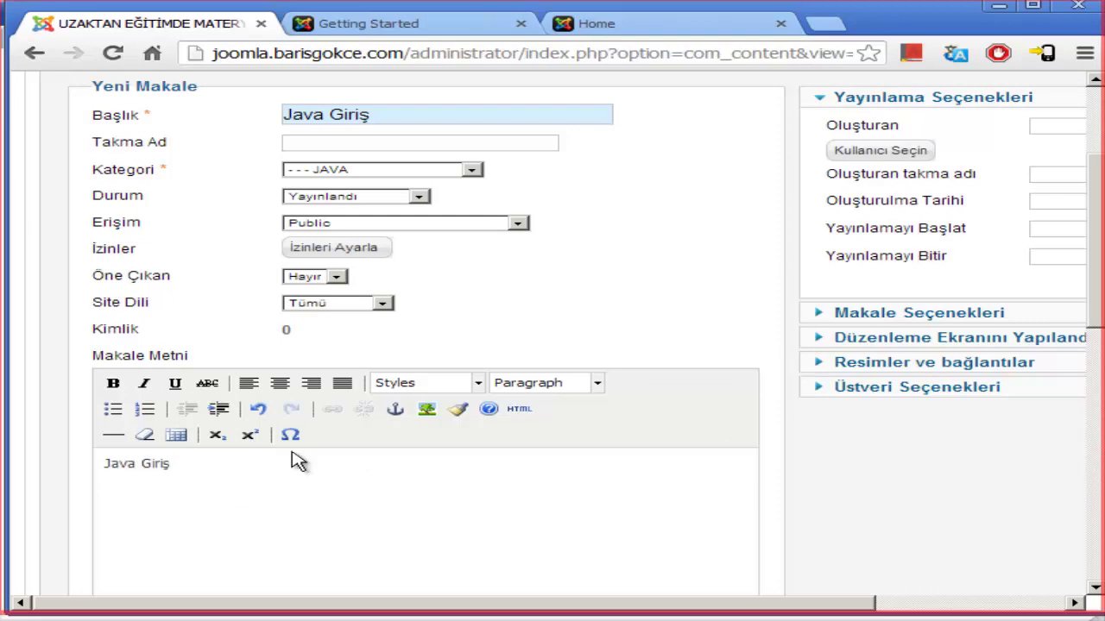
key(ctrl+v)
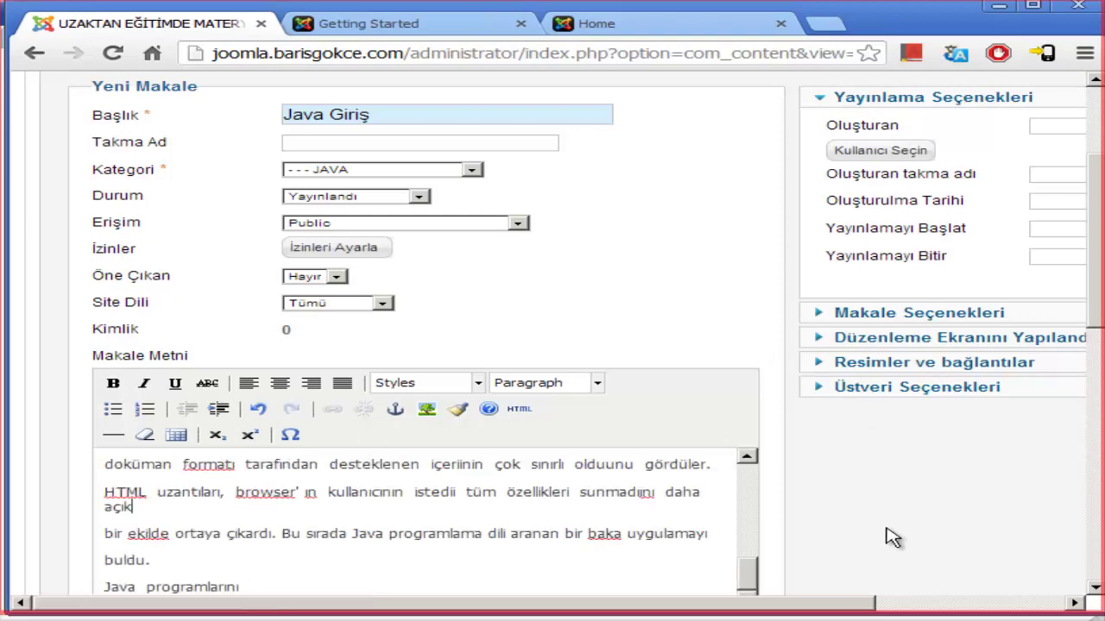
Examine the Makale Seçenekleri and Düzenleme Ekranını Yapılandır settings of the Java Giriş article.
drag(841, 611, 1016, 440)
scroll(967, 394, up, 2)
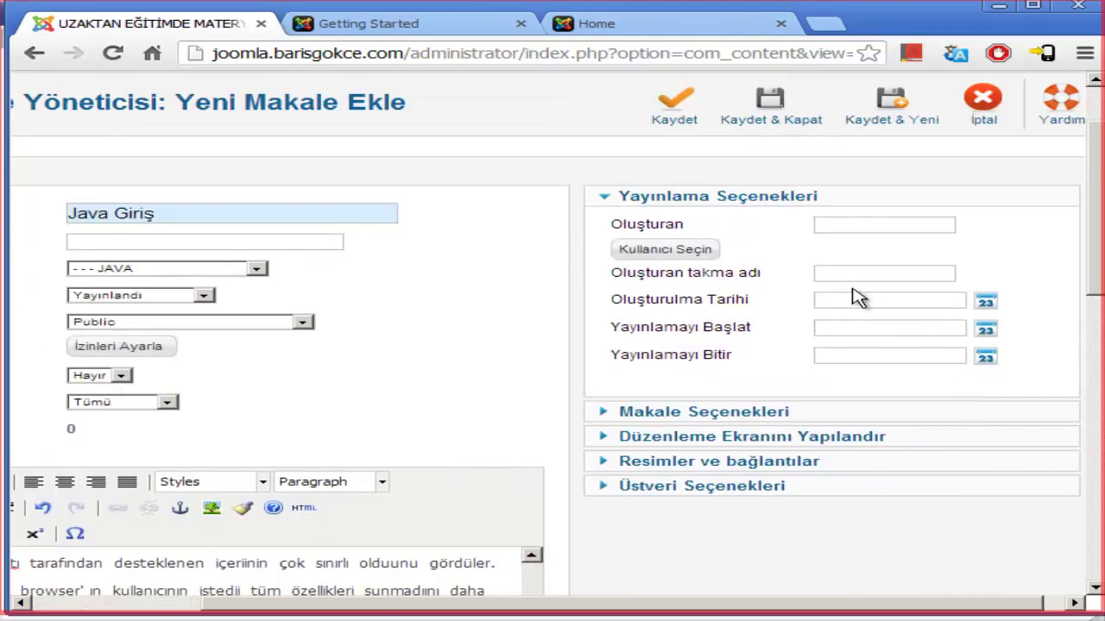
click(803, 418)
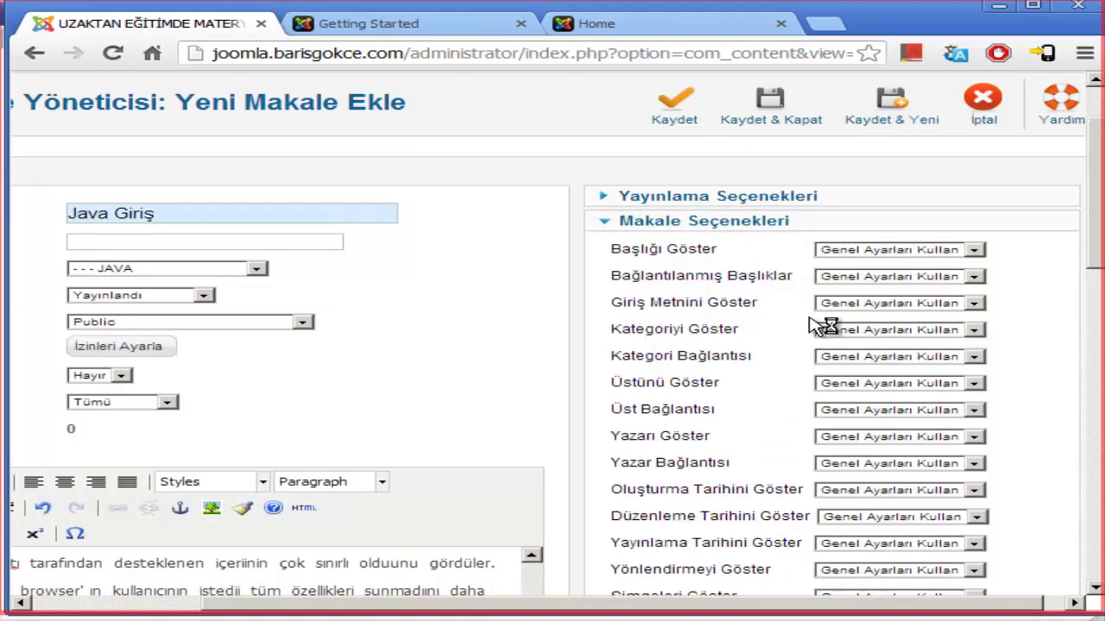
scroll(824, 297, down, 6)
scroll(789, 439, up, 2)
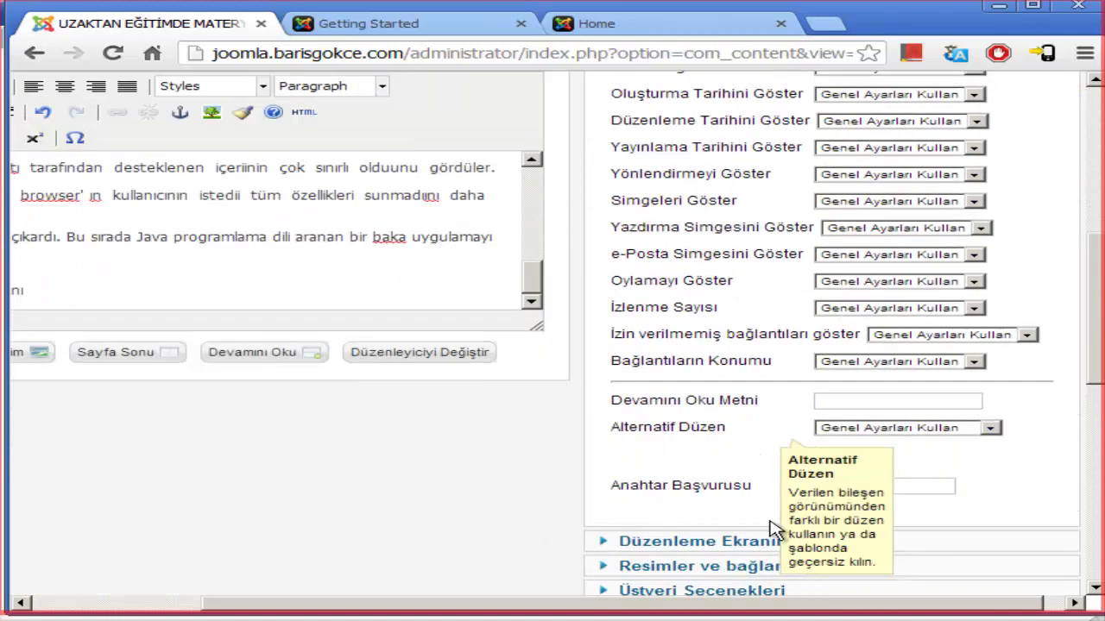
click(756, 542)
scroll(750, 375, up, 5)
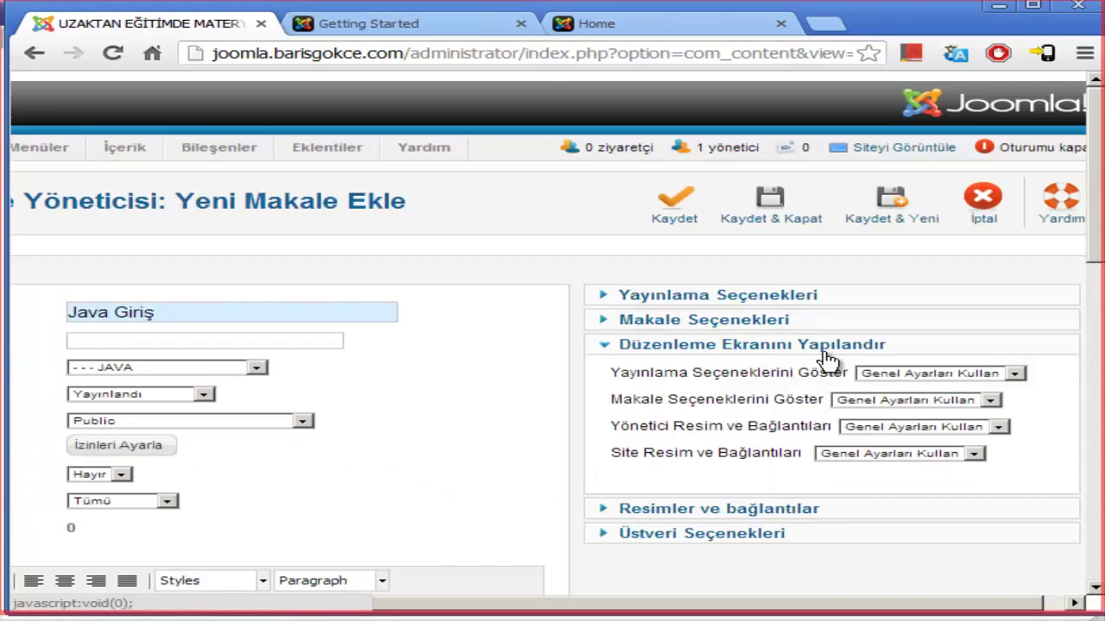
Save and close the Java Giriş article and check it in the article list.
drag(535, 613, 401, 614)
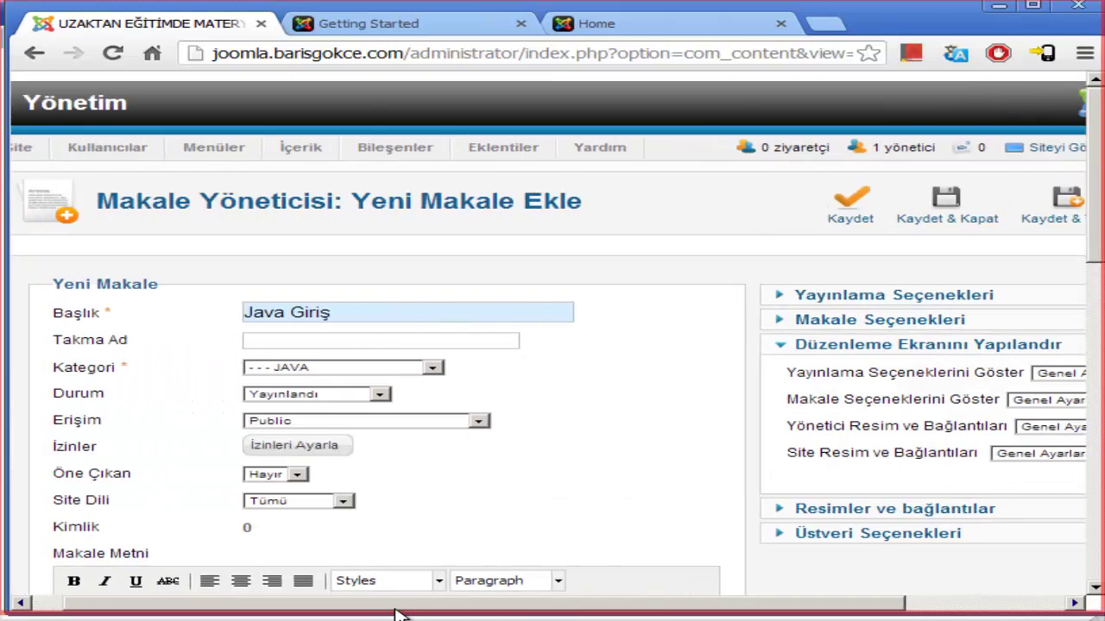
click(986, 226)
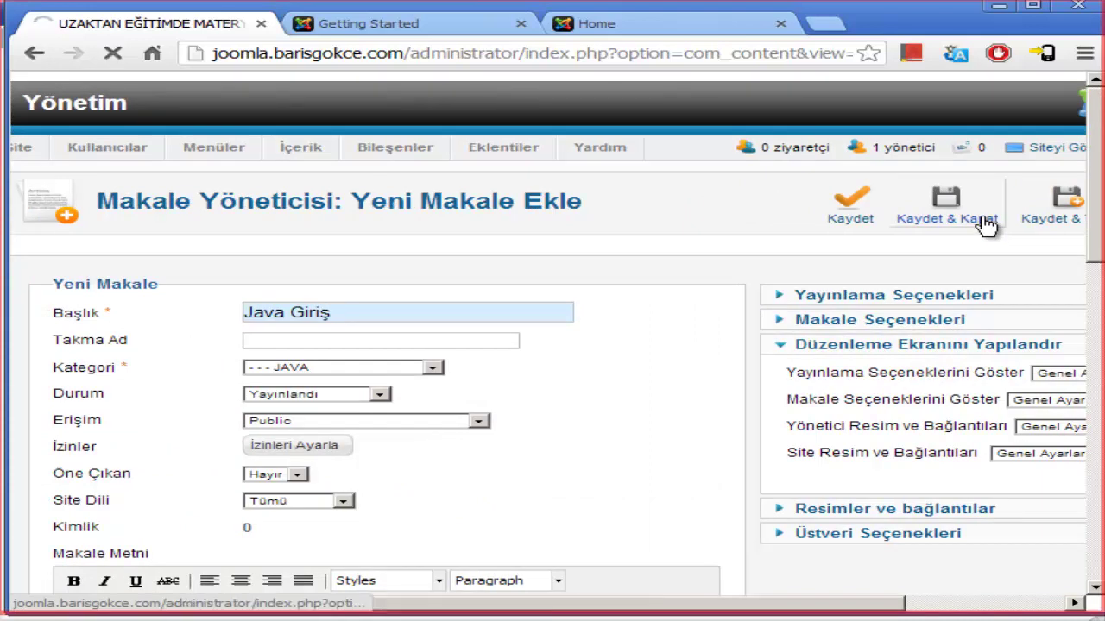
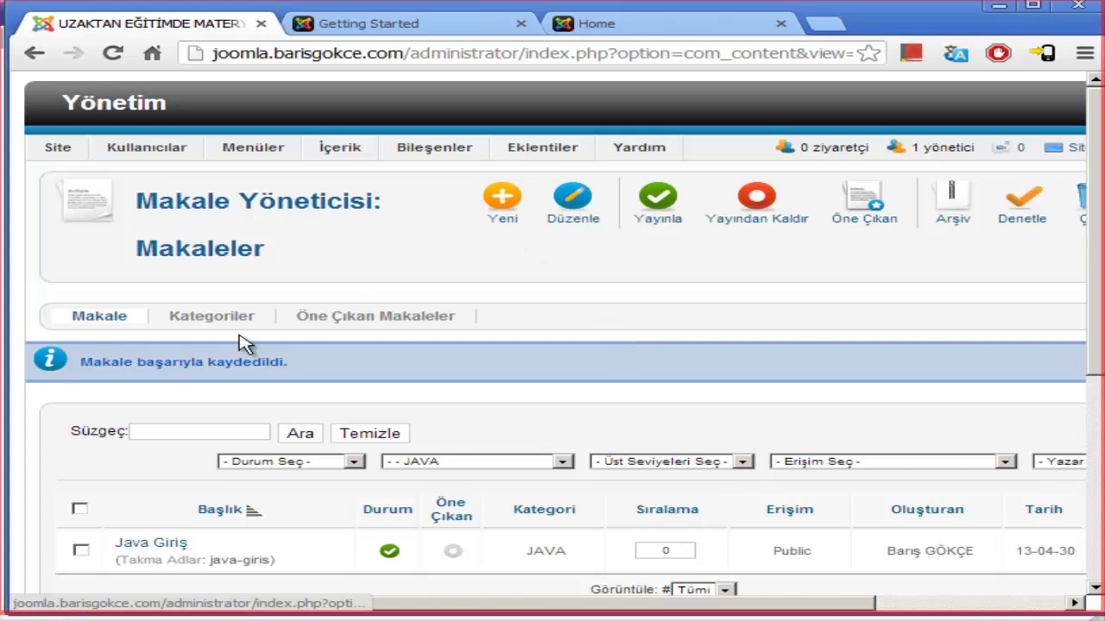
scroll(518, 277, down, 2)
scroll(547, 320, up, 2)
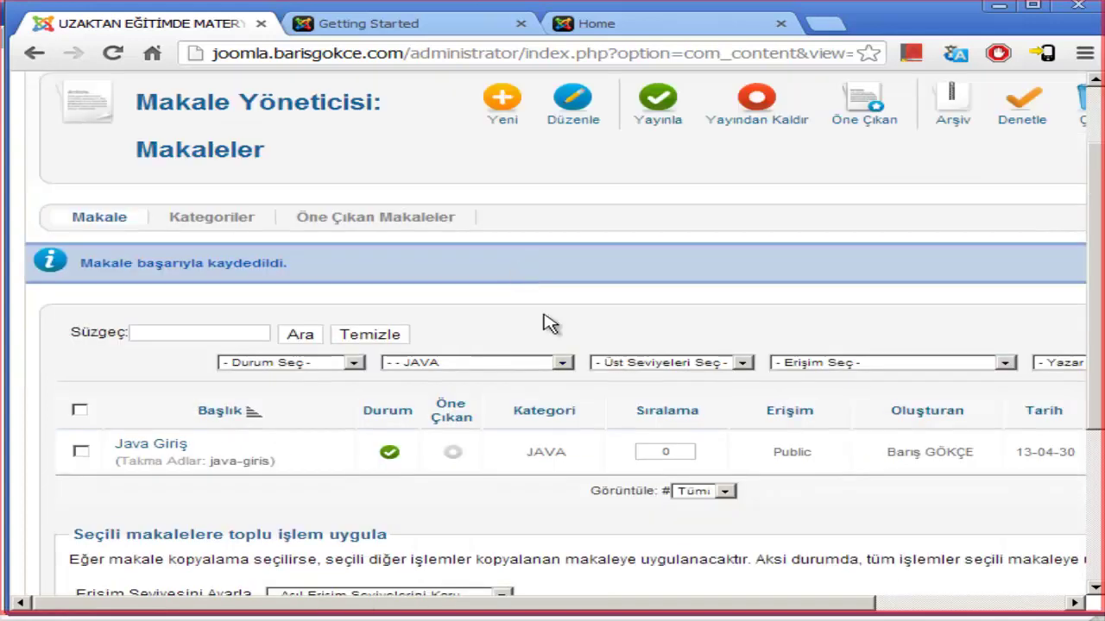
Filter the article list by the Site Genel İçerik category.
scroll(480, 384, down, 1)
click(481, 366)
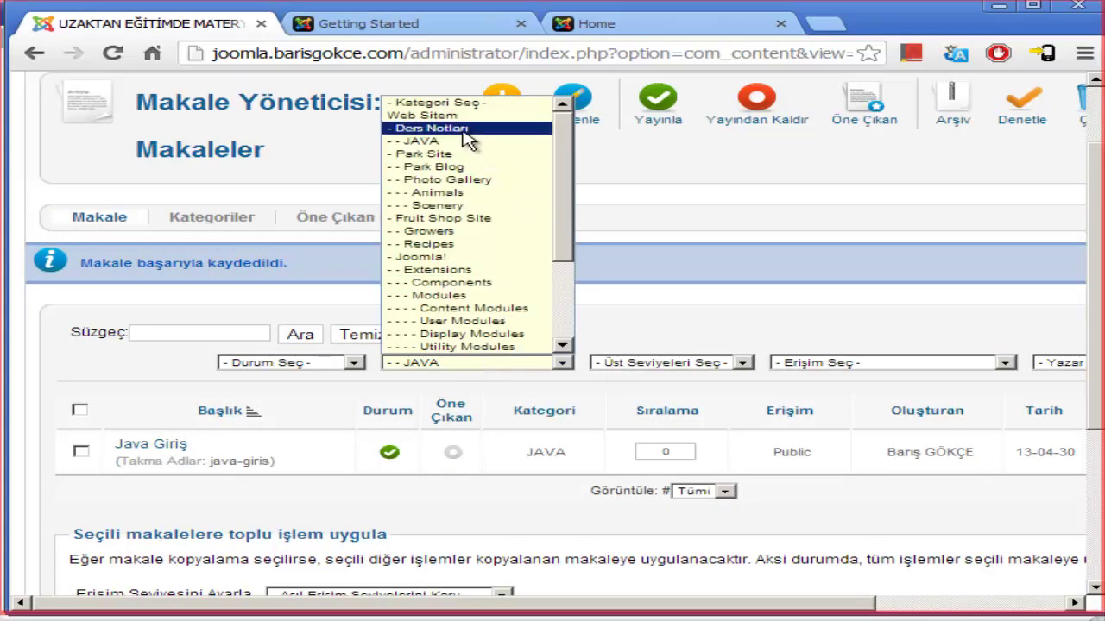
scroll(518, 259, down, 3)
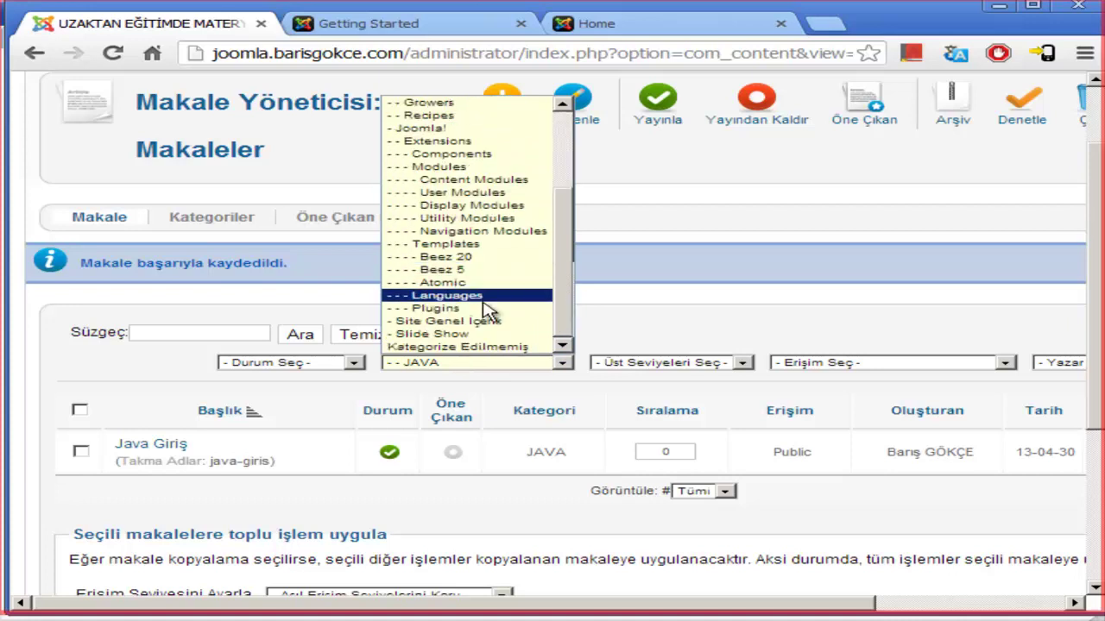
click(472, 321)
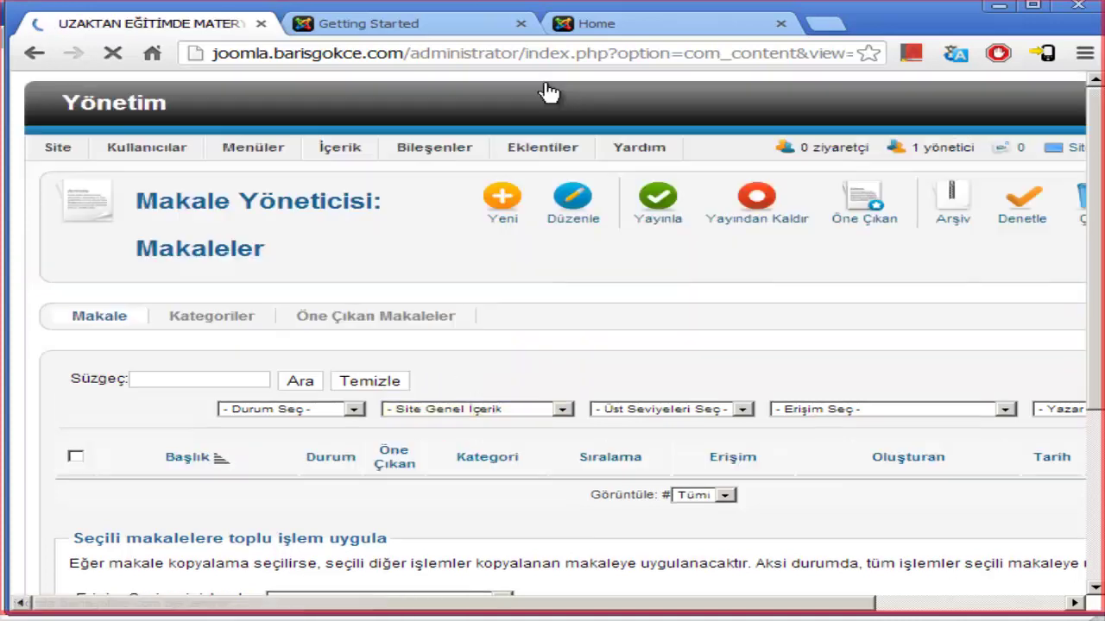
Load muhendislikegitimi.com in place of the Getting Started page.
click(744, 26)
click(430, 26)
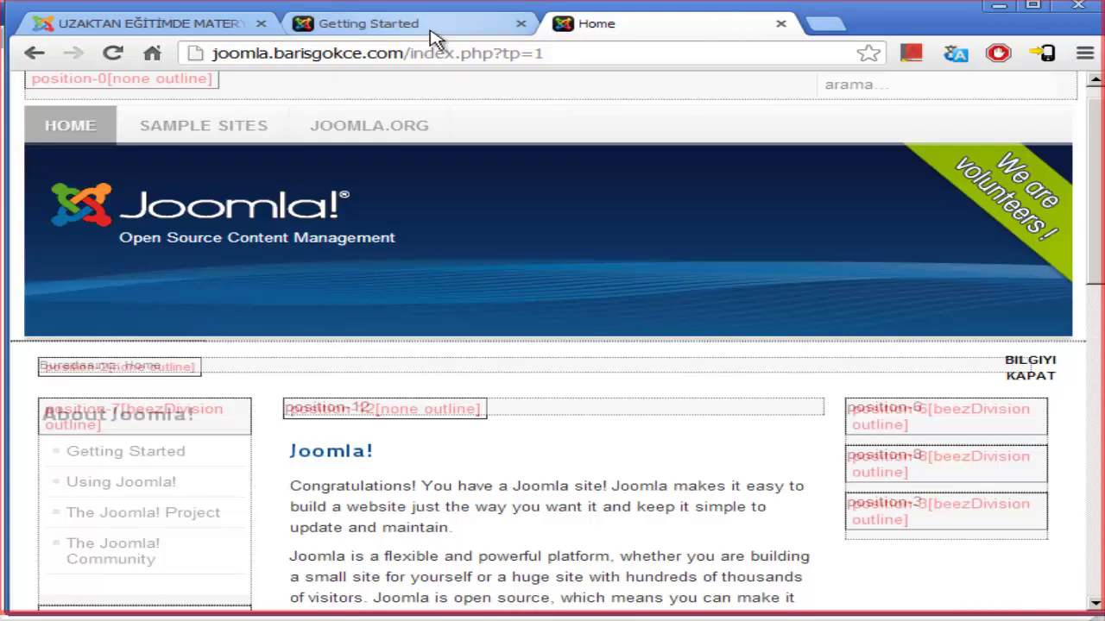
click(363, 54)
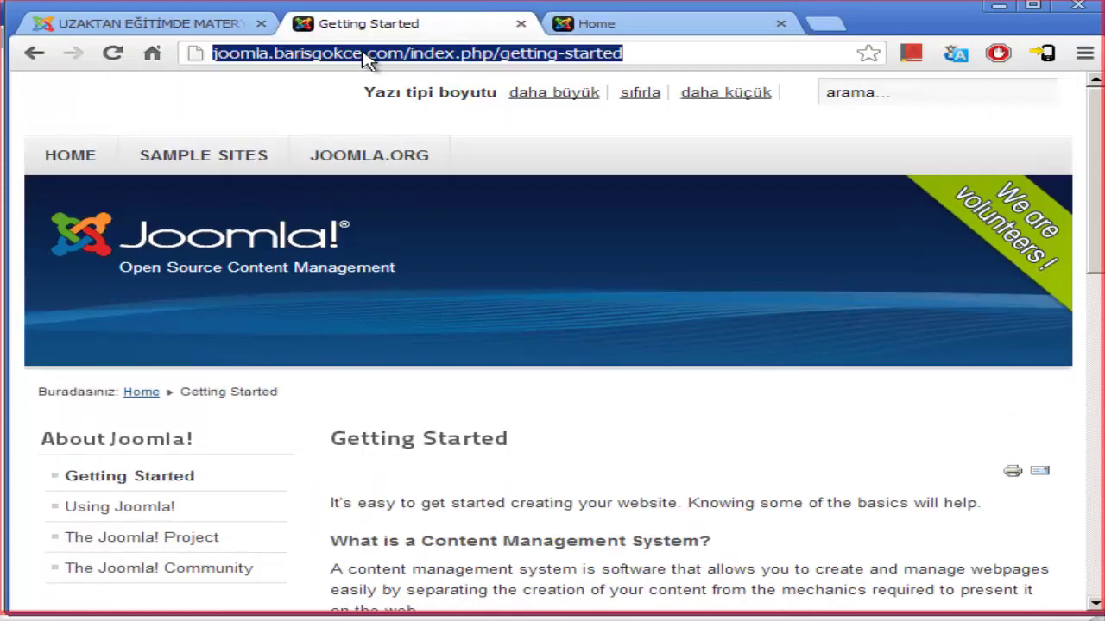
text(muhendislikegitimi.com)
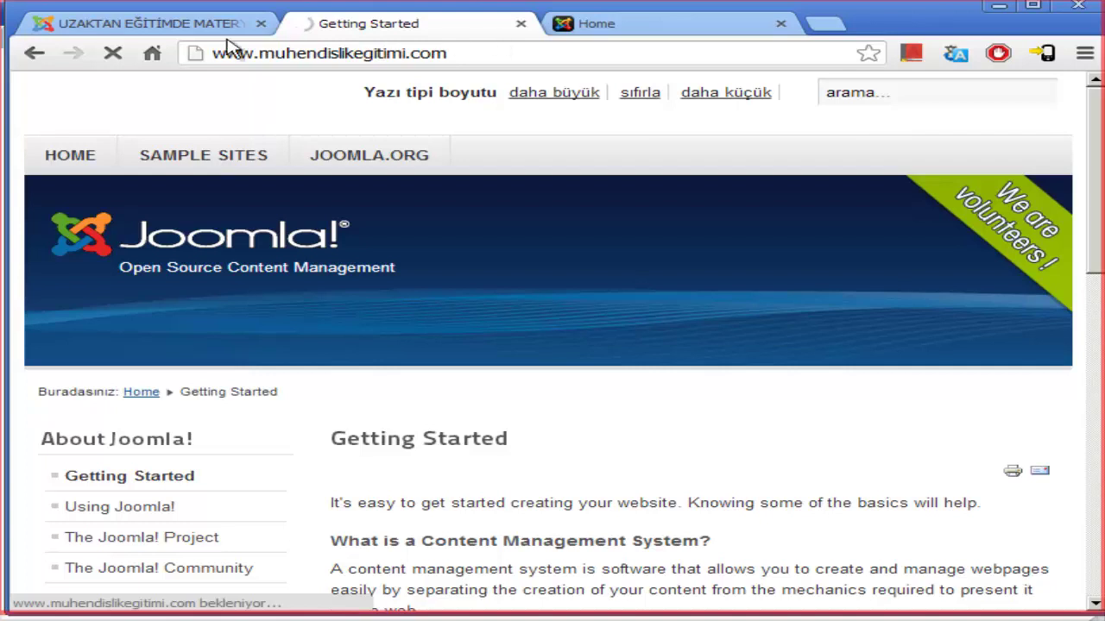
Start a new article in the Site Genel İçerik category and title it Hakkımızda.
click(138, 23)
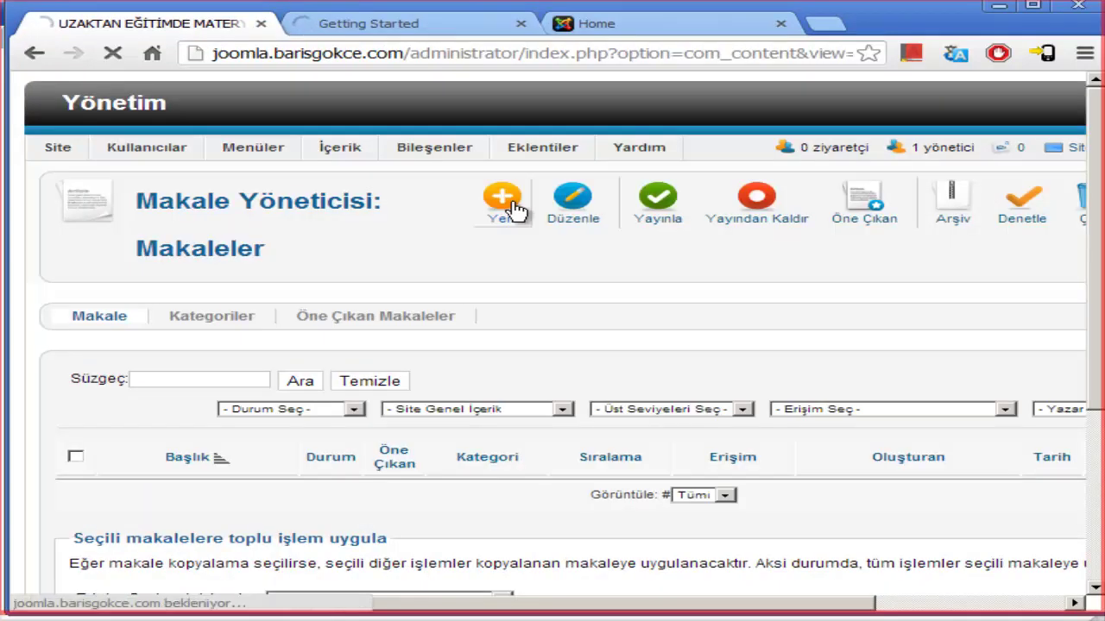
click(656, 28)
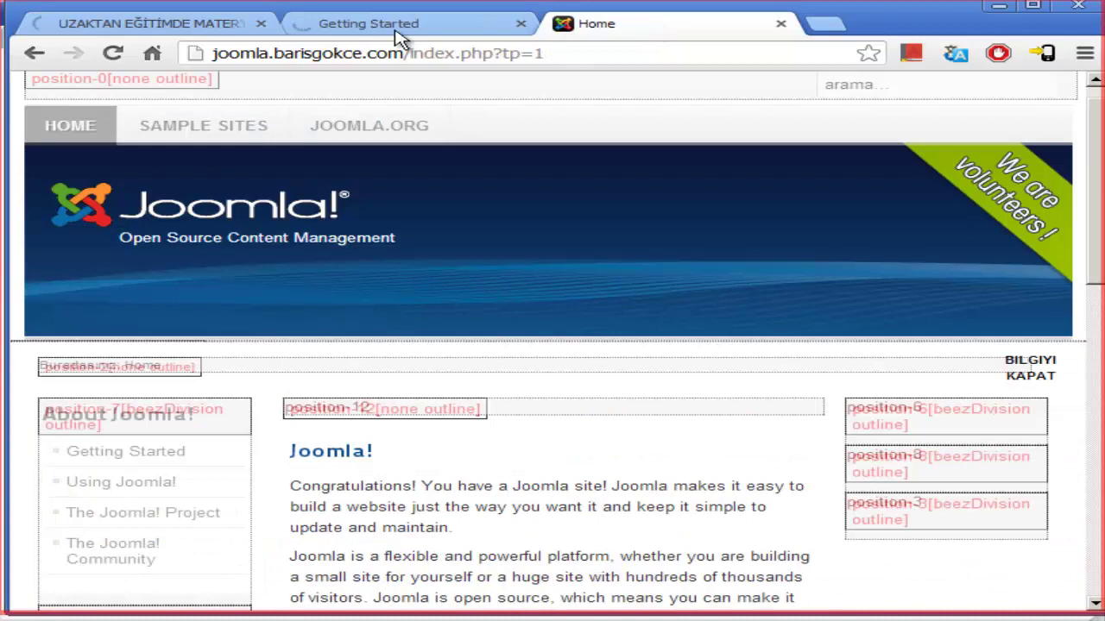
click(397, 33)
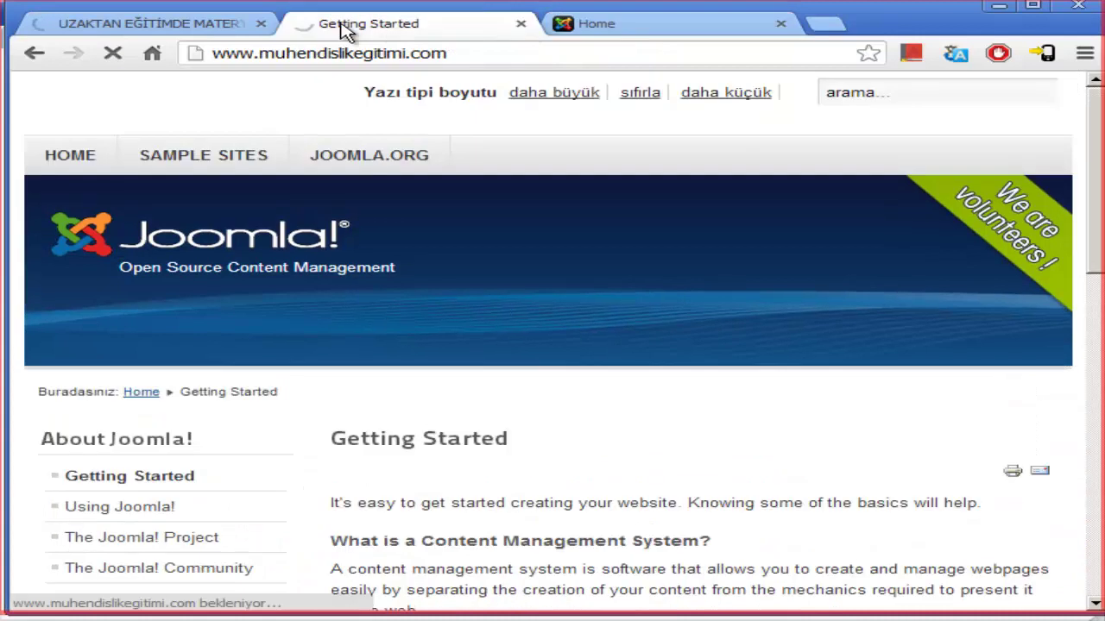
click(134, 24)
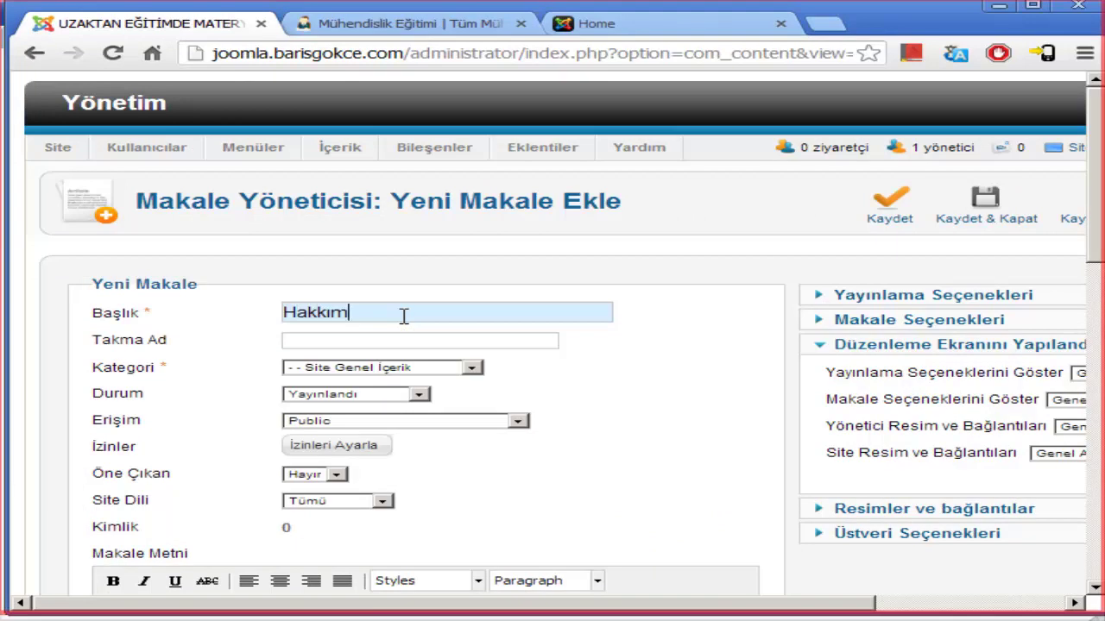
Open the Hakkımızda page of muhendislikegitimi.com and copy the first two paragraphs of its text.
click(315, 24)
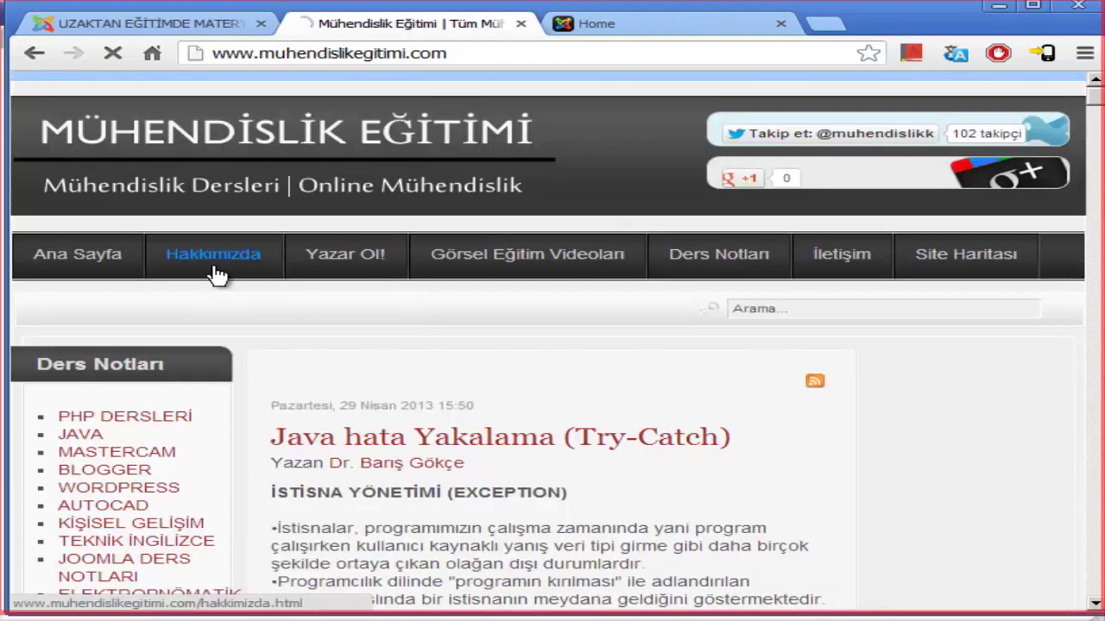
click(215, 269)
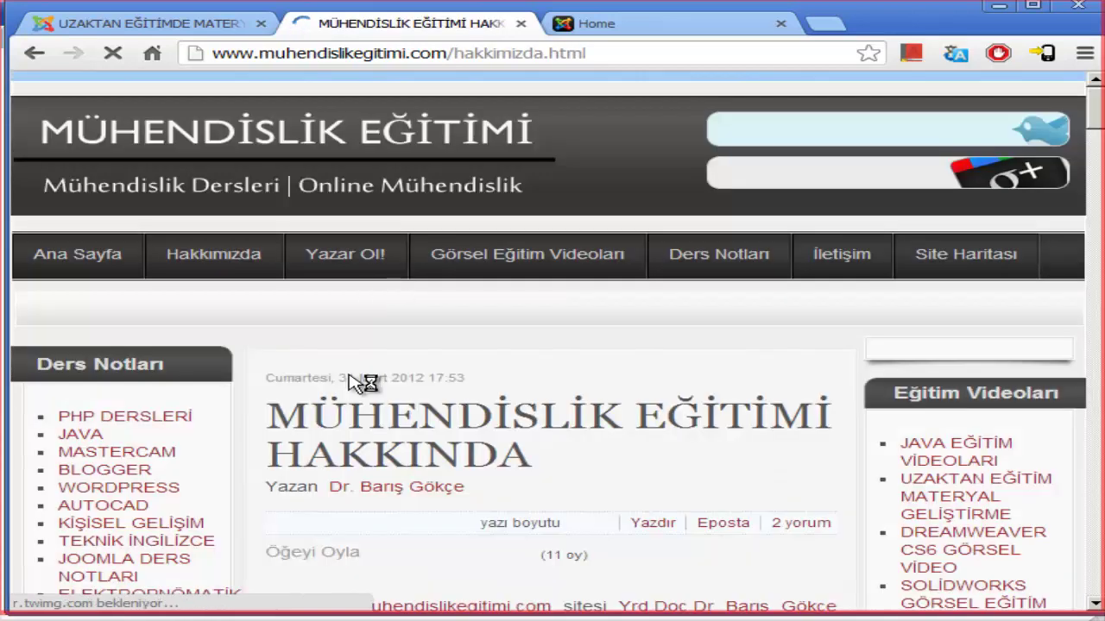
scroll(517, 406, down, 2)
scroll(330, 377, down, 1)
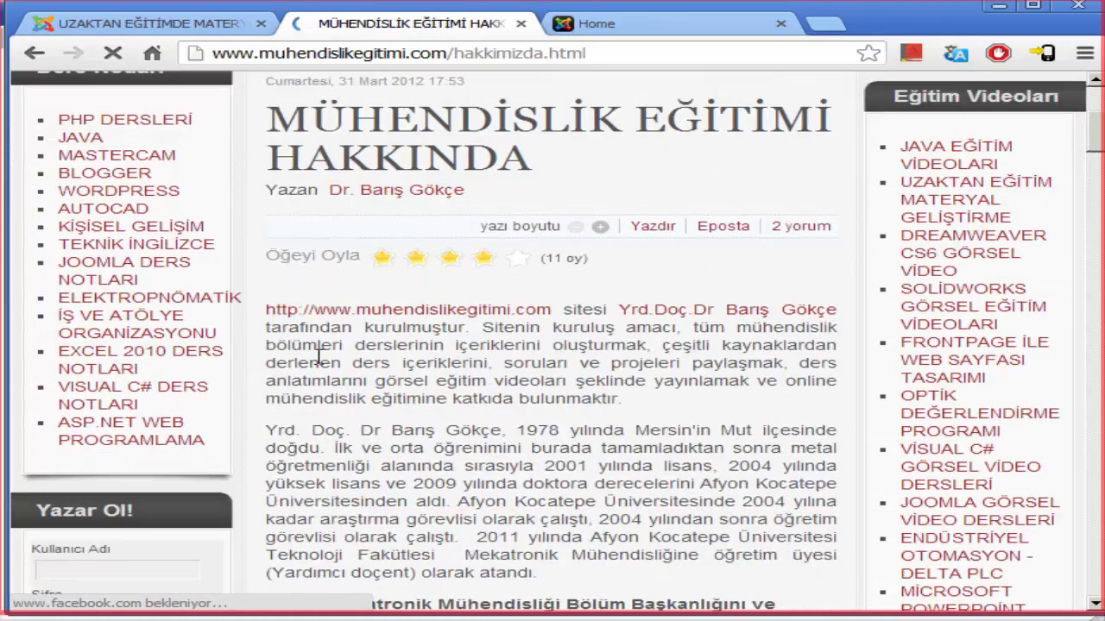
drag(259, 314, 714, 573)
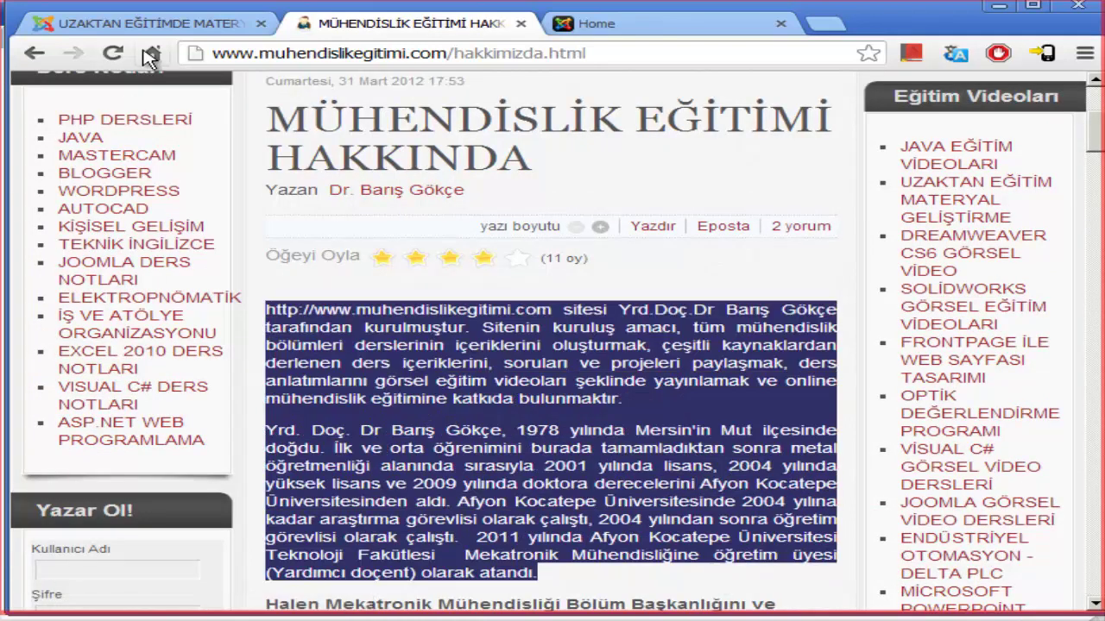
Paste the copied paragraphs into the Makale Metni body of the new Hakkımızda article.
click(130, 23)
scroll(407, 401, down, 3)
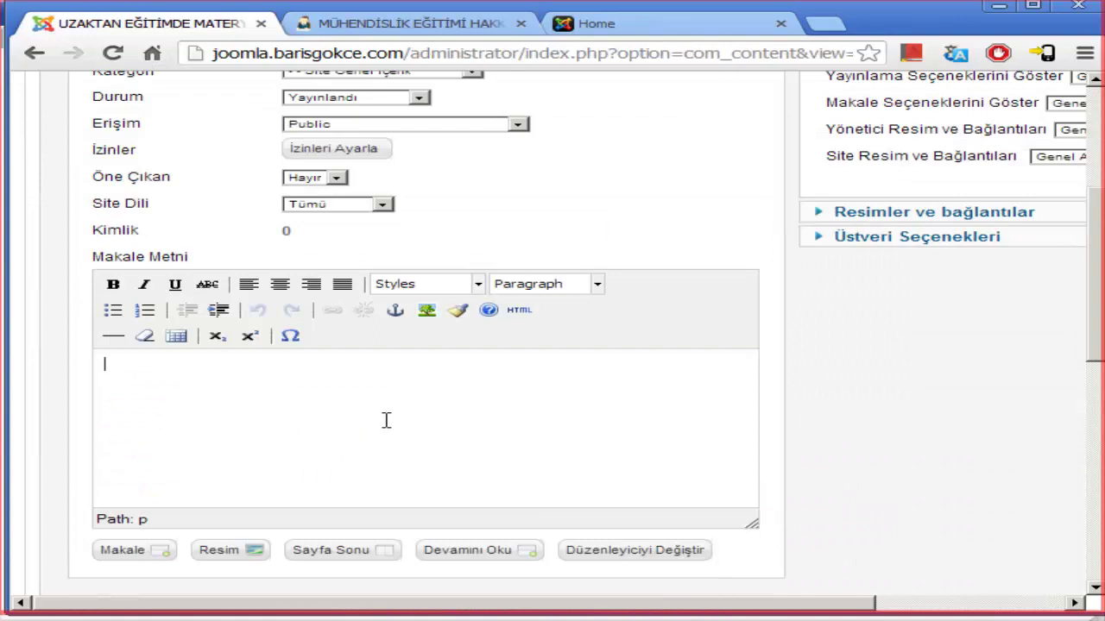
key(ctrl+v)
scroll(565, 395, up, 5)
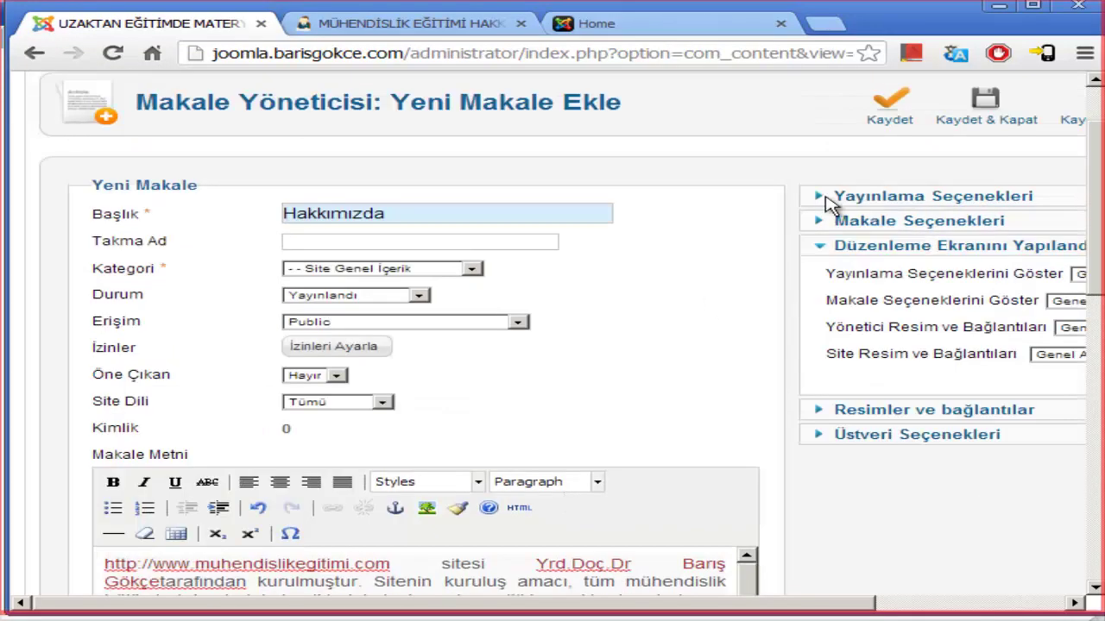
Save and close the Hakkımızda article and check it in the article list.
click(1015, 133)
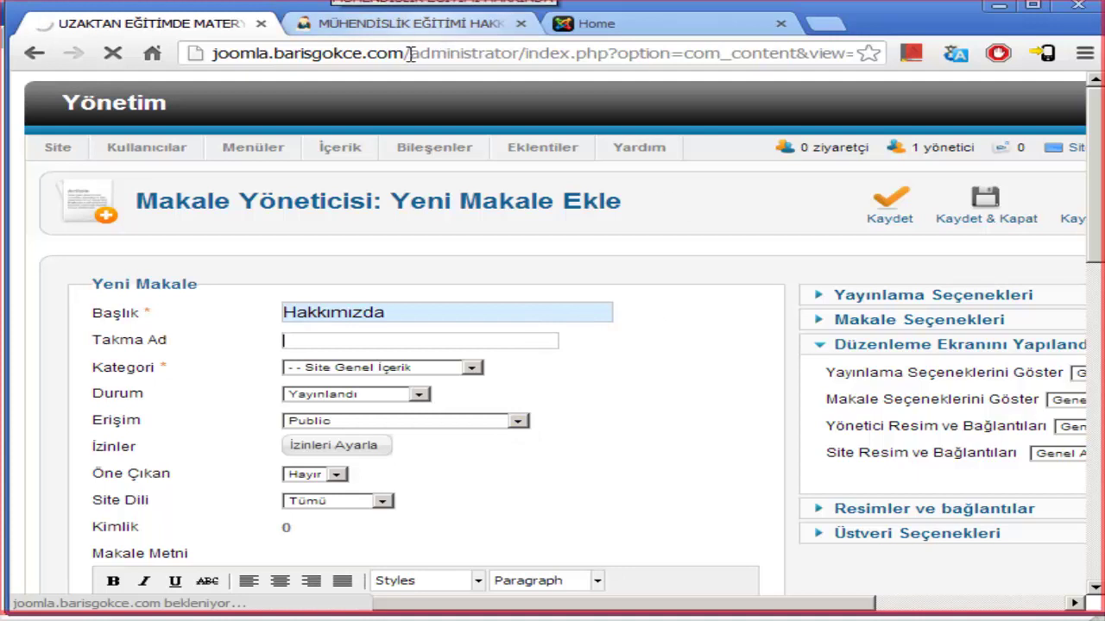
click(1007, 220)
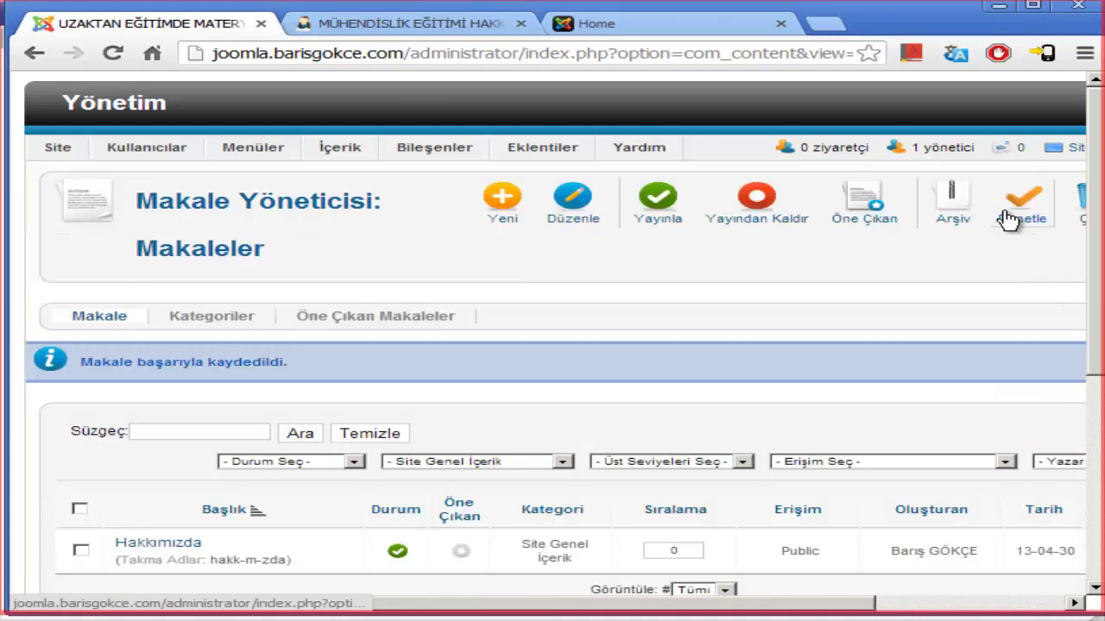
scroll(791, 349, down, 1)
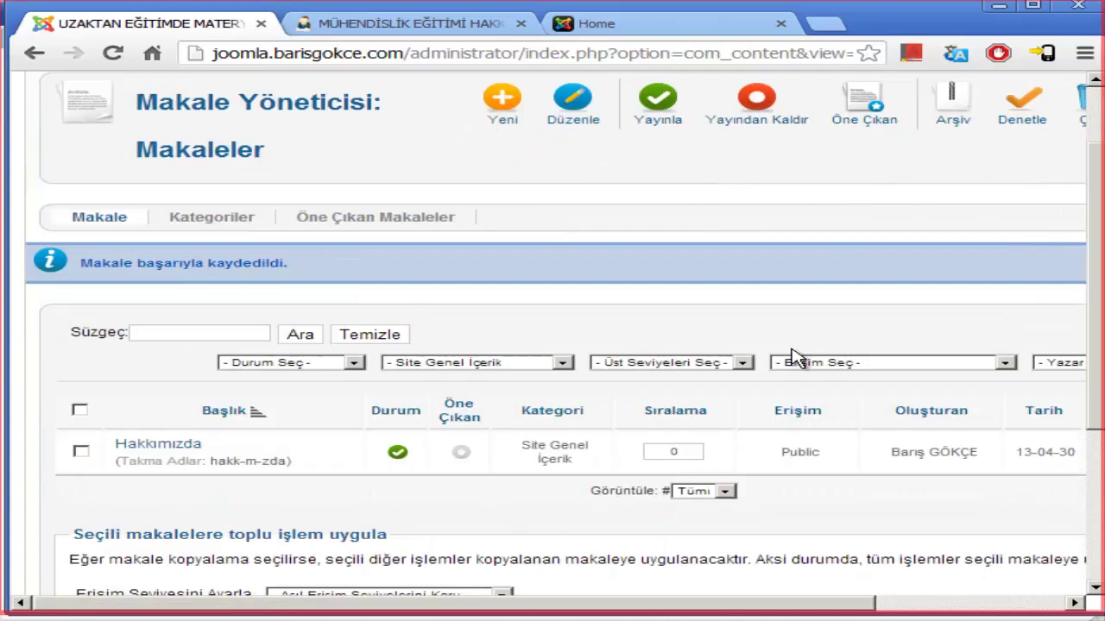
scroll(565, 298, up, 1)
Go to the Uyumlu Ek Yöneticisi and open the Düzenleyici - TinyMCE plugin for editing.
mouse_move(451, 158)
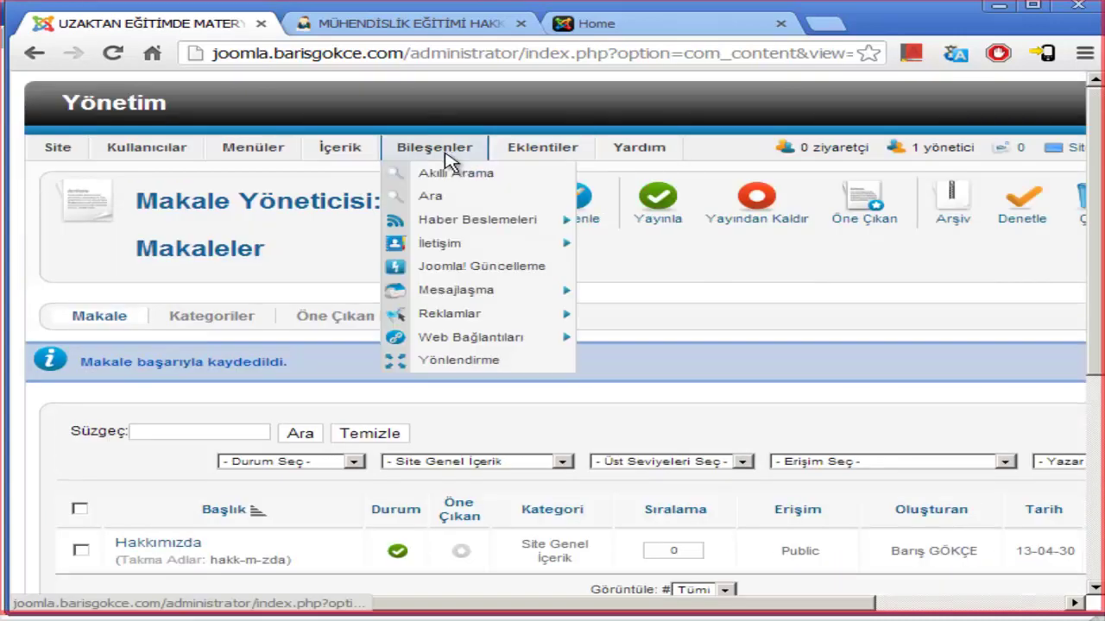
mouse_move(527, 154)
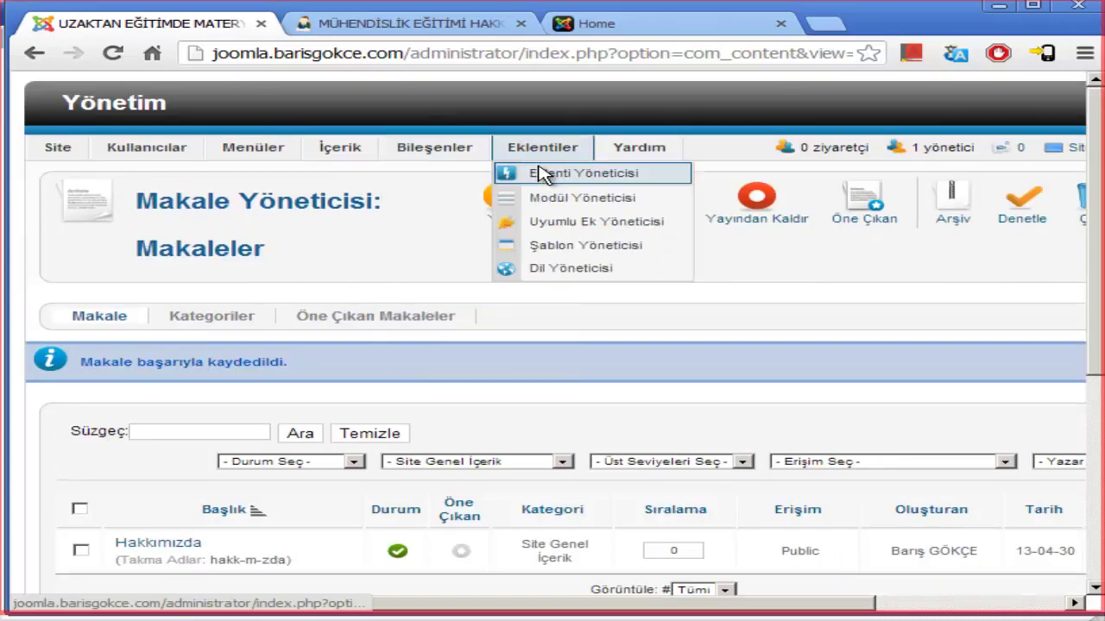
click(609, 222)
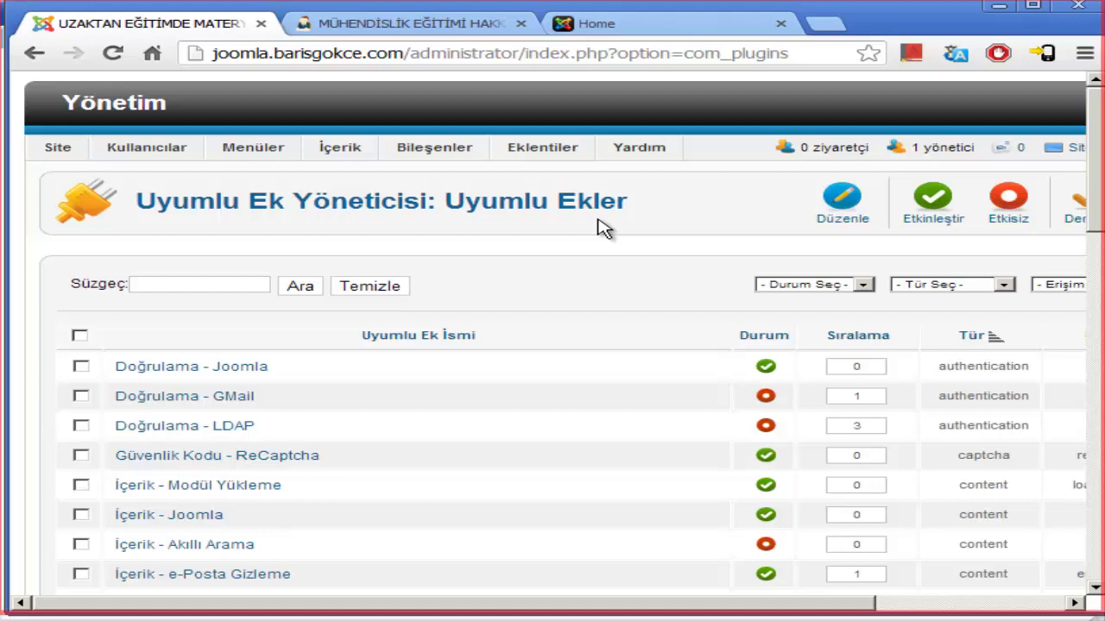
scroll(638, 229, down, 15)
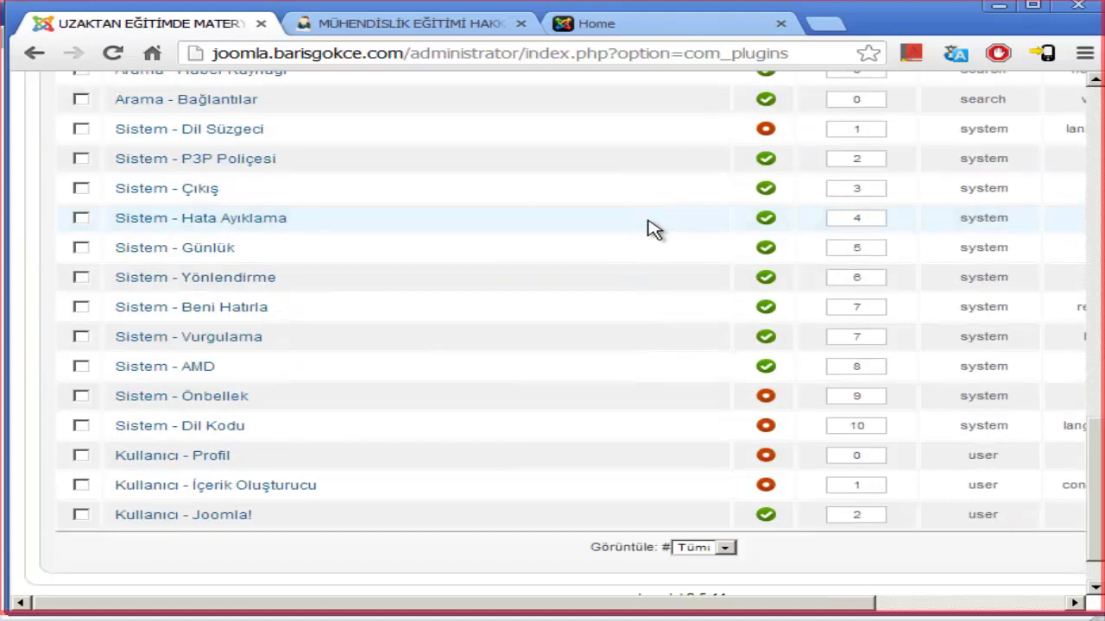
scroll(655, 229, up, 10)
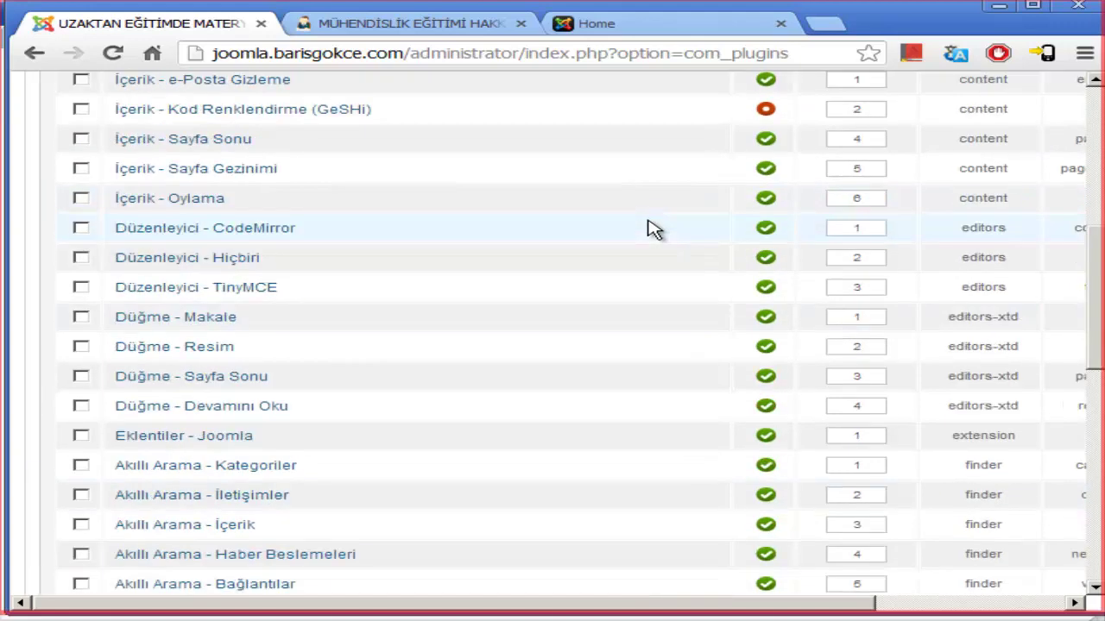
click(248, 295)
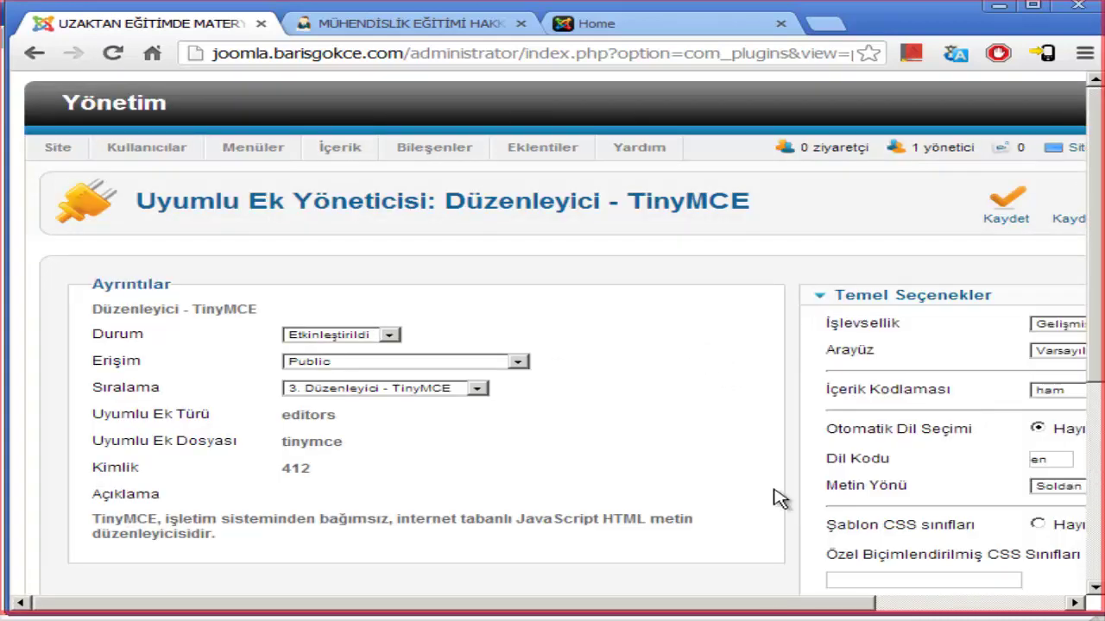
Set the TinyMCE plugin's İşlevsellik to Genişletilmiş, keep Arayüz at Varsayılan, and save and close it.
drag(766, 602, 884, 602)
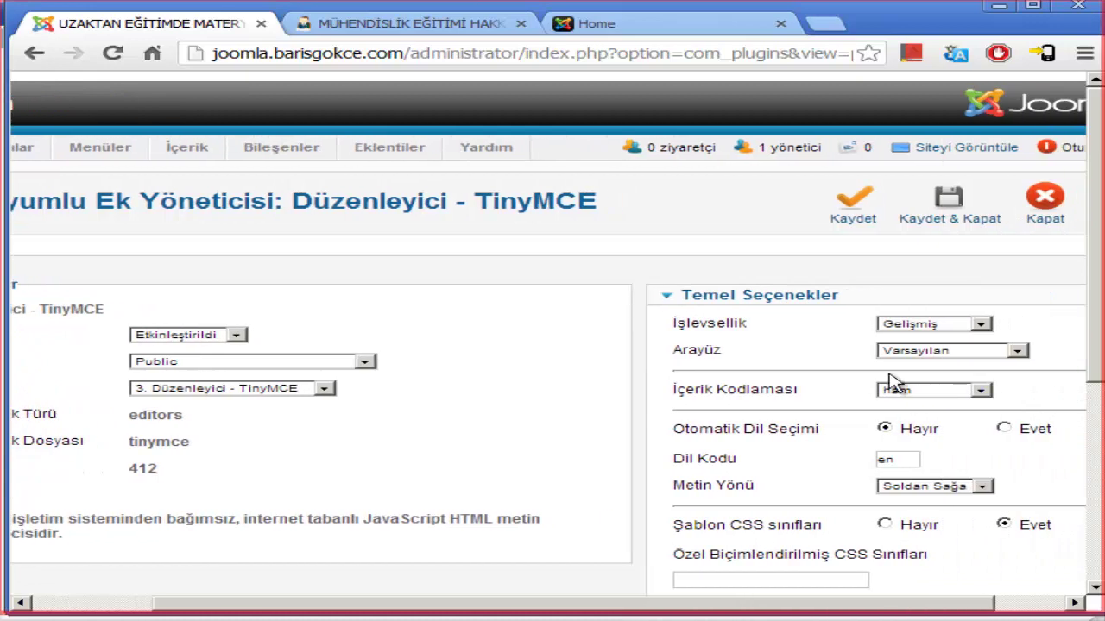
click(960, 327)
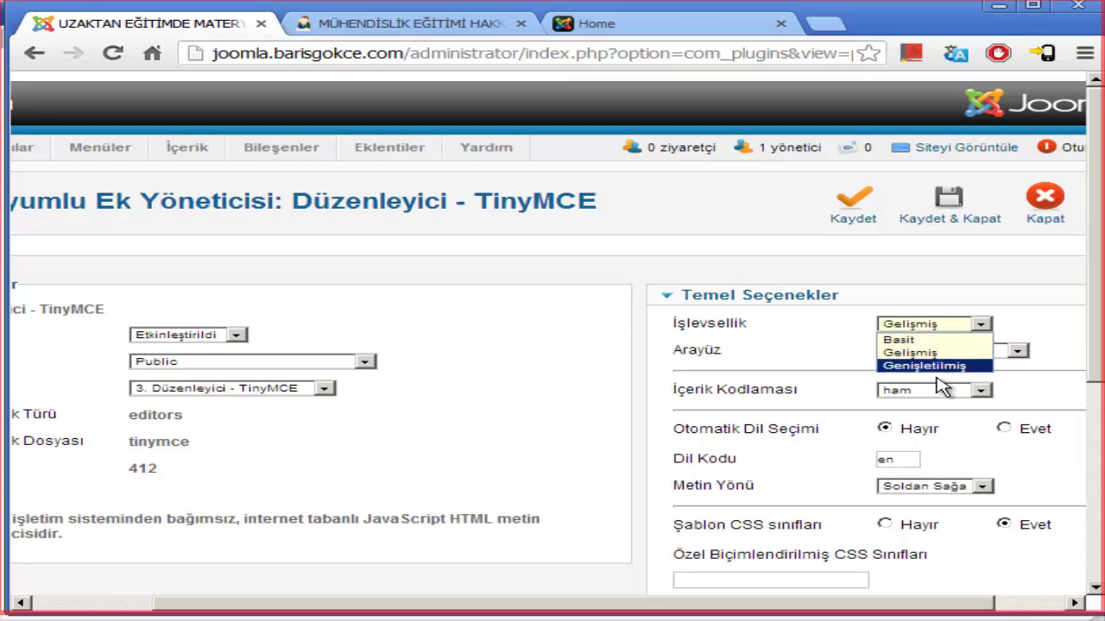
click(941, 367)
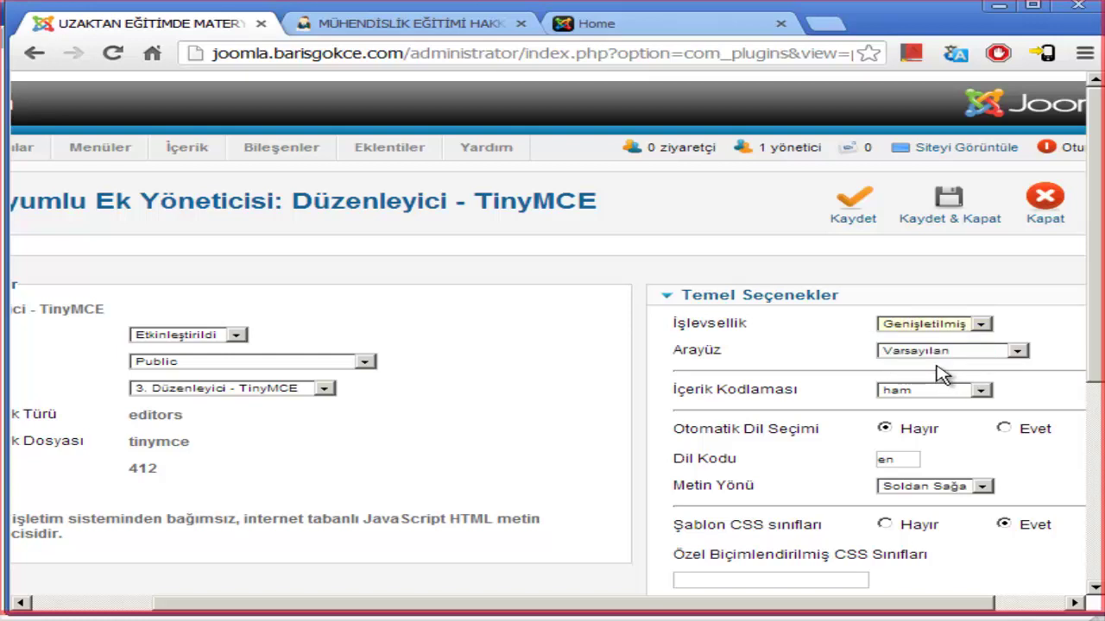
click(950, 353)
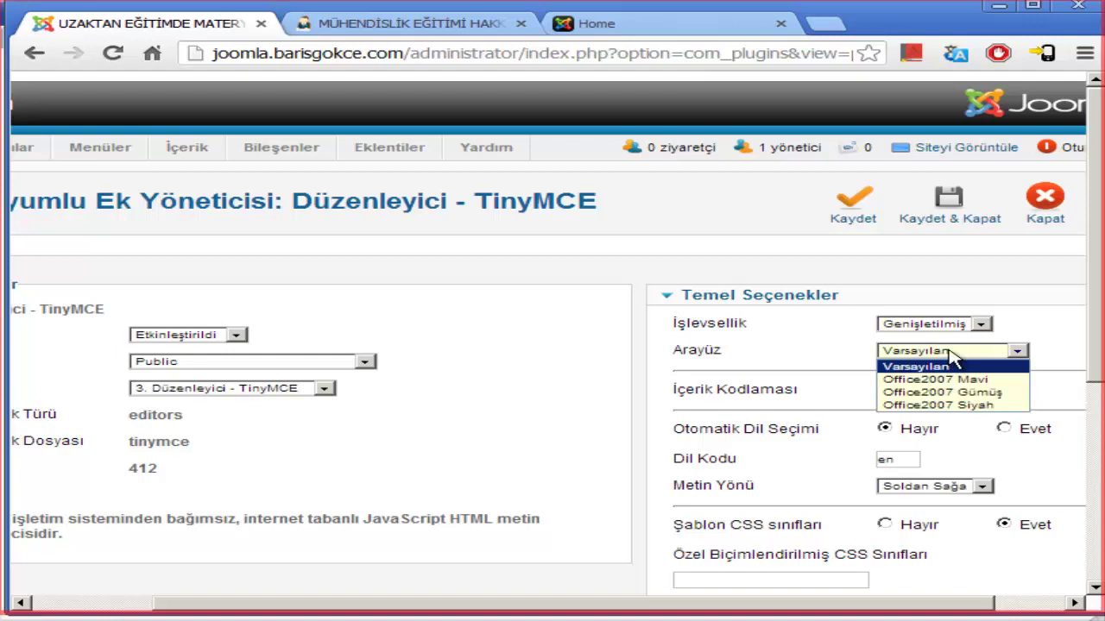
click(1007, 308)
click(903, 302)
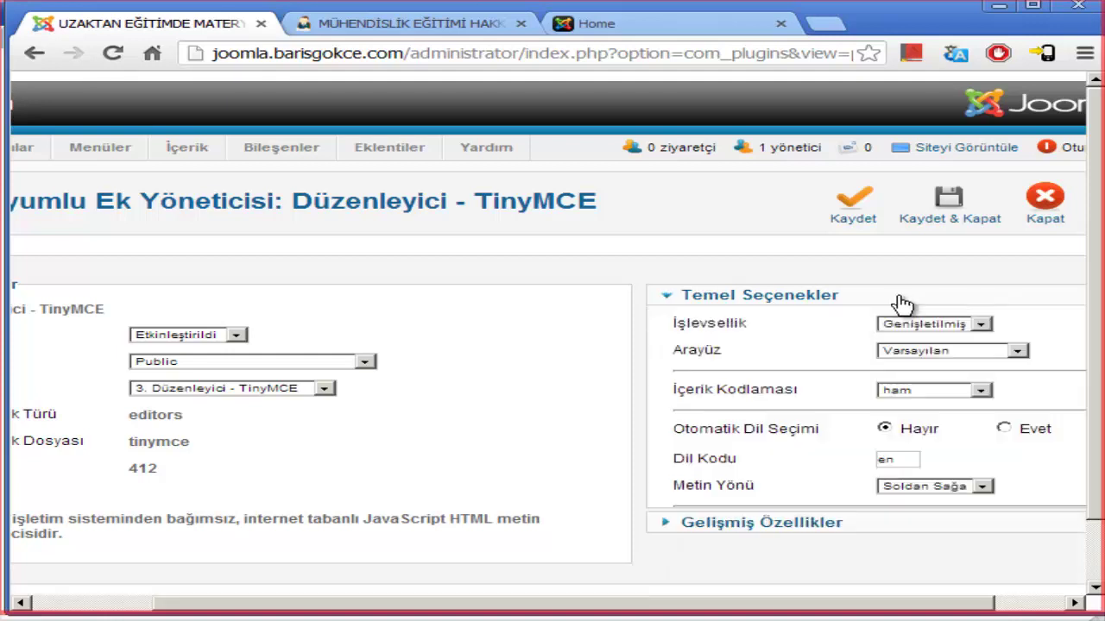
click(979, 212)
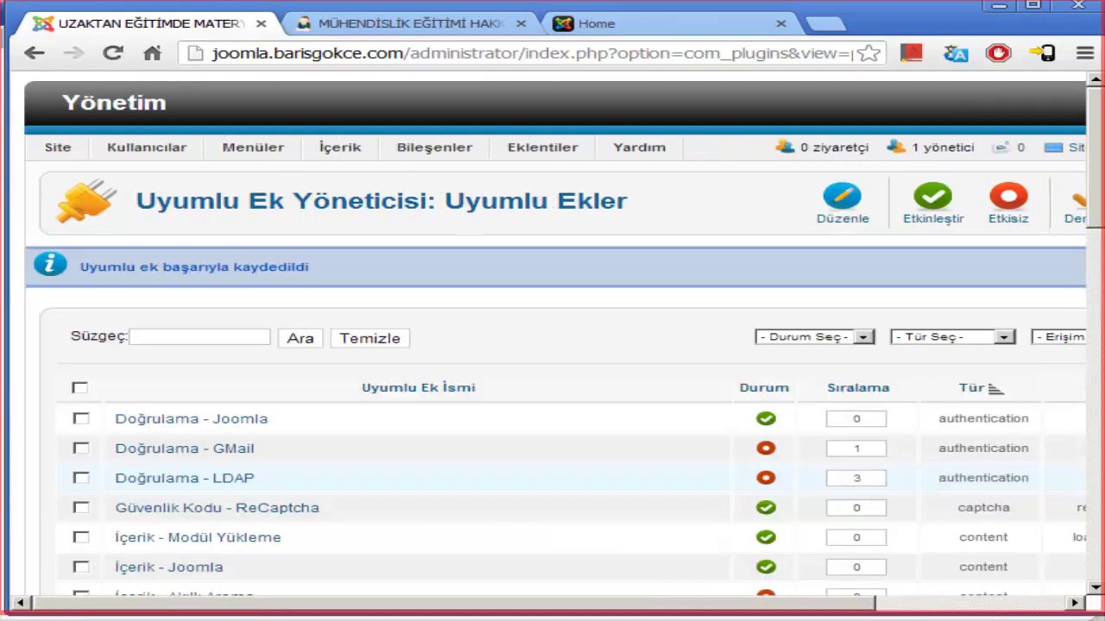
Reopen the Düzenleyici - TinyMCE plugin and set its Dil Kodu to tr.
scroll(345, 498, down, 5)
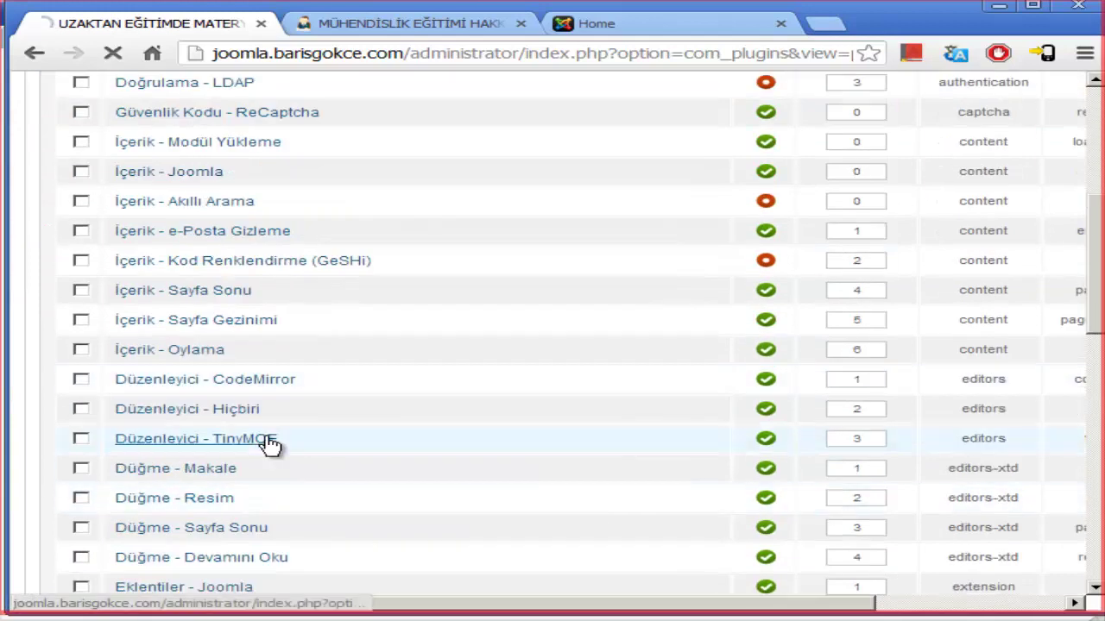
click(268, 441)
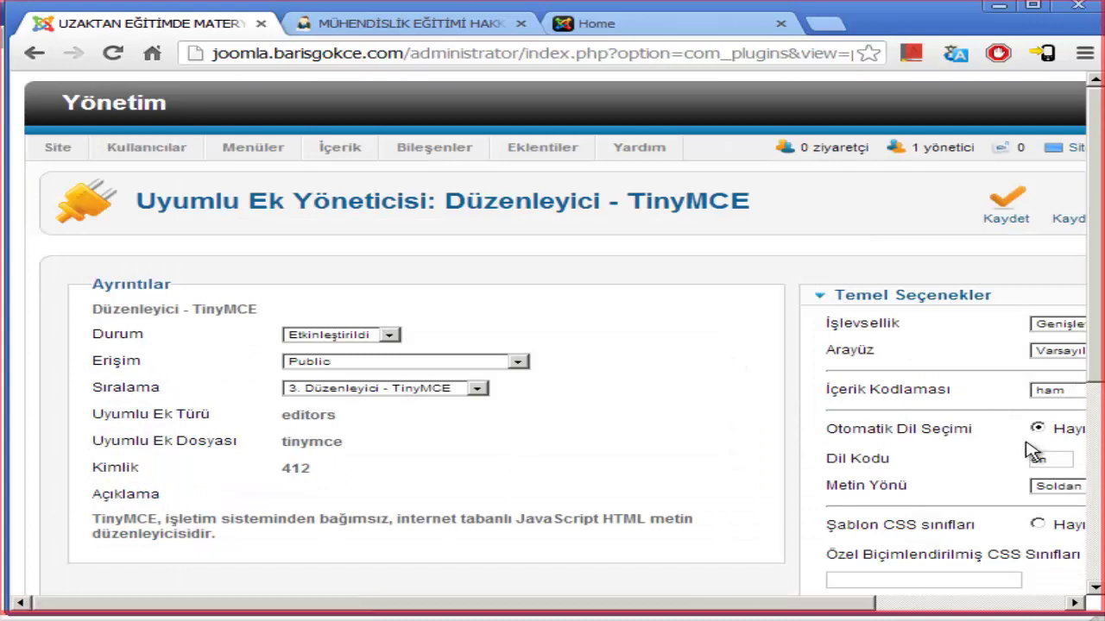
double_click(1049, 463)
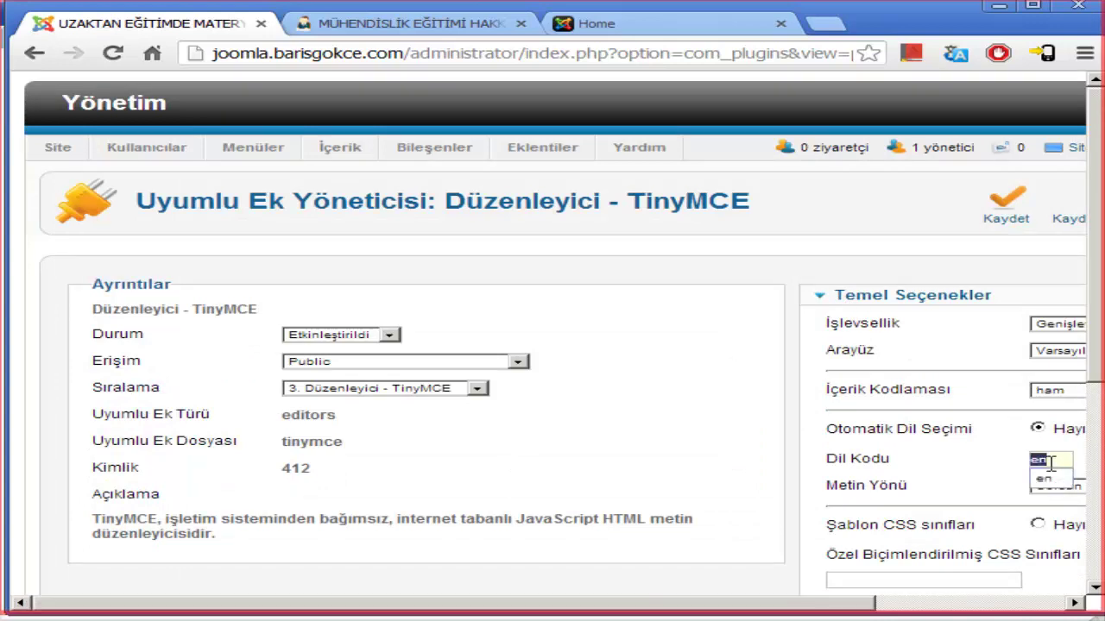
text(tr)
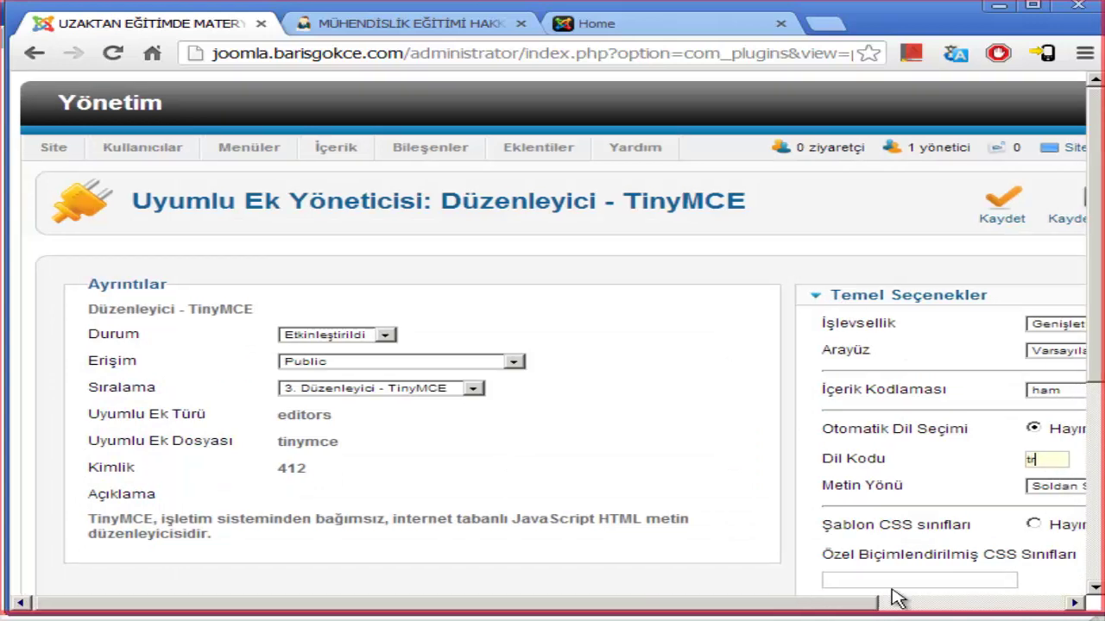
Set the TinyMCE editor plug-in's text direction to Soldan Sağa, and save and close its settings.
scroll(892, 592, right, 3)
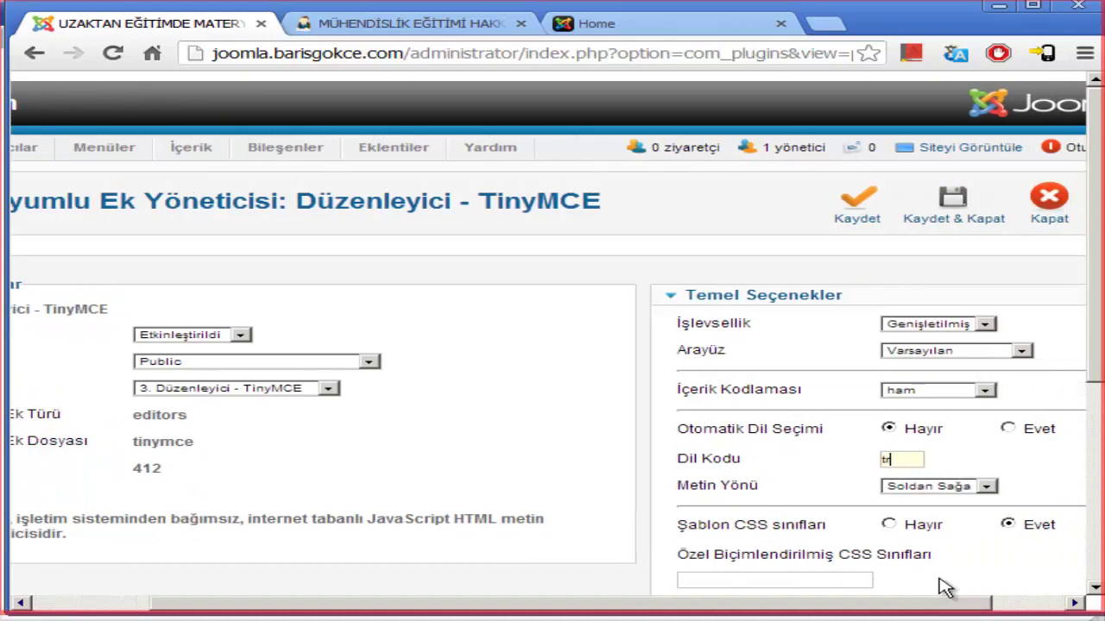
click(924, 489)
click(922, 500)
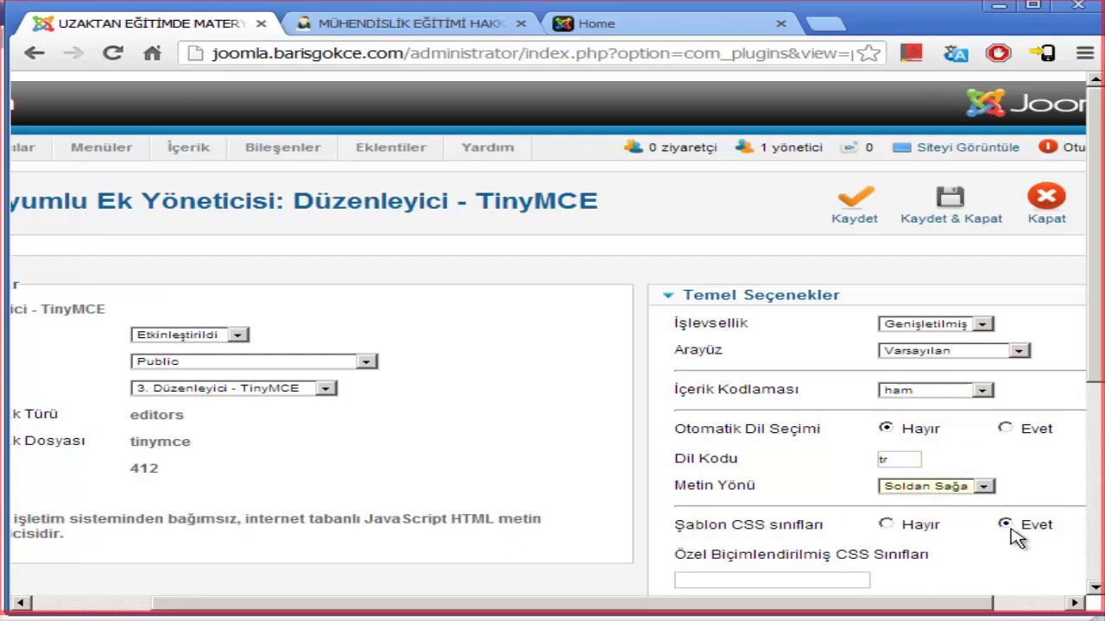
scroll(958, 492, down, 3)
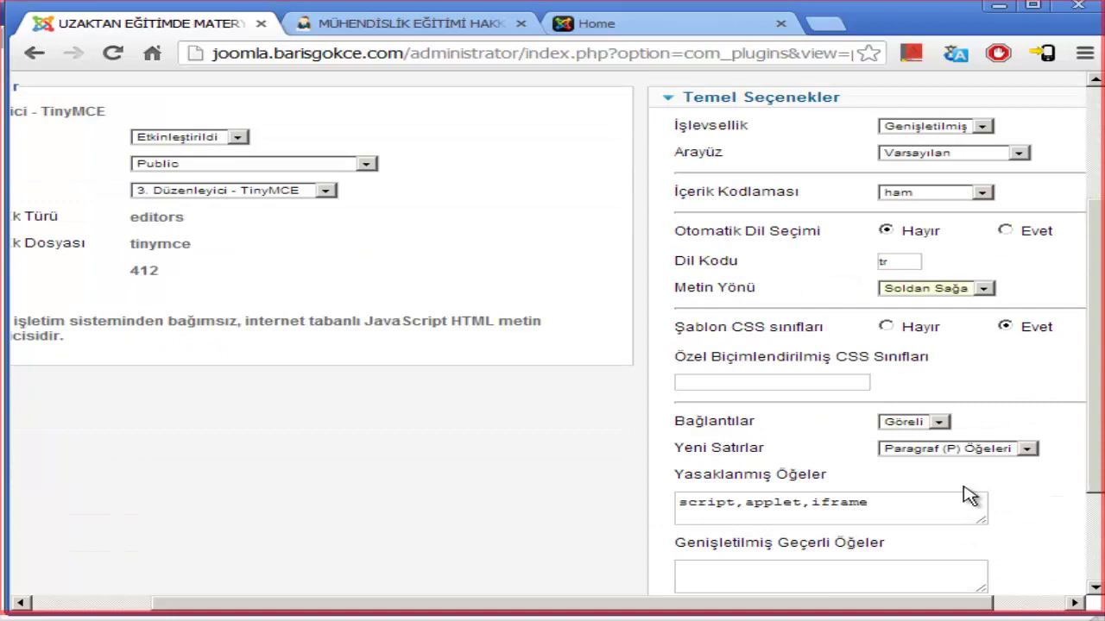
scroll(966, 496, down, 3)
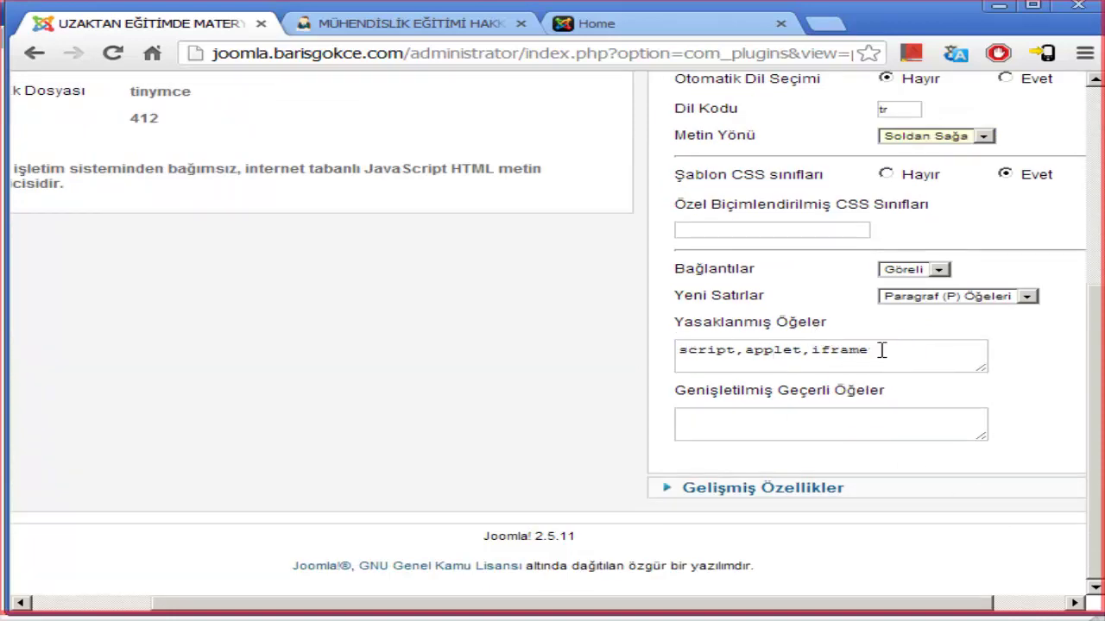
scroll(881, 350, up, 8)
click(963, 205)
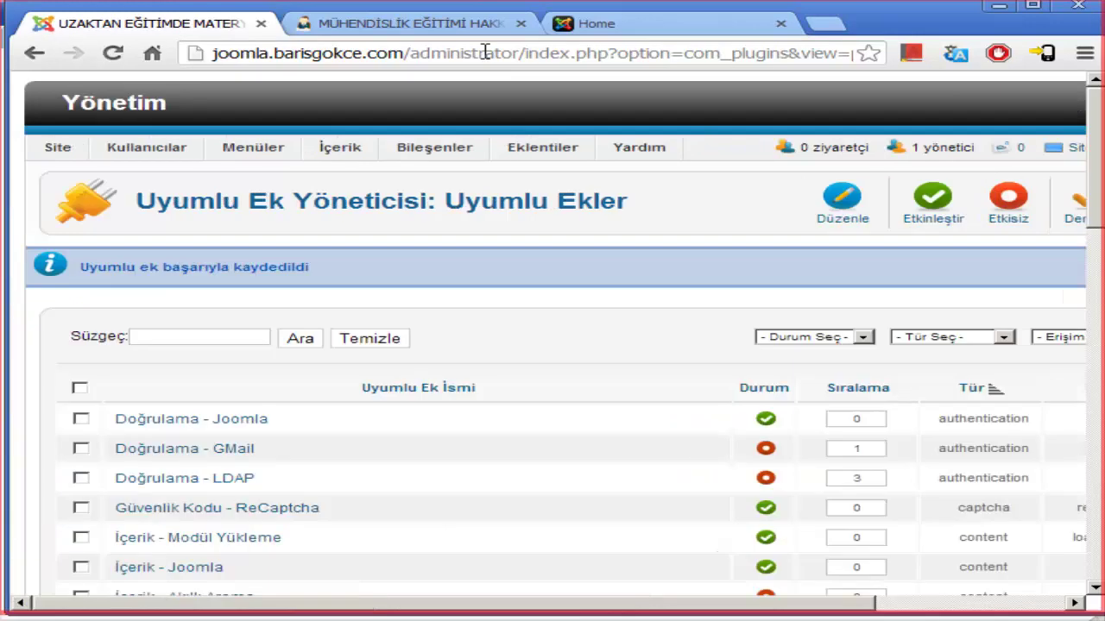
Look through the plug-in list, from the authentication and content entries to the system entries.
mouse_move(373, 159)
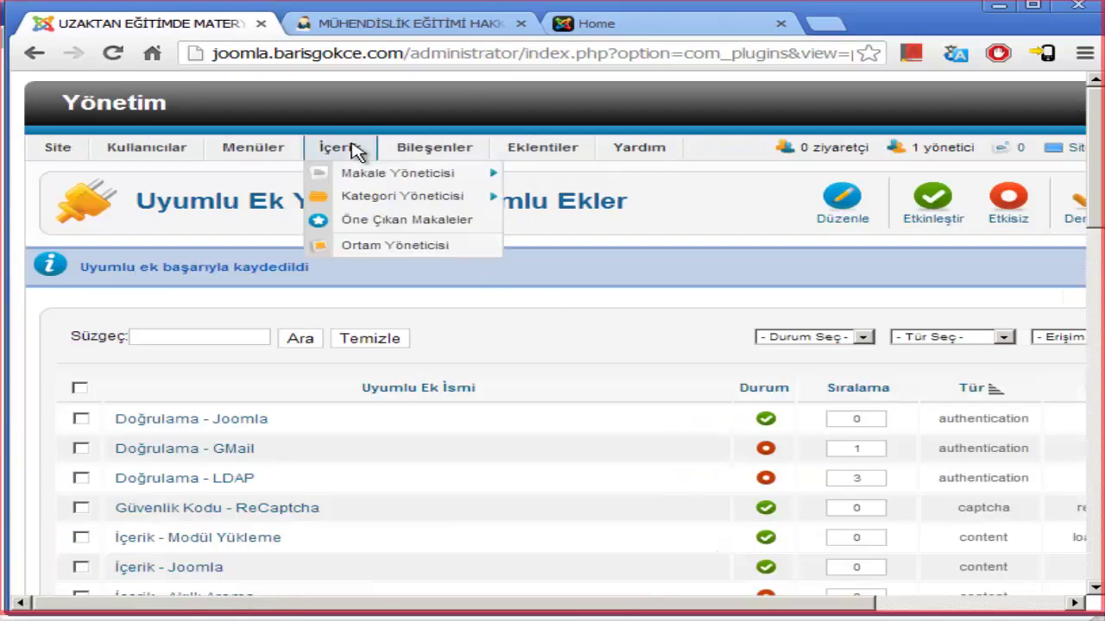
scroll(455, 362, down, 4)
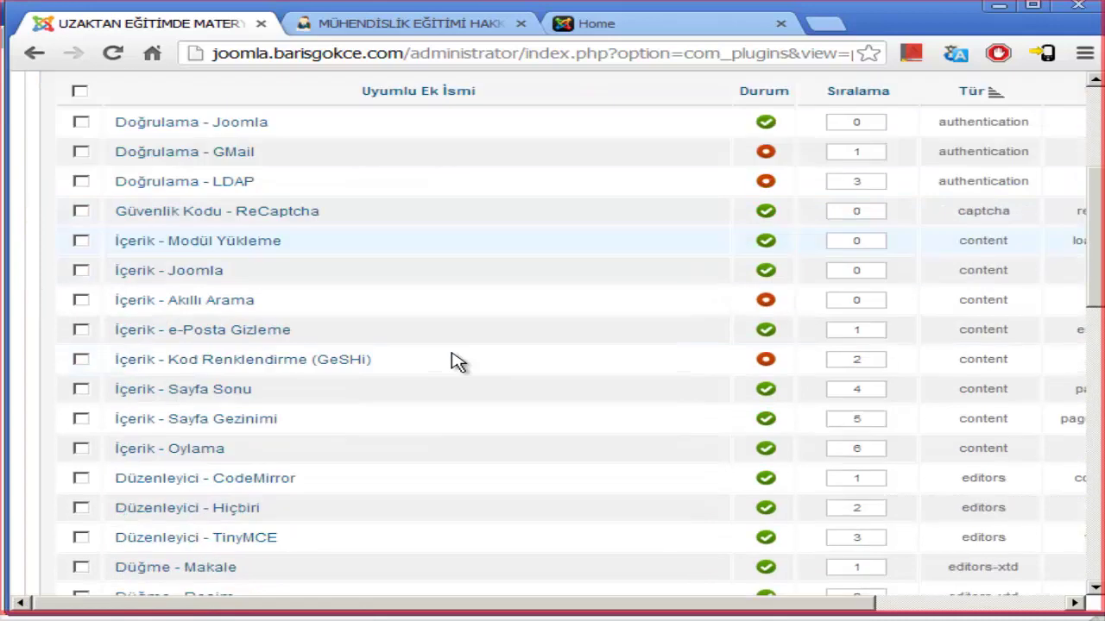
scroll(455, 363, down, 3)
scroll(458, 355, down, 3)
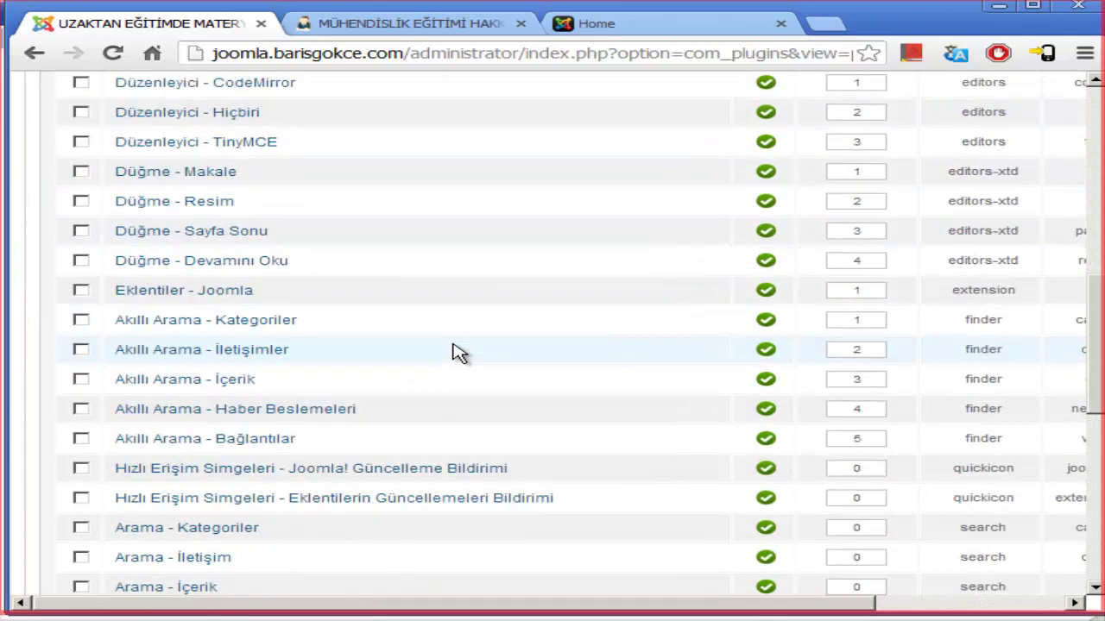
scroll(458, 349, down, 9)
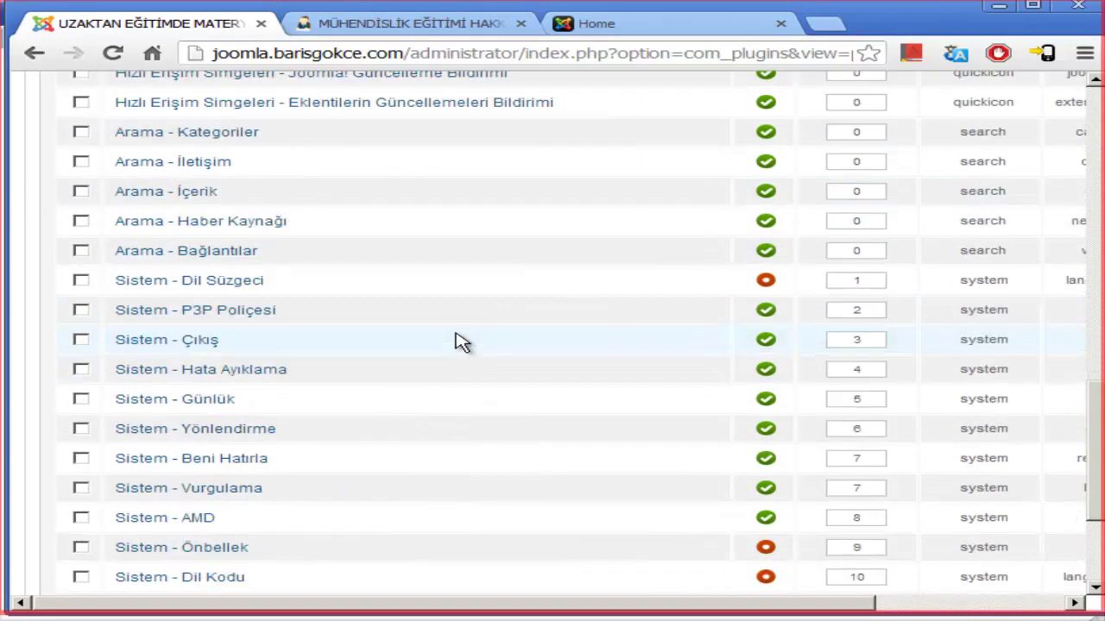
scroll(456, 341, up, 9)
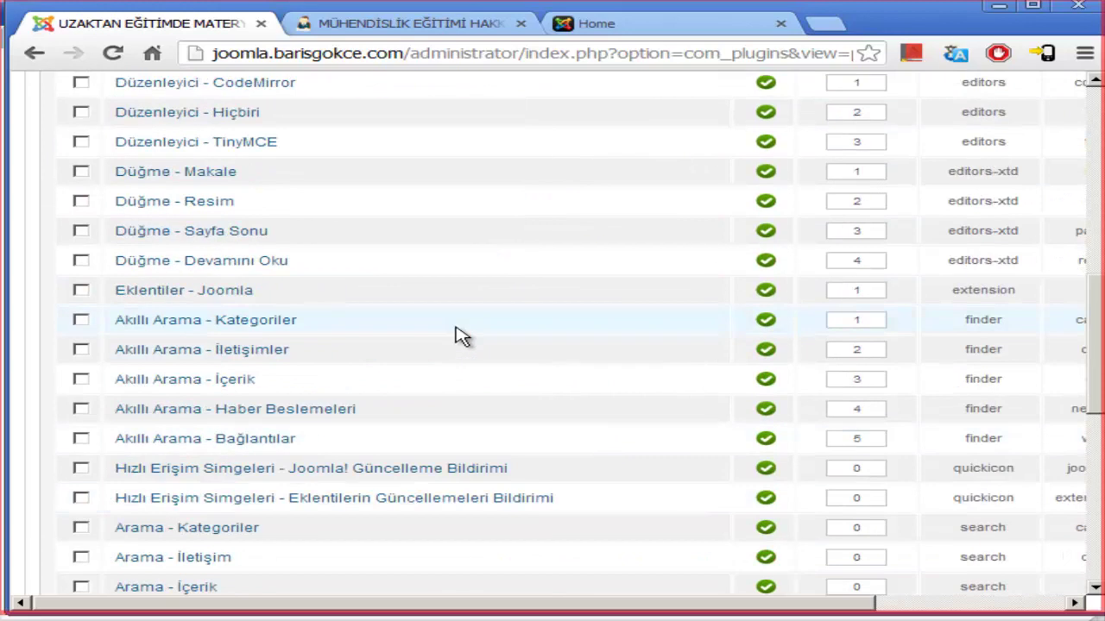
scroll(447, 346, up, 6)
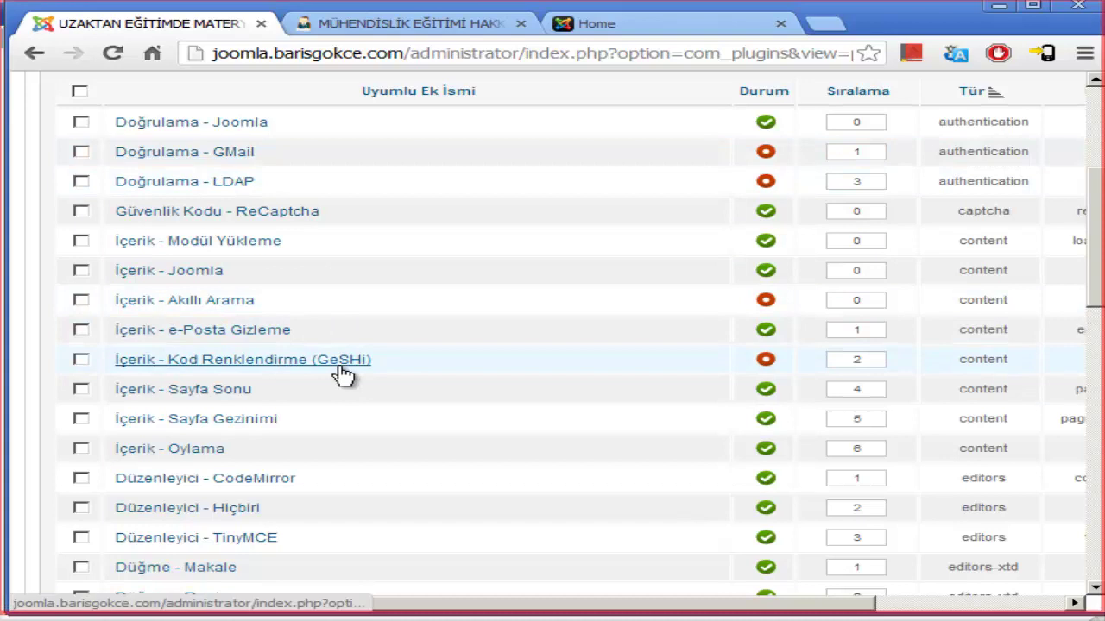
click(429, 33)
click(164, 27)
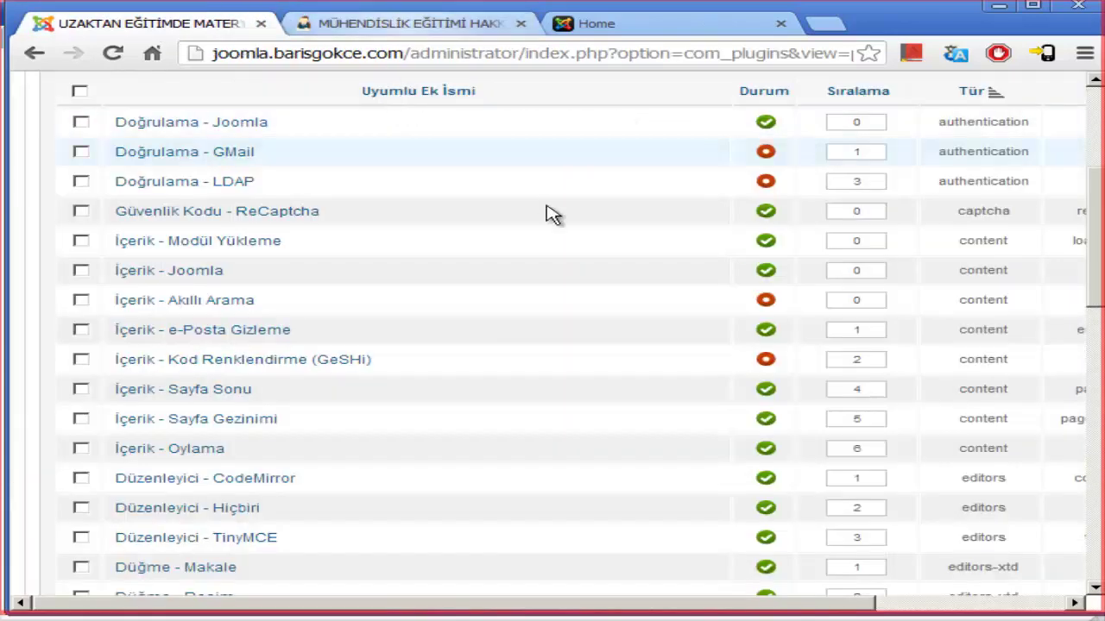
Open the Makale Yöneticisi to list the site's articles.
scroll(549, 214, up, 3)
scroll(466, 152, up, 2)
mouse_move(335, 148)
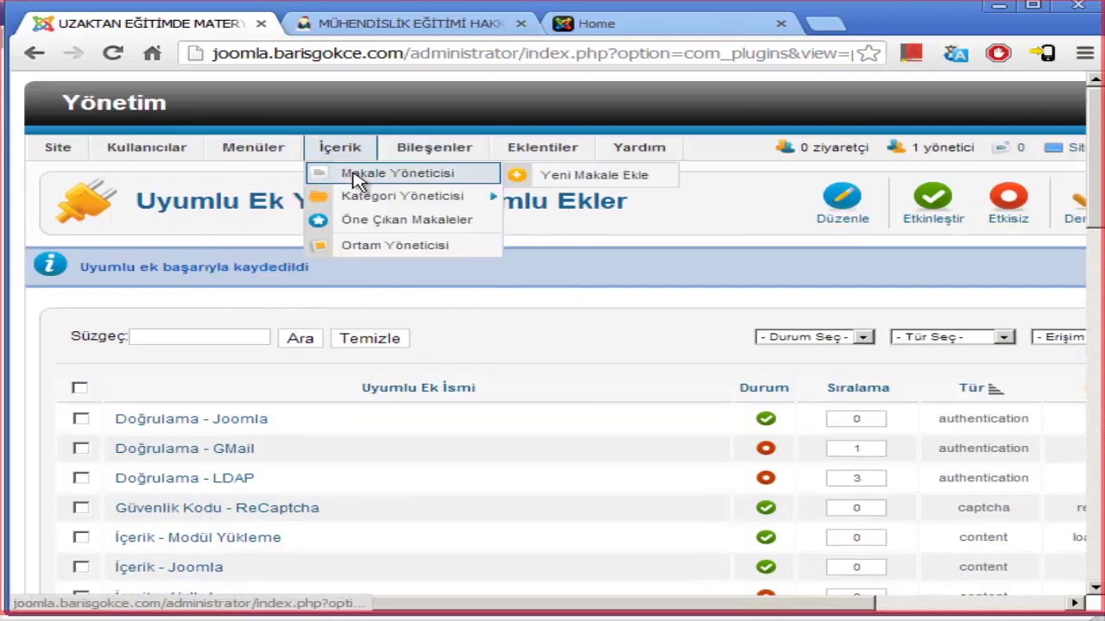
click(447, 175)
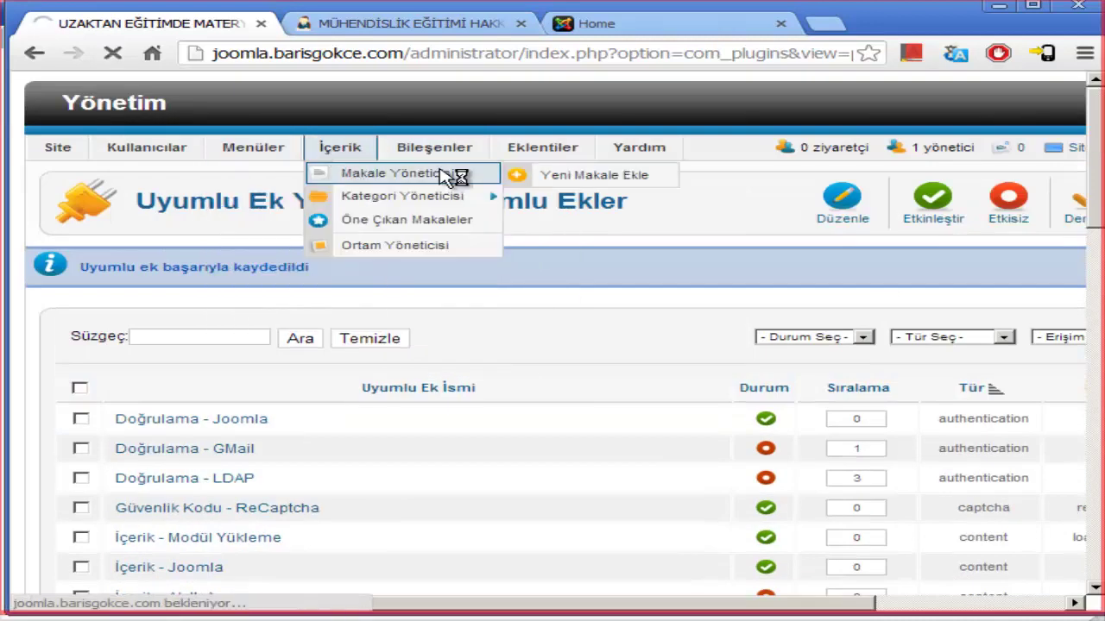
View the header and navigation menu of the Mühendislik Eğitimi site, and return to the Joomla administration.
click(414, 27)
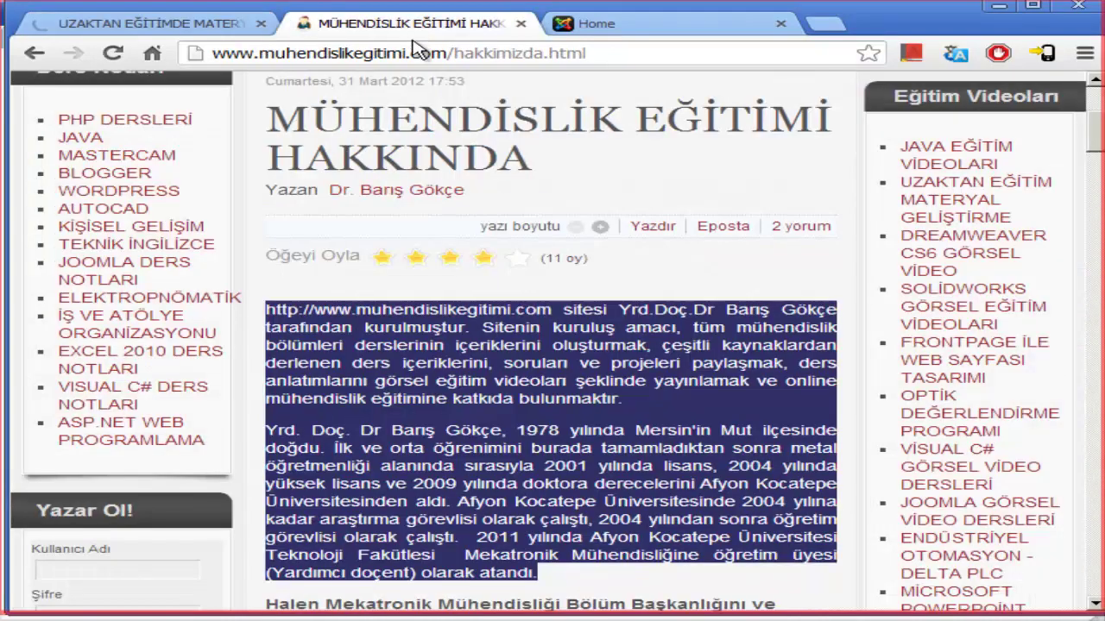
scroll(517, 246, up, 4)
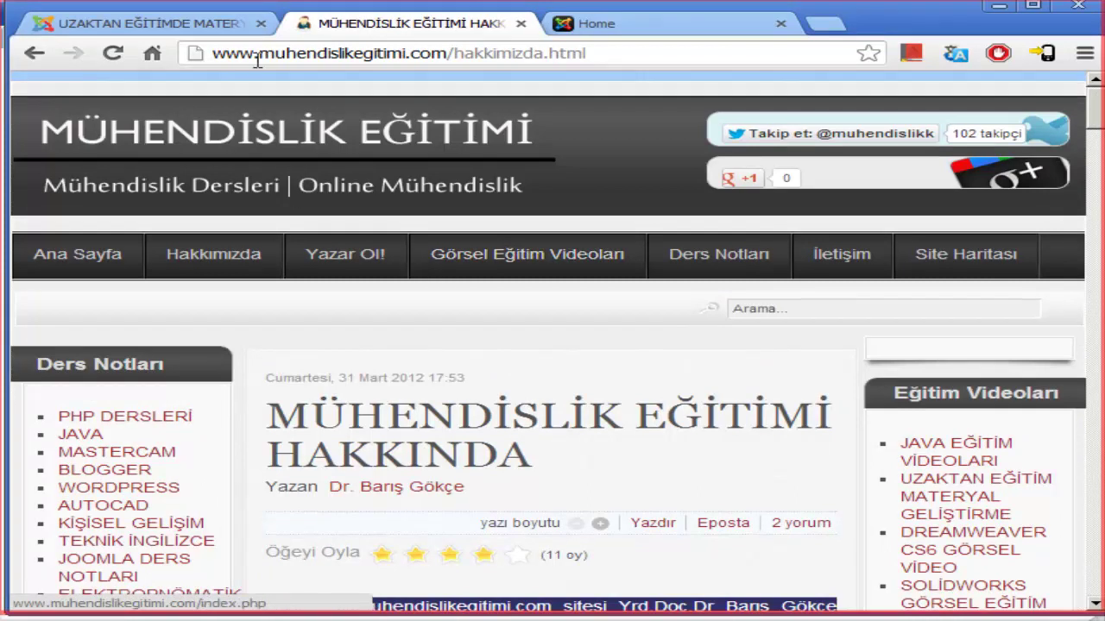
click(211, 26)
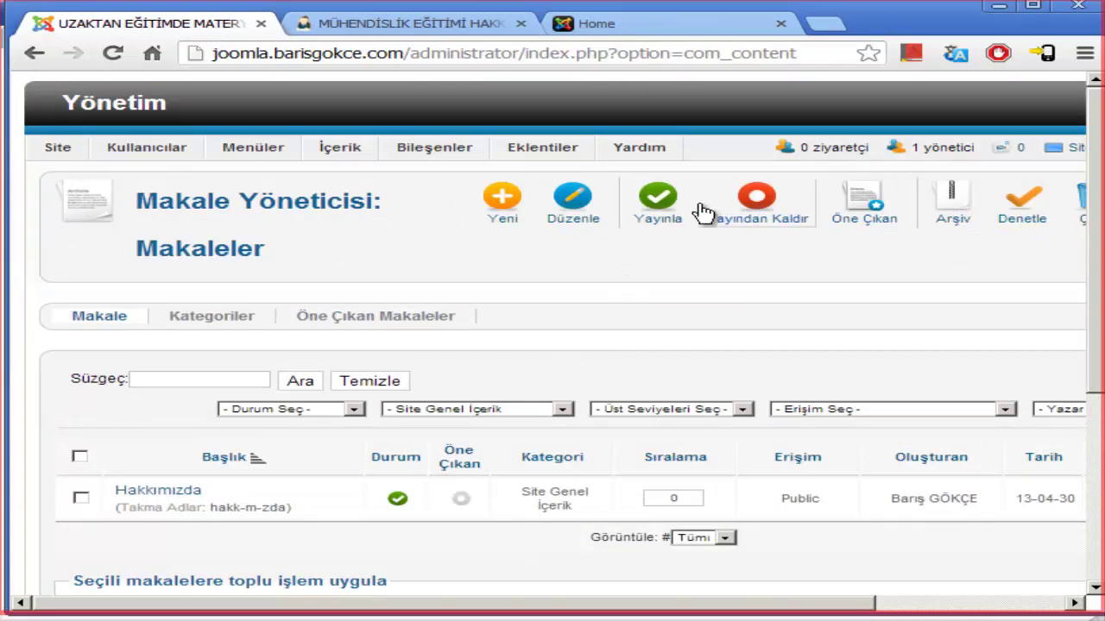
Start a new article with the title Projeler.
click(509, 220)
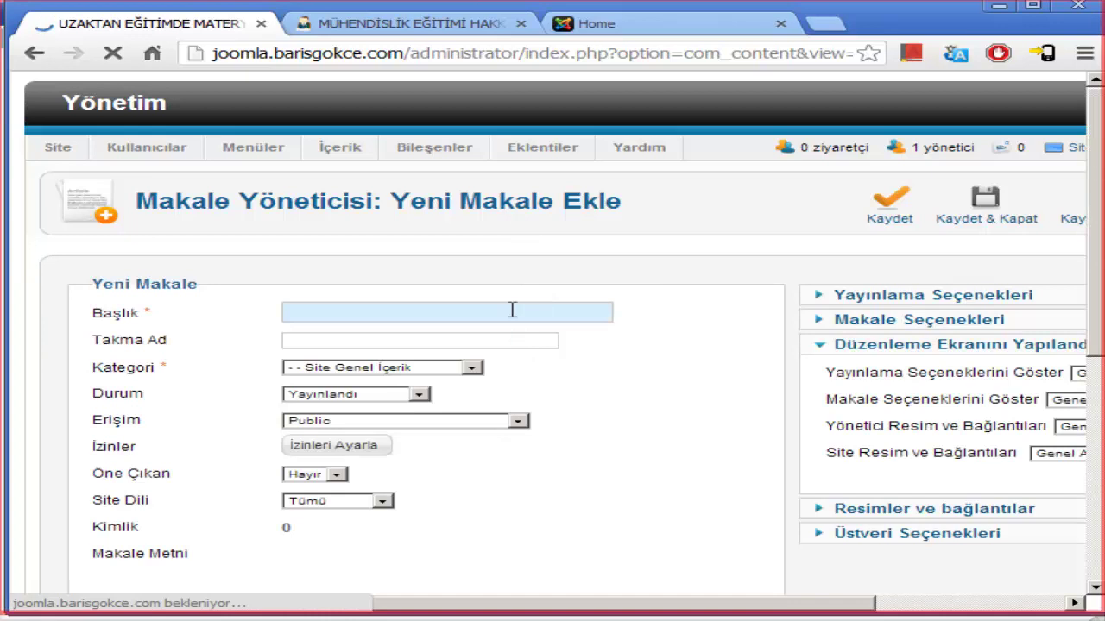
text(Proj)
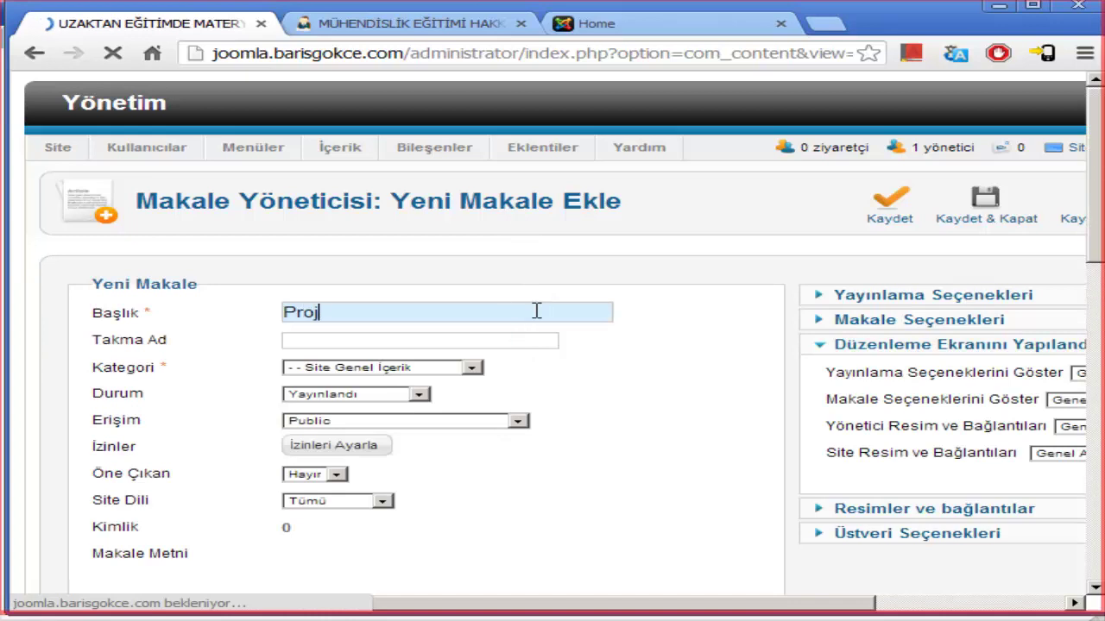
text(eler)
Examine the new article form, including the article text area and the article permissions.
scroll(358, 449, down, 3)
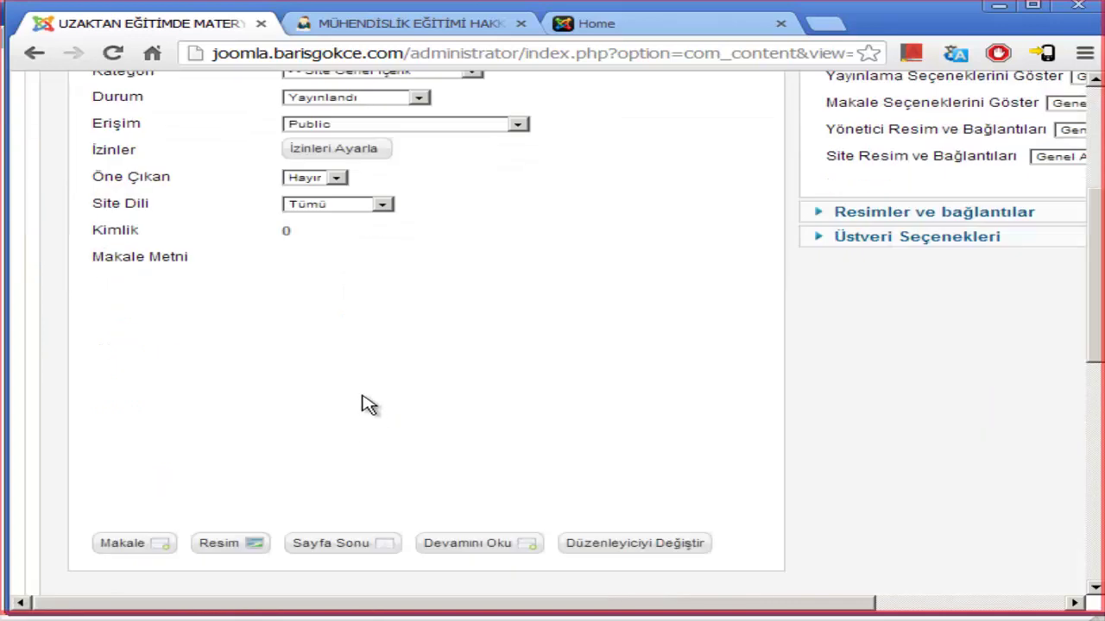
scroll(351, 357, down, 3)
scroll(357, 353, up, 5)
scroll(357, 358, down, 1)
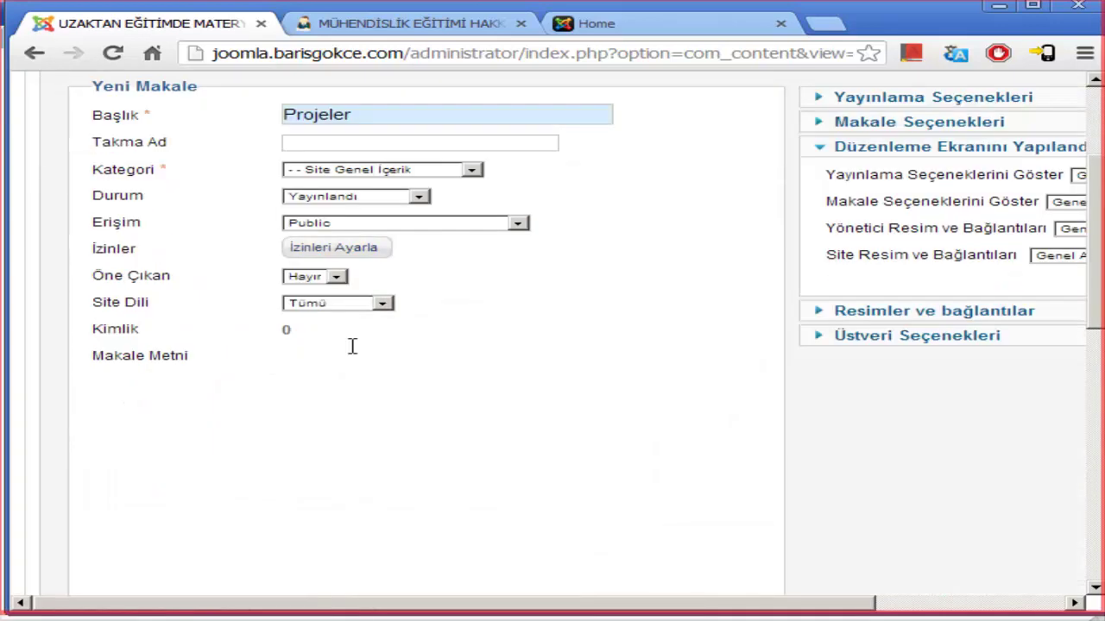
scroll(352, 346, up, 2)
scroll(325, 305, down, 8)
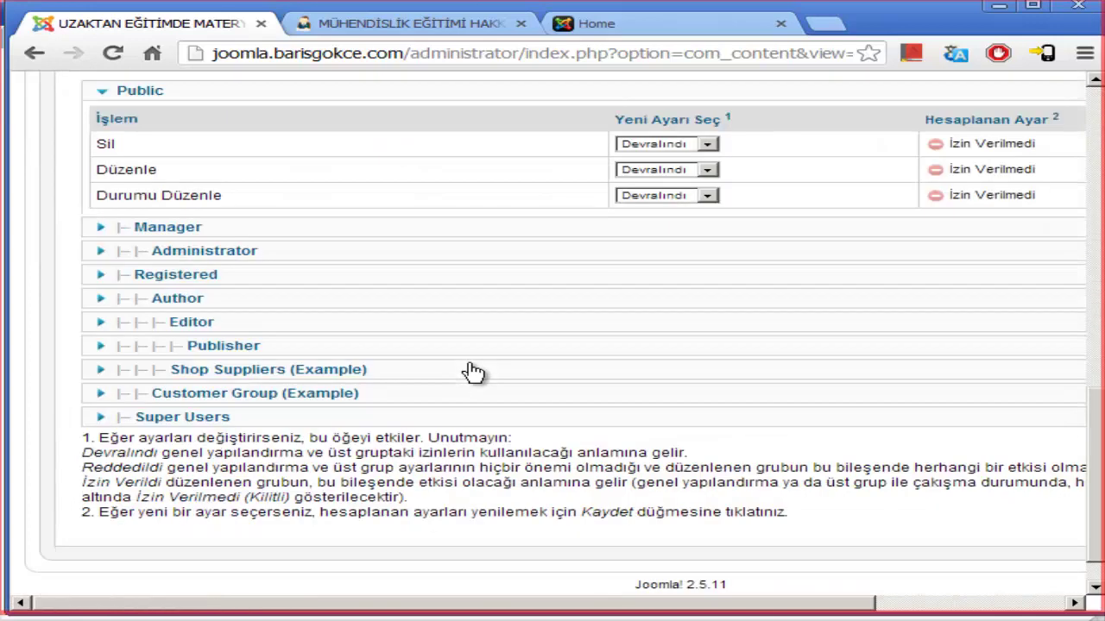
scroll(473, 372, up, 5)
scroll(455, 315, up, 3)
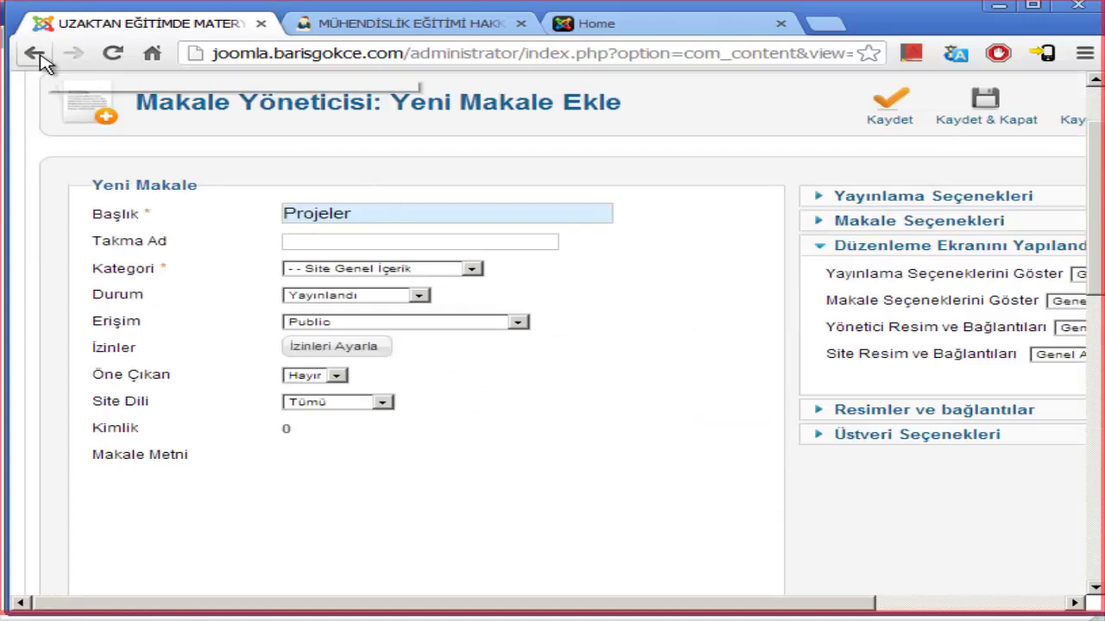
scroll(525, 314, down, 2)
scroll(521, 311, up, 3)
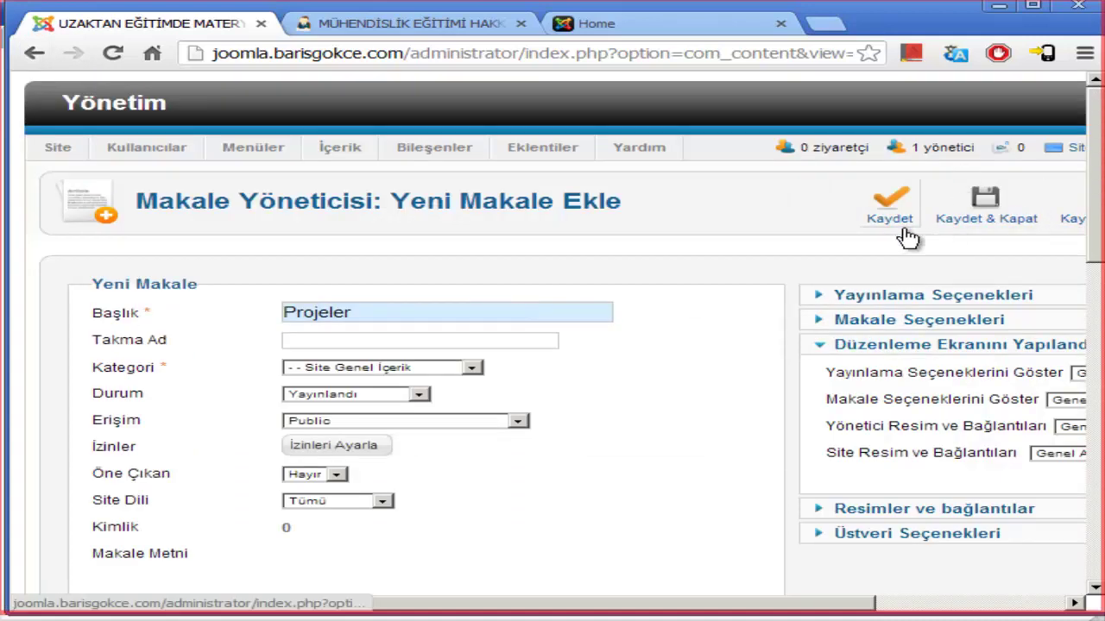
Abandon the unsaved Projeler article and go back to the article list.
drag(903, 607, 1040, 172)
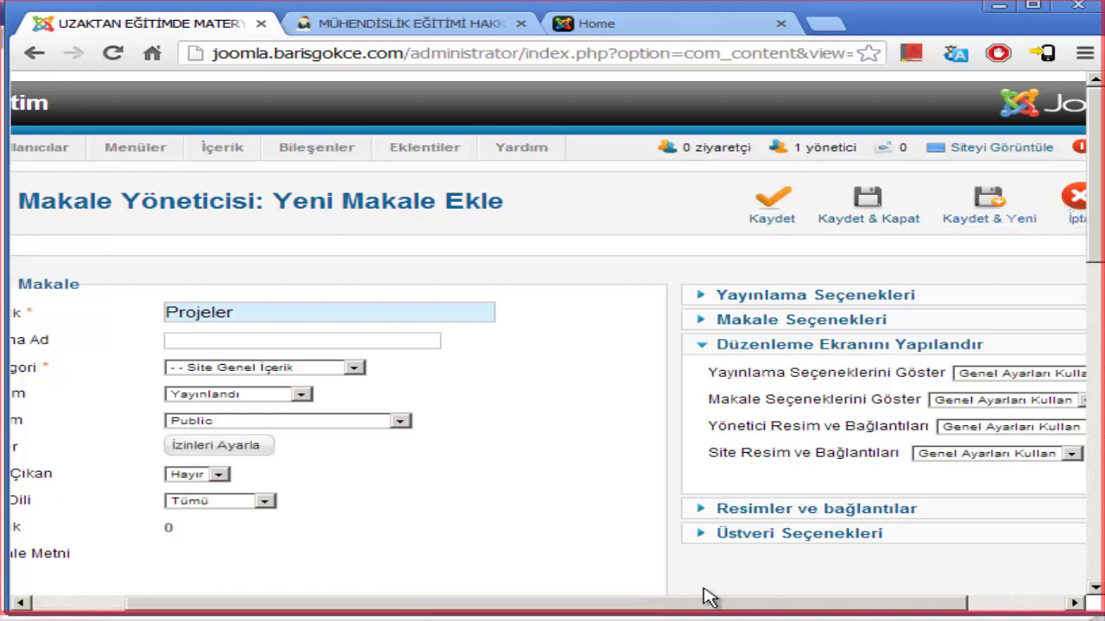
drag(723, 609, 854, 602)
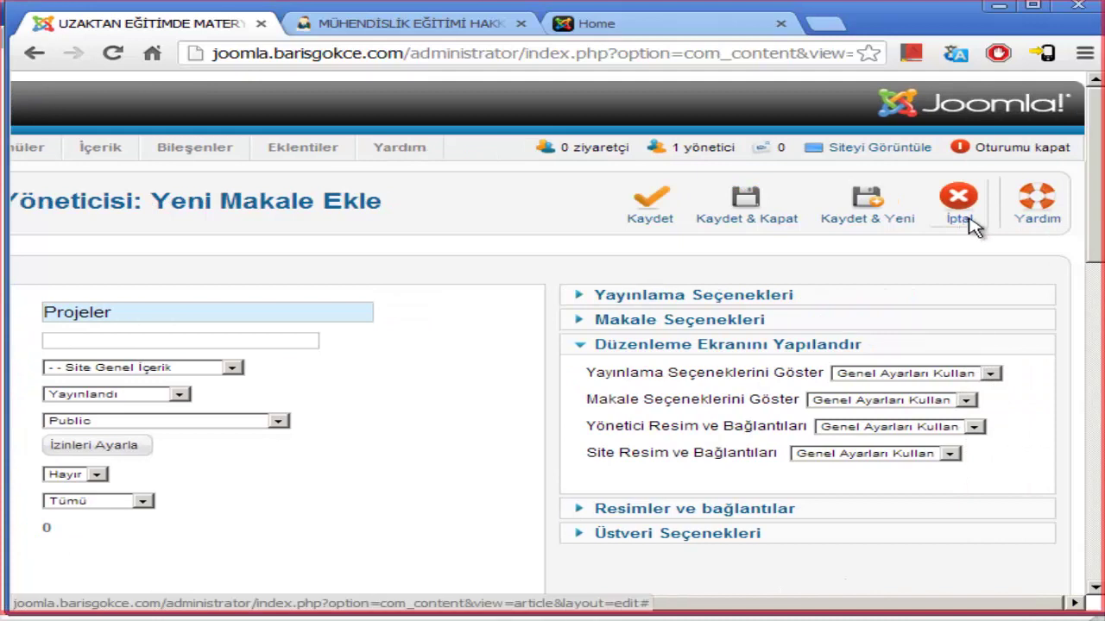
scroll(665, 414, down, 10)
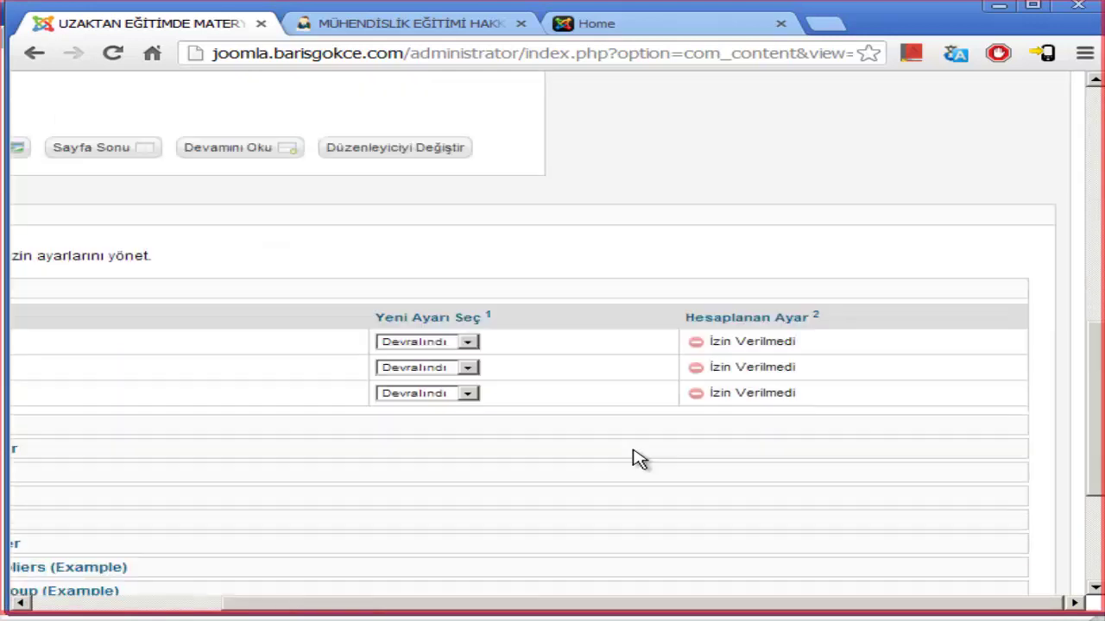
scroll(639, 466, down, 3)
drag(701, 612, 487, 613)
scroll(647, 493, up, 13)
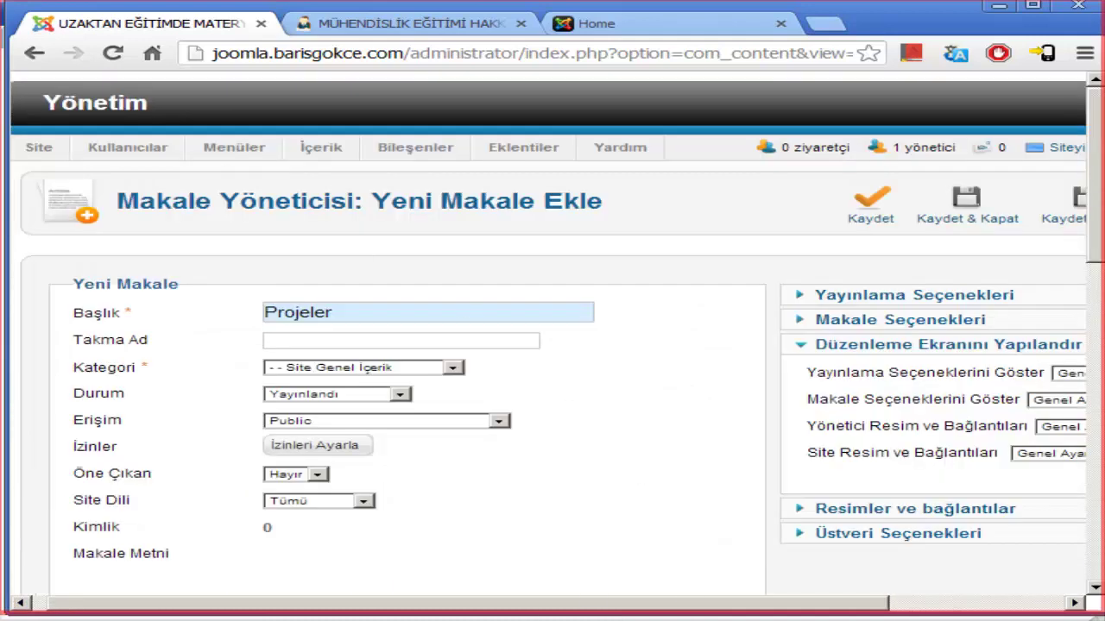
click(35, 53)
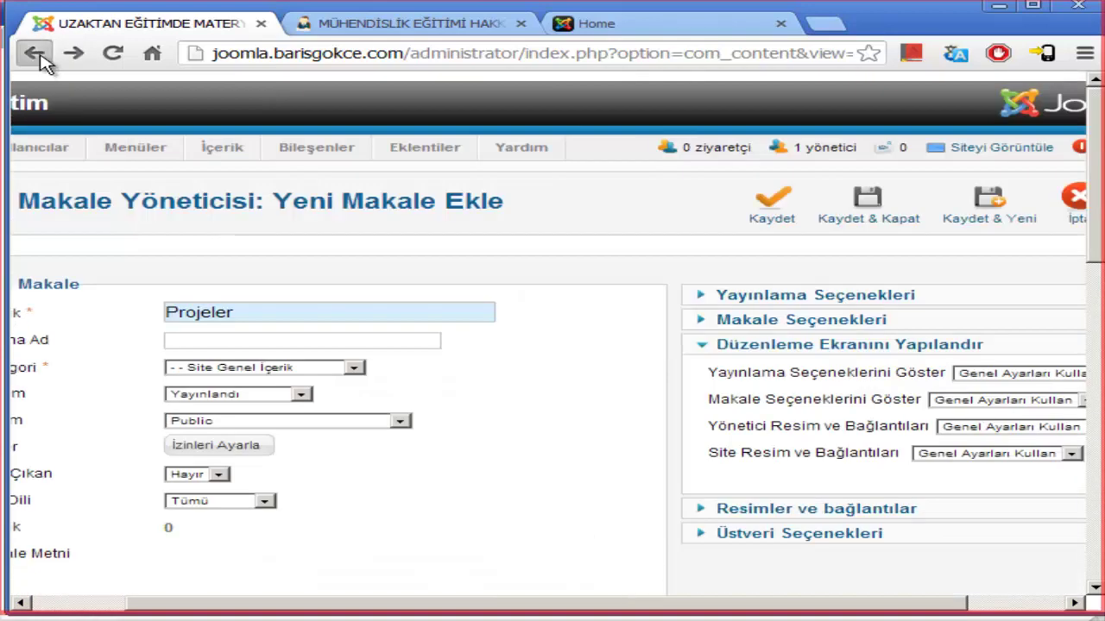
click(39, 57)
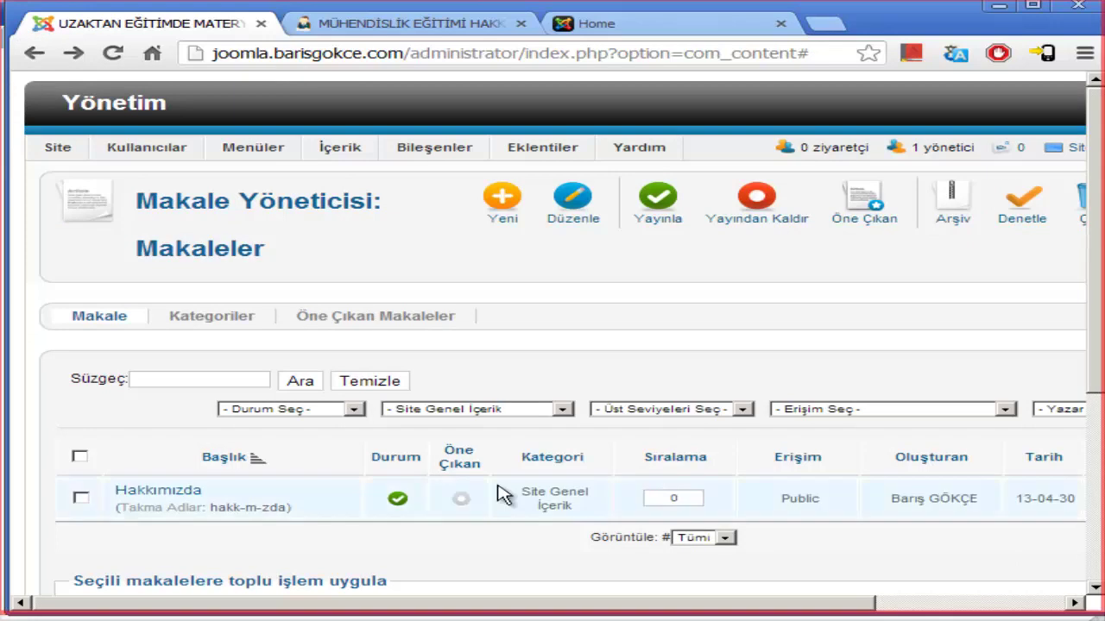
Open the Hakkımızda article for editing and inspect its article text area and permissions.
click(185, 497)
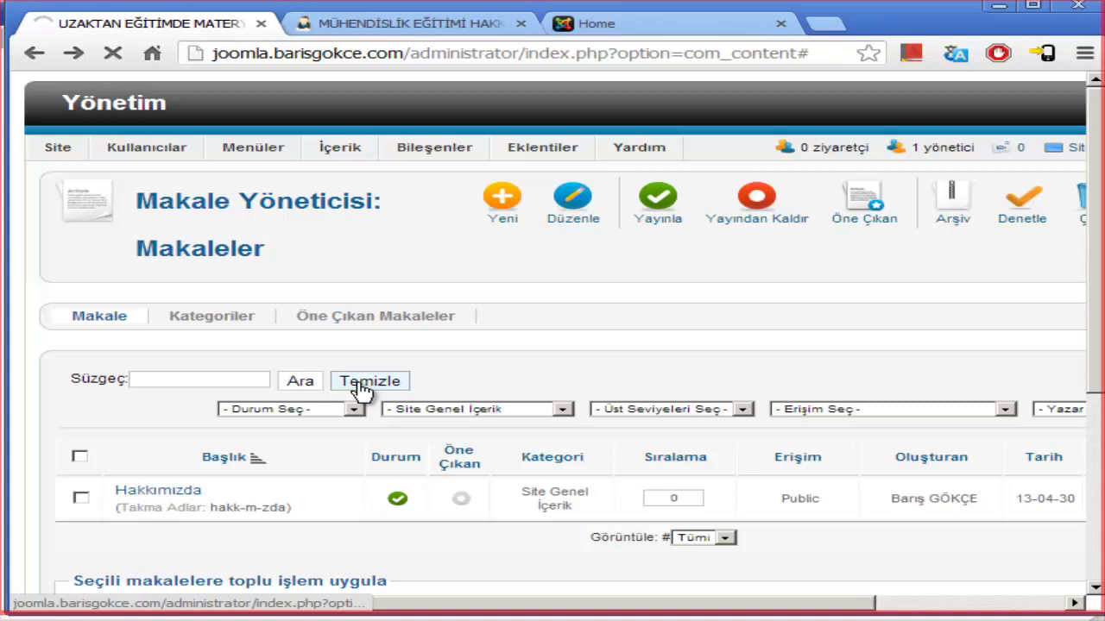
scroll(362, 393, down, 3)
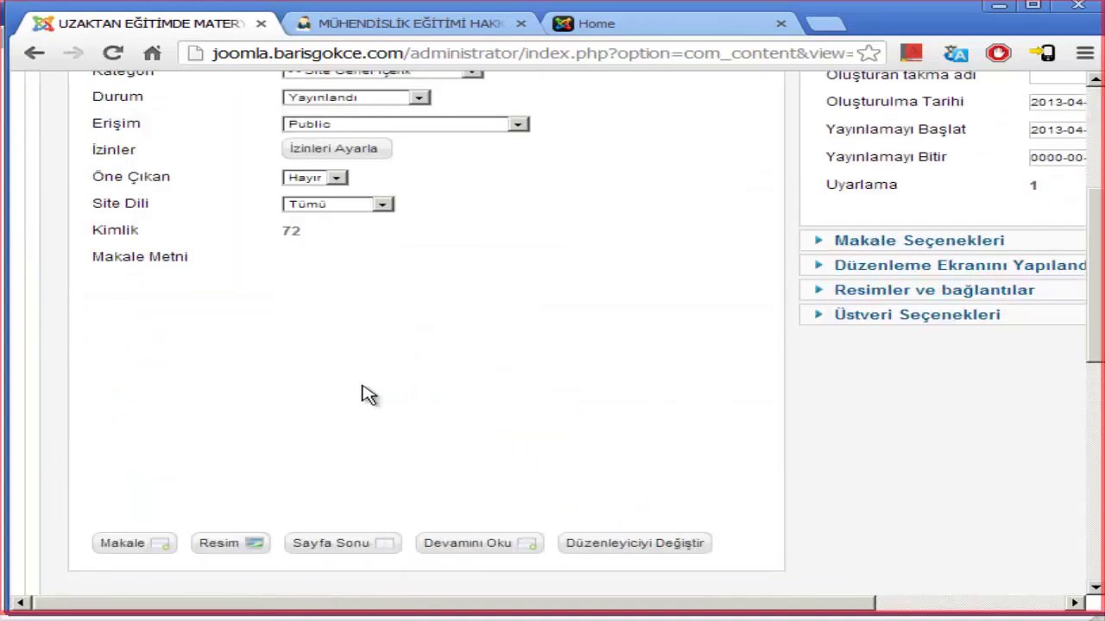
scroll(362, 392, down, 10)
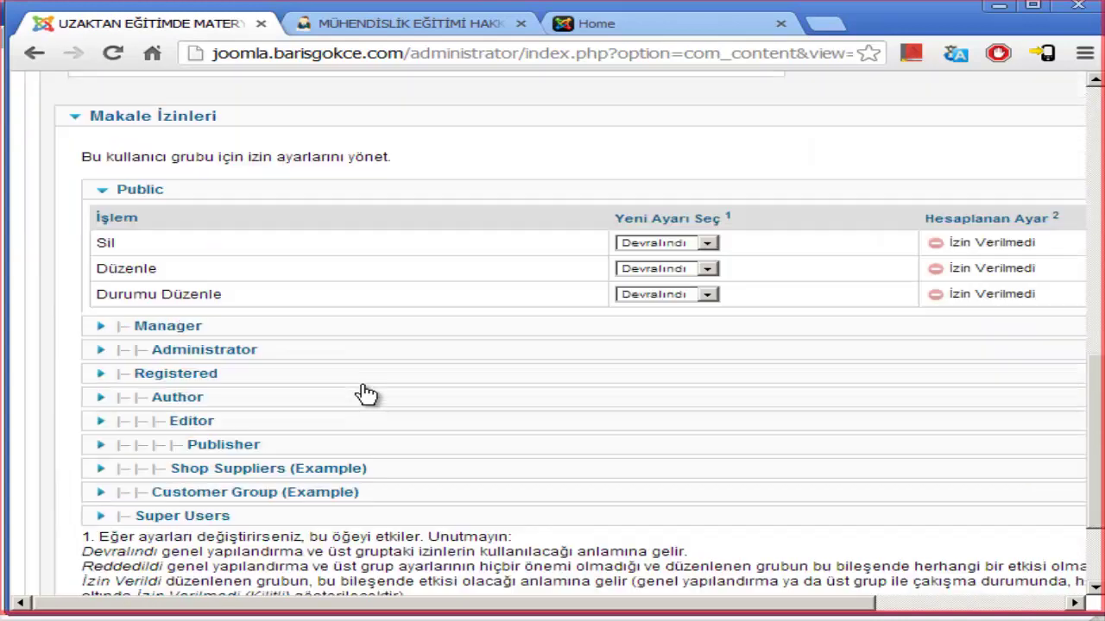
scroll(362, 393, up, 8)
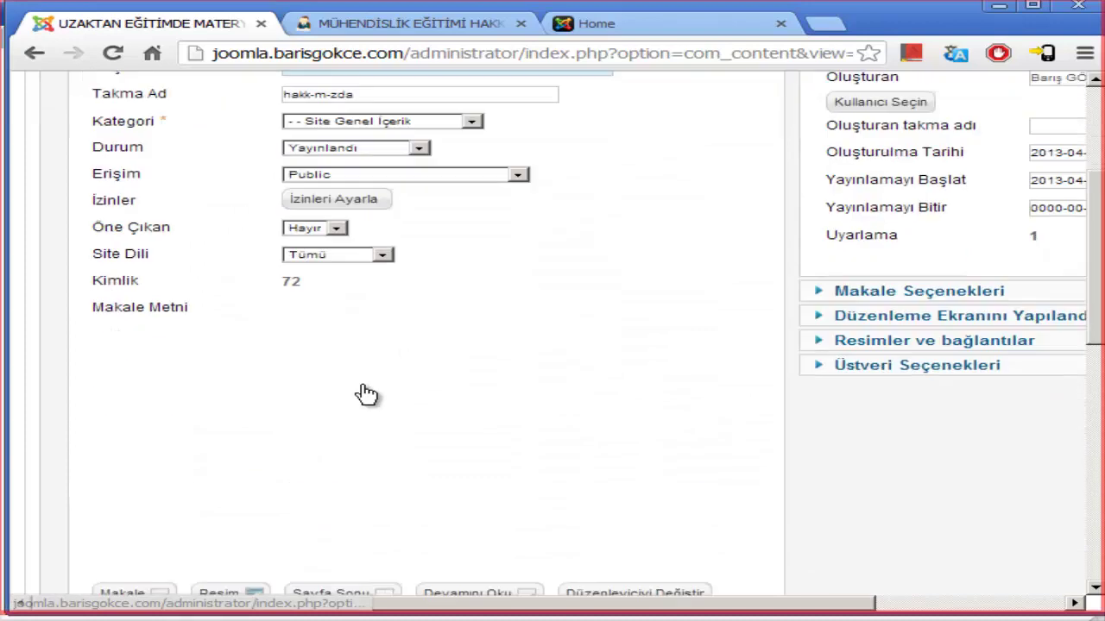
scroll(364, 394, down, 2)
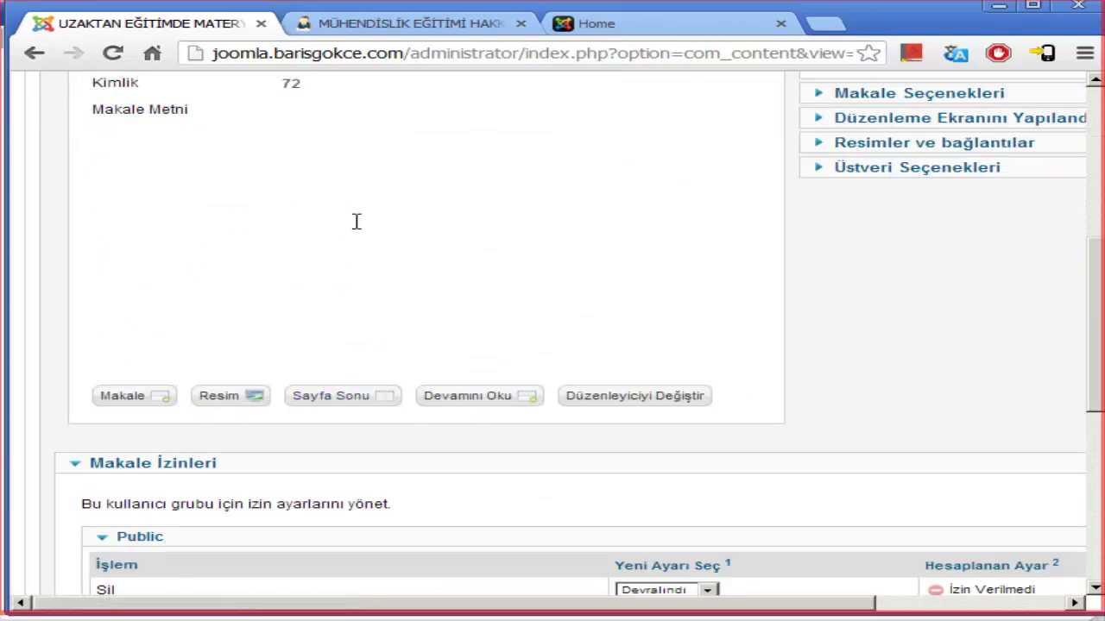
Look over the Hakkımızda article form once more and go back to the article list without saving.
scroll(402, 277, up, 3)
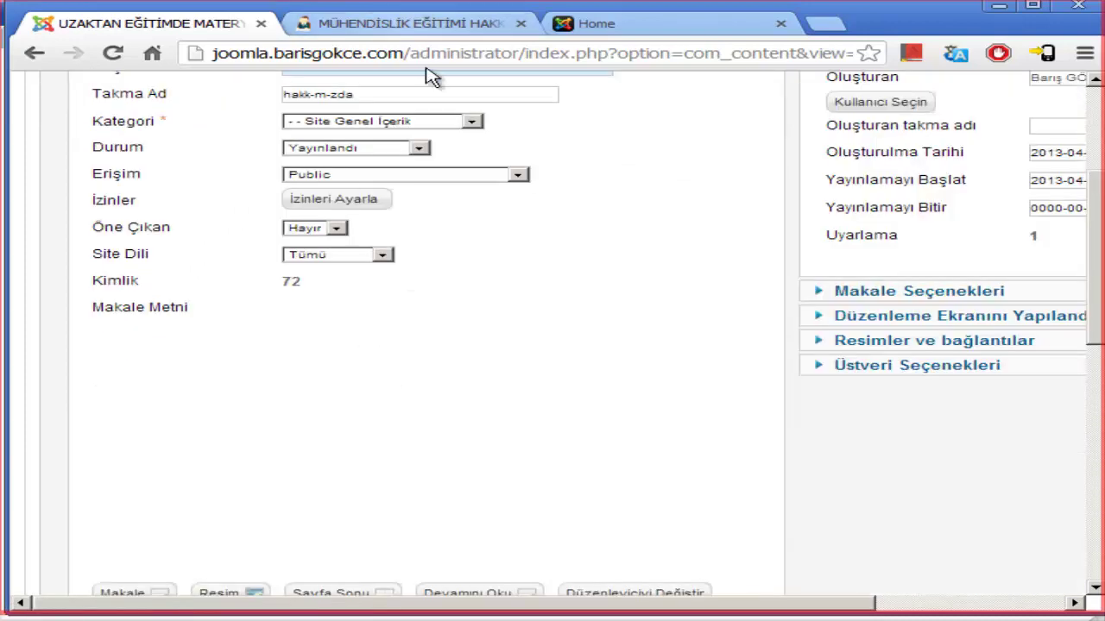
scroll(760, 195, up, 3)
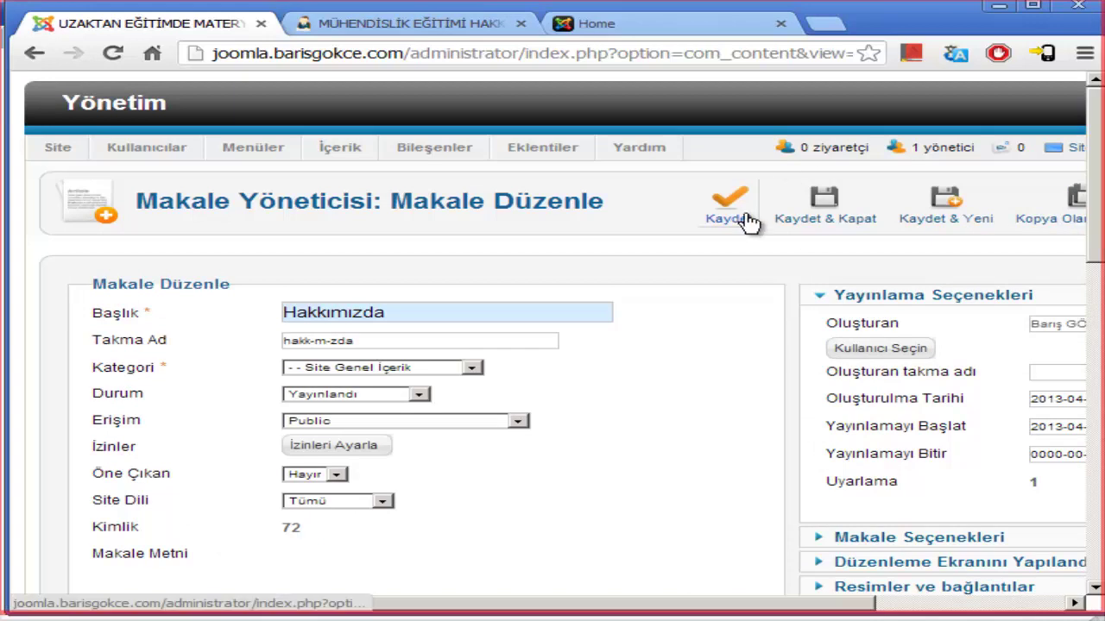
scroll(552, 389, down, 5)
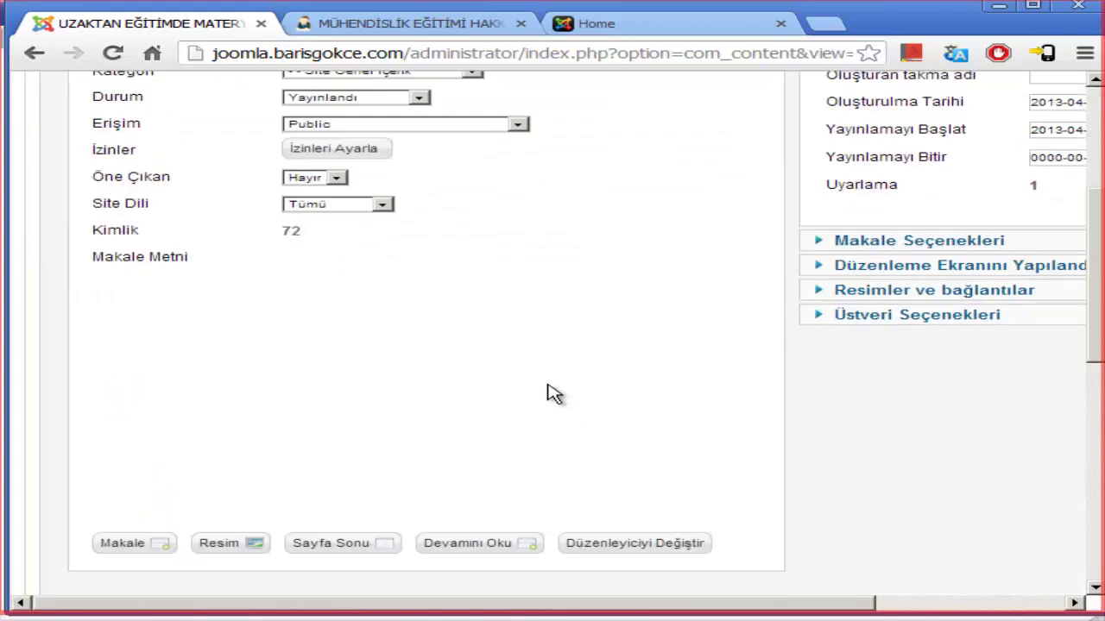
scroll(552, 389, up, 2)
scroll(196, 130, up, 2)
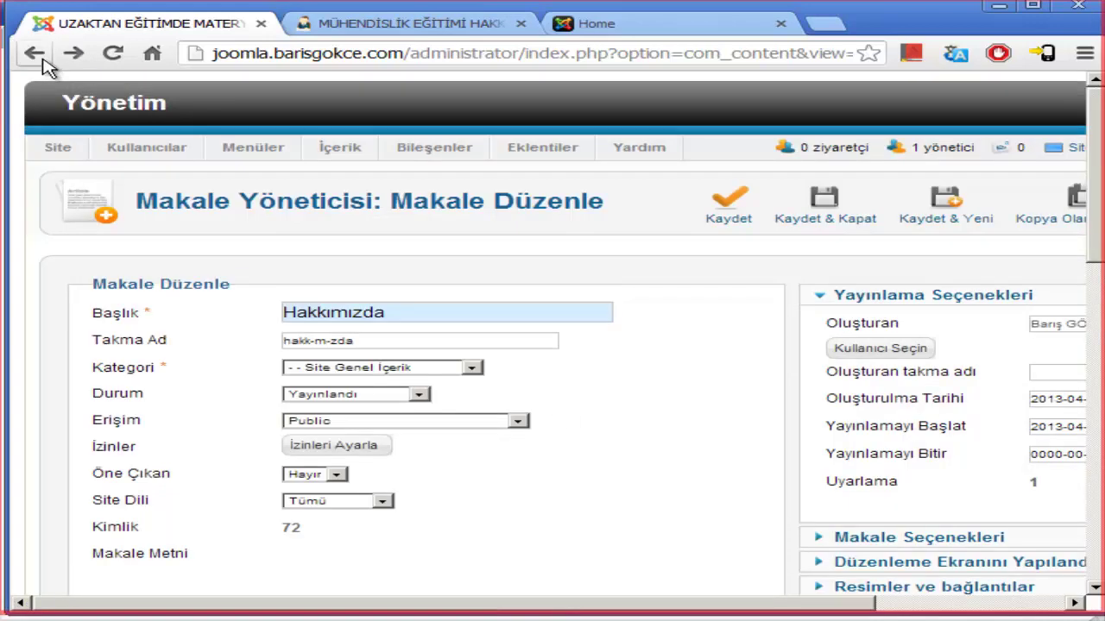
click(36, 55)
click(38, 58)
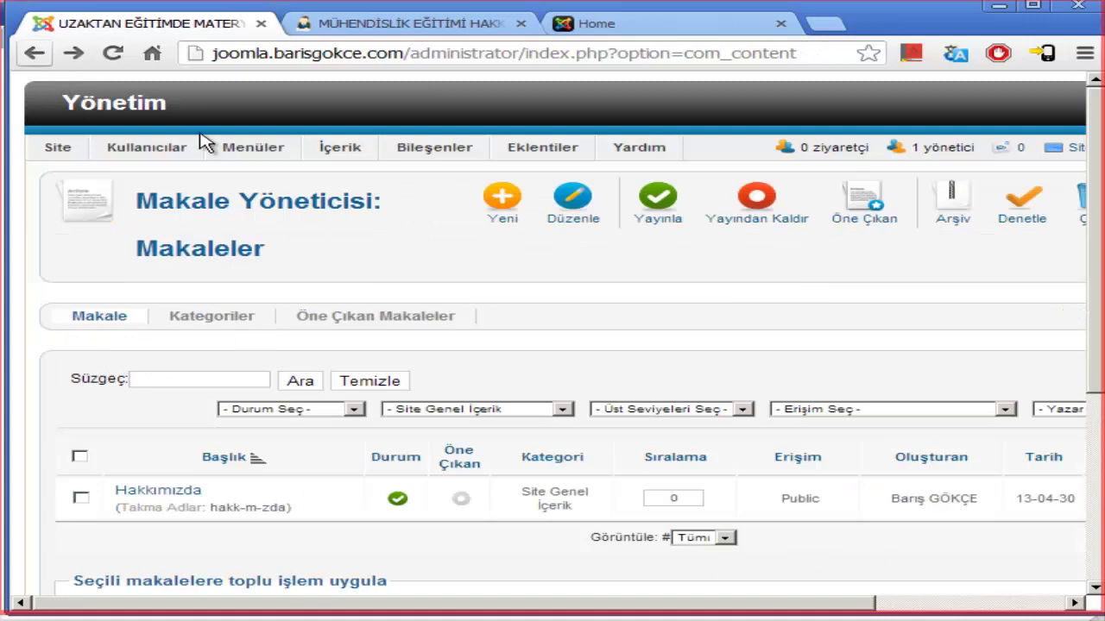
Set the language code of the Düzenleyici - TinyMCE plug-in to en, and save and close the plug-in.
mouse_move(512, 155)
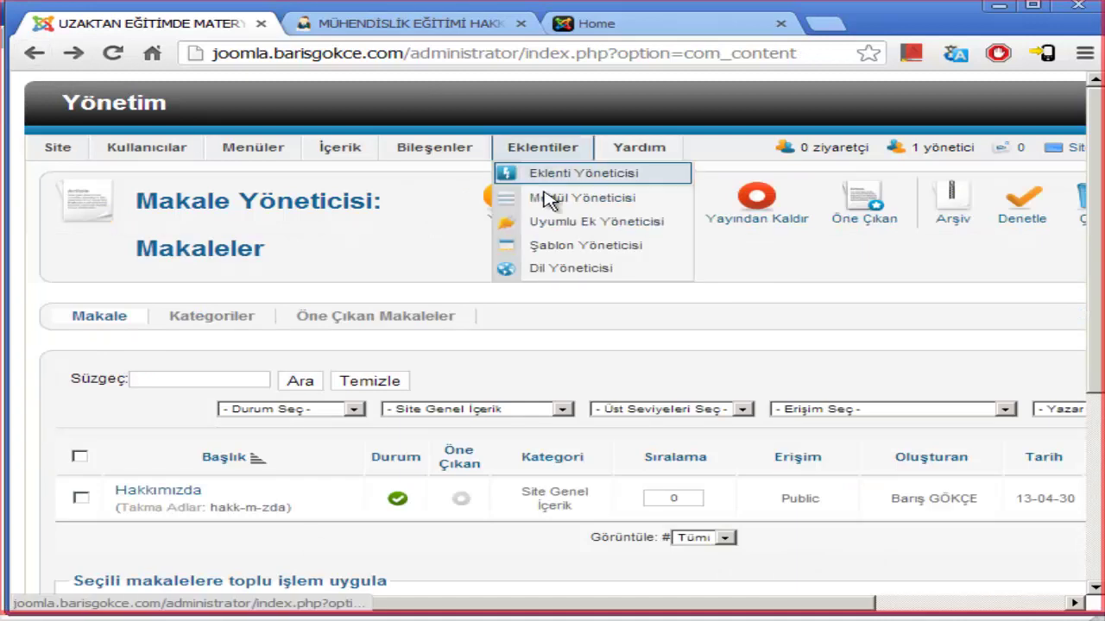
click(569, 222)
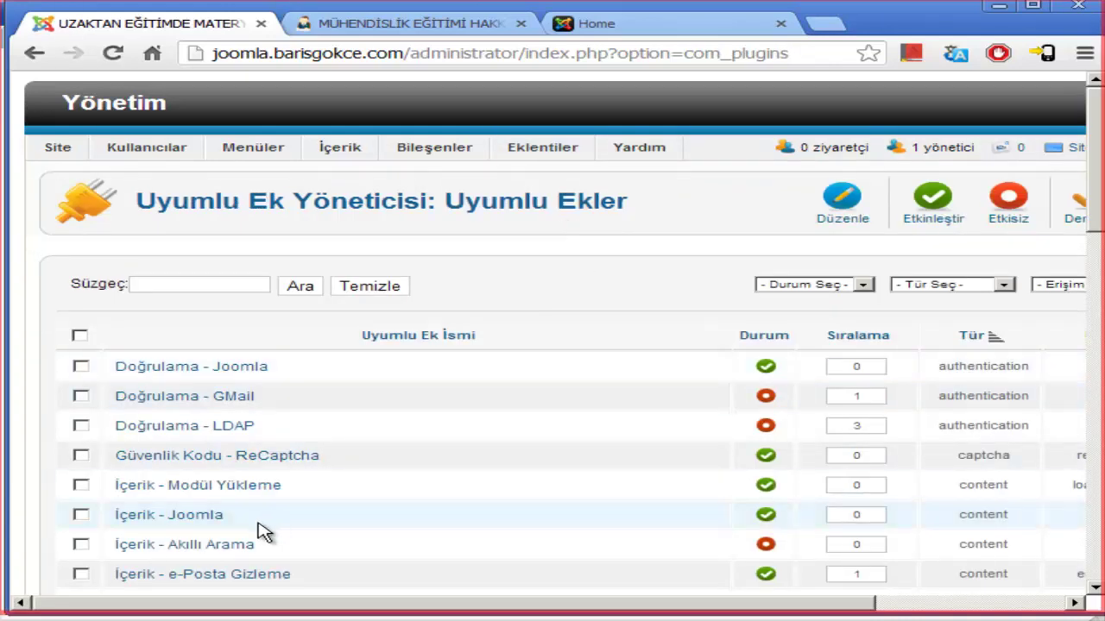
scroll(263, 526, down, 3)
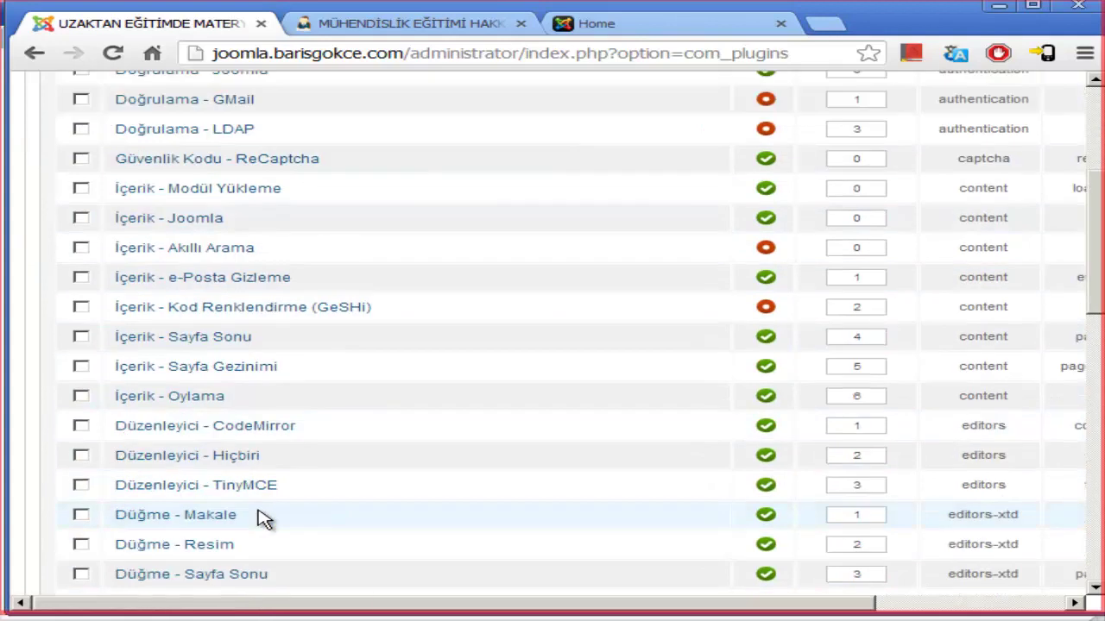
click(252, 496)
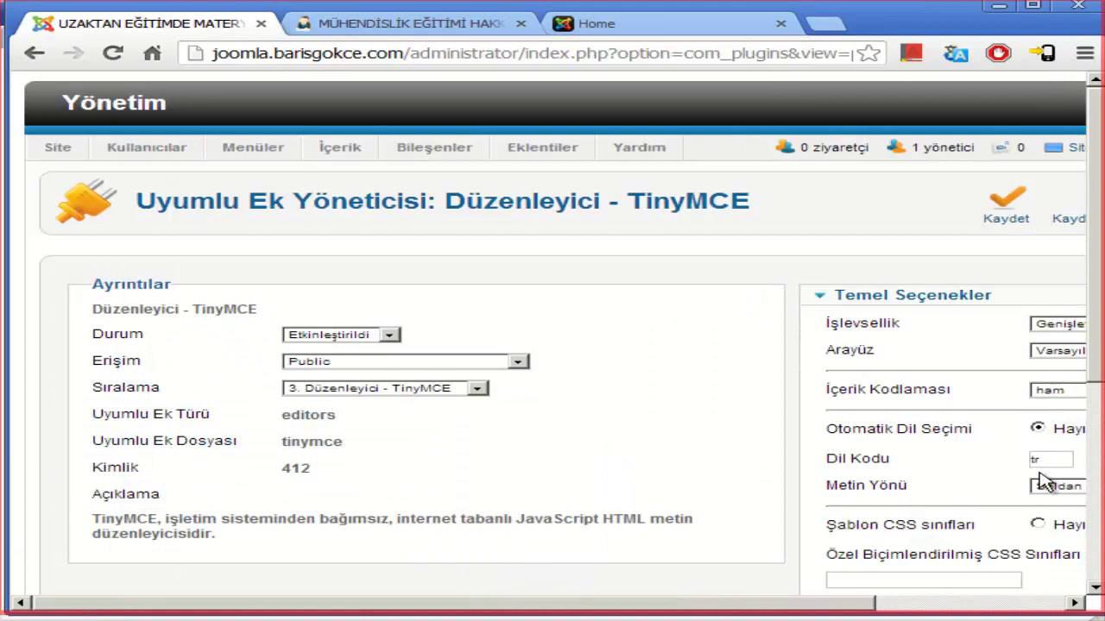
double_click(1041, 462)
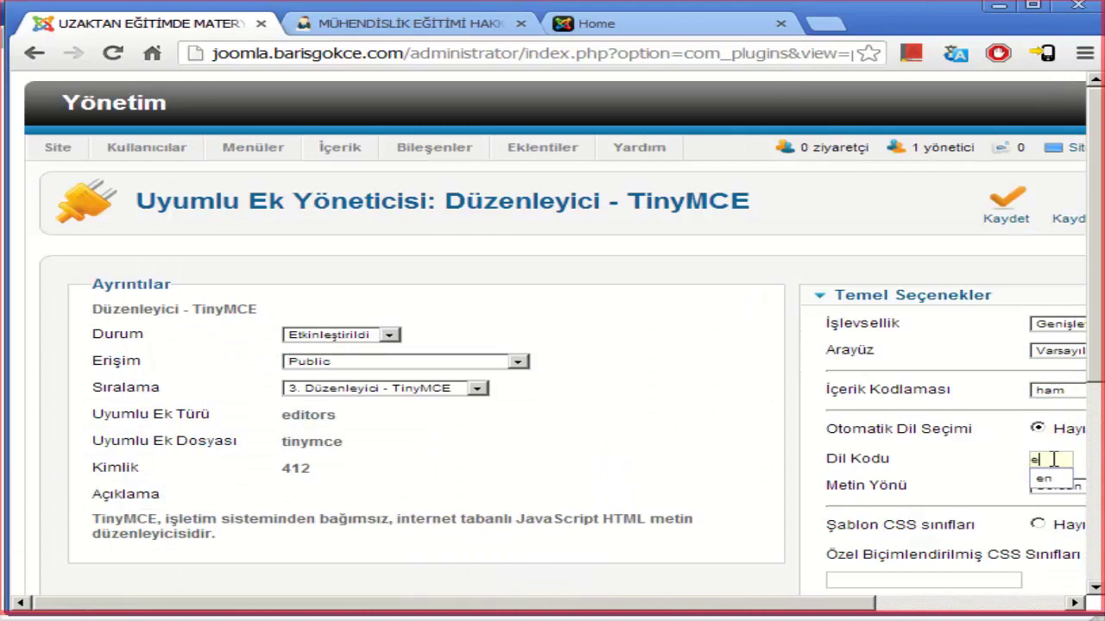
text(en)
click(1062, 222)
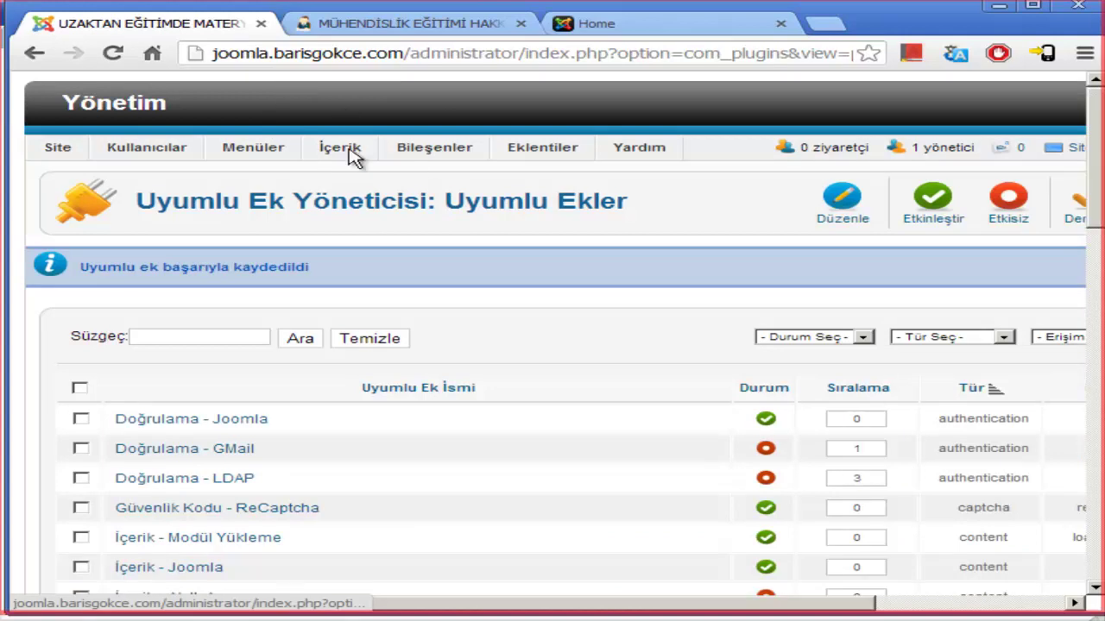
Go to the article manager and reopen the Hakkımızda article for editing.
mouse_move(348, 154)
mouse_move(397, 172)
mouse_move(411, 197)
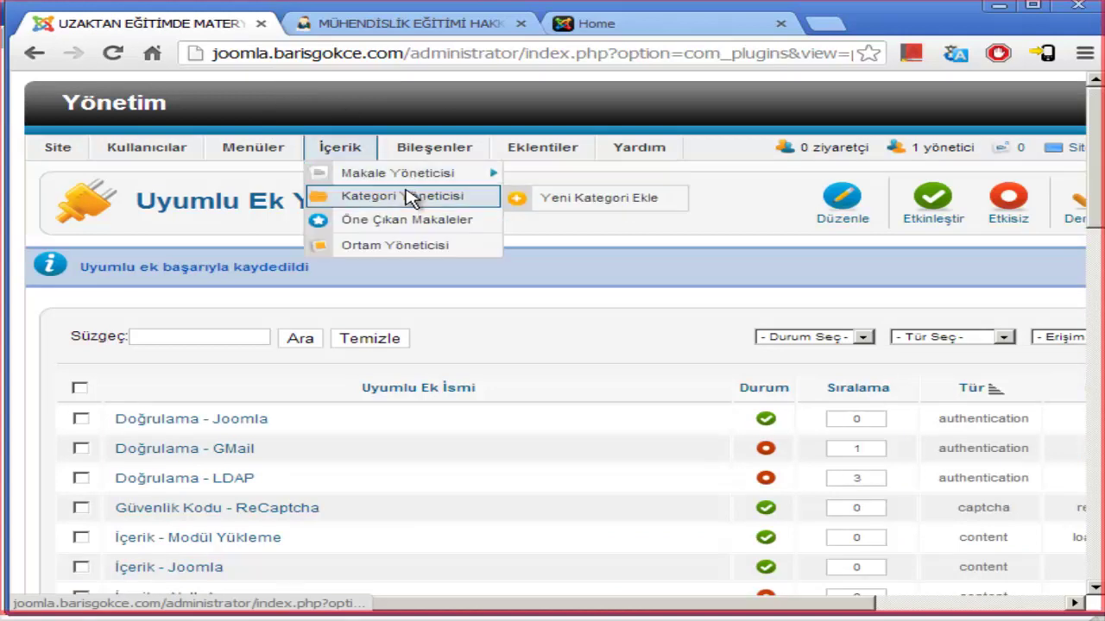
click(407, 174)
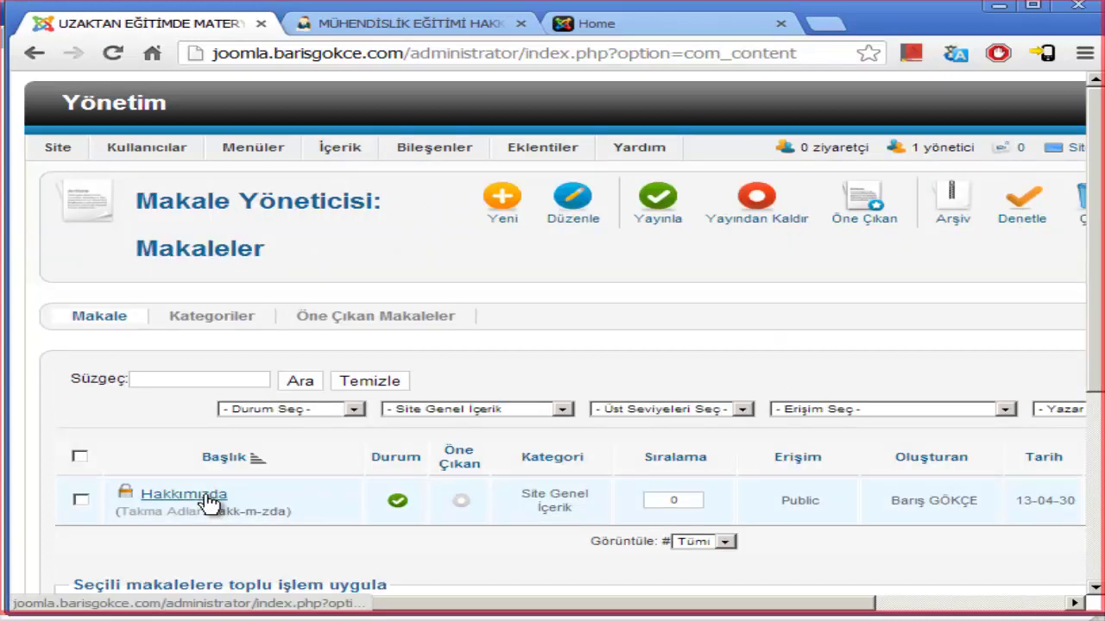
click(207, 497)
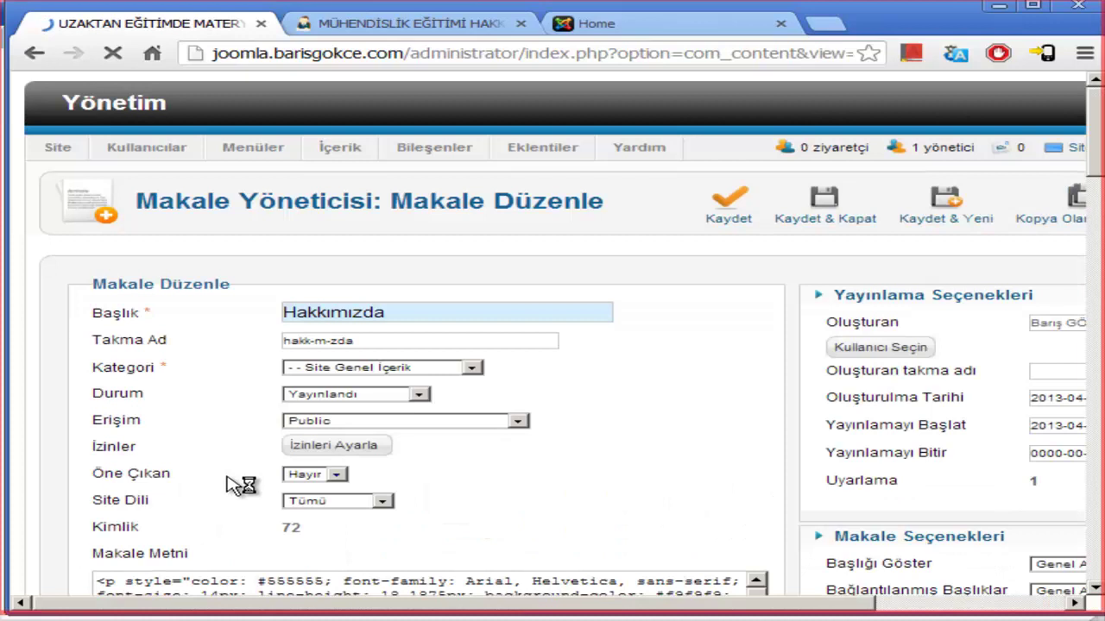
Examine the TinyMCE toolbar and the text of the Hakkımızda article, and close the article without saving.
scroll(337, 449, down, 2)
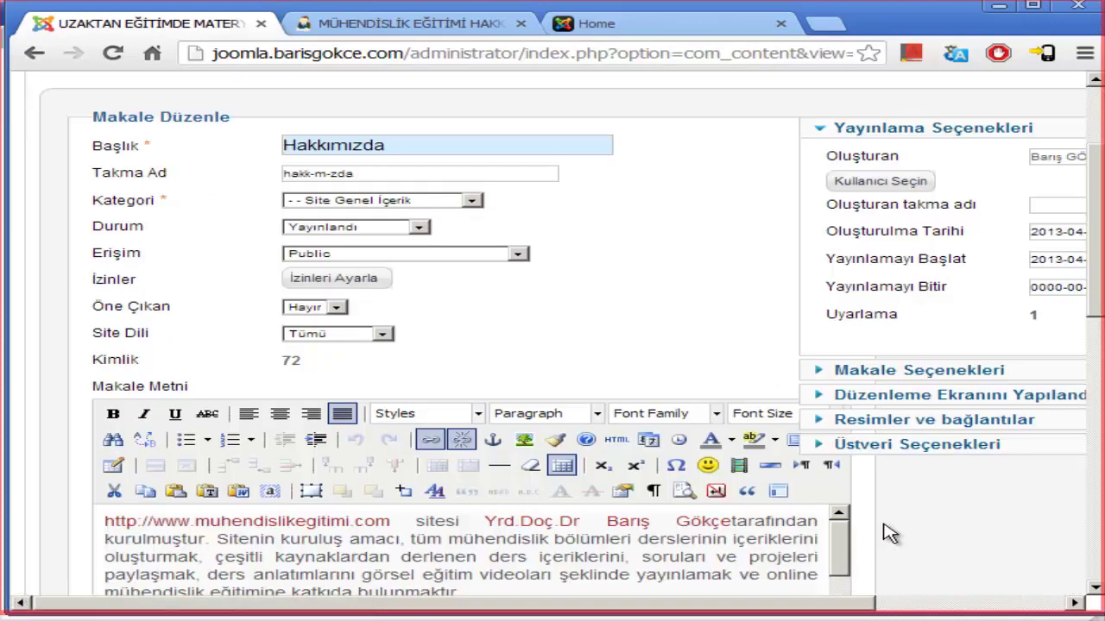
scroll(776, 543, down, 2)
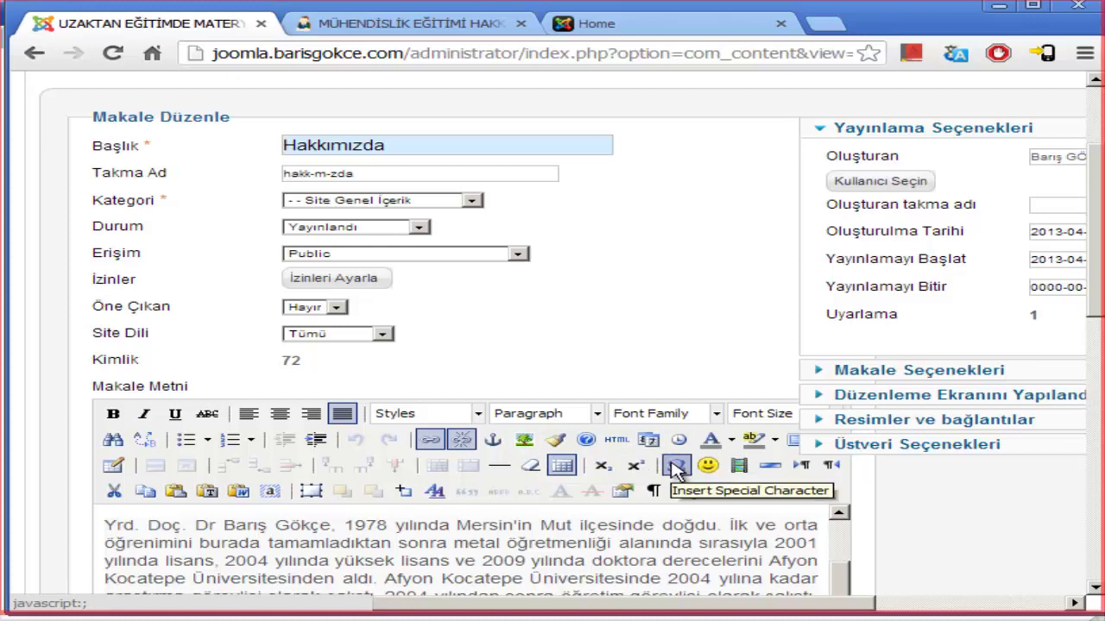
scroll(582, 406, down, 3)
scroll(545, 397, up, 2)
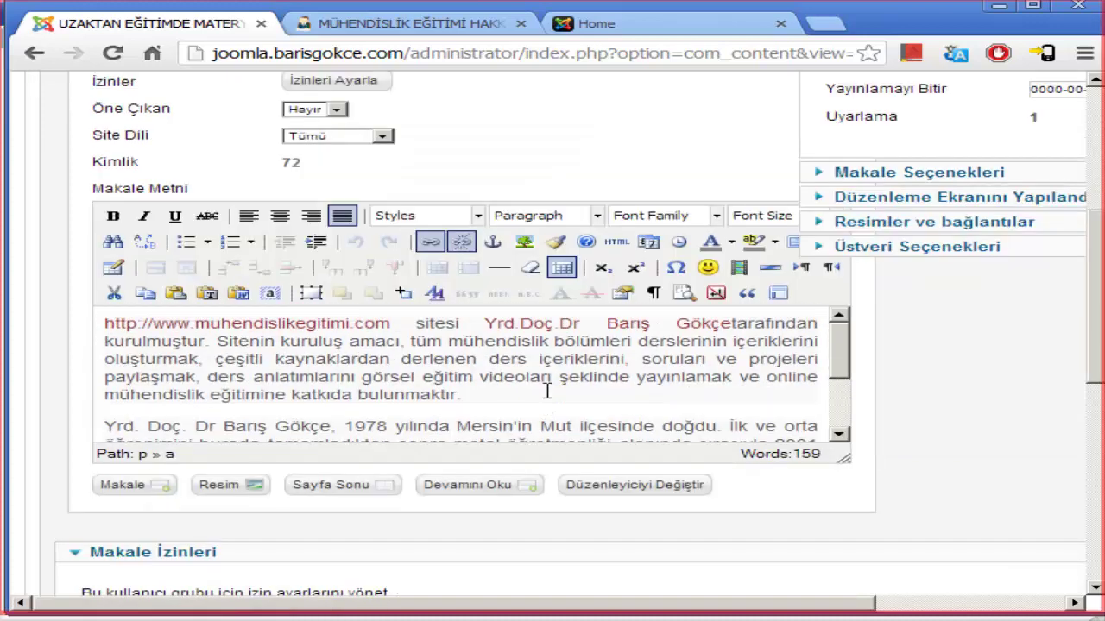
scroll(544, 388, down, 2)
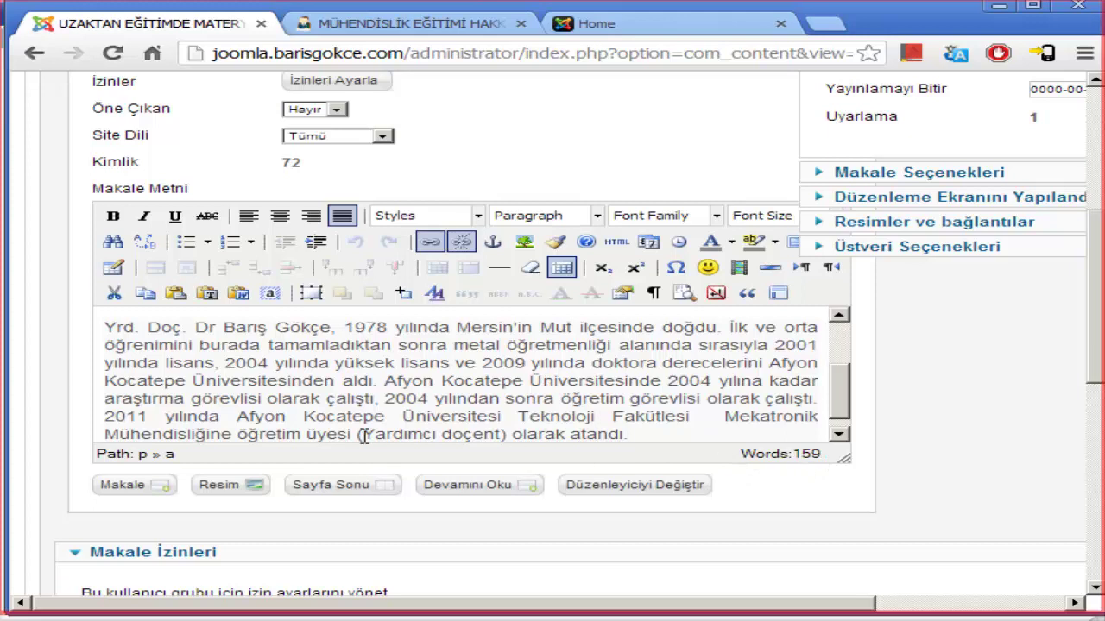
scroll(365, 414, up, 6)
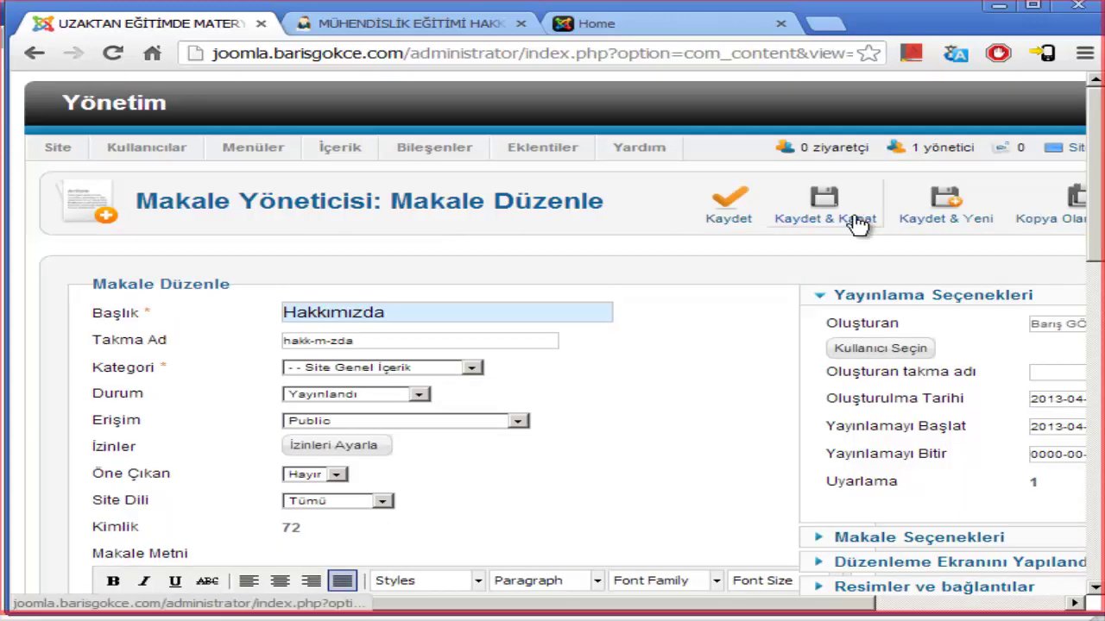
click(978, 604)
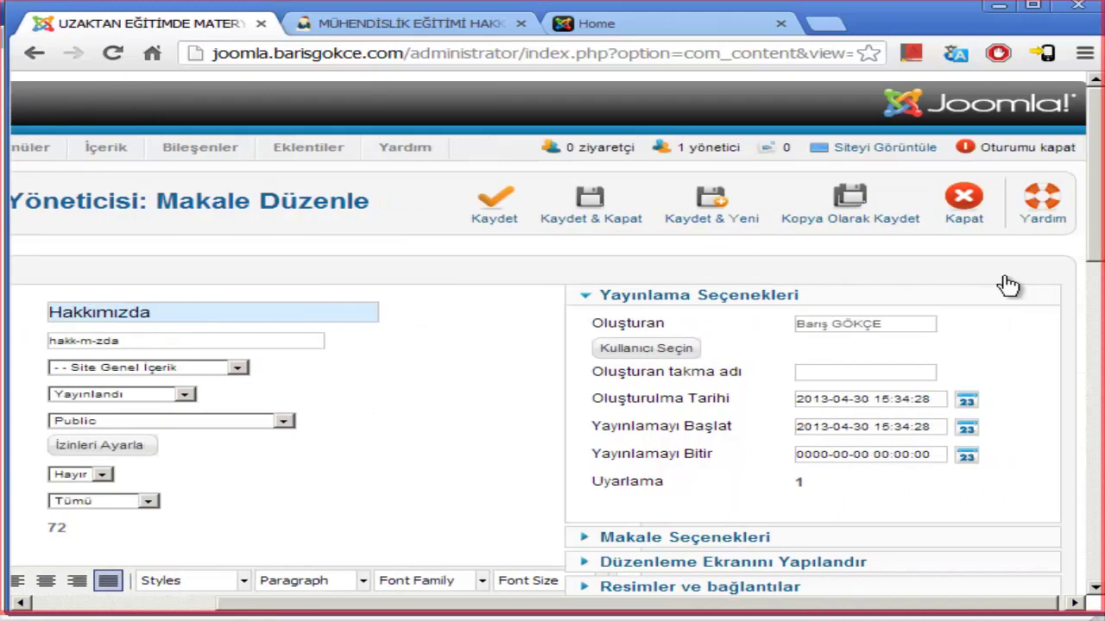
click(964, 201)
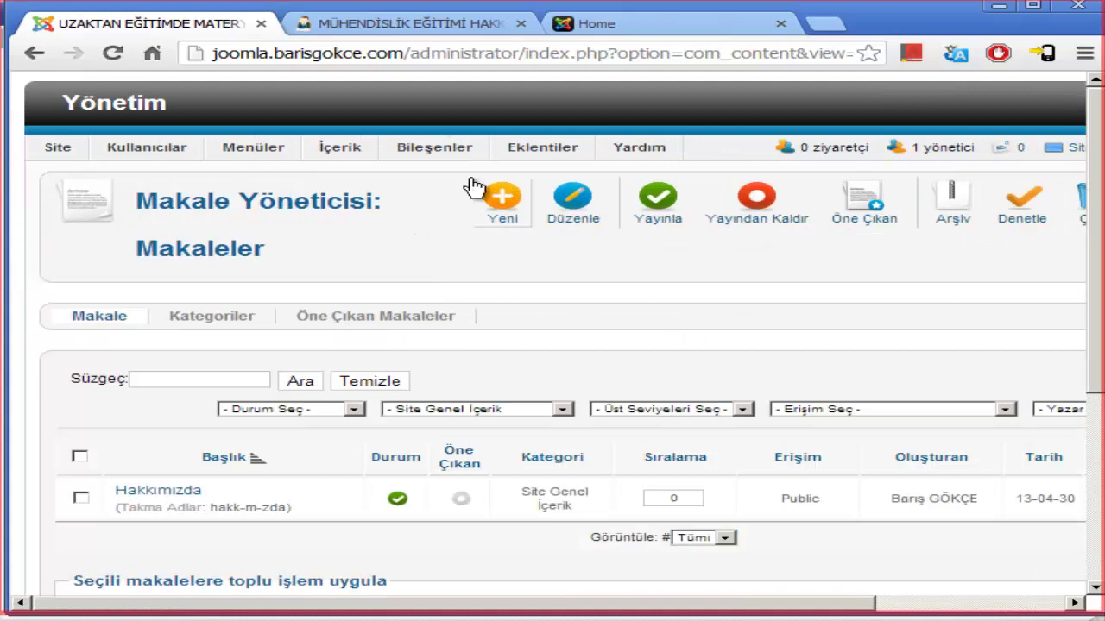
Try to add and save a new article titled Projeler with a body sentence ending in "Bölümde Projelerimizi görebilirsiniz".
mouse_move(372, 150)
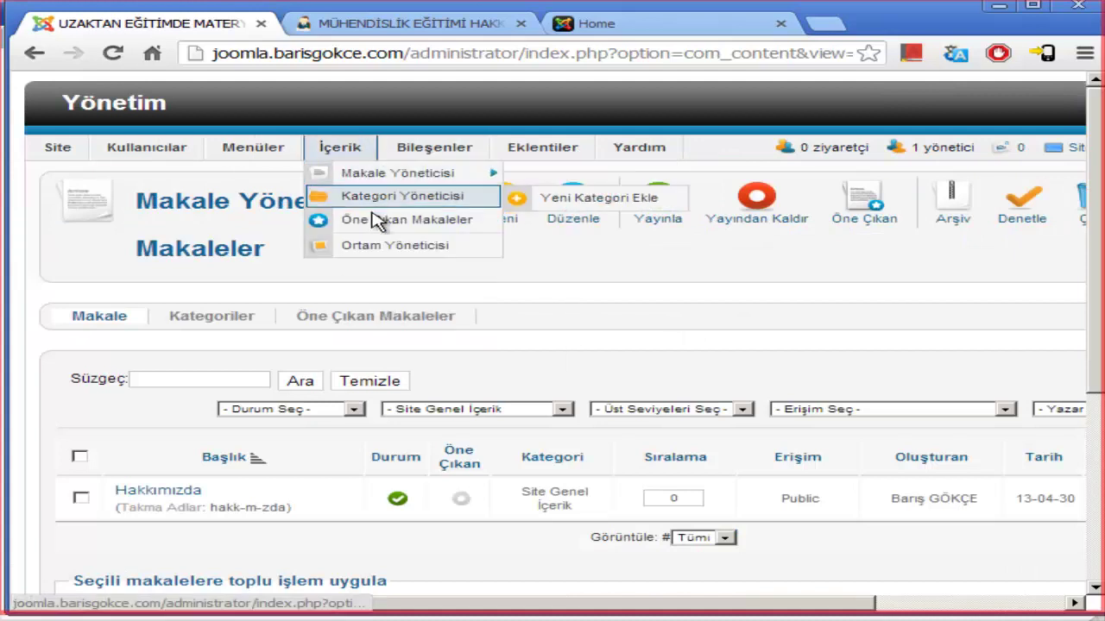
mouse_move(370, 173)
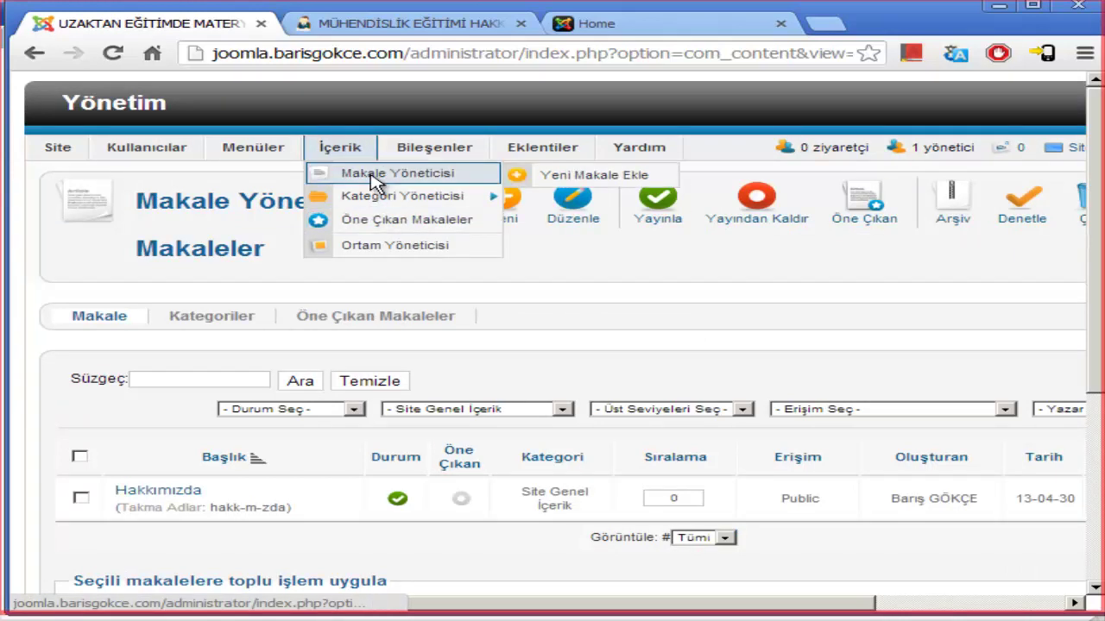
click(560, 177)
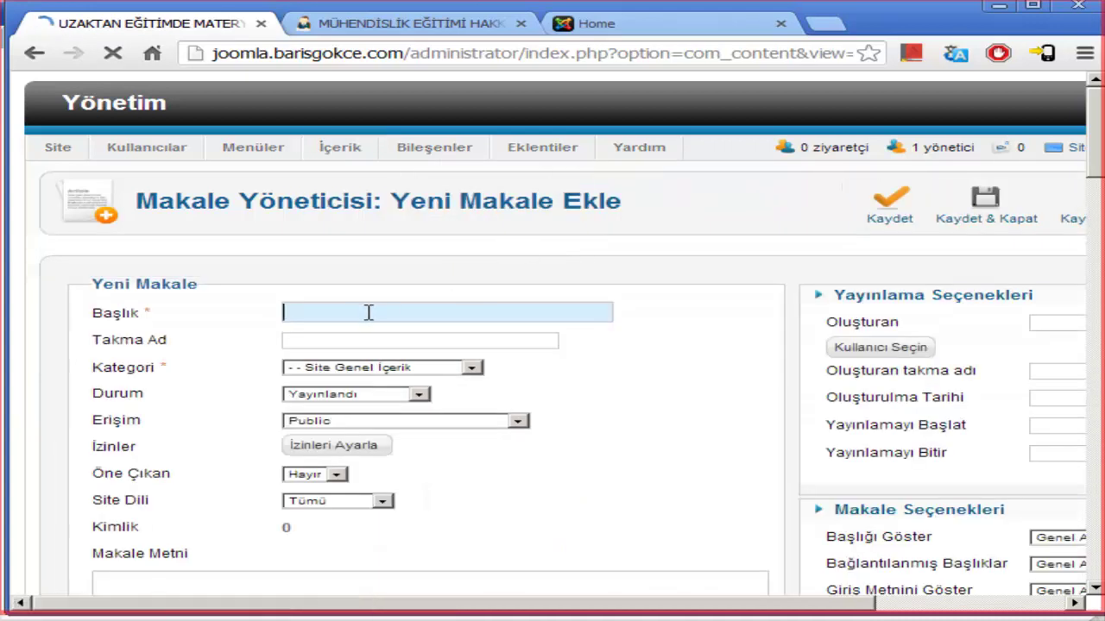
text(Projeler)
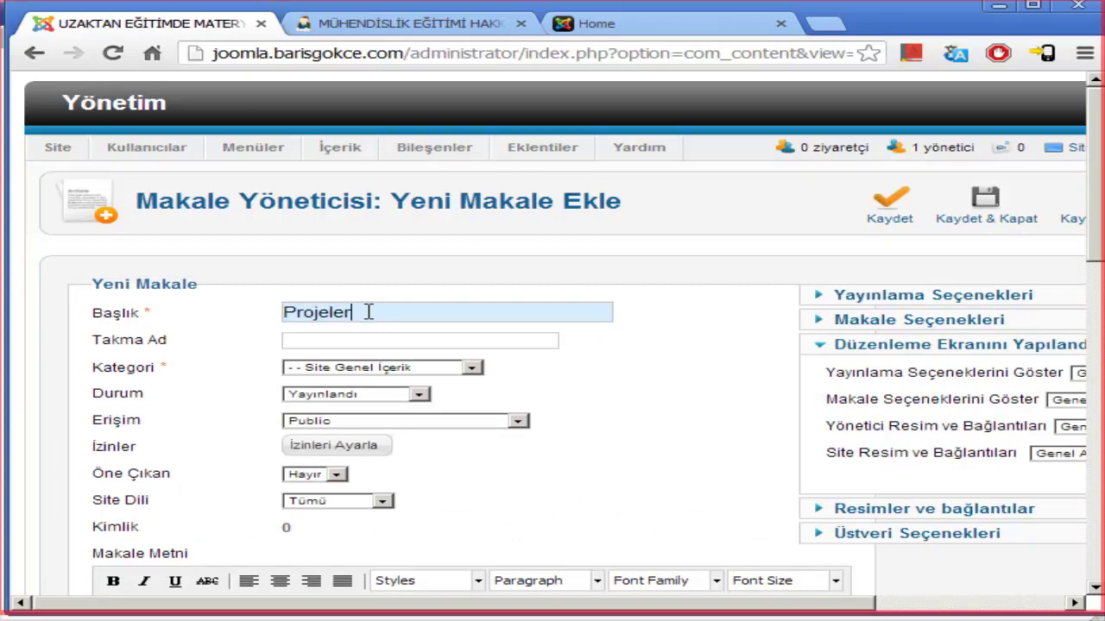
scroll(456, 309, down, 2)
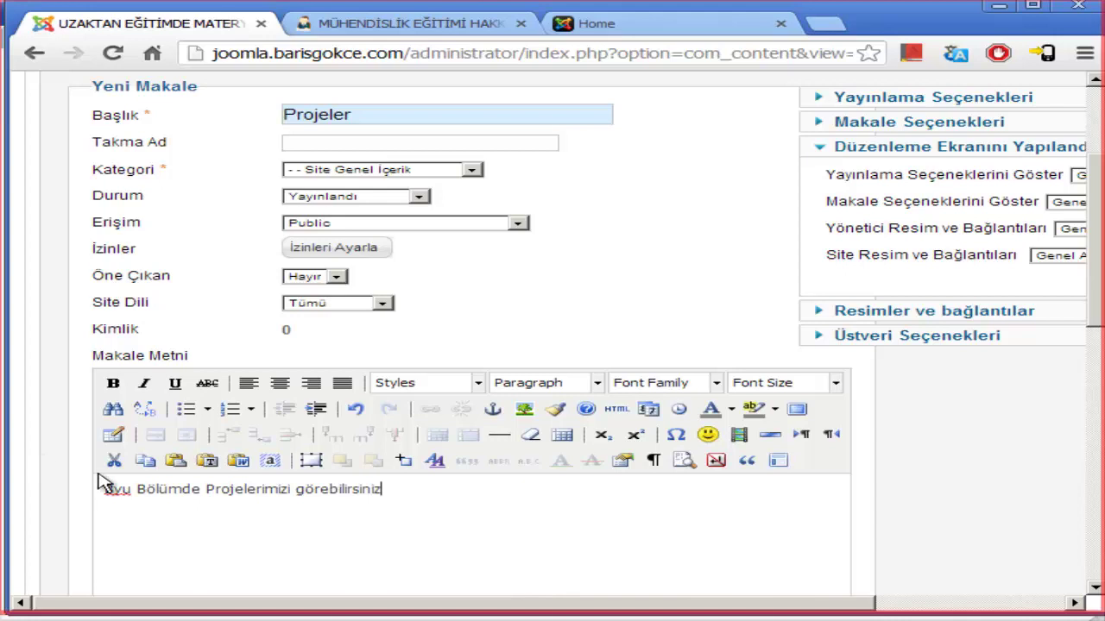
scroll(562, 414, up, 3)
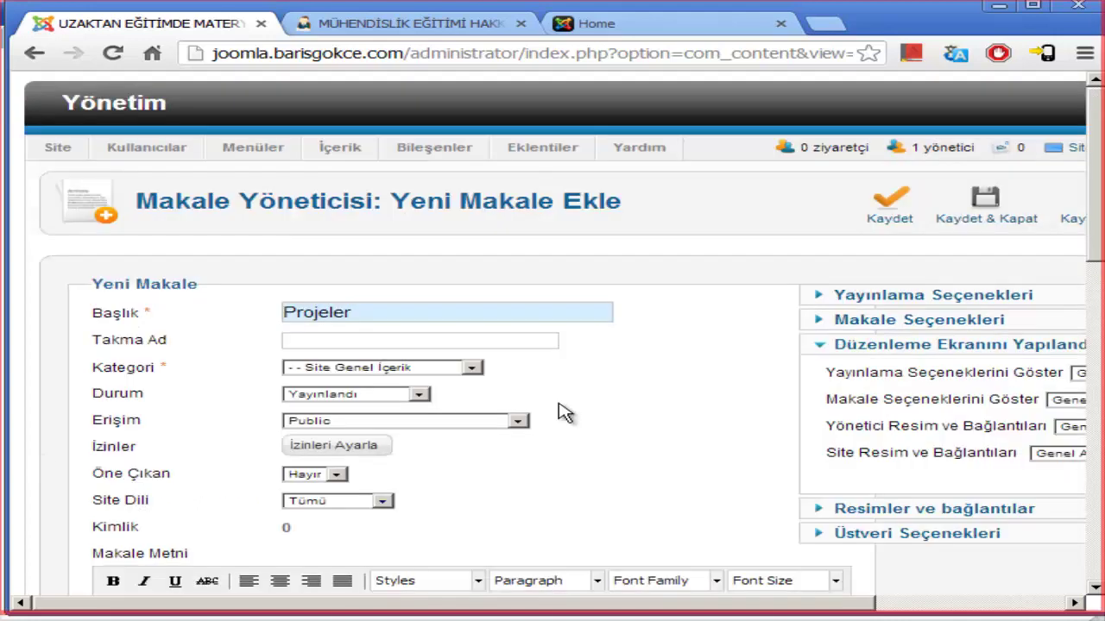
click(986, 223)
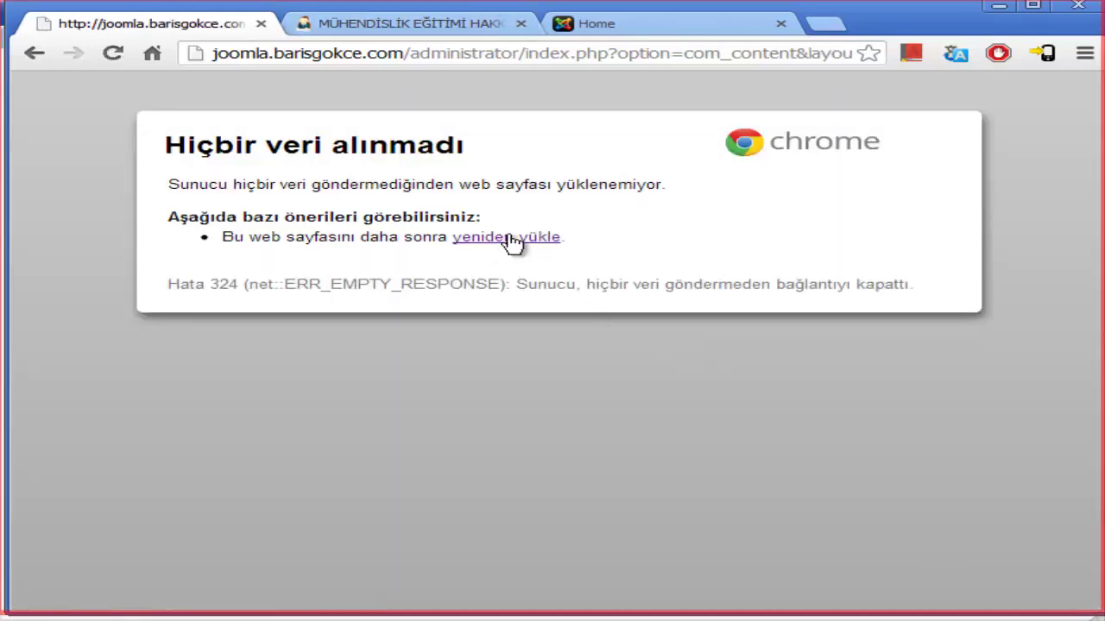
Reload the failed page and filter the article list by the category Site Genel İçerik.
click(509, 238)
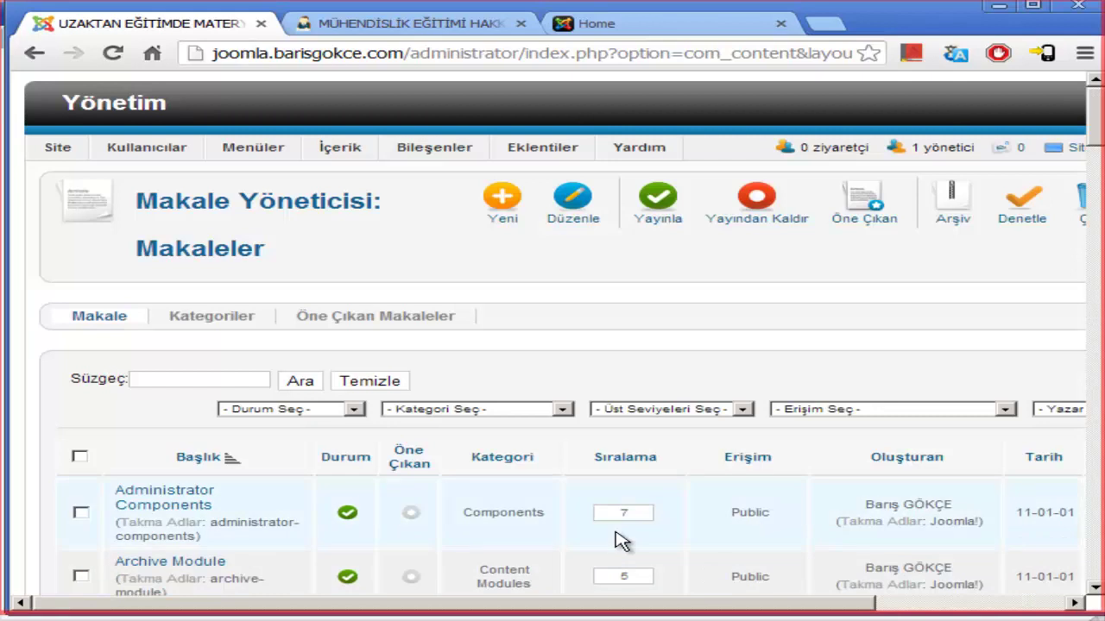
scroll(630, 453, down, 2)
scroll(632, 455, up, 2)
click(681, 409)
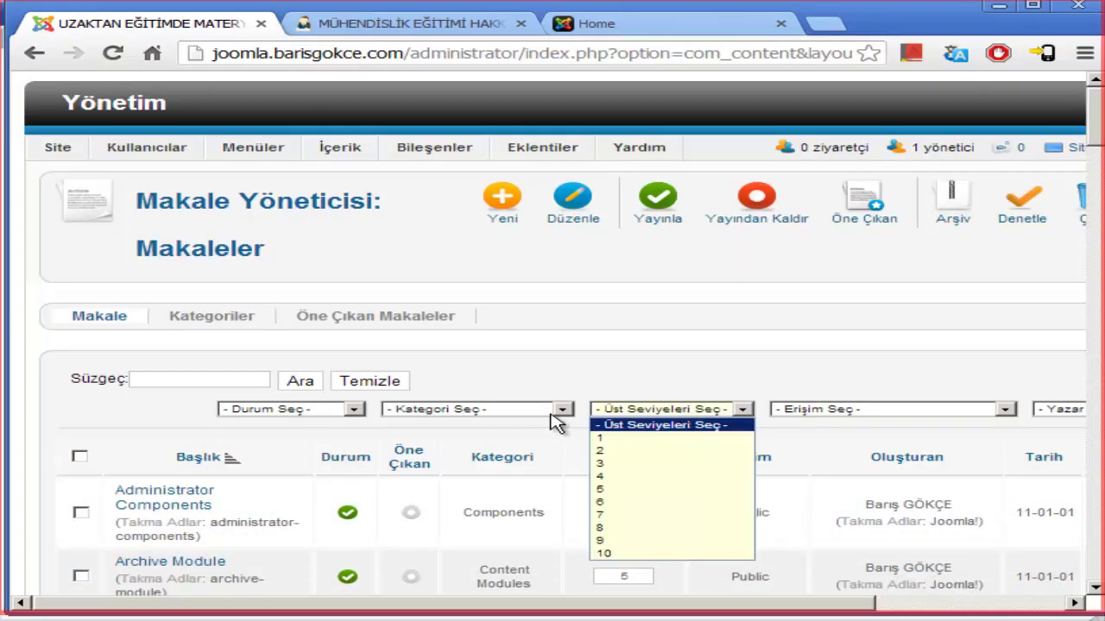
click(561, 409)
scroll(561, 380, down, 2)
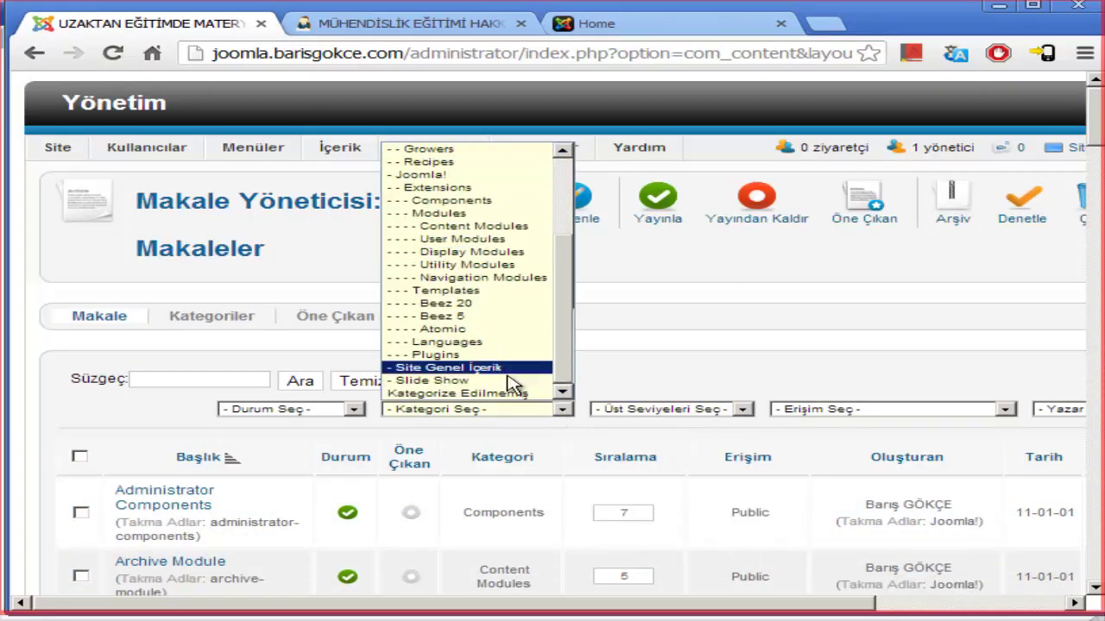
click(509, 368)
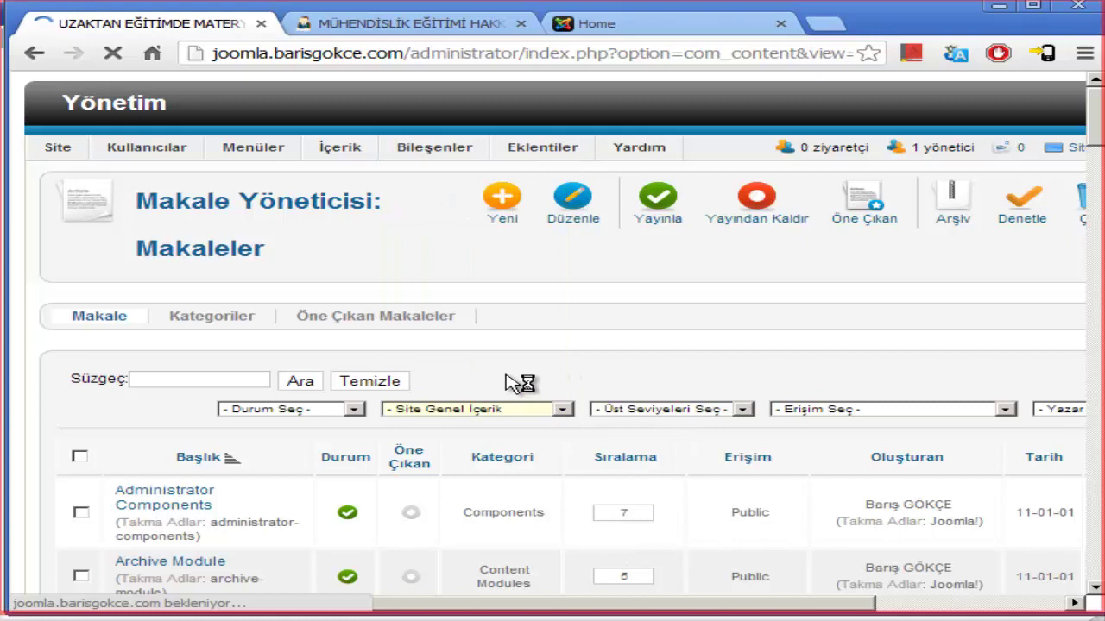
Start another new article in the Site Genel İçerik category and title it Projeler.
click(500, 211)
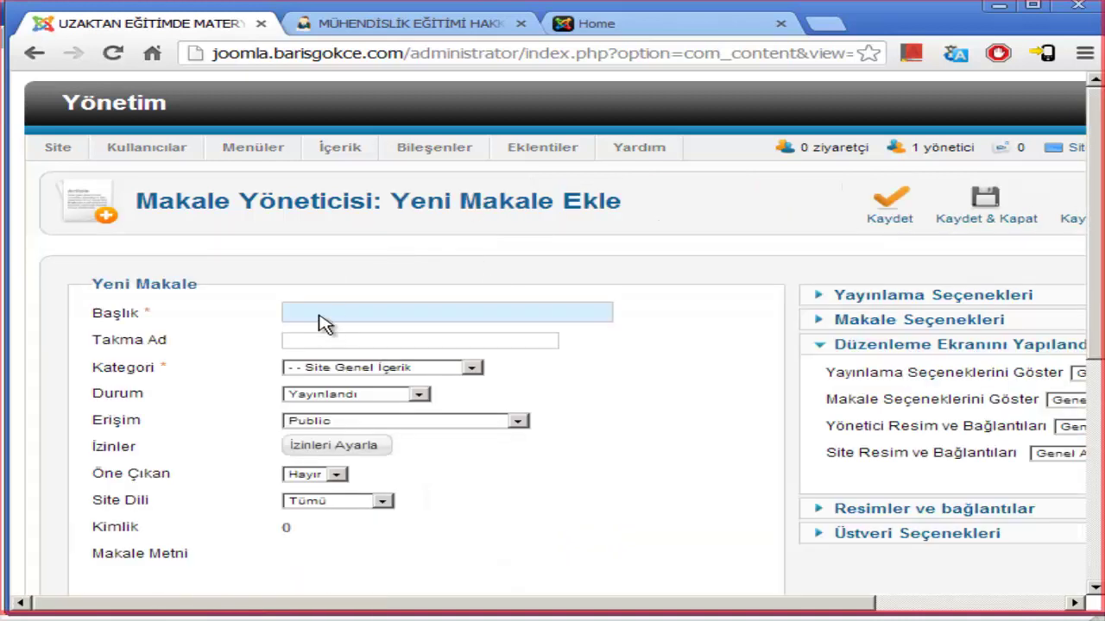
text(Projeler)
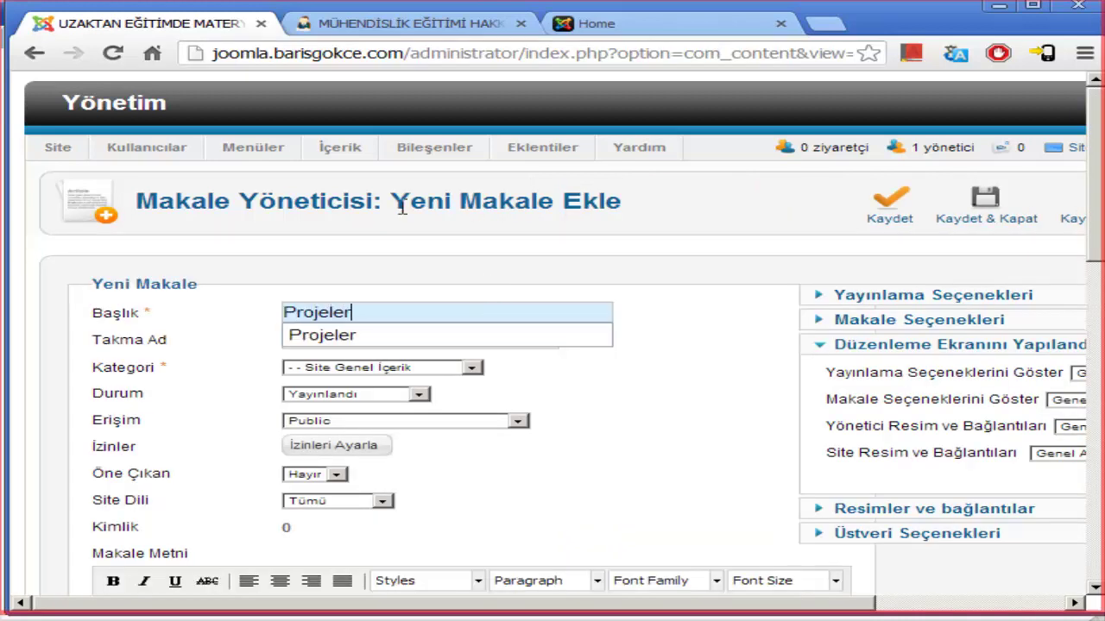
scroll(467, 433, down, 3)
scroll(467, 433, down, 5)
scroll(451, 222, up, 4)
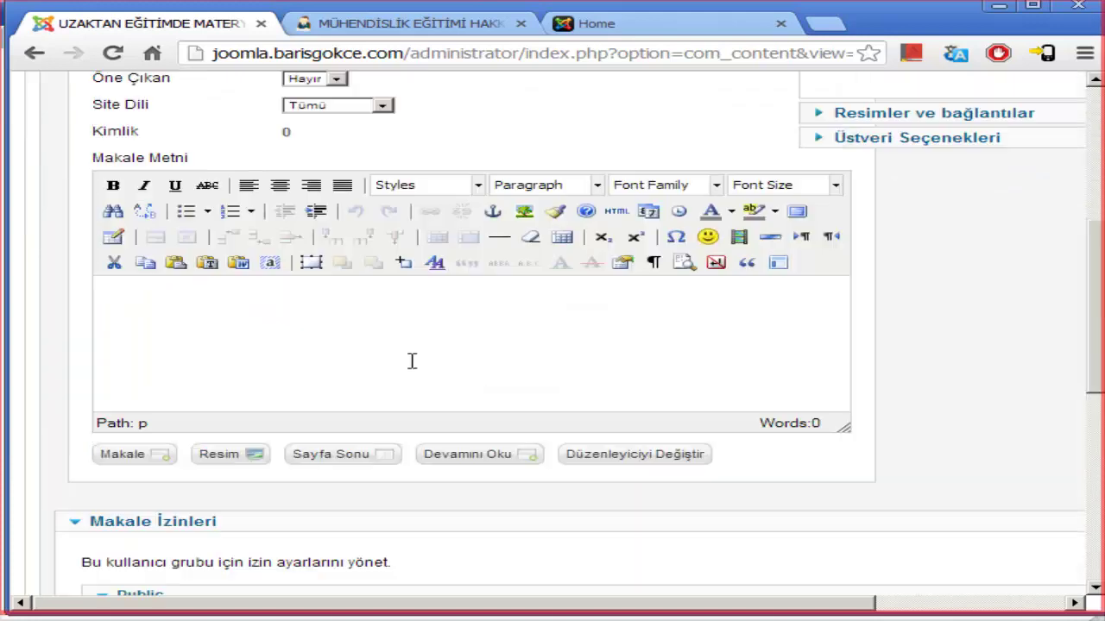
Enter the article text "Bu bölümde projelerimizi görebilirsiniz" and try to save and close the article.
text(Bu bölü)
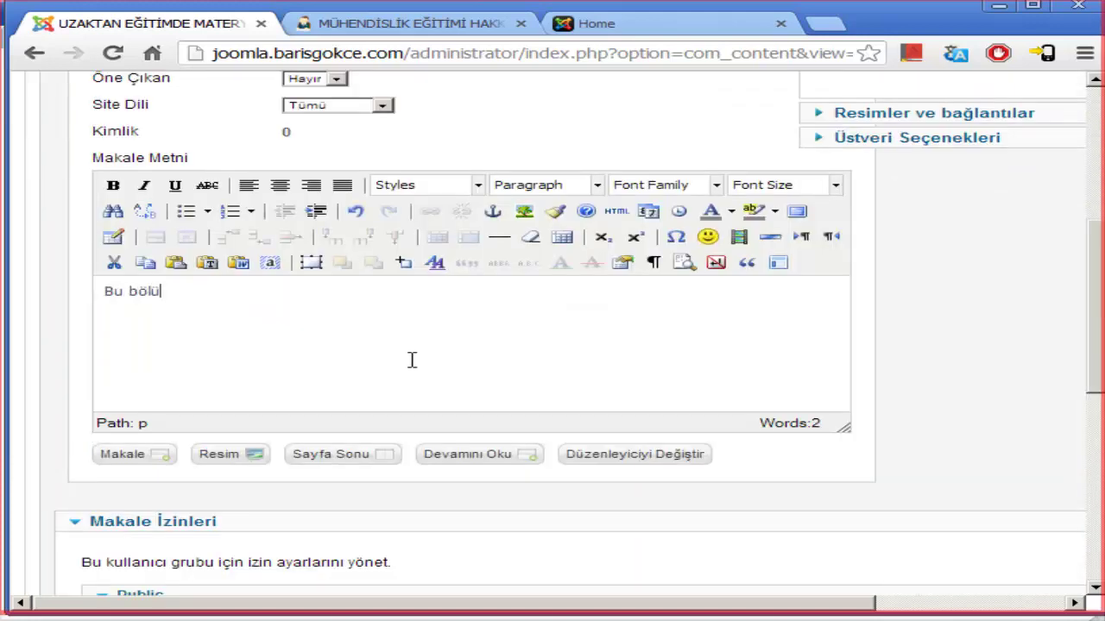
text(mde projeler)
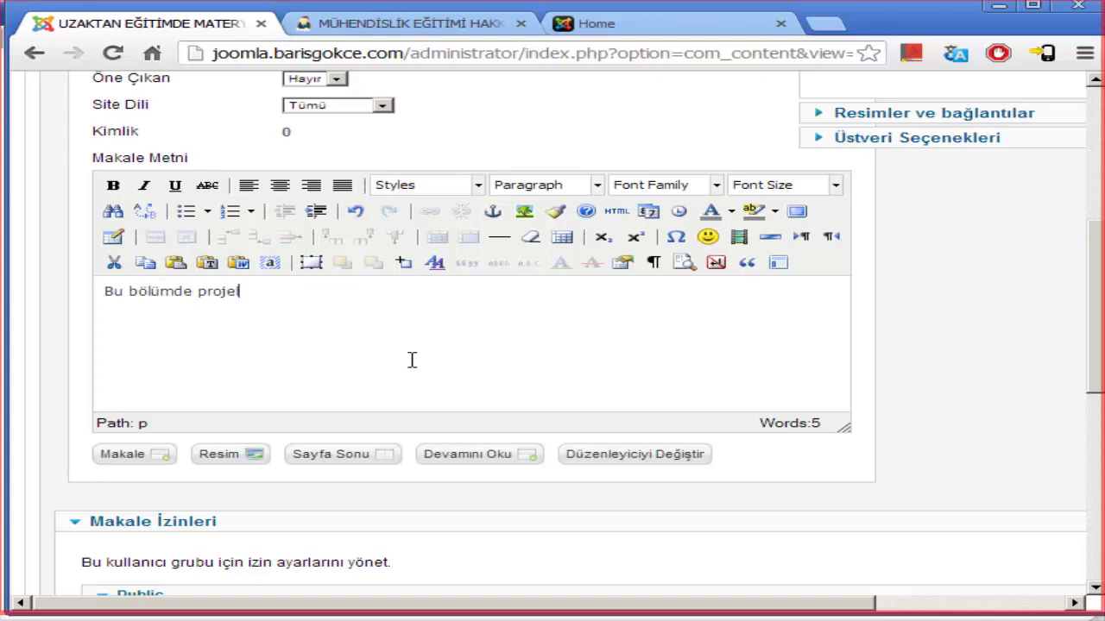
text(imizi görebil)
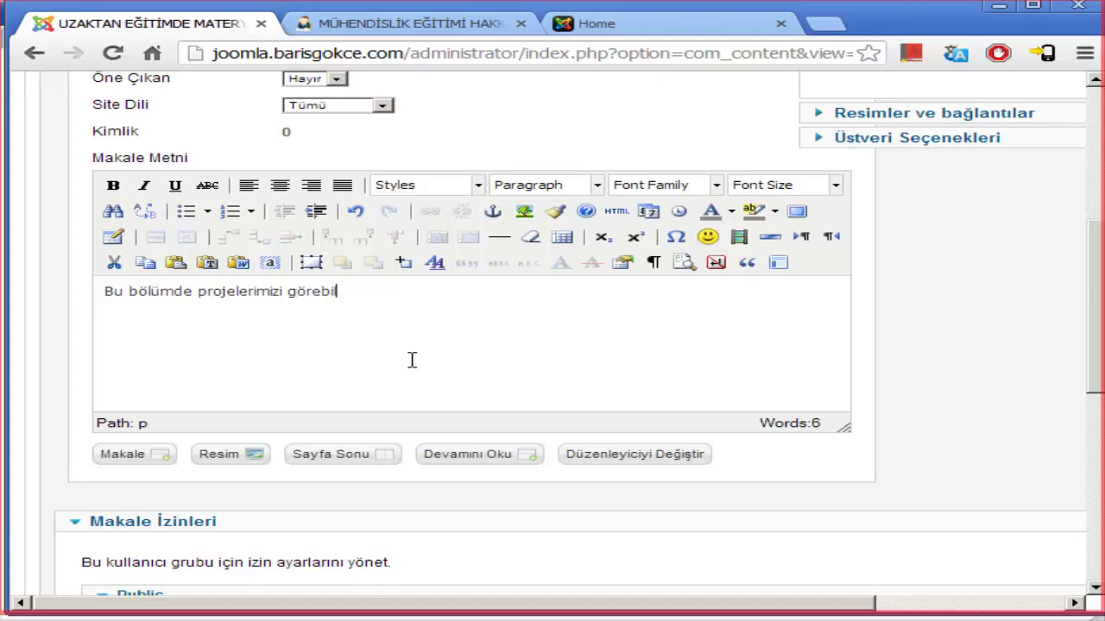
text(rsiniz)
key(Left)
key(Left)
key(Left)
key(Left)
key(Left)
key(Left)
text(i)
scroll(786, 365, up, 5)
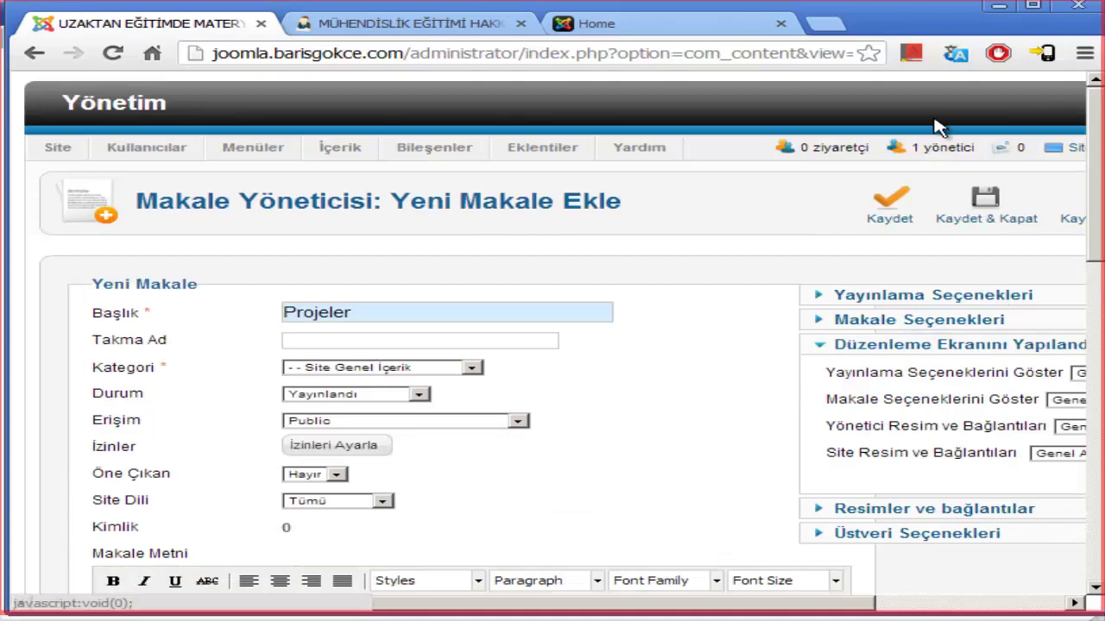
click(985, 210)
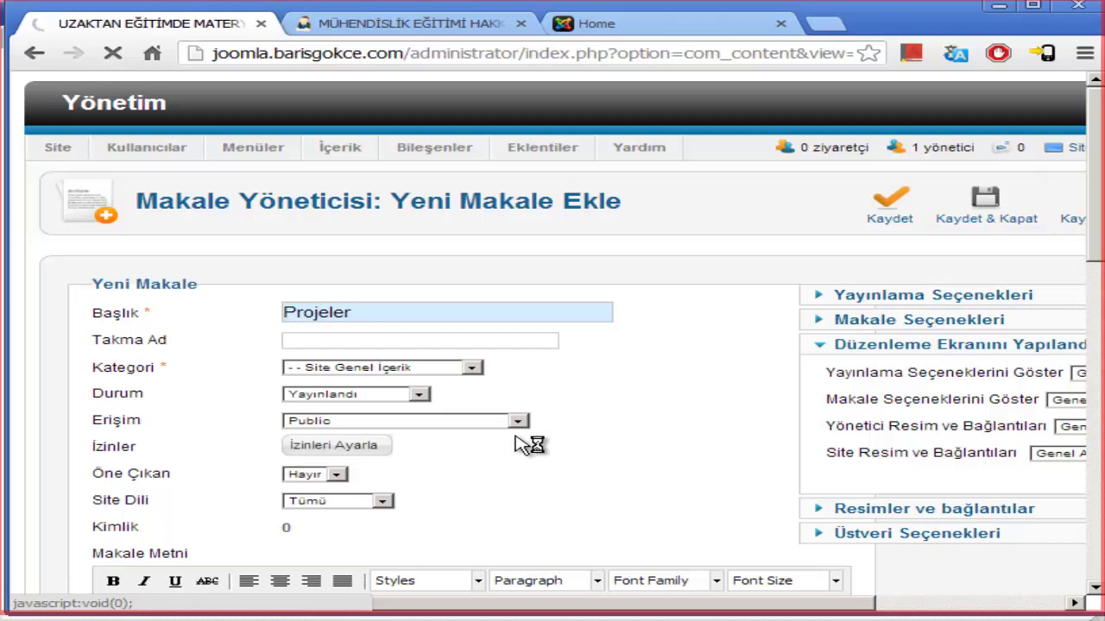
scroll(522, 445, down, 3)
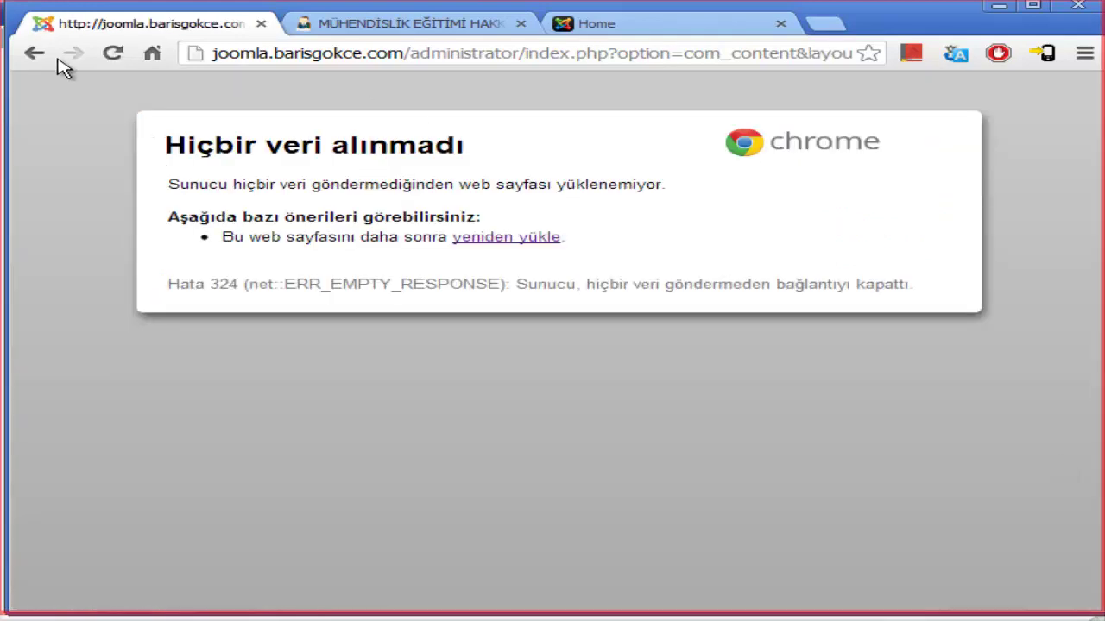
Abandon the unsaved Projeler article and return to the article list.
click(38, 54)
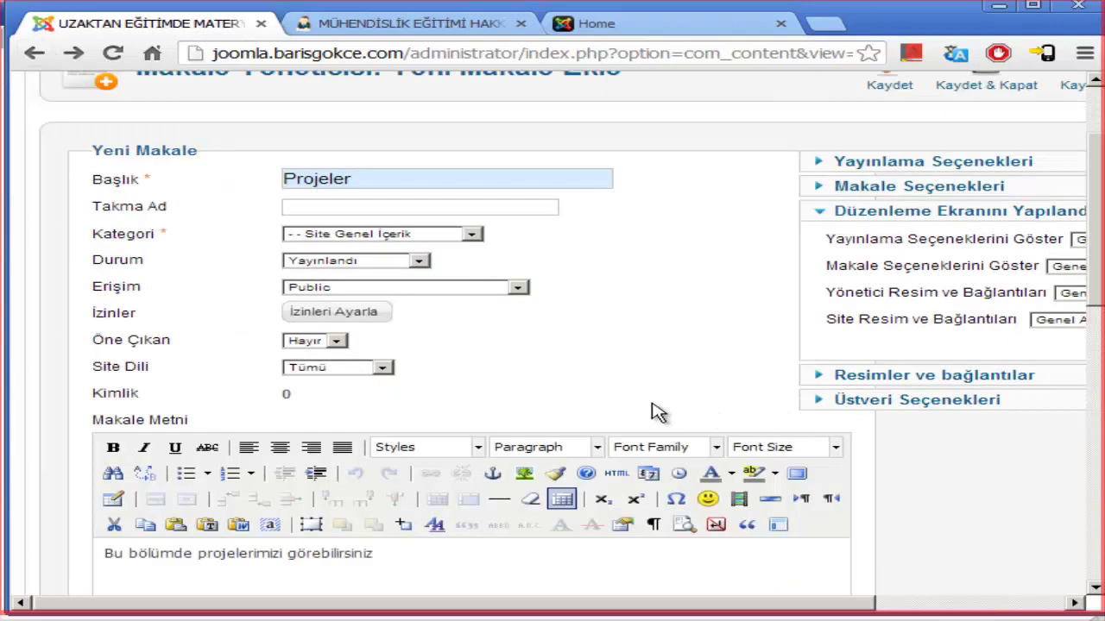
scroll(440, 419, up, 3)
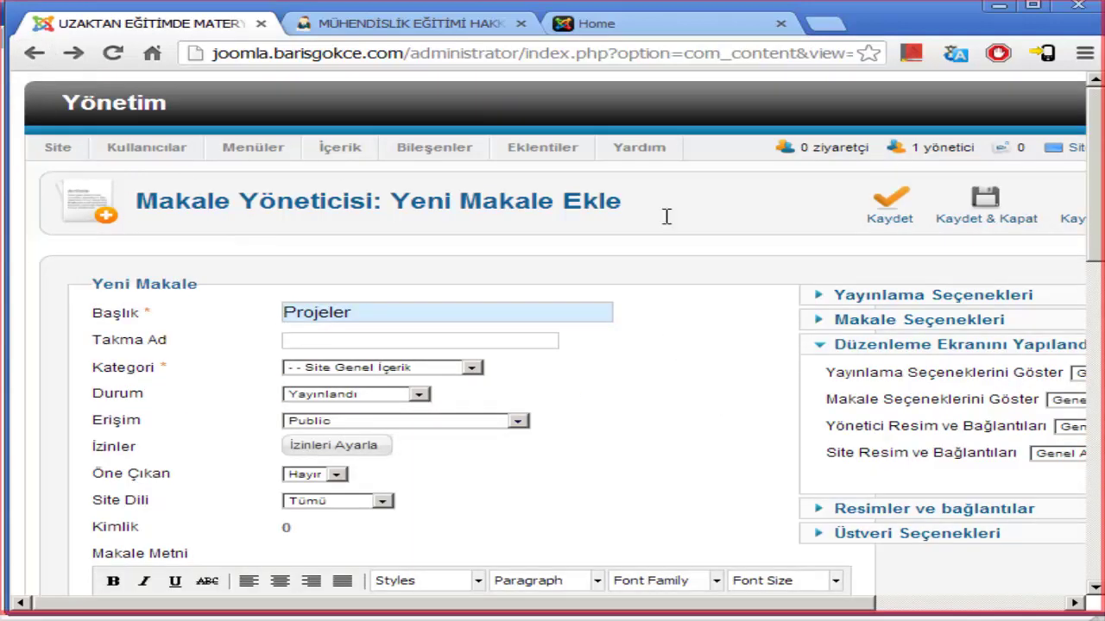
click(1048, 602)
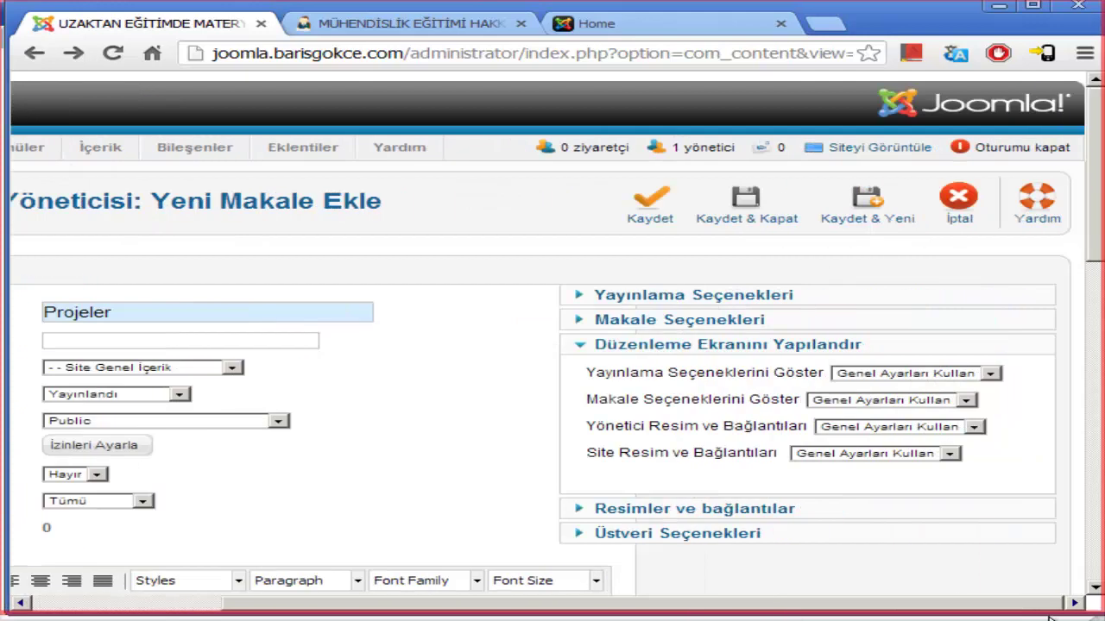
click(964, 210)
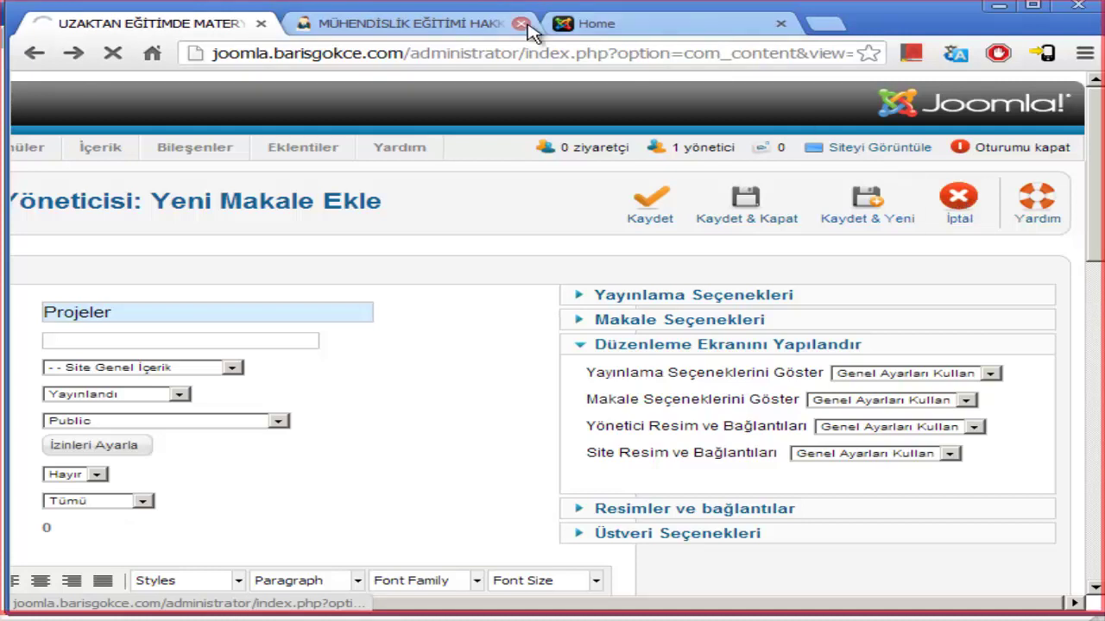
click(651, 27)
click(448, 31)
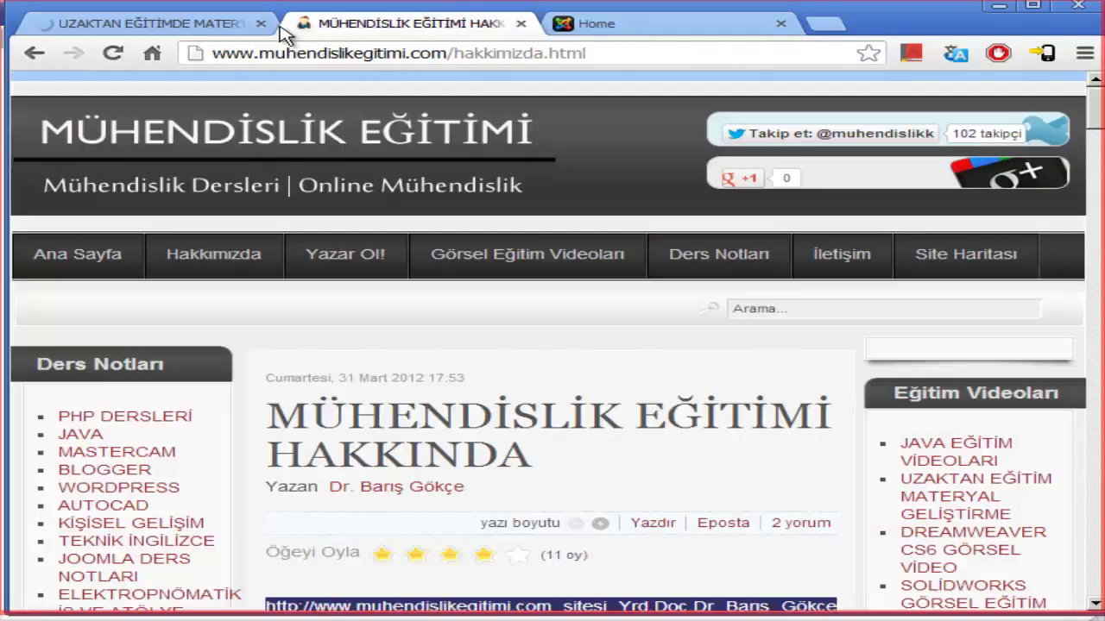
click(207, 30)
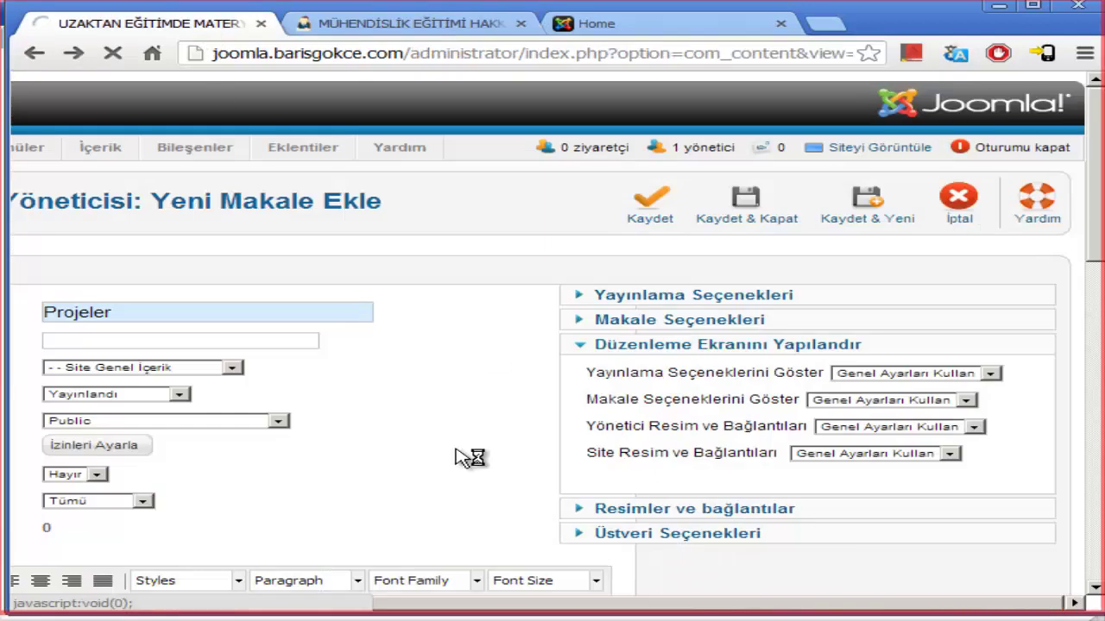
drag(606, 604, 414, 604)
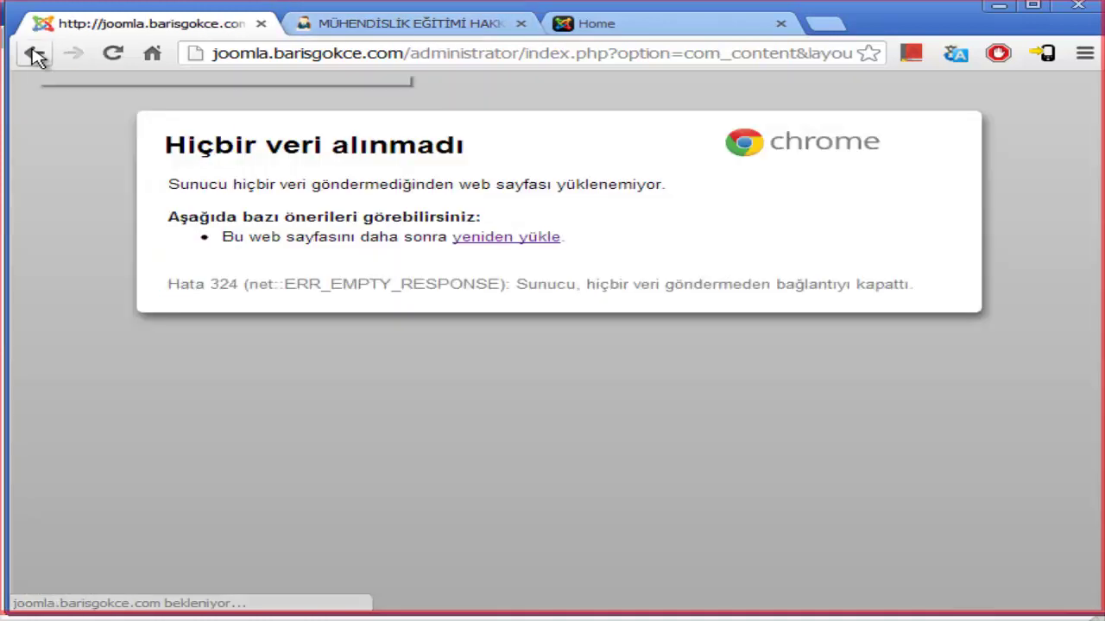
click(35, 54)
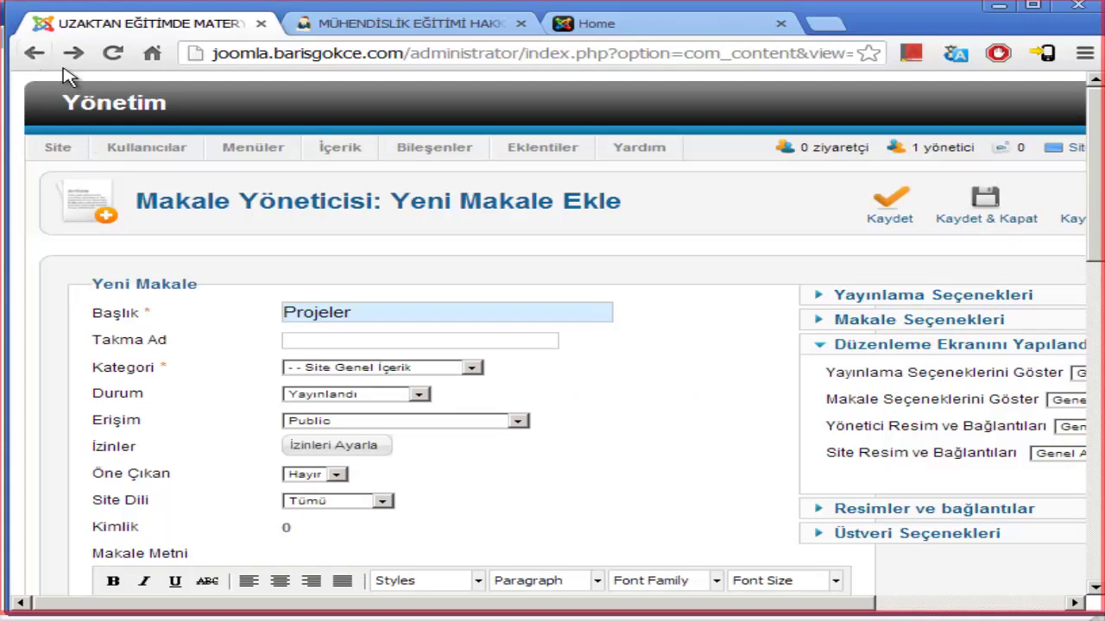
click(33, 54)
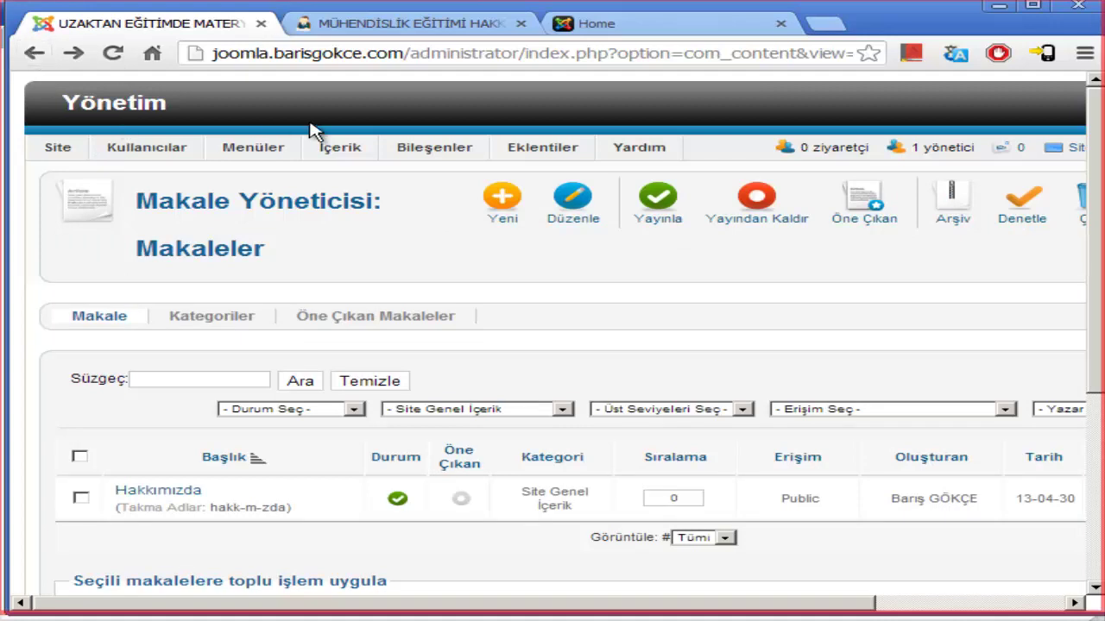
Go to the menu manager and open User Menu for editing.
mouse_move(340, 148)
mouse_move(352, 176)
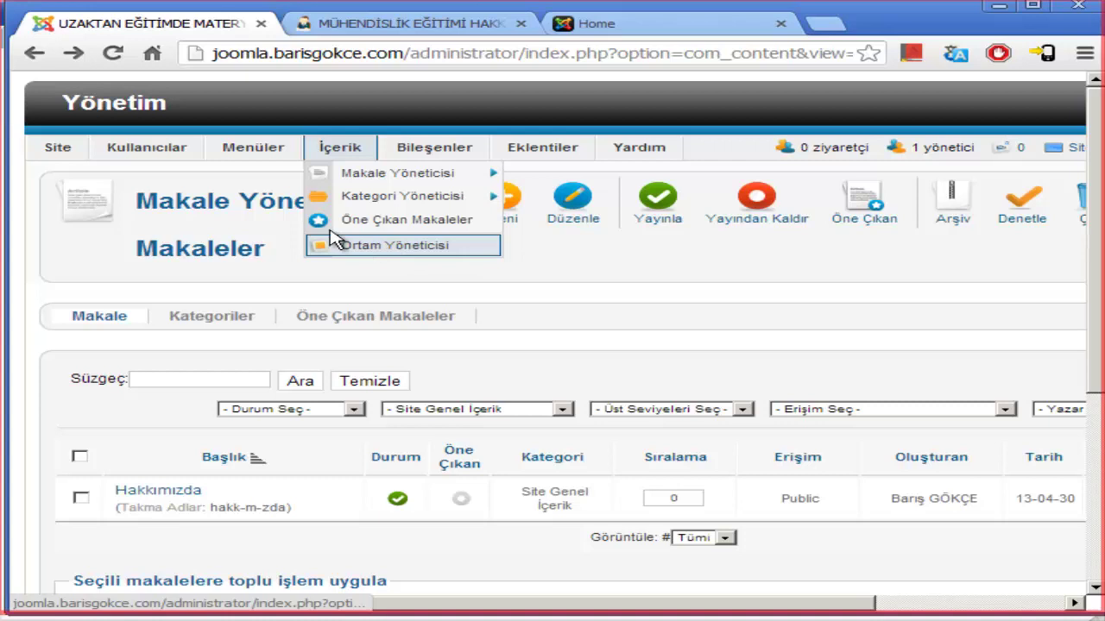
mouse_move(218, 148)
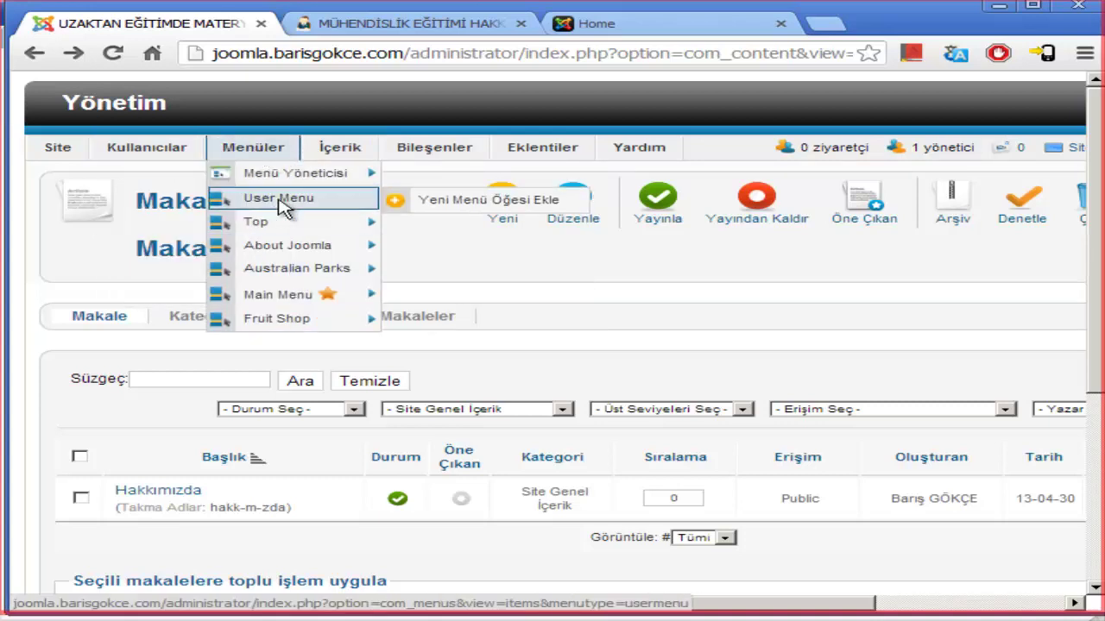
mouse_move(293, 287)
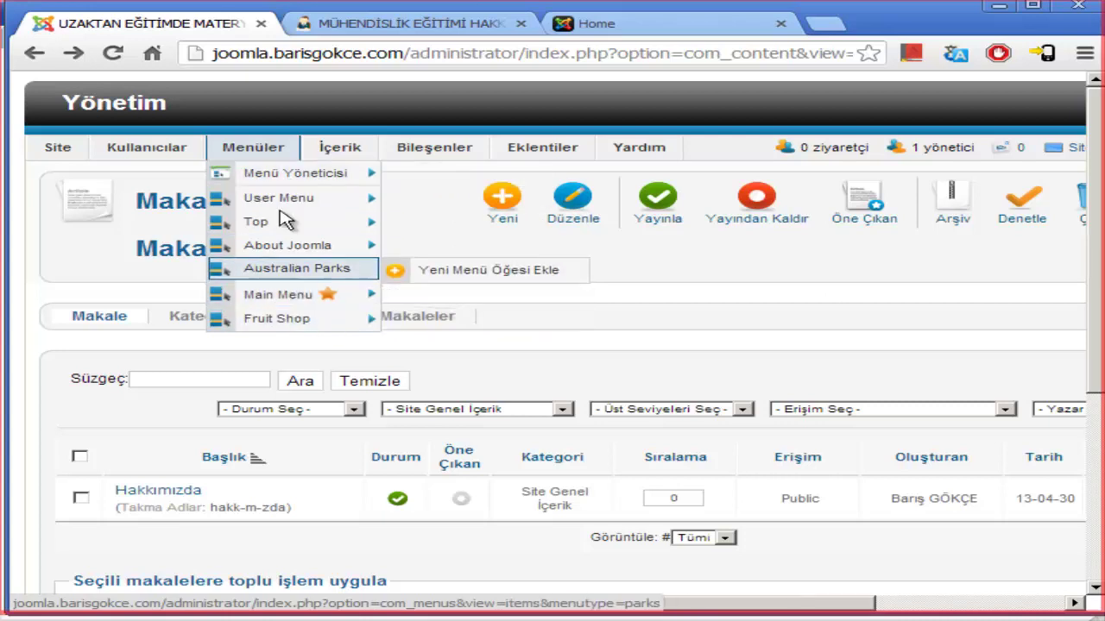
click(293, 176)
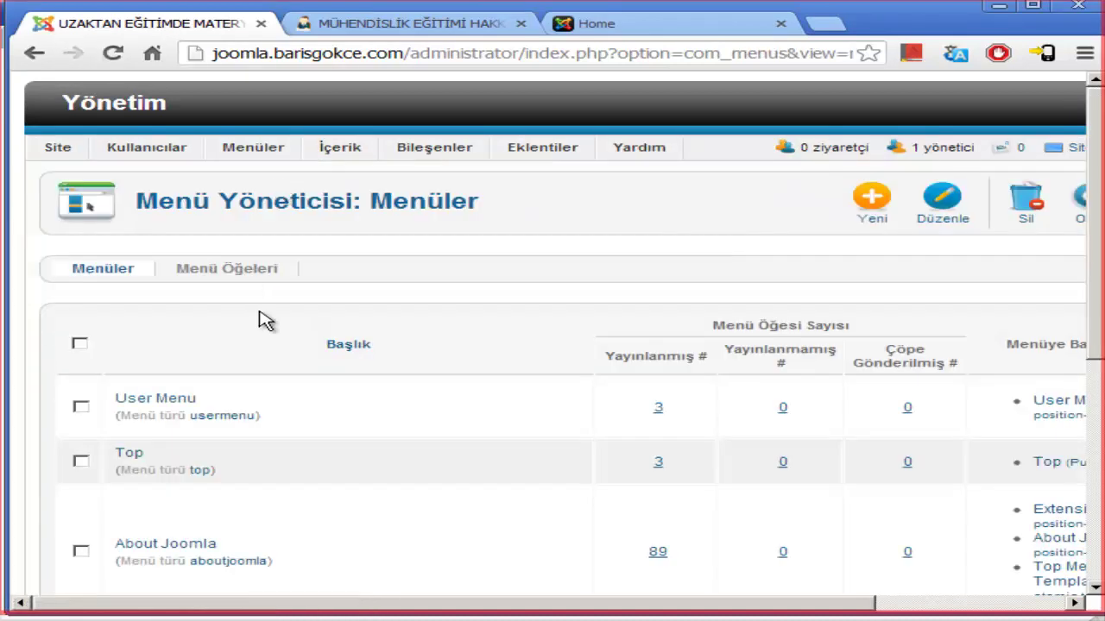
click(81, 407)
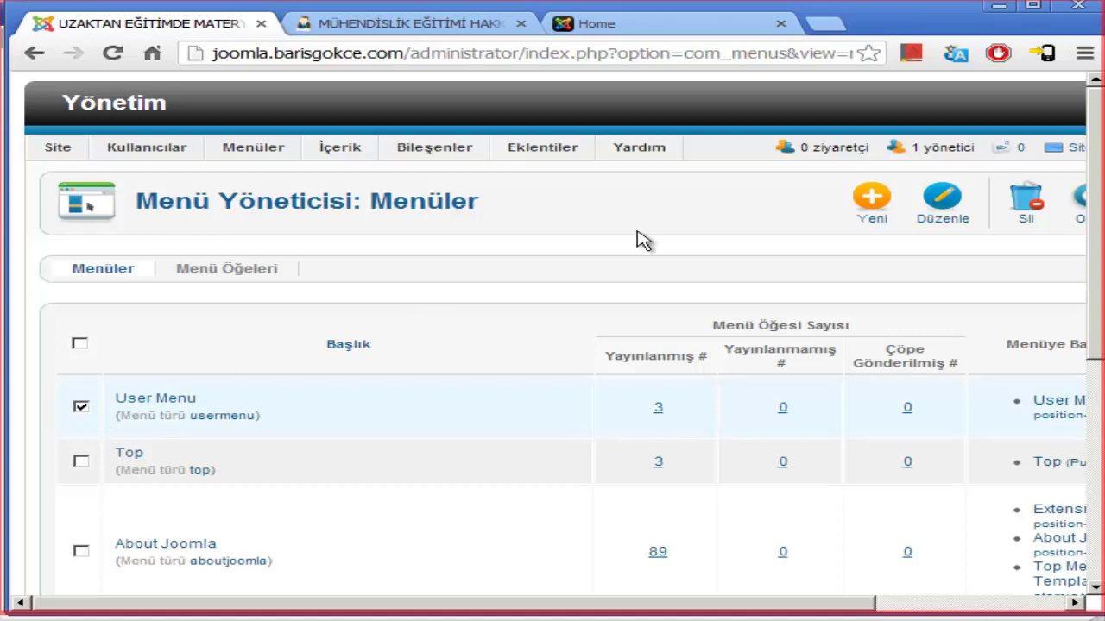
click(961, 215)
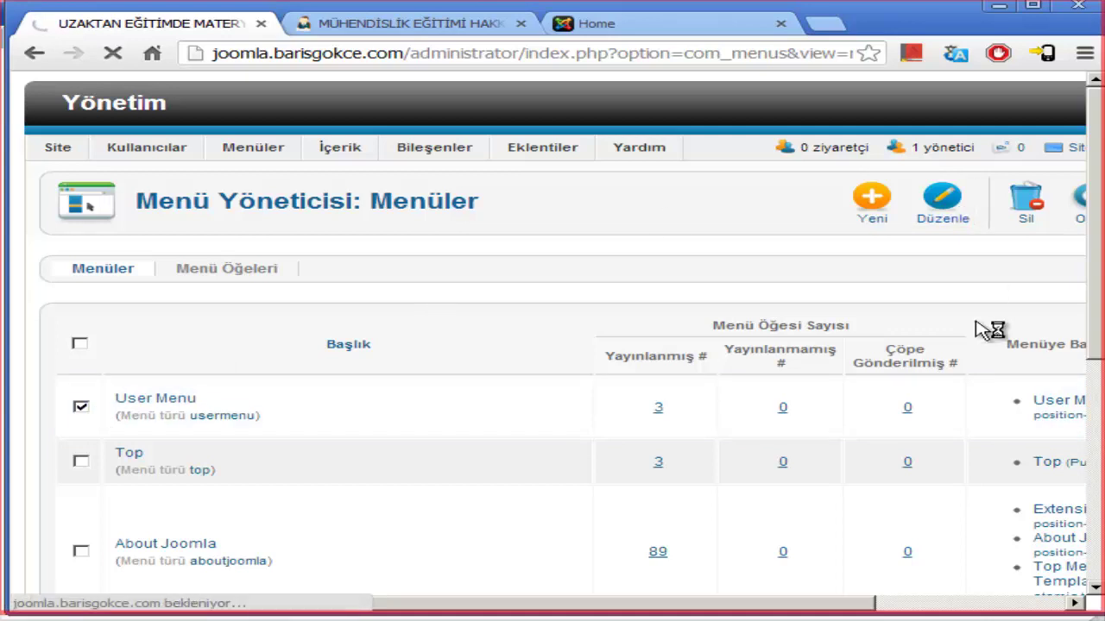
Set the menu's title to Ana Menü and its description to "Siste Ana Menüsü", and save and close it.
click(262, 342)
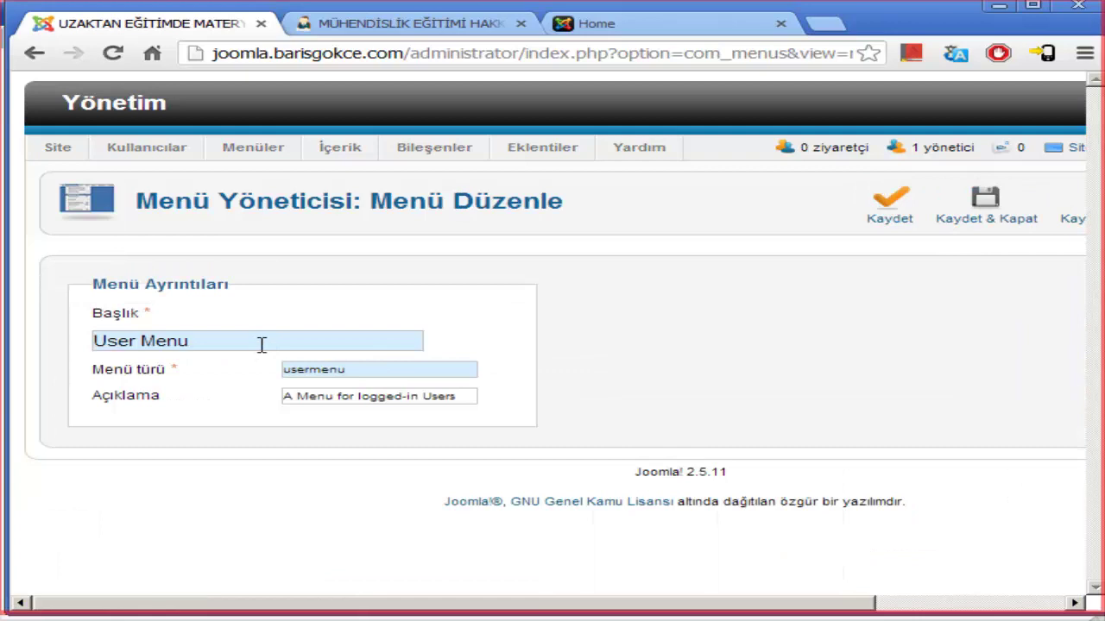
key(ctrl+a)
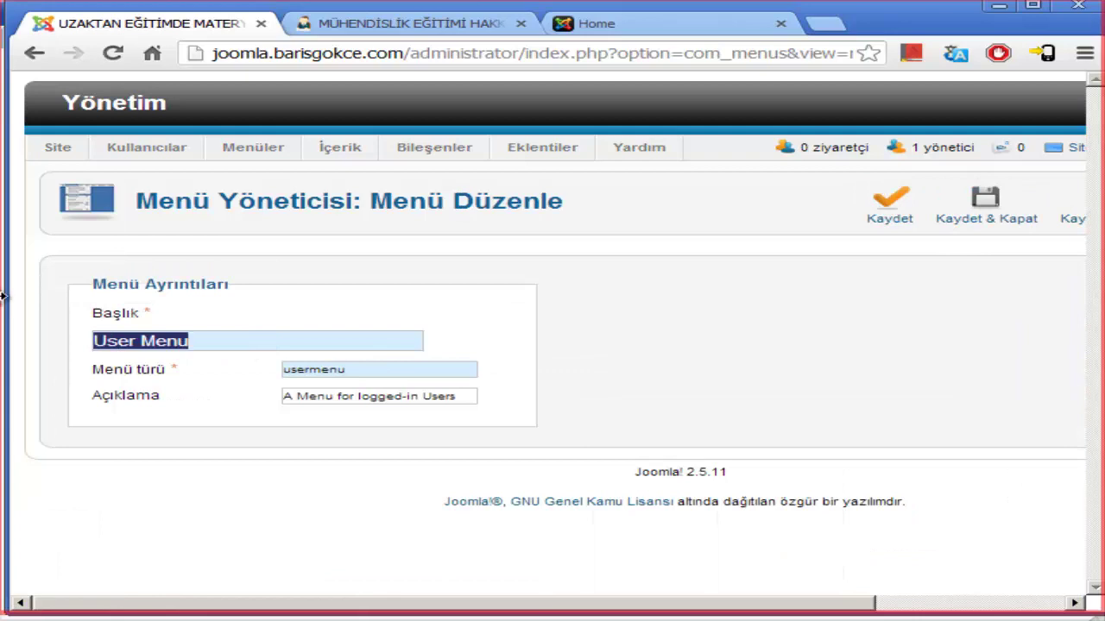
text(Ana Menü)
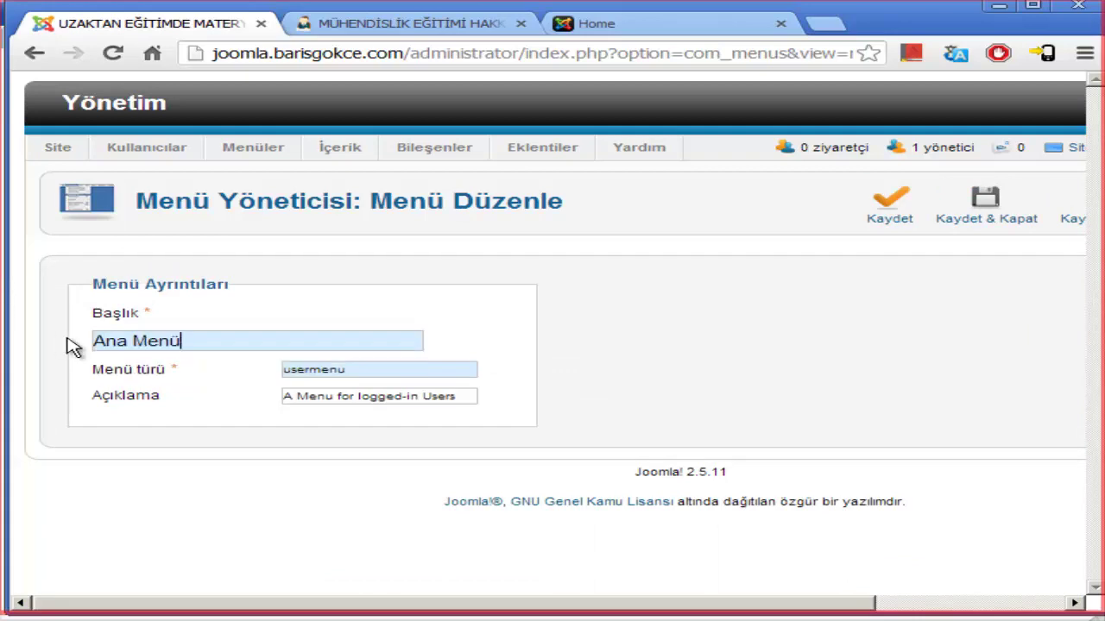
mouse_move(179, 370)
drag(471, 396, 244, 397)
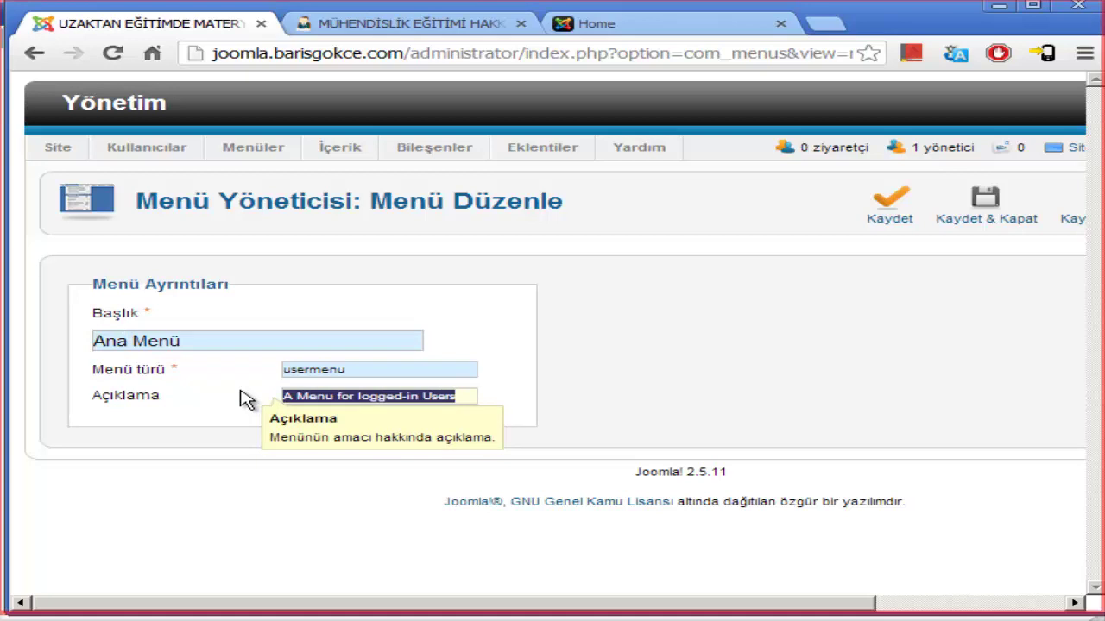
text(st)
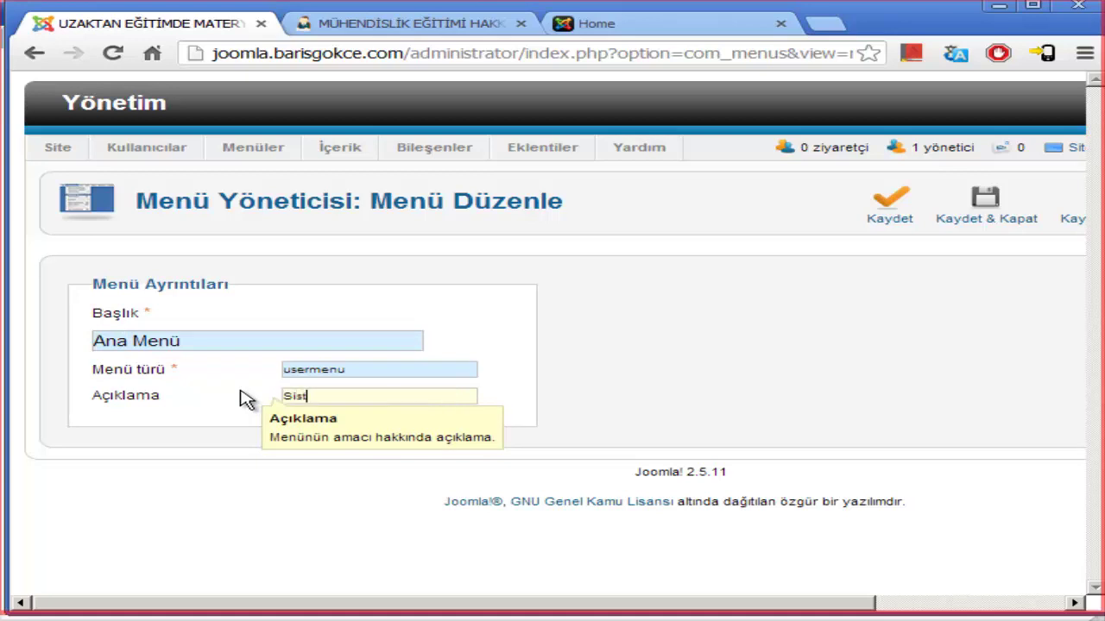
text(iste Aba)
text( Menüsü)
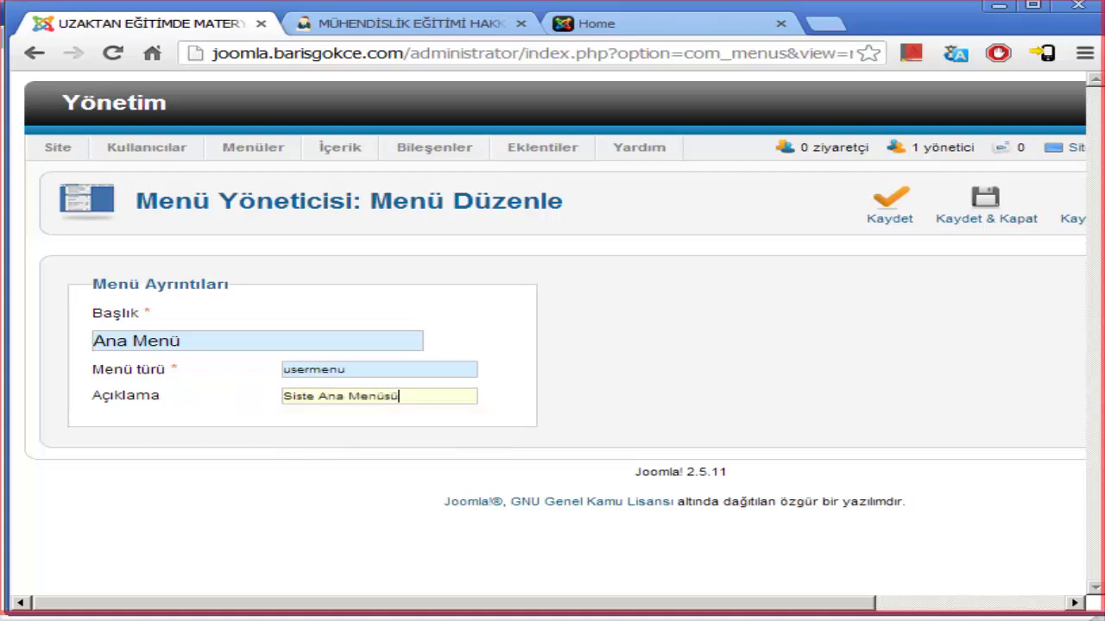
click(984, 216)
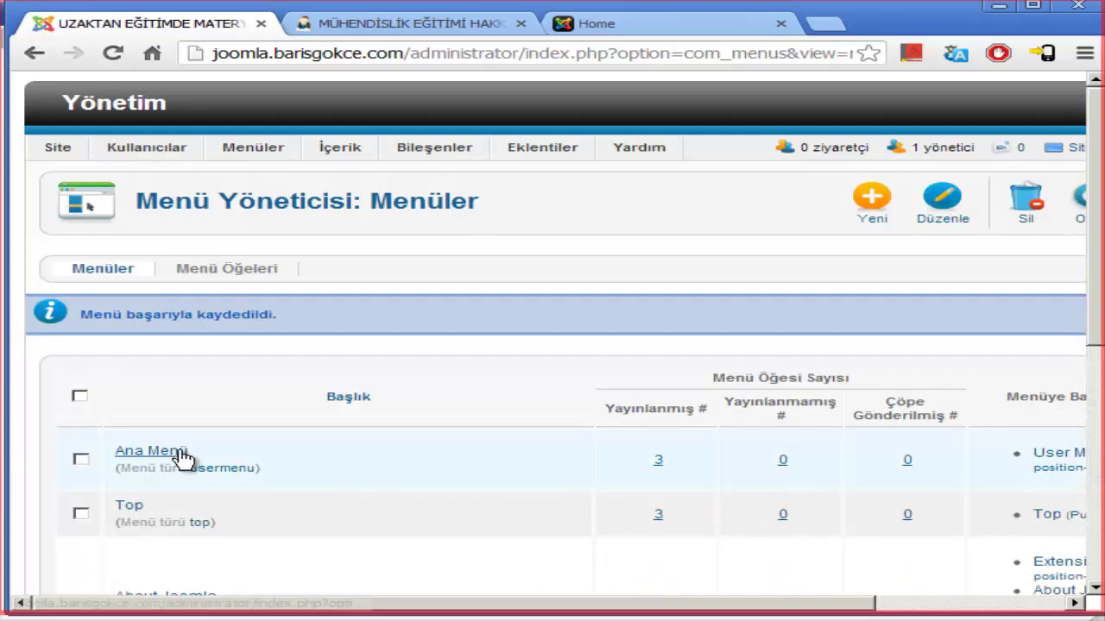
Examine the list of menus and the modules linked to each menu.
scroll(185, 460, down, 5)
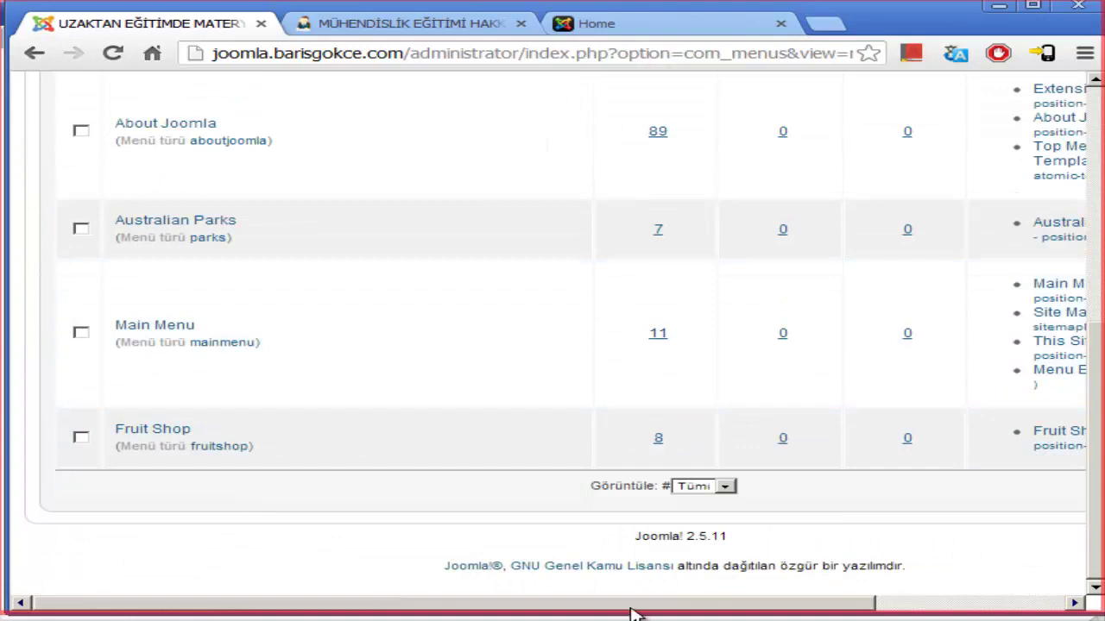
drag(631, 607, 863, 432)
scroll(863, 431, up, 5)
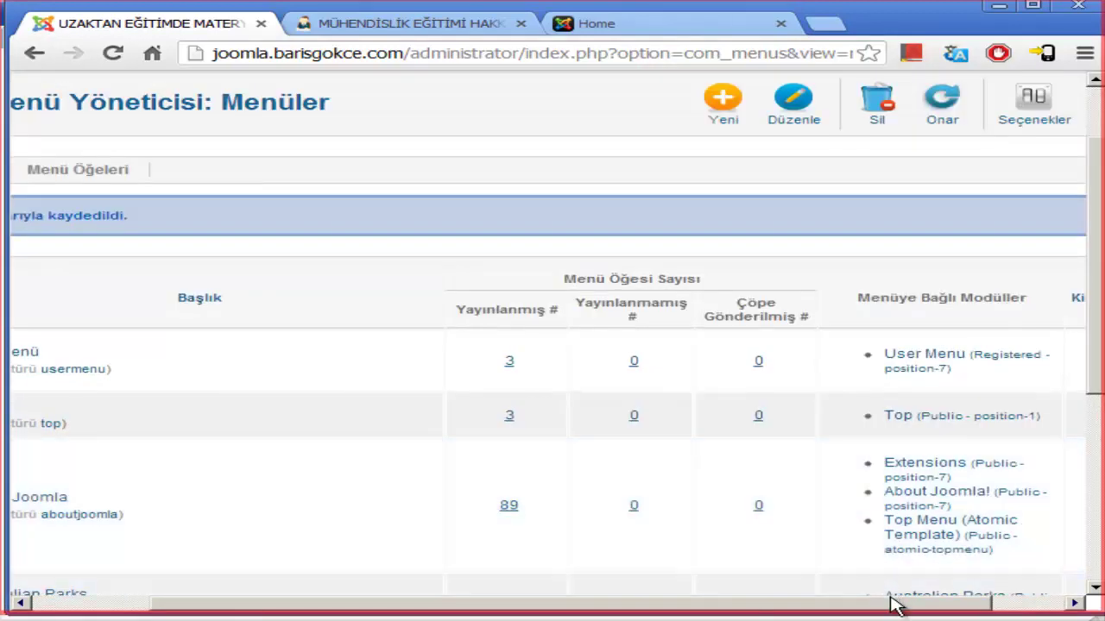
drag(889, 610, 839, 609)
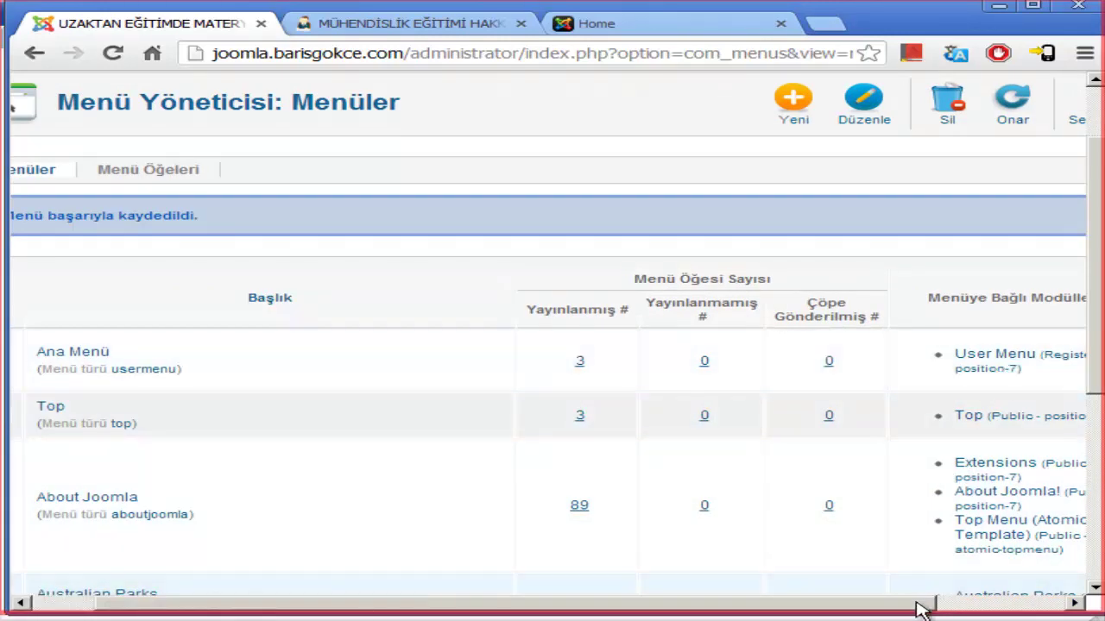
drag(920, 609, 979, 604)
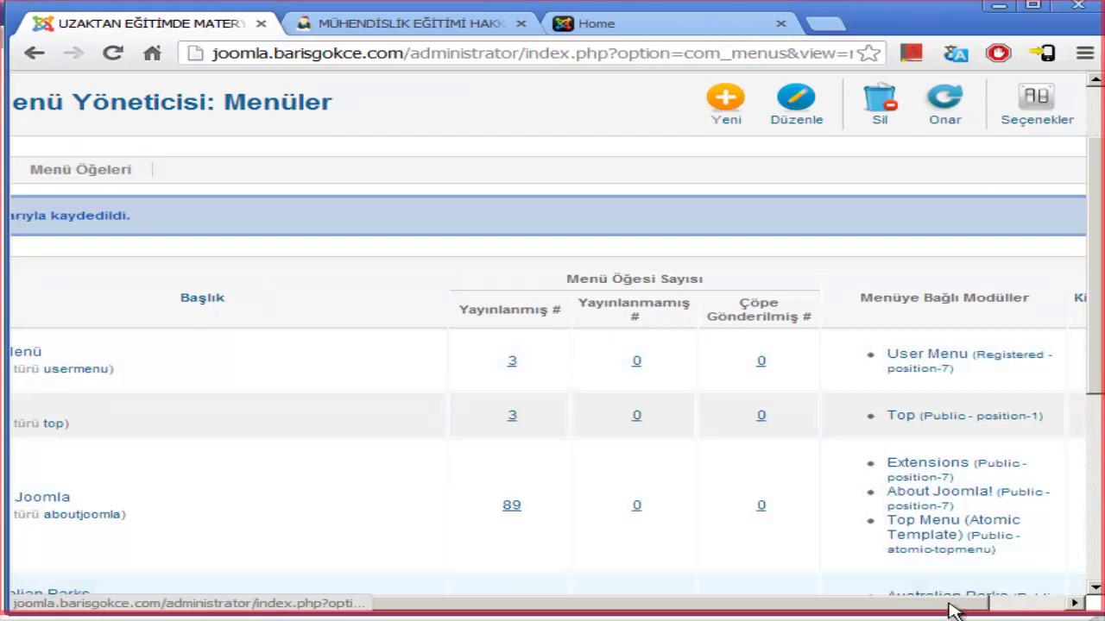
Examine the linked modules, IDs and remaining menus in the menu list, down to Fruit Shop.
drag(955, 604, 1009, 530)
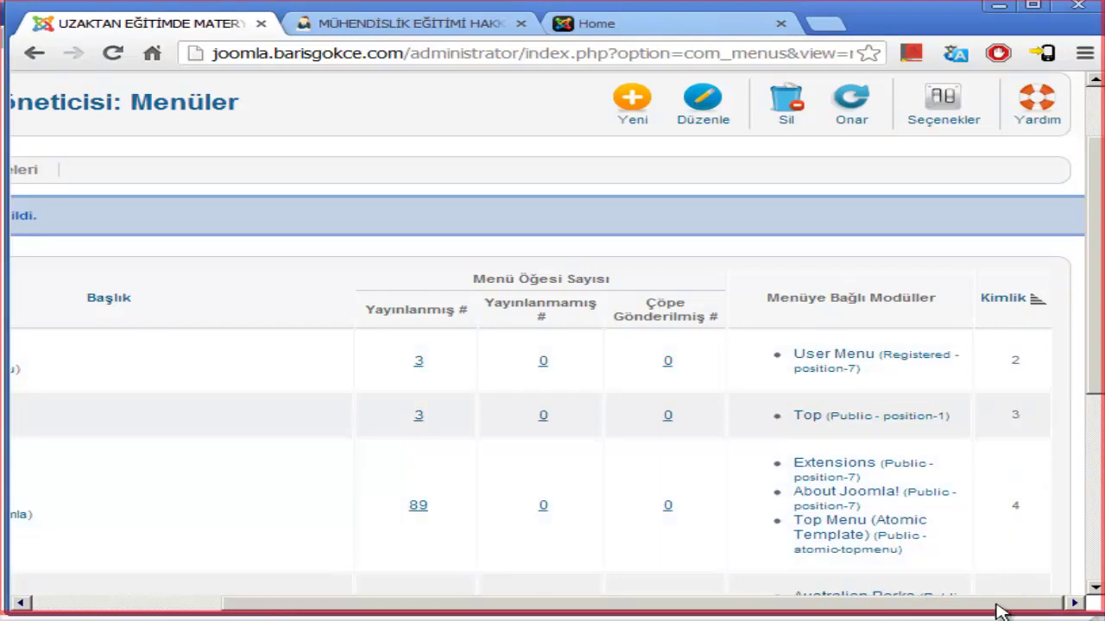
drag(928, 609, 734, 611)
scroll(623, 535, down, 4)
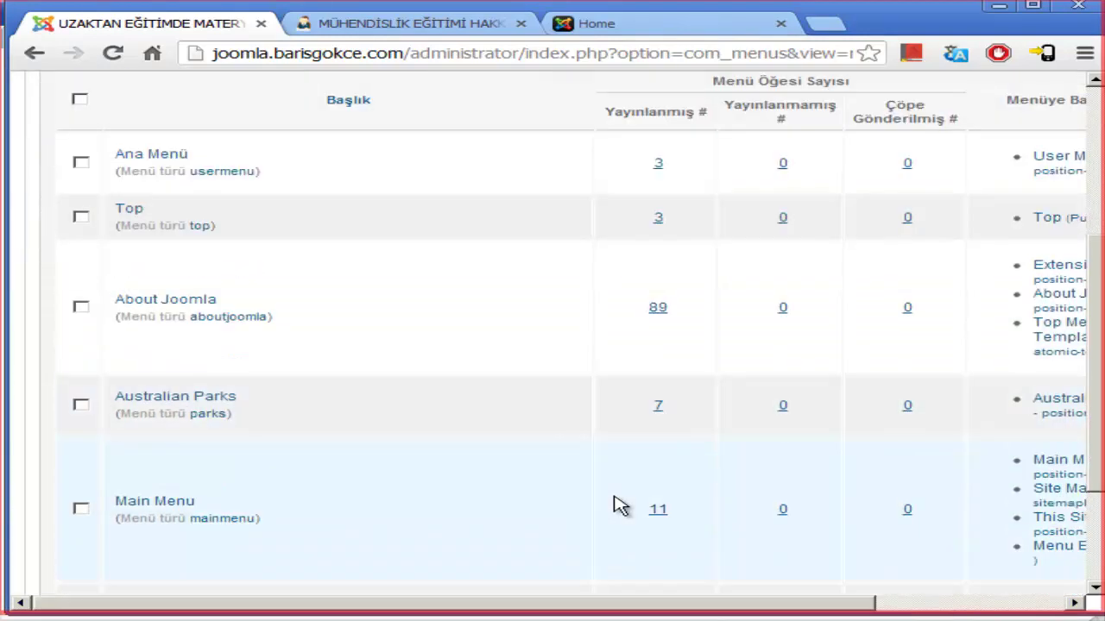
scroll(621, 503, up, 1)
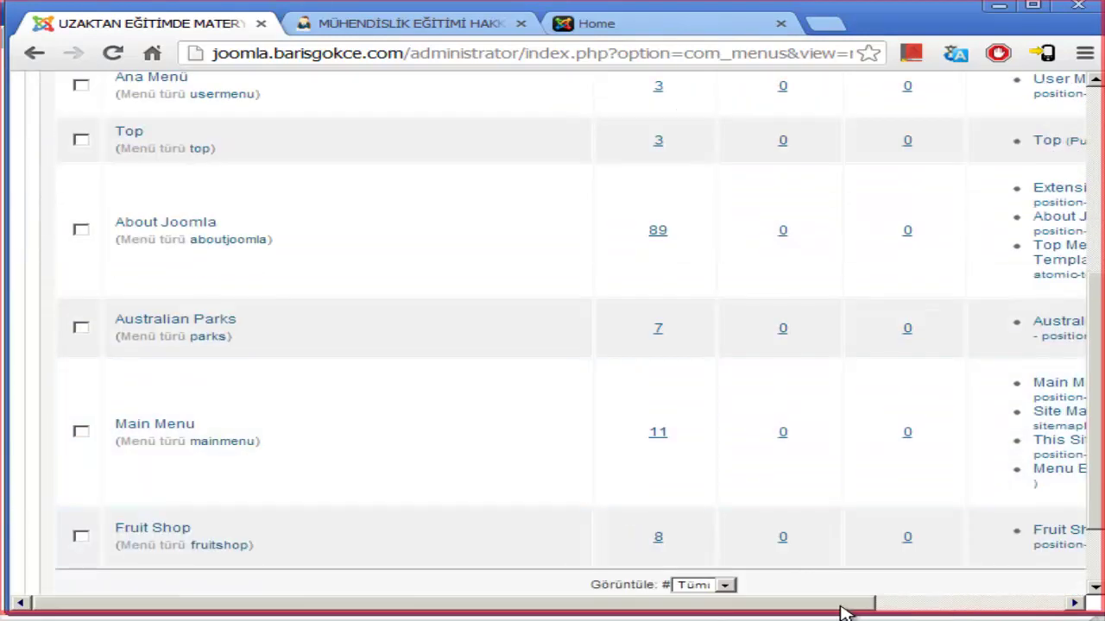
mouse_move(842, 611)
mouse_down()
mouse_move(993, 599)
mouse_move(858, 607)
mouse_up()
scroll(654, 451, up, 2)
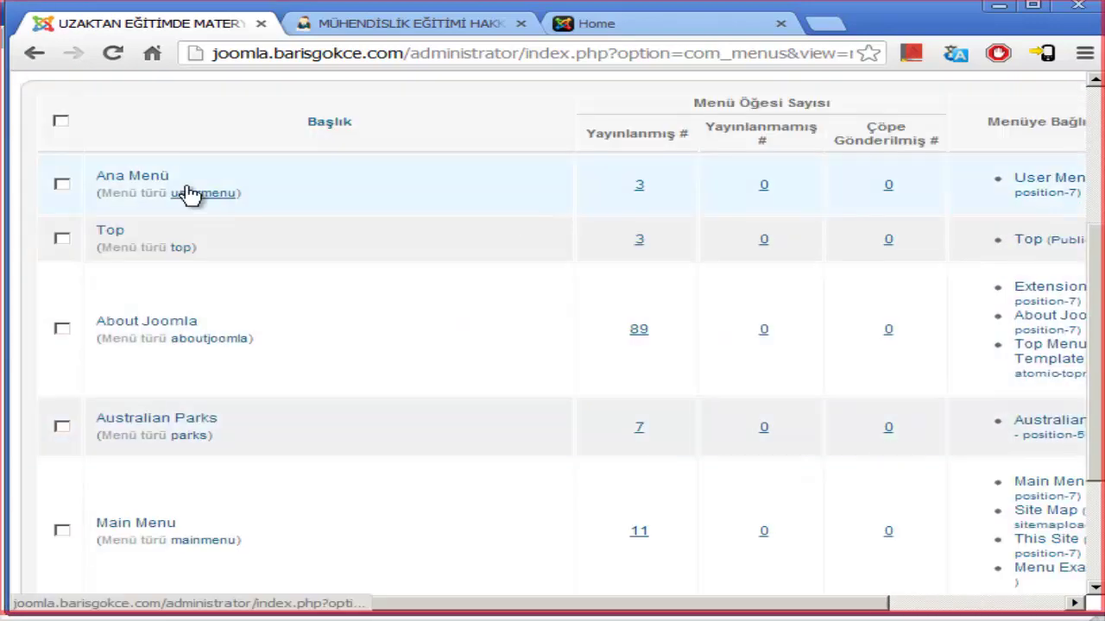
scroll(826, 315, down, 1)
scroll(226, 455, up, 1)
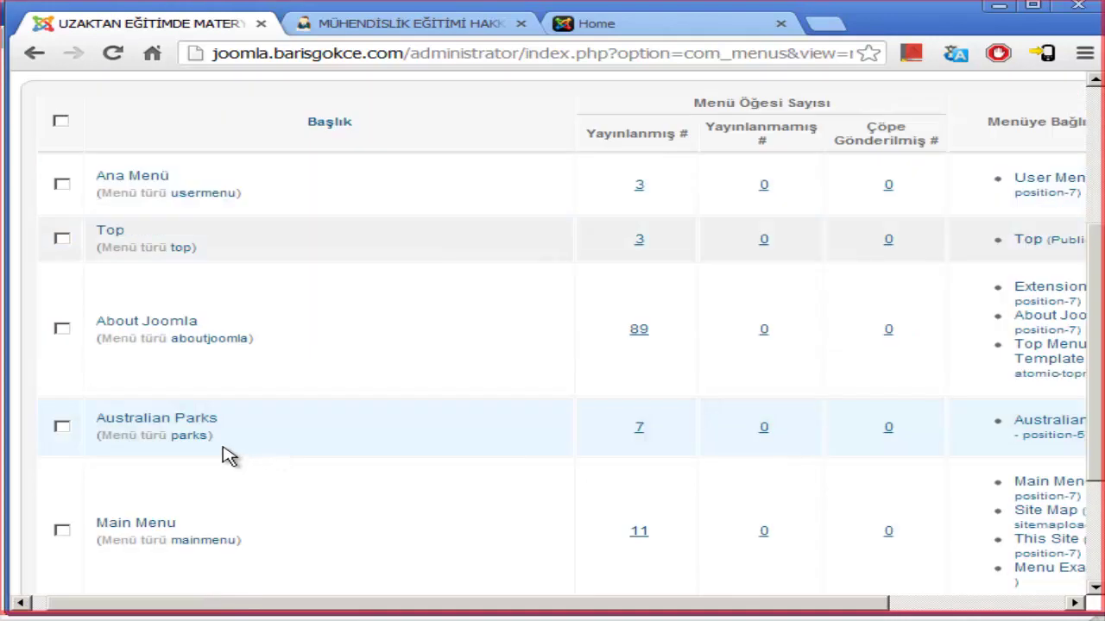
Open the Main Menu's item list and compare its items with the navigation on the Joomla site and the MÜHENDİSLİK EĞİTİMİ site.
click(158, 530)
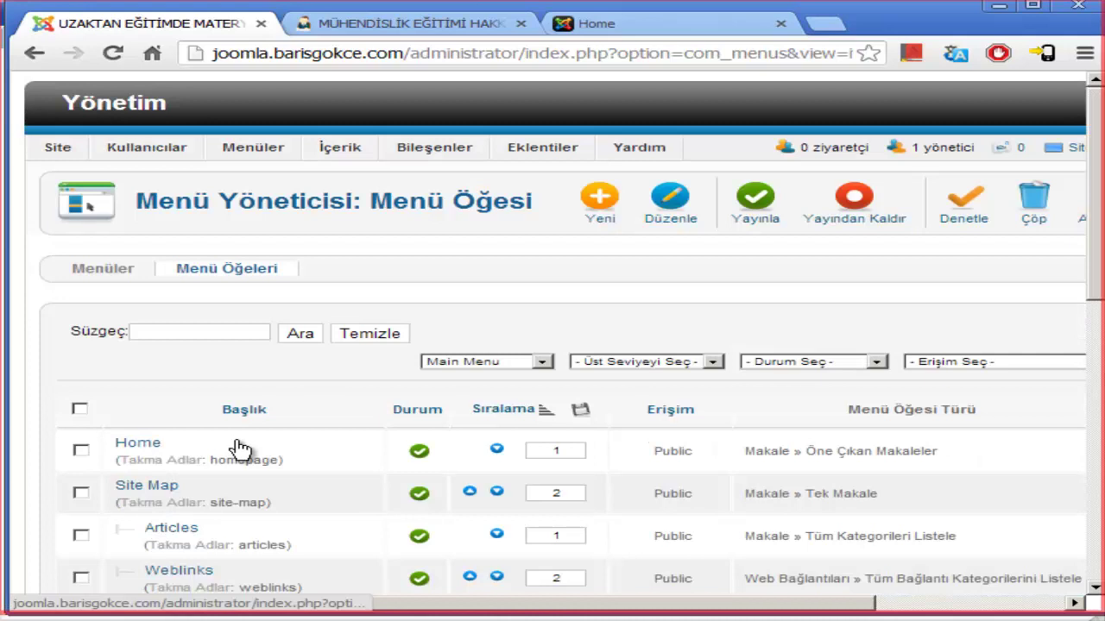
scroll(244, 455, down, 3)
scroll(222, 328, up, 1)
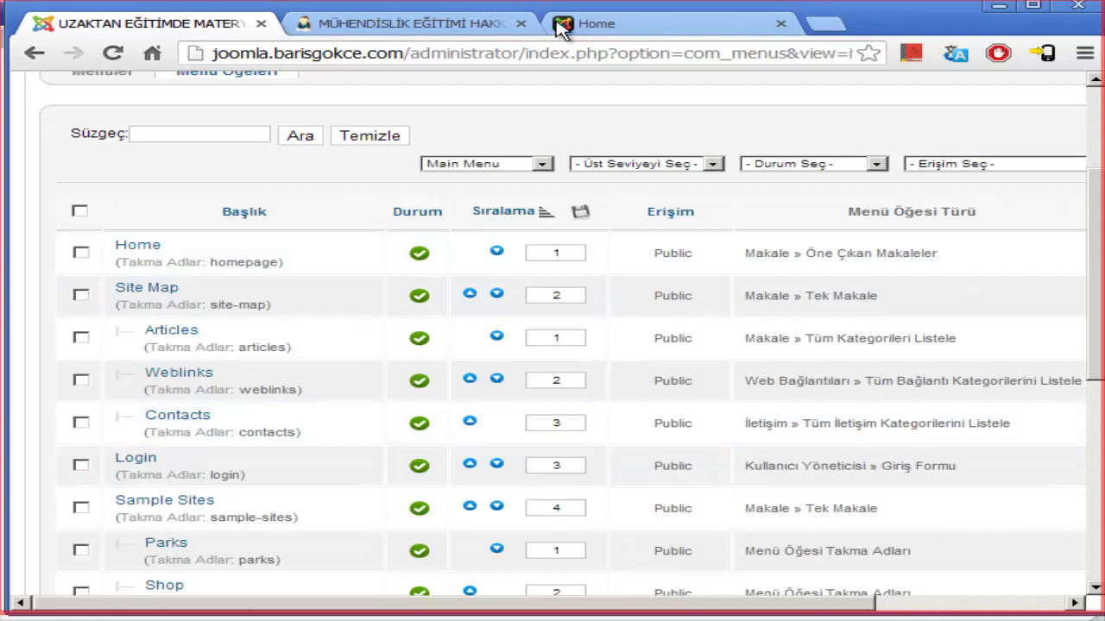
click(646, 25)
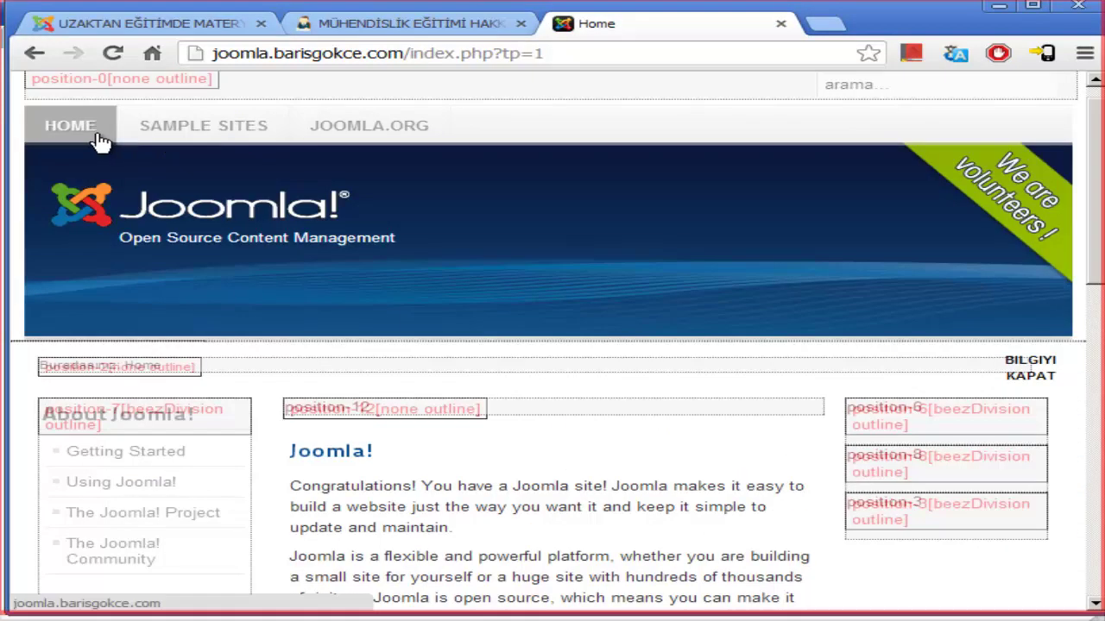
click(419, 23)
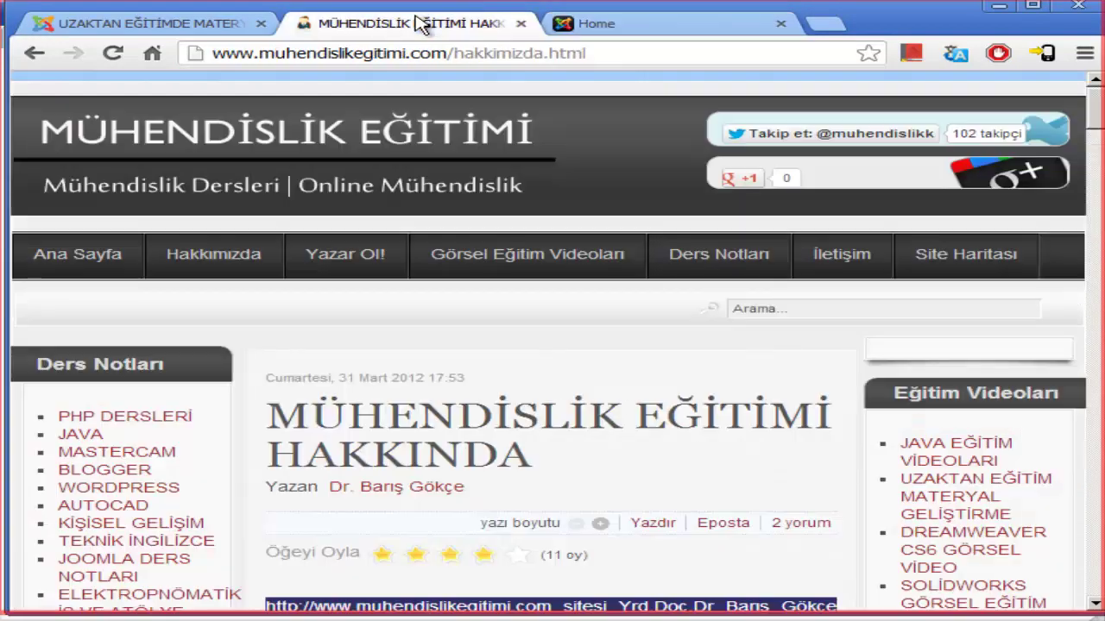
click(153, 28)
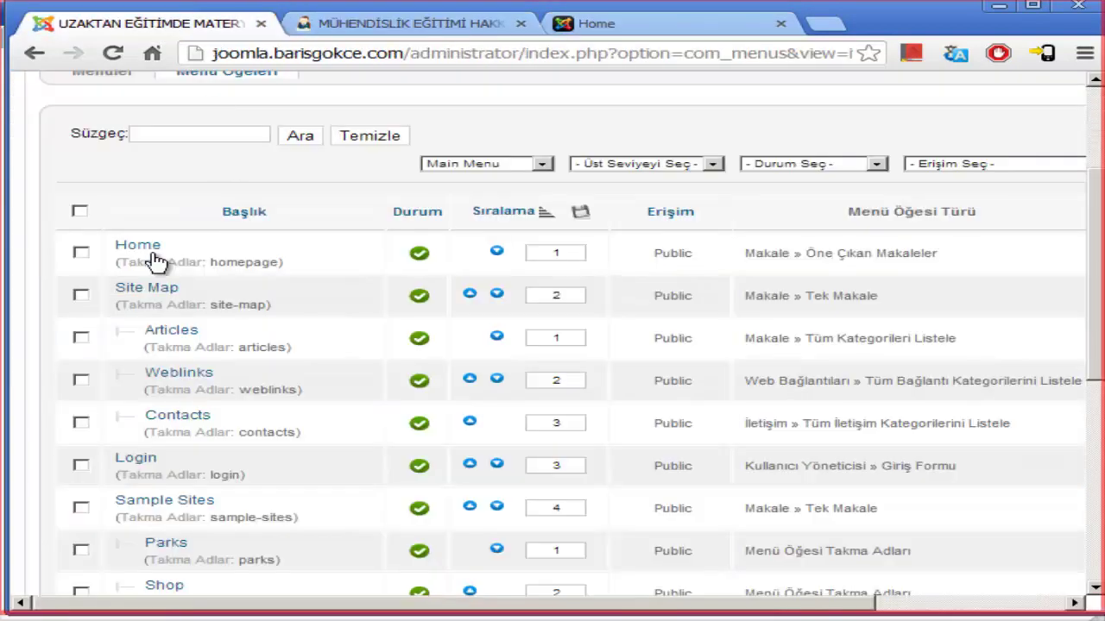
scroll(237, 323, down, 3)
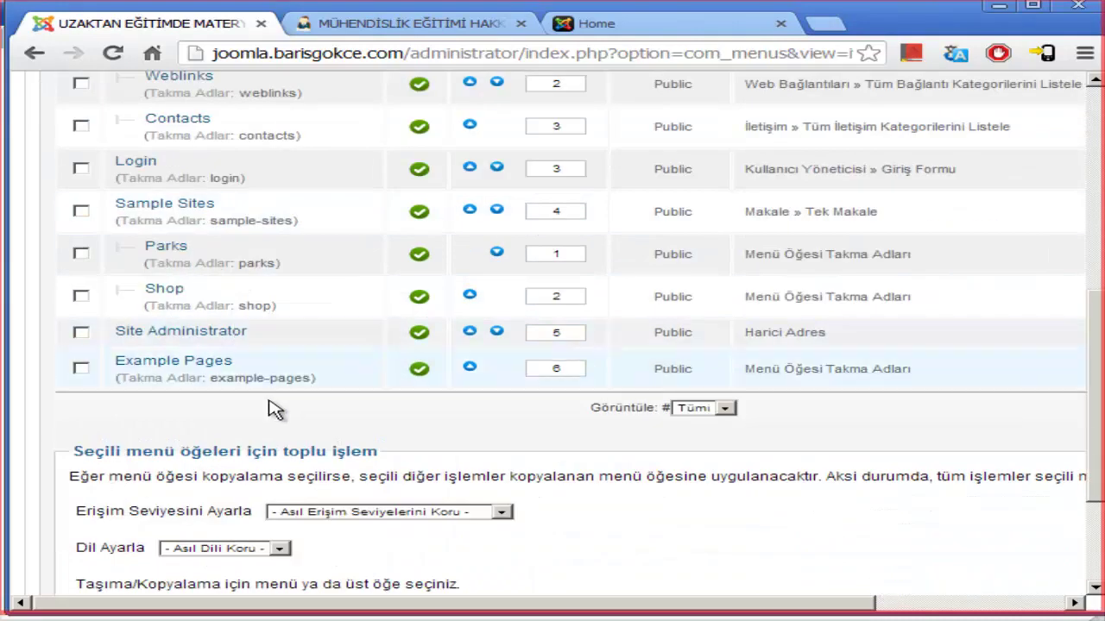
scroll(257, 430, up, 3)
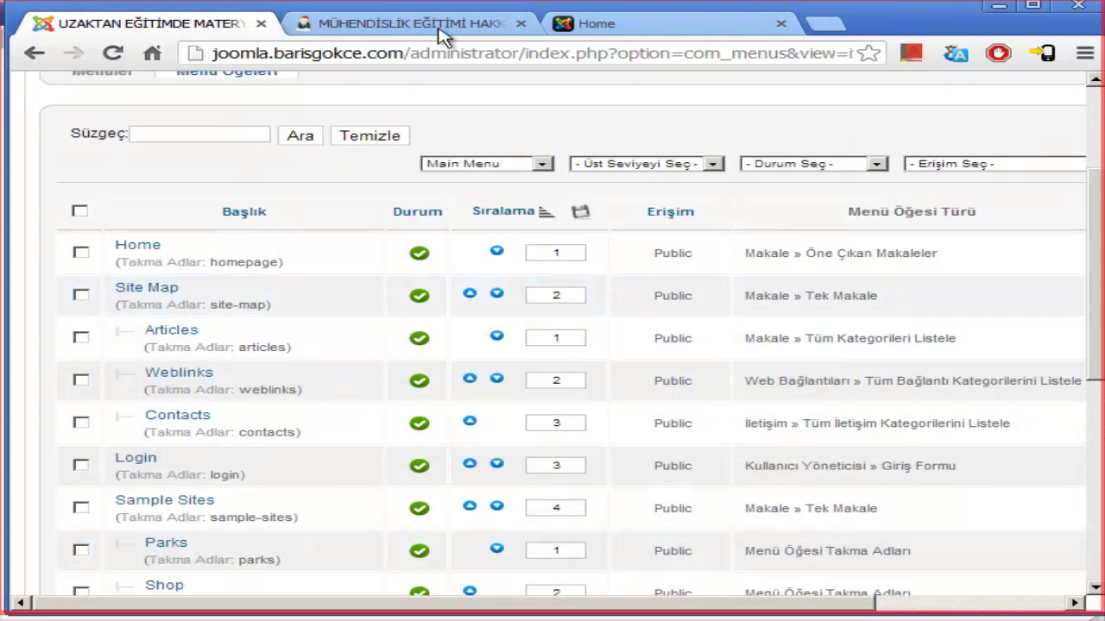
Load the Joomla site's home page at joomla.barisgokce.com without the module position preview parameter.
click(681, 25)
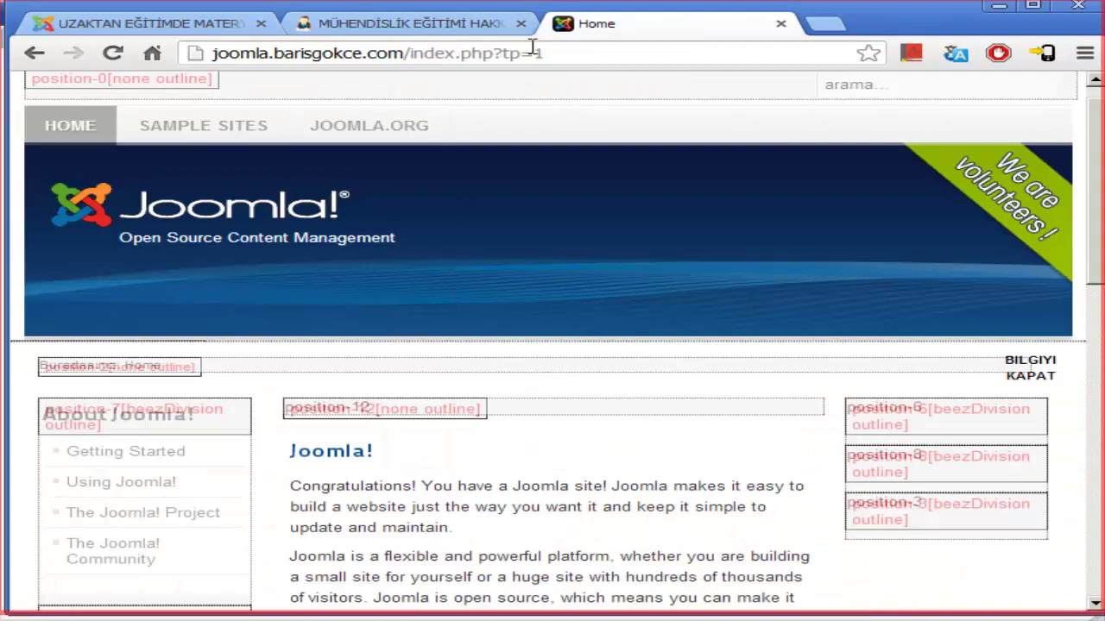
click(451, 25)
click(636, 32)
click(416, 56)
click(416, 56)
key(shift+End)
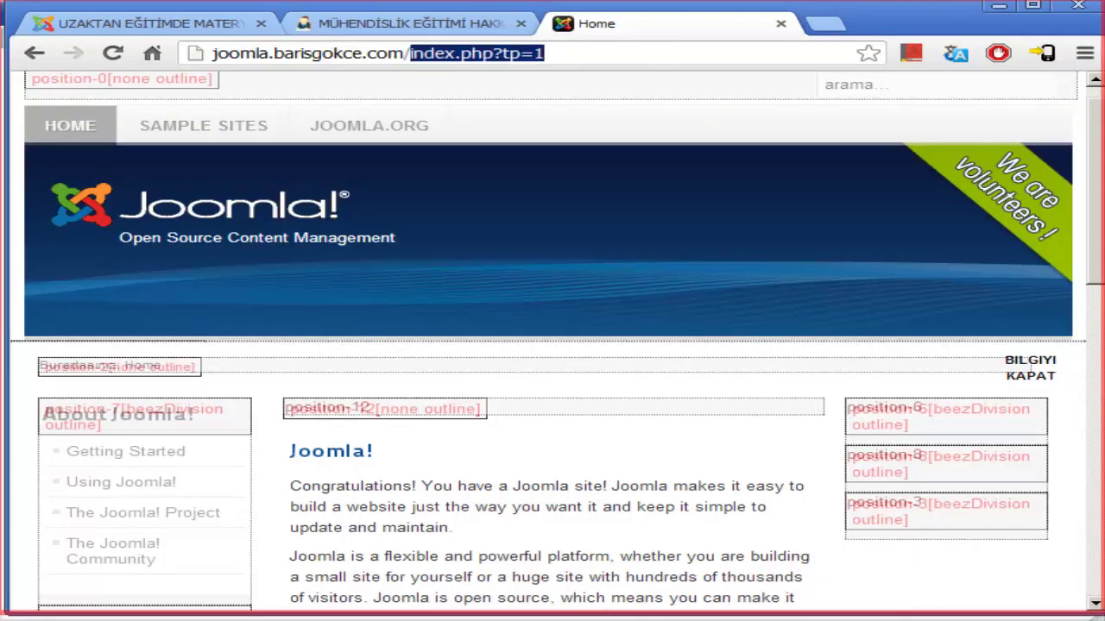
key(BackSpace)
key(Return)
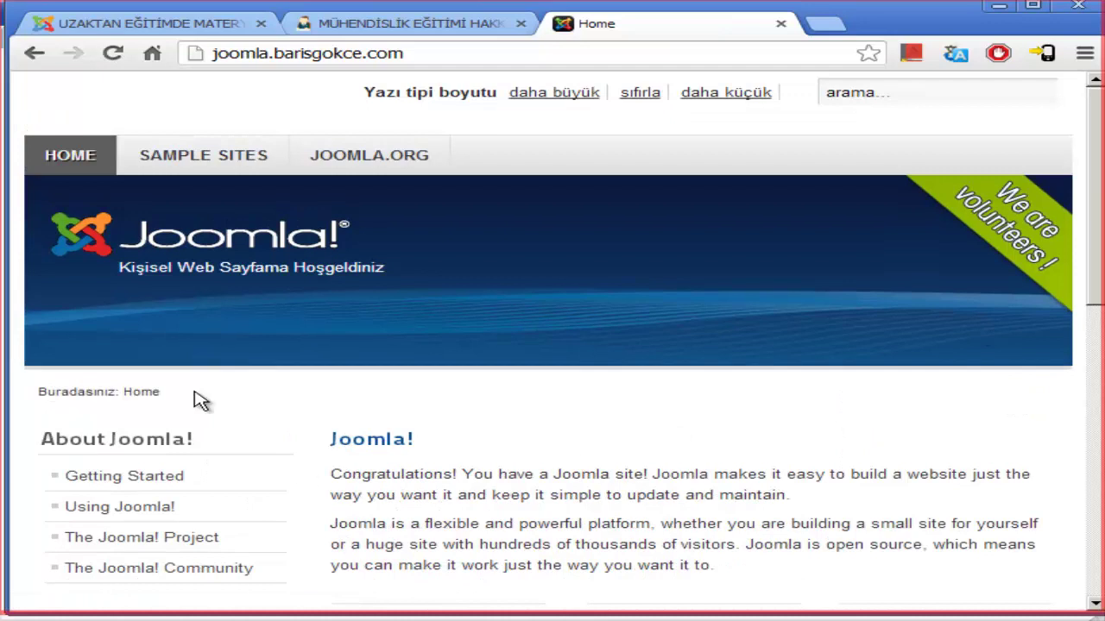
Examine the This Site menu and the header navigation on the home page.
scroll(164, 423, down, 3)
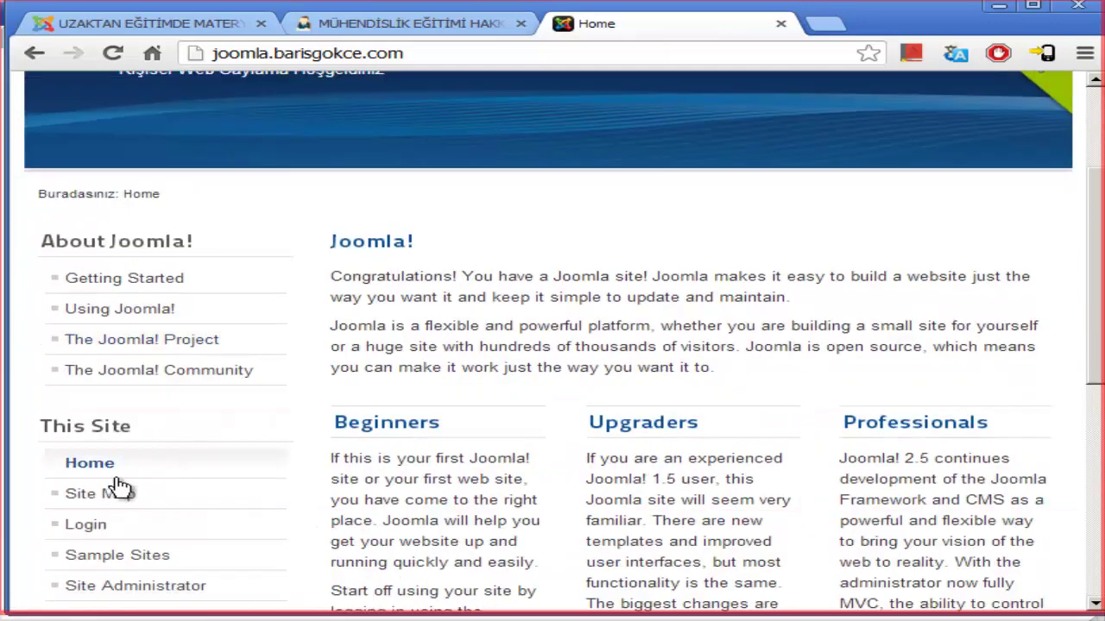
scroll(94, 463, down, 1)
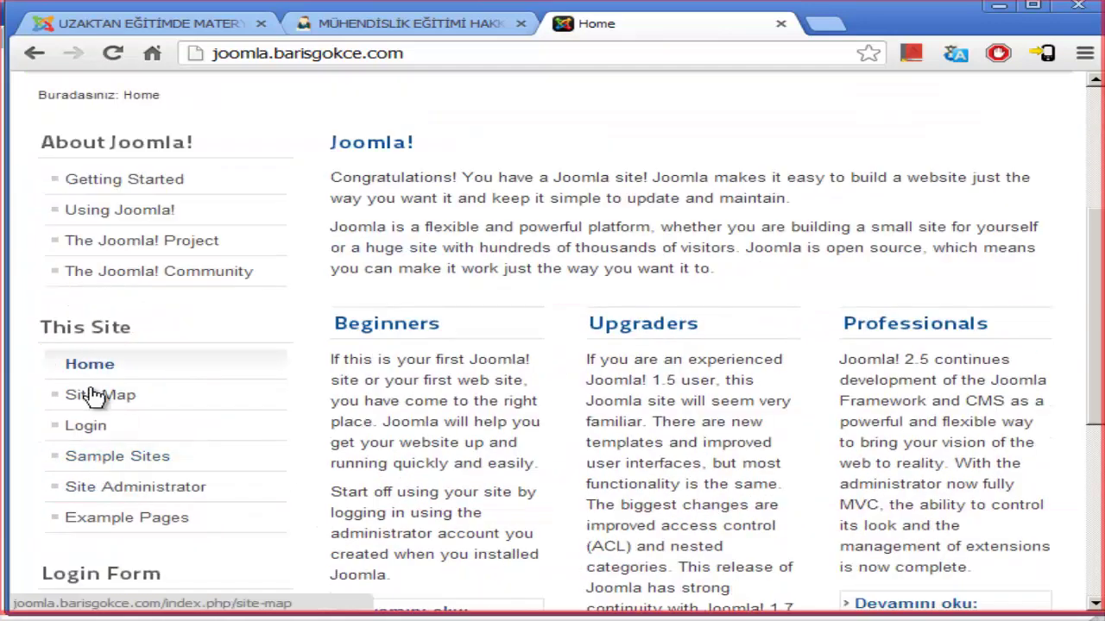
scroll(110, 480, down, 1)
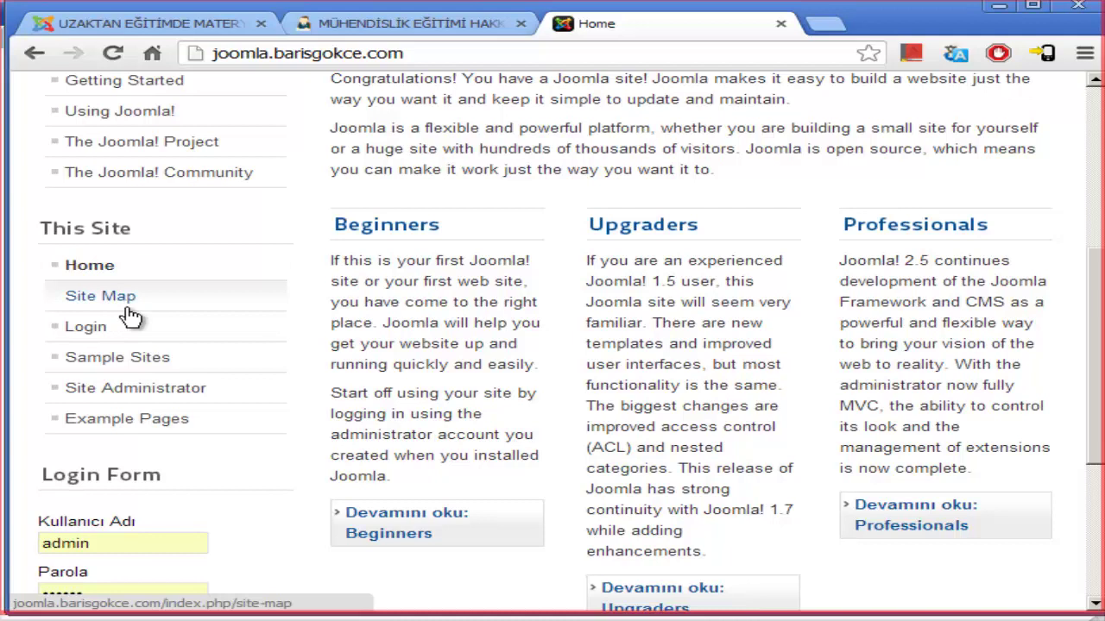
scroll(138, 337, down, 2)
scroll(158, 383, up, 6)
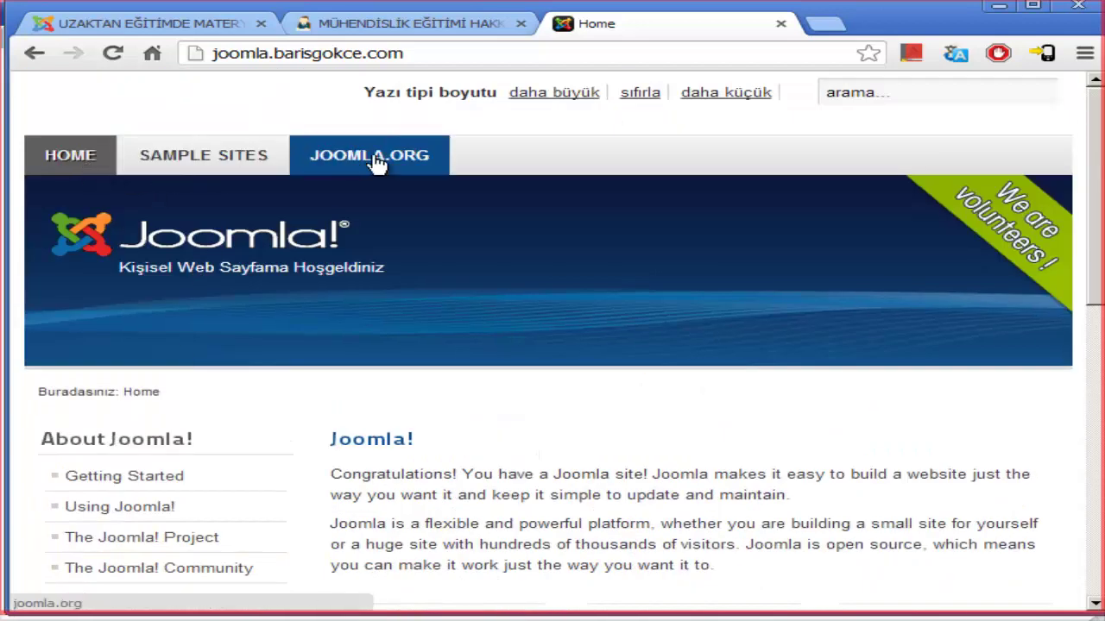
Open the Main Menu's Home item for editing in the administration and set its title to Ana Menü.
click(151, 25)
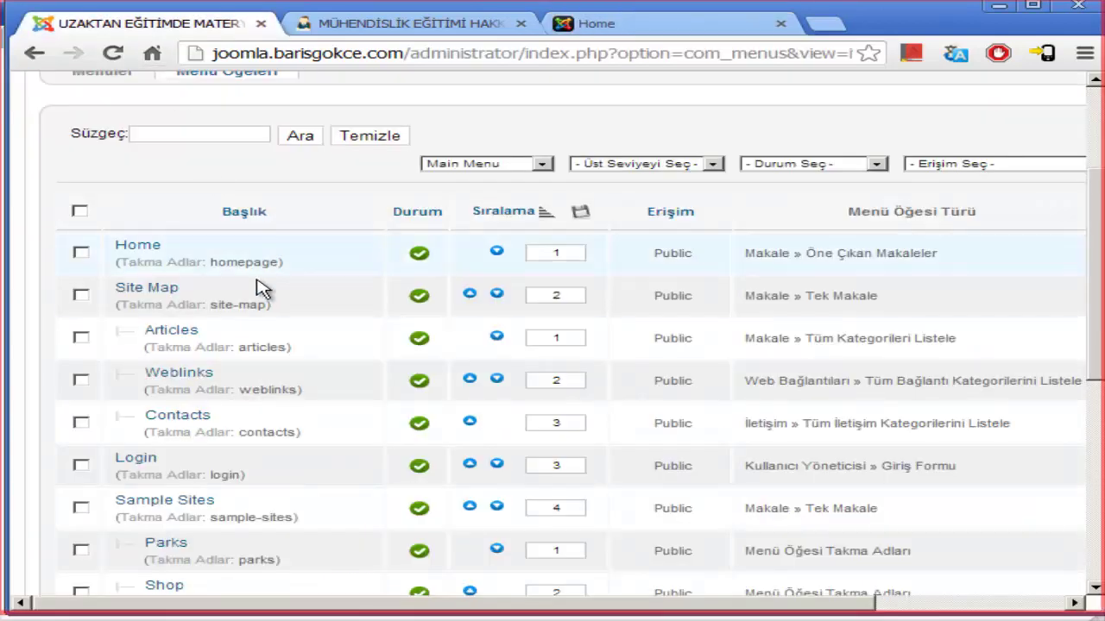
click(143, 246)
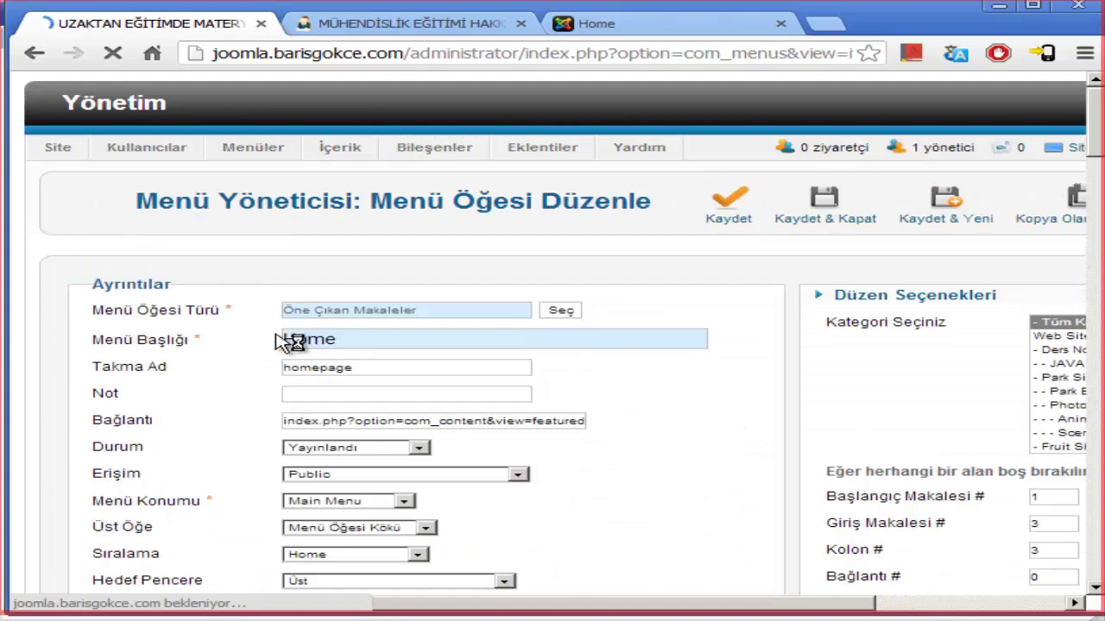
double_click(328, 338)
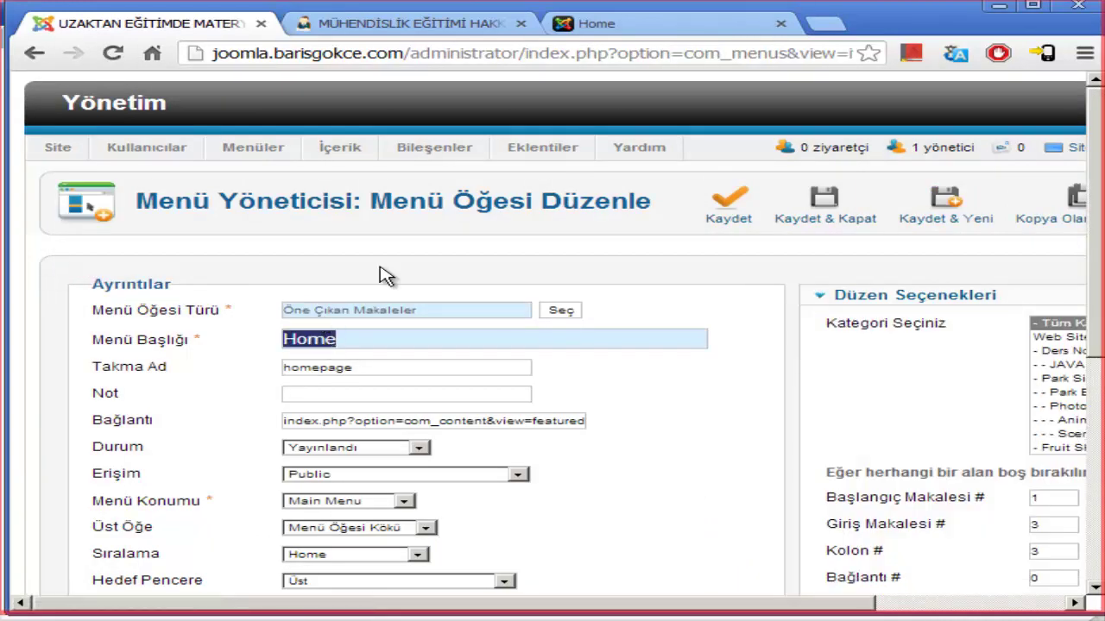
text(An)
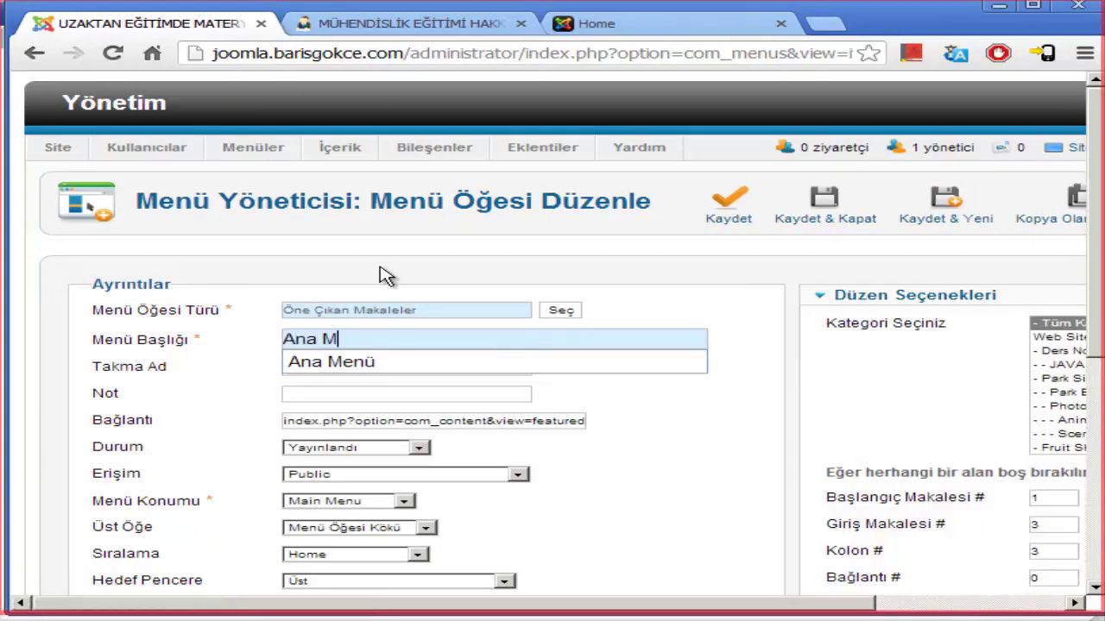
text(a M)
key(Down)
key(Return)
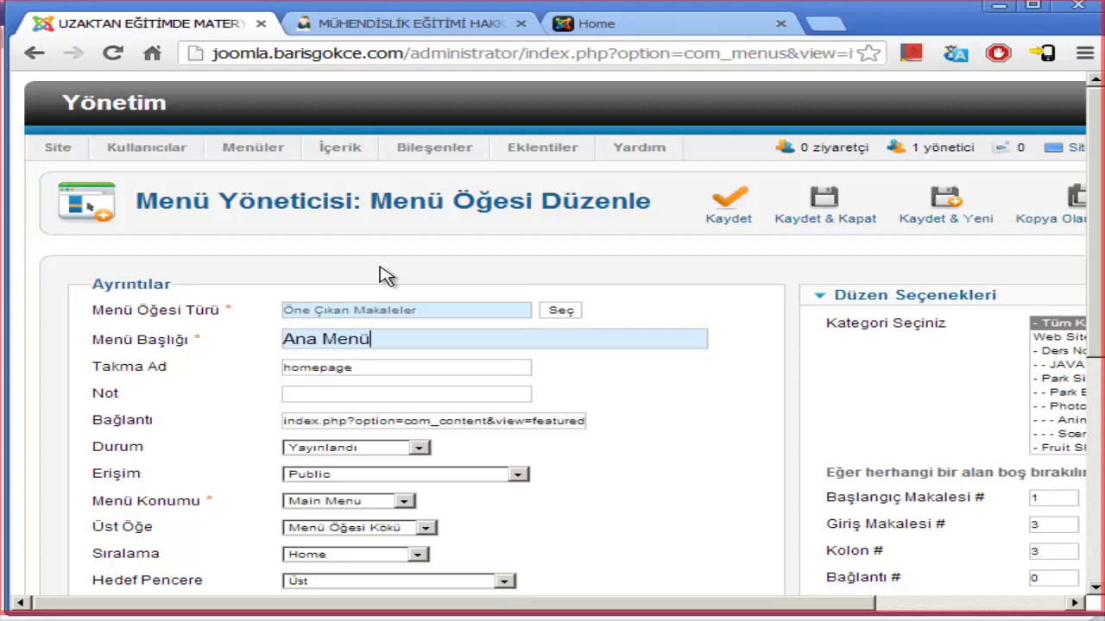
Clear the menu item's alias and save the item, keeping it open.
double_click(326, 371)
key(BackSpace)
scroll(829, 423, down, 2)
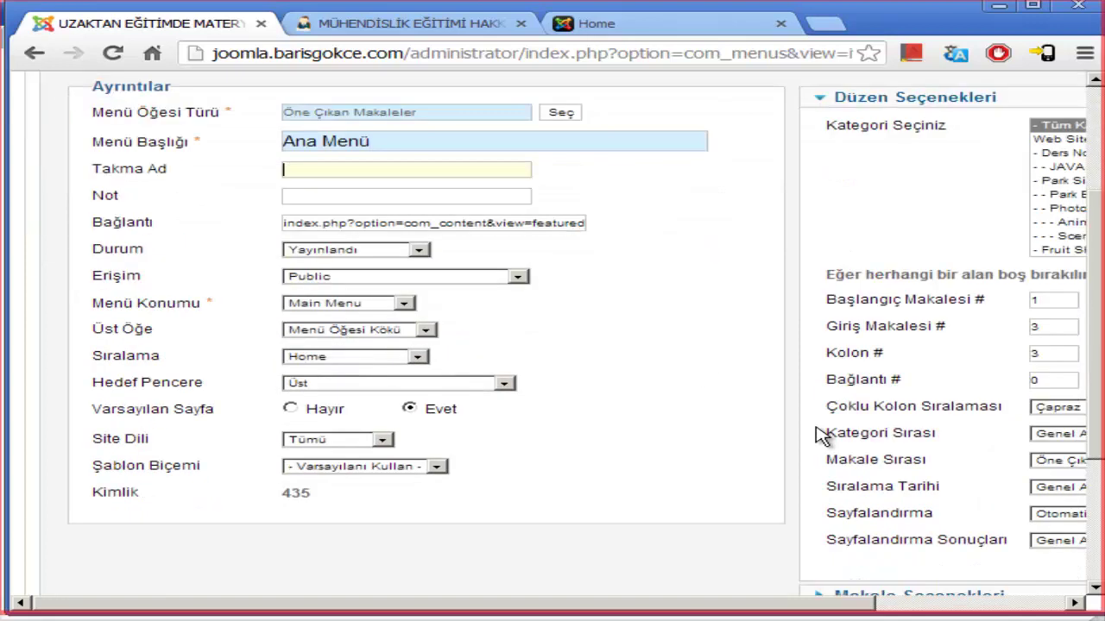
scroll(818, 434, up, 2)
click(740, 217)
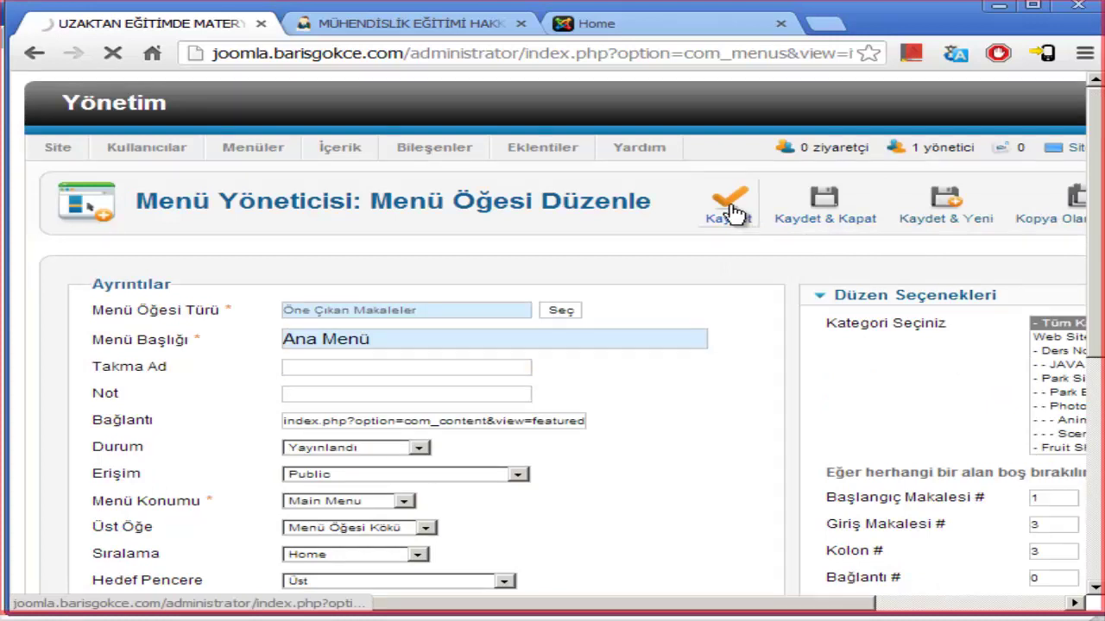
Refresh the site's home page to check the renamed item, and return to the administration.
click(632, 34)
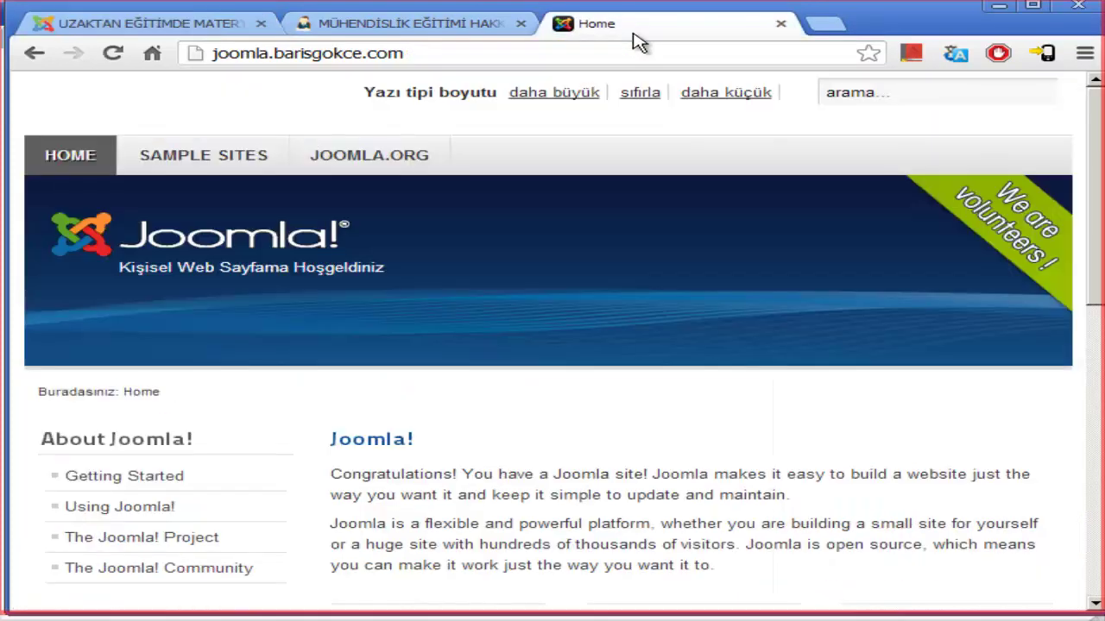
key(F5)
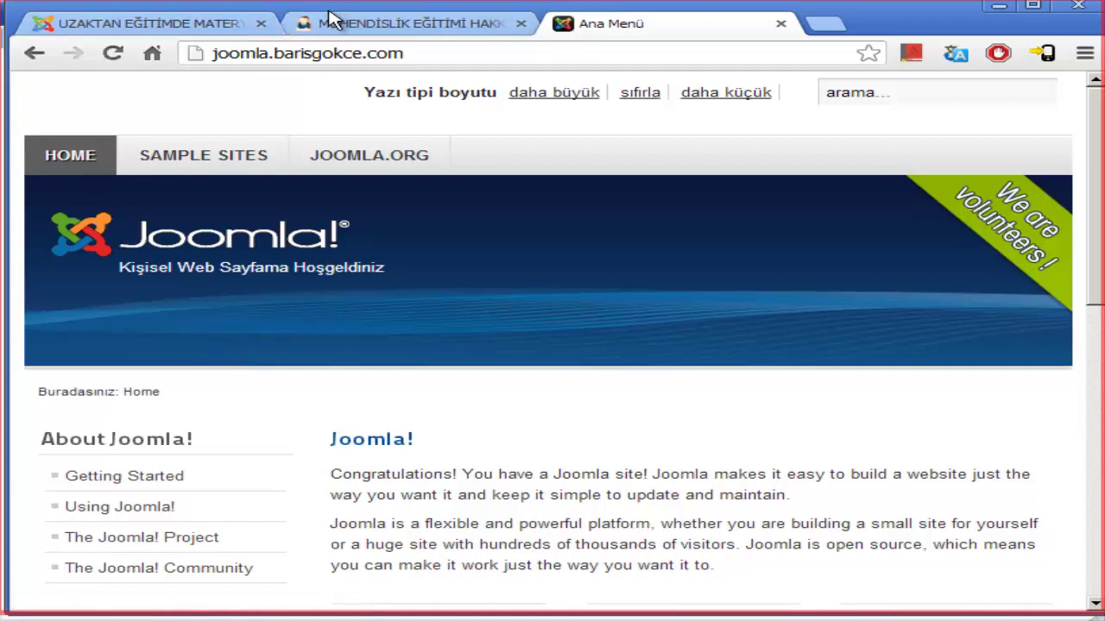
click(188, 28)
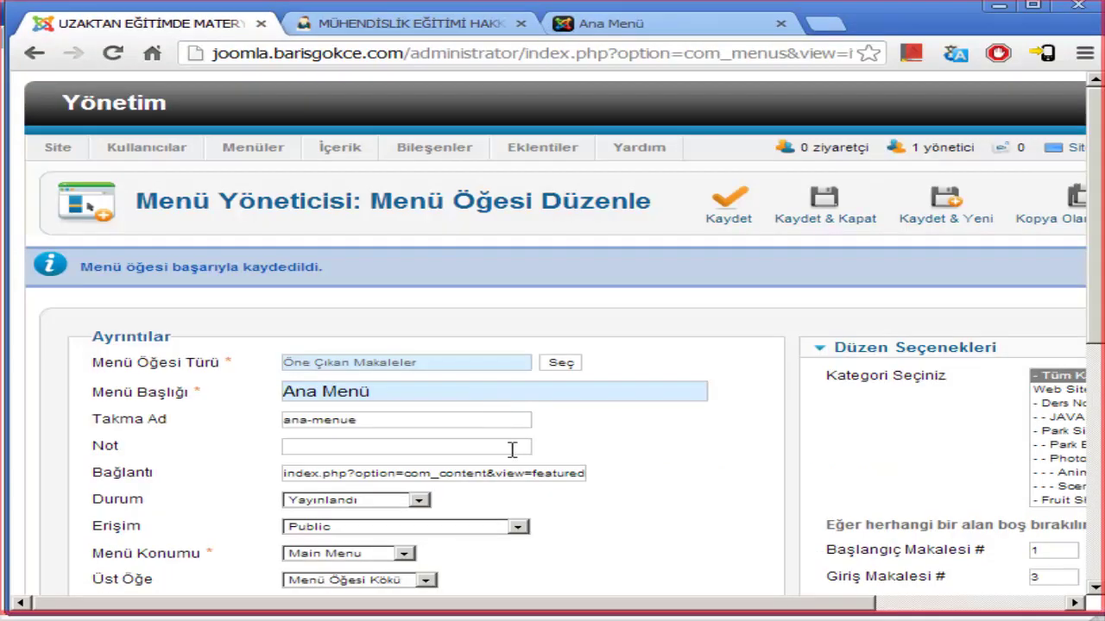
Review the saved menu item's settings, close it and look over the Main Menu's item list.
scroll(508, 449, down, 3)
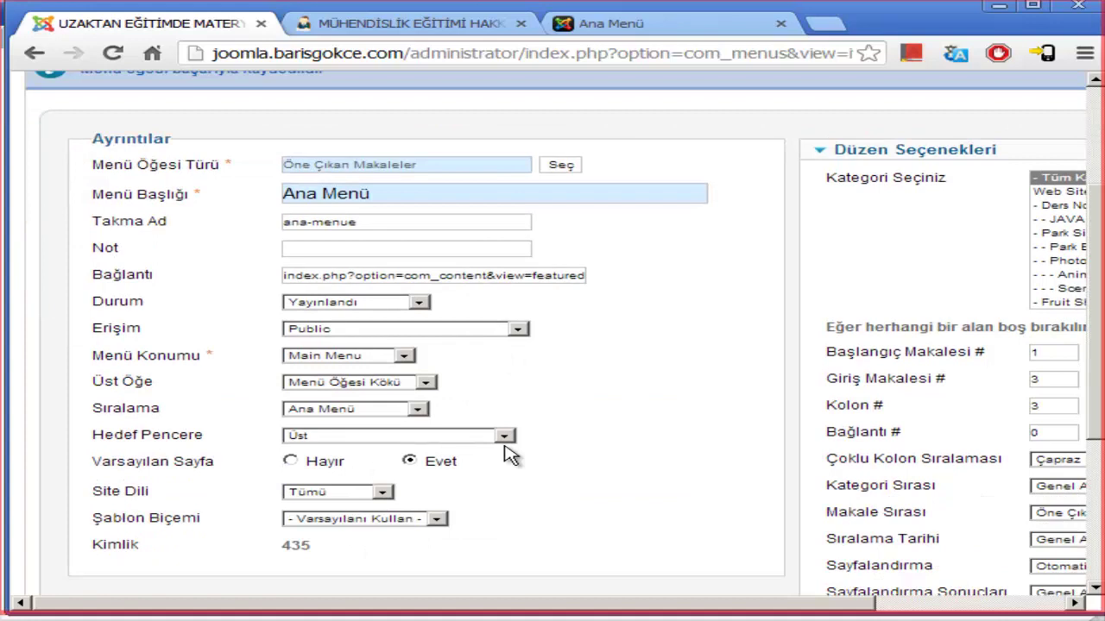
scroll(526, 466, down, 3)
mouse_move(809, 604)
mouse_down()
mouse_move(981, 607)
mouse_move(811, 604)
mouse_up()
scroll(591, 354, up, 6)
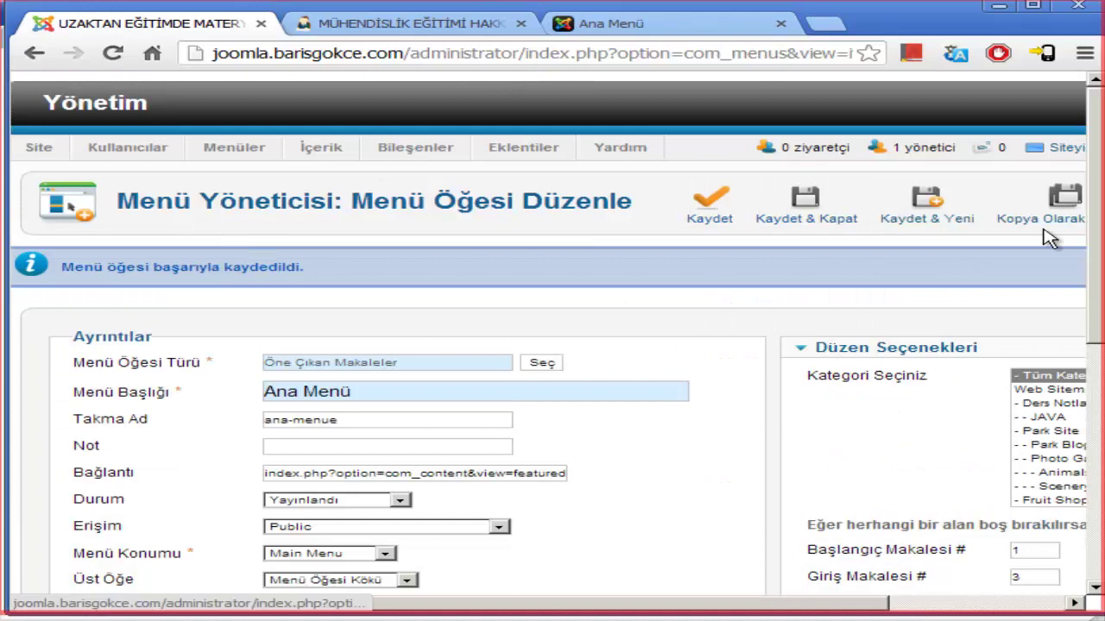
click(1026, 604)
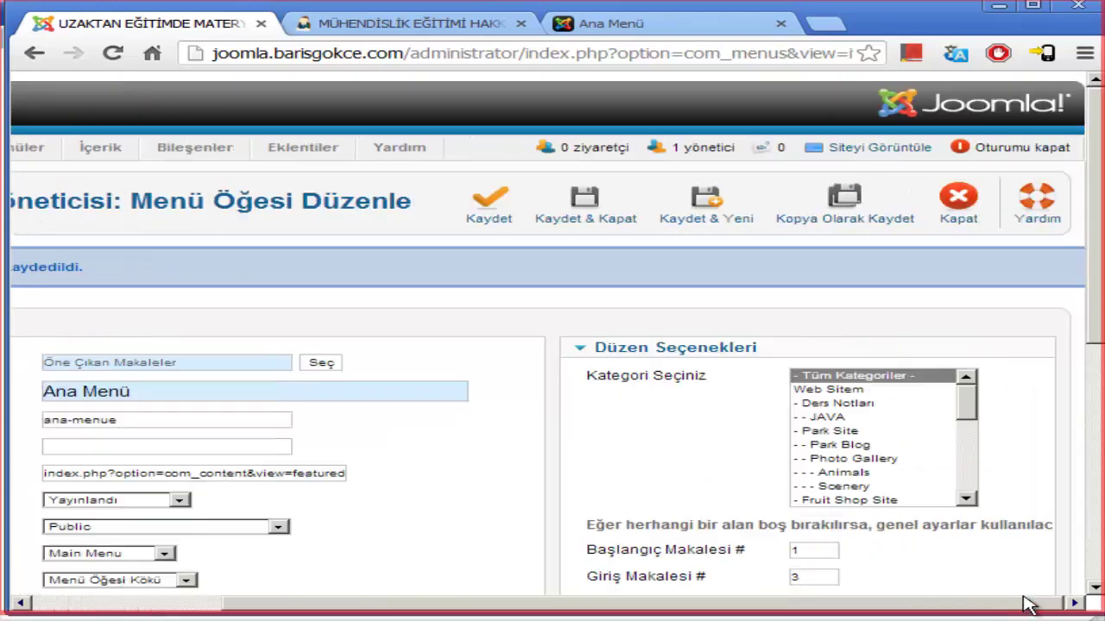
click(960, 220)
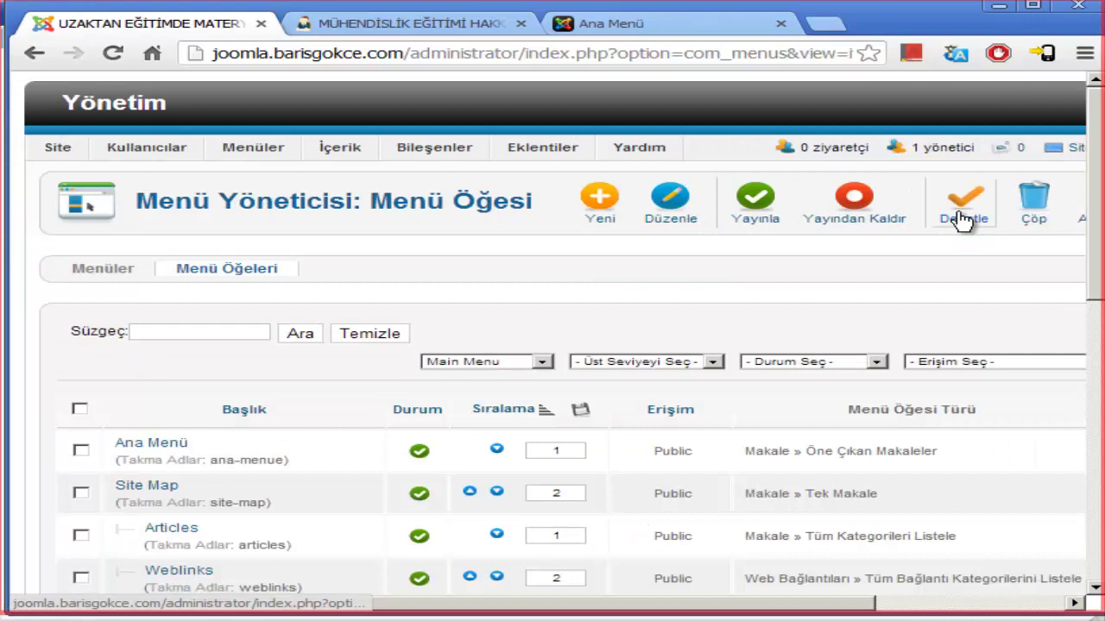
scroll(301, 389, down, 5)
scroll(298, 345, up, 5)
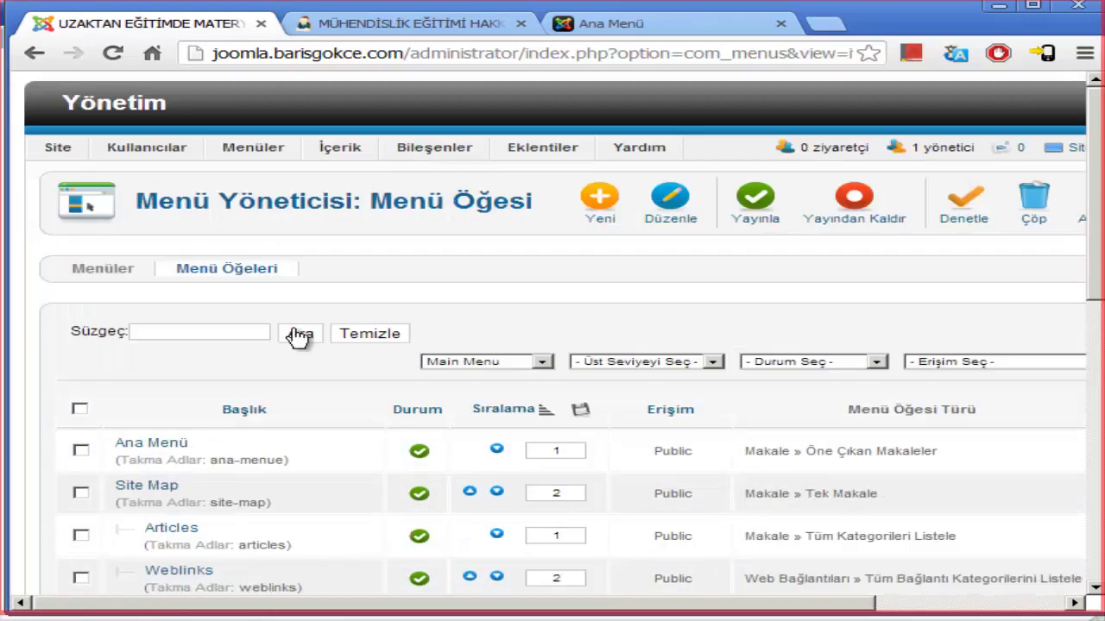
mouse_move(271, 147)
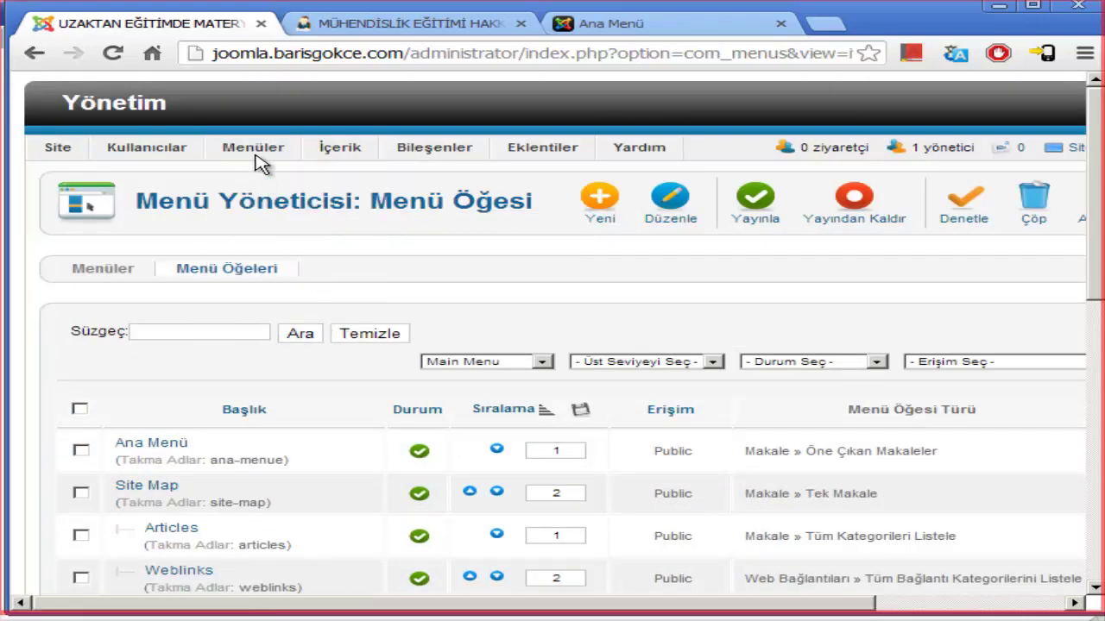
Look over the Main Menu's item list and compare it with the menus on the site's home page and the reference site.
click(271, 296)
scroll(281, 473, down, 5)
scroll(278, 429, up, 5)
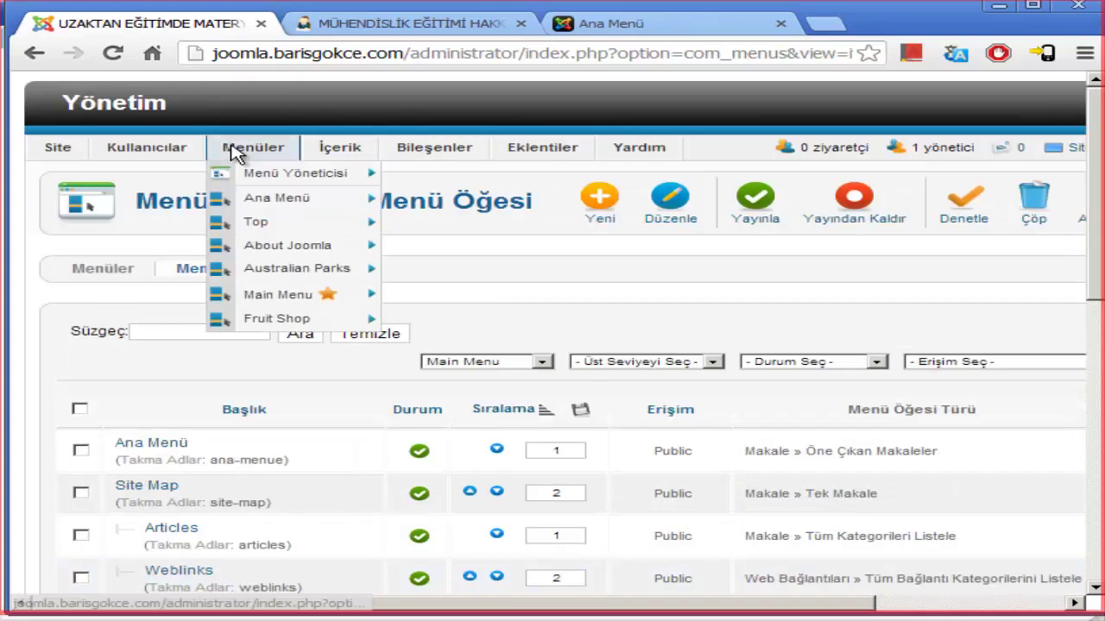
click(617, 29)
scroll(369, 420, down, 5)
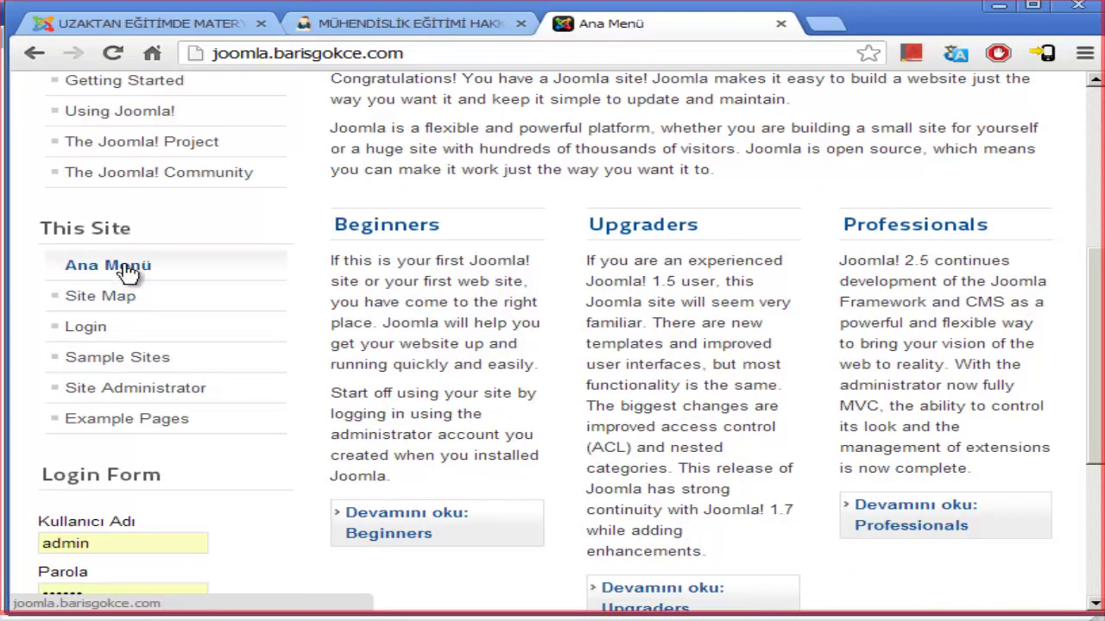
click(406, 23)
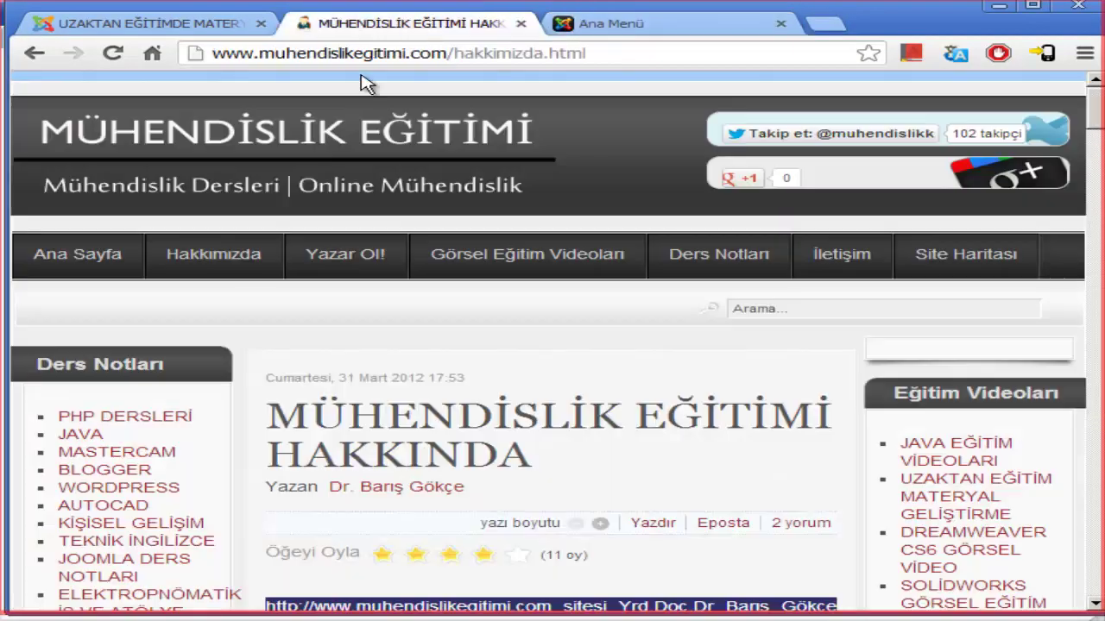
click(177, 31)
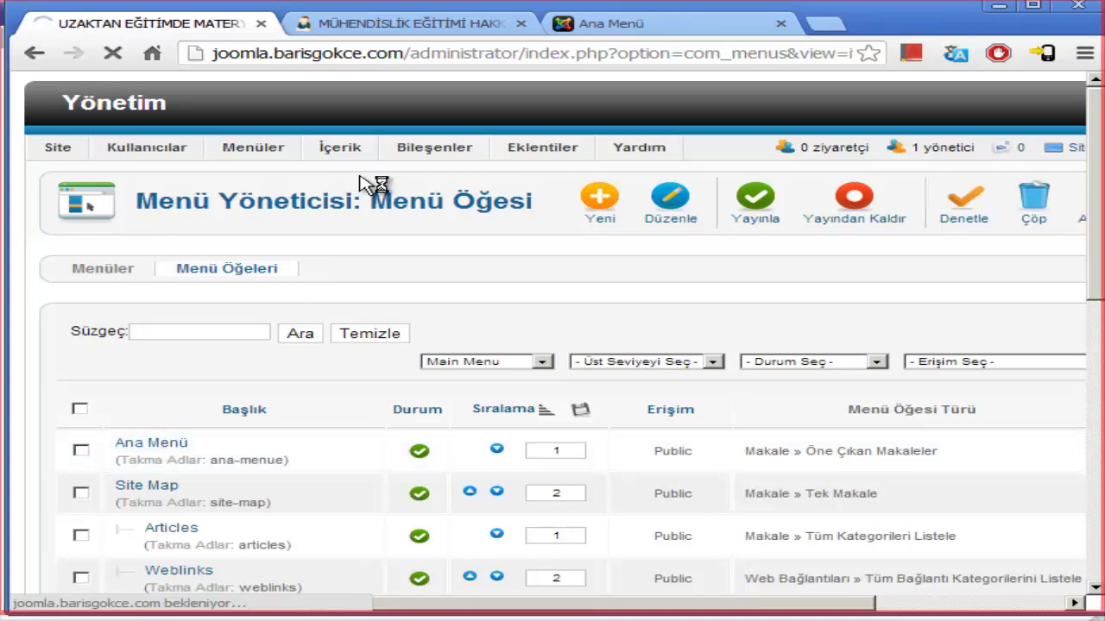
Leave the Main Menu's Ana Menü item and display the item list of the separate menu named Ana Menü.
mouse_move(366, 158)
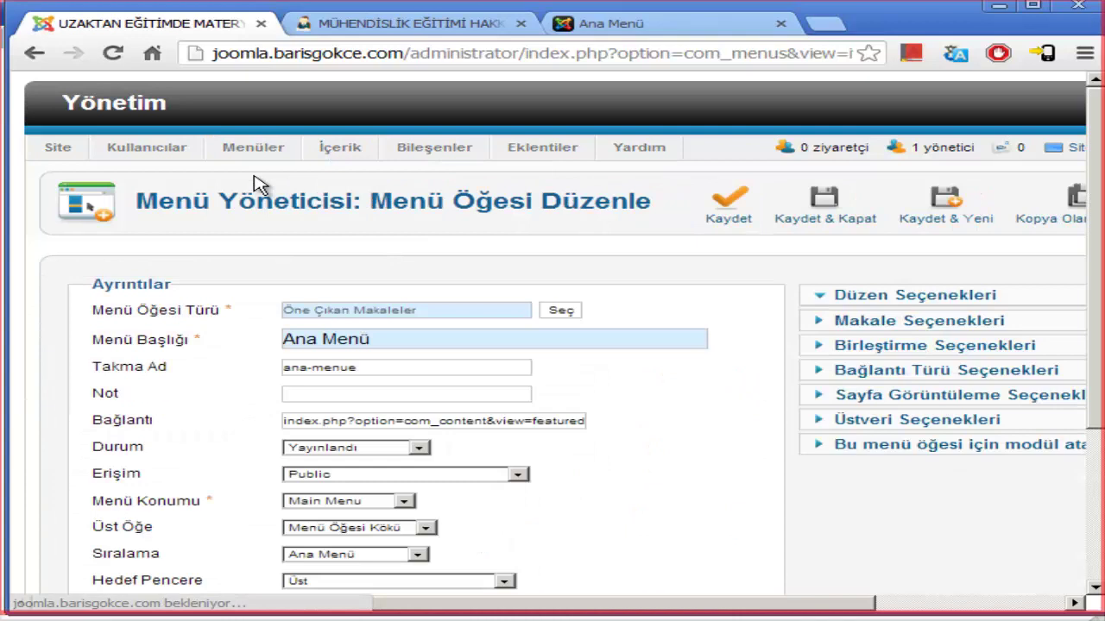
click(34, 54)
mouse_move(264, 148)
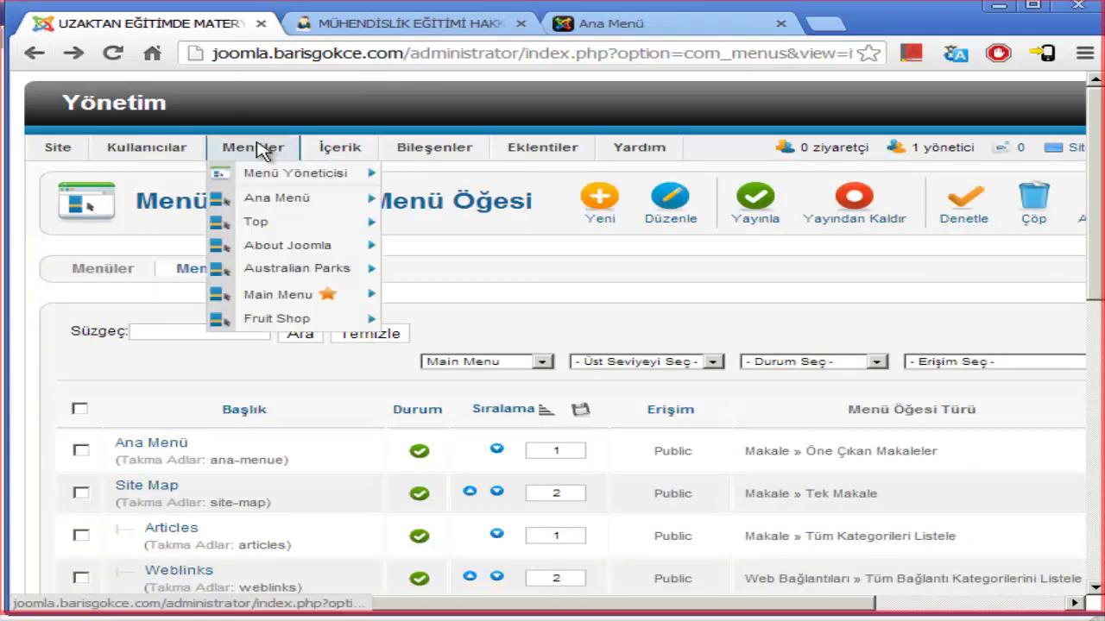
mouse_move(285, 202)
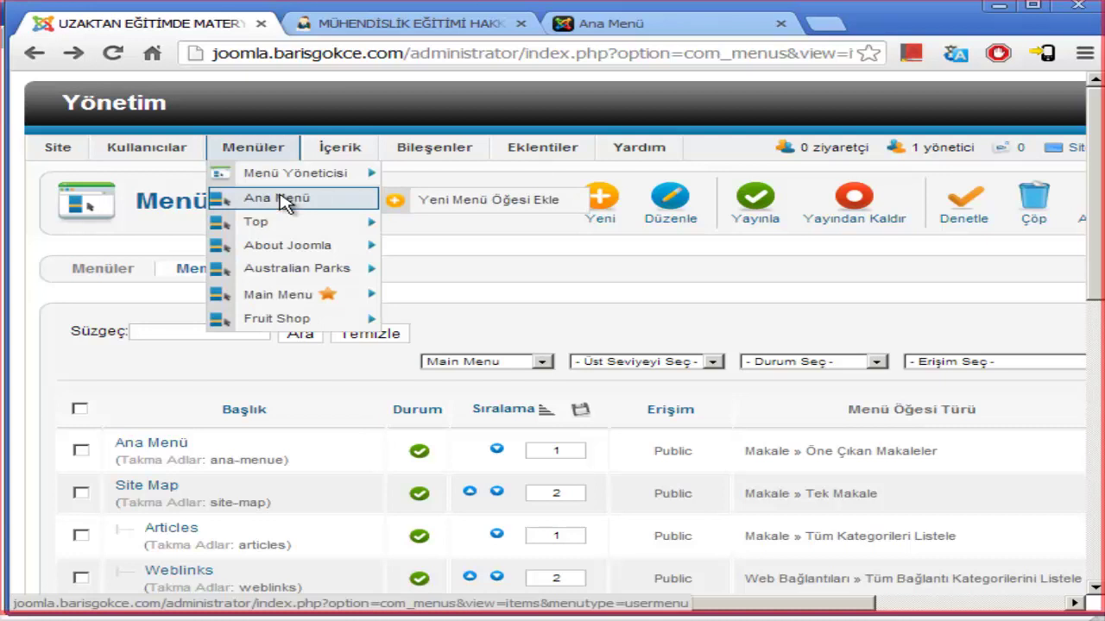
click(292, 202)
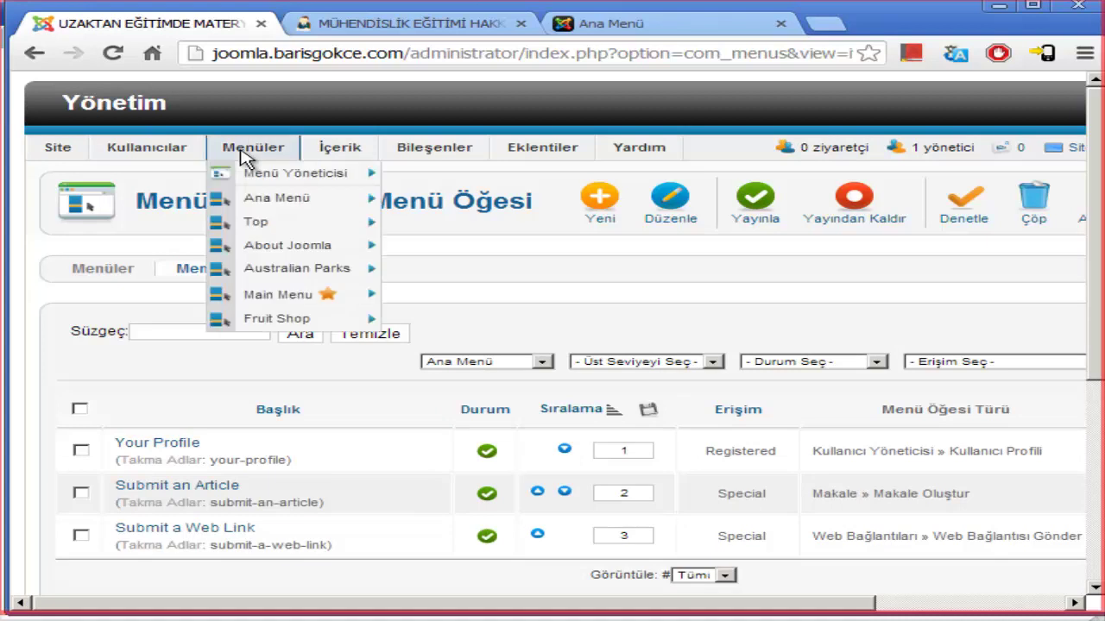
Switch back to the Main Menu's item list and look through all of its items.
mouse_move(264, 201)
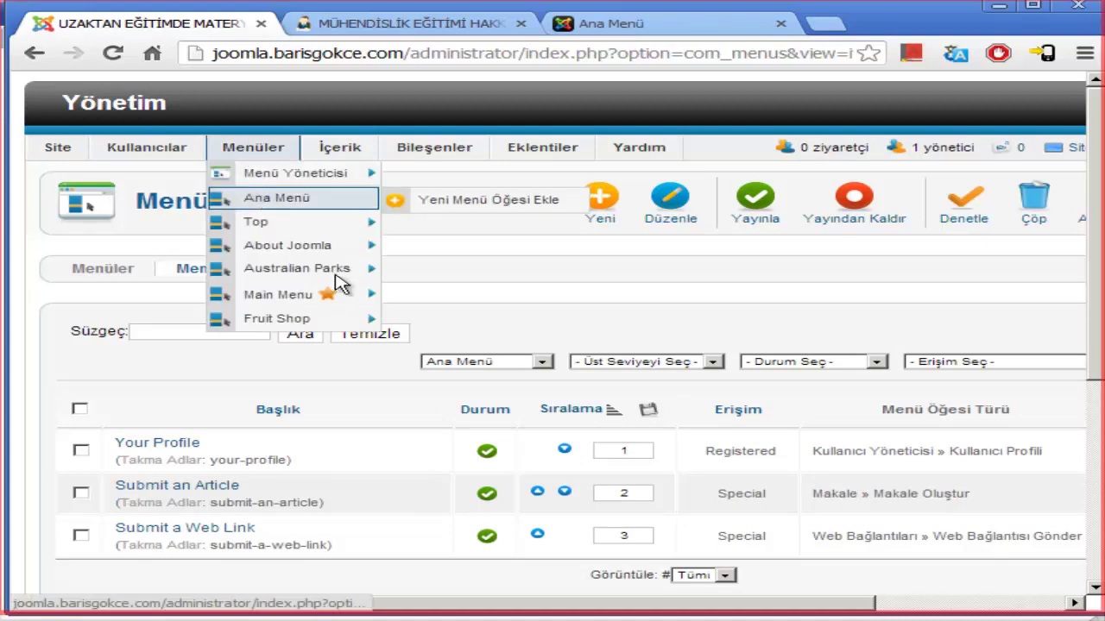
mouse_move(289, 295)
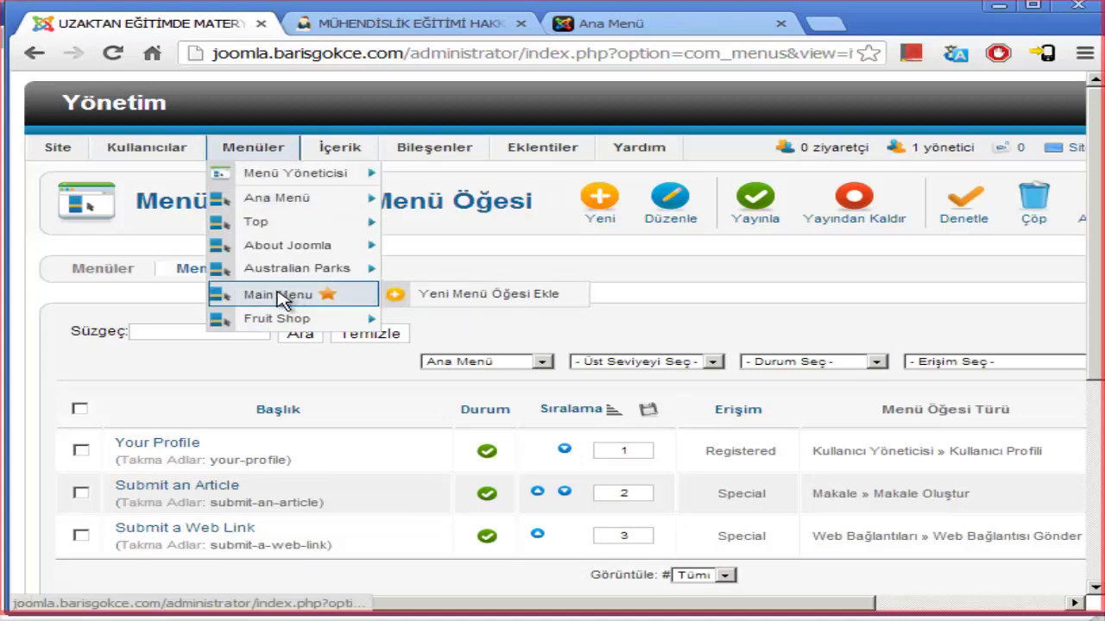
click(278, 296)
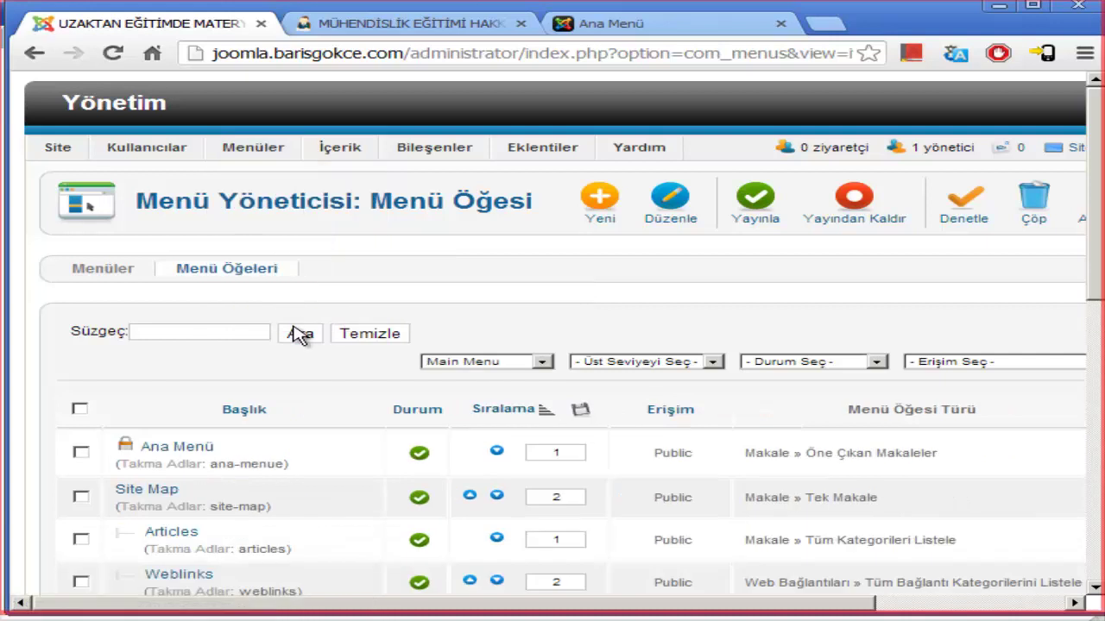
scroll(271, 457, down, 6)
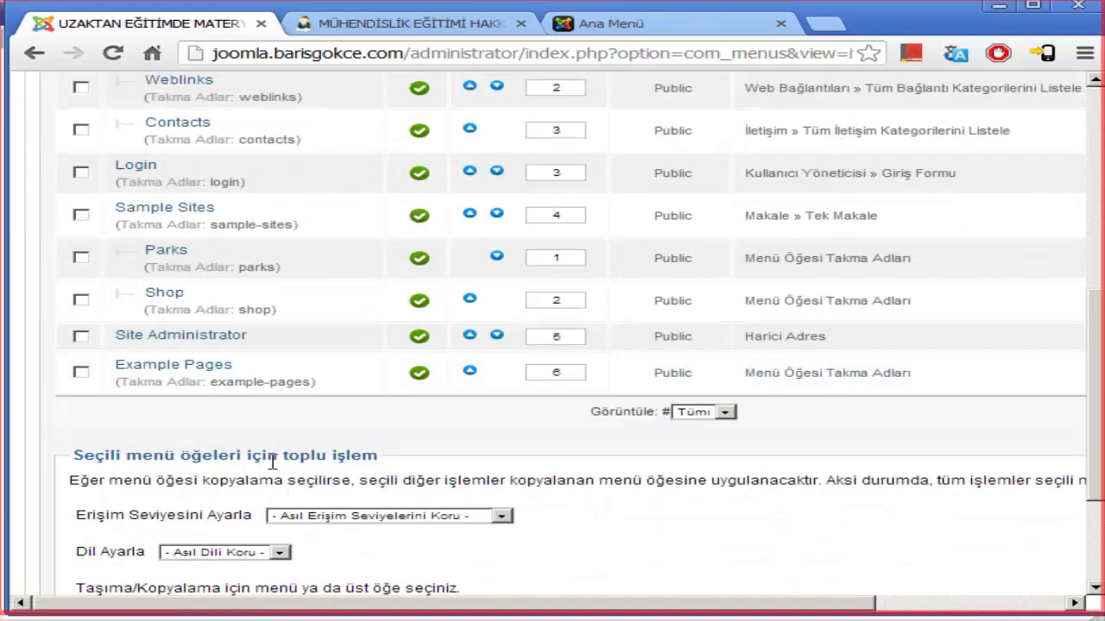
scroll(272, 462, up, 4)
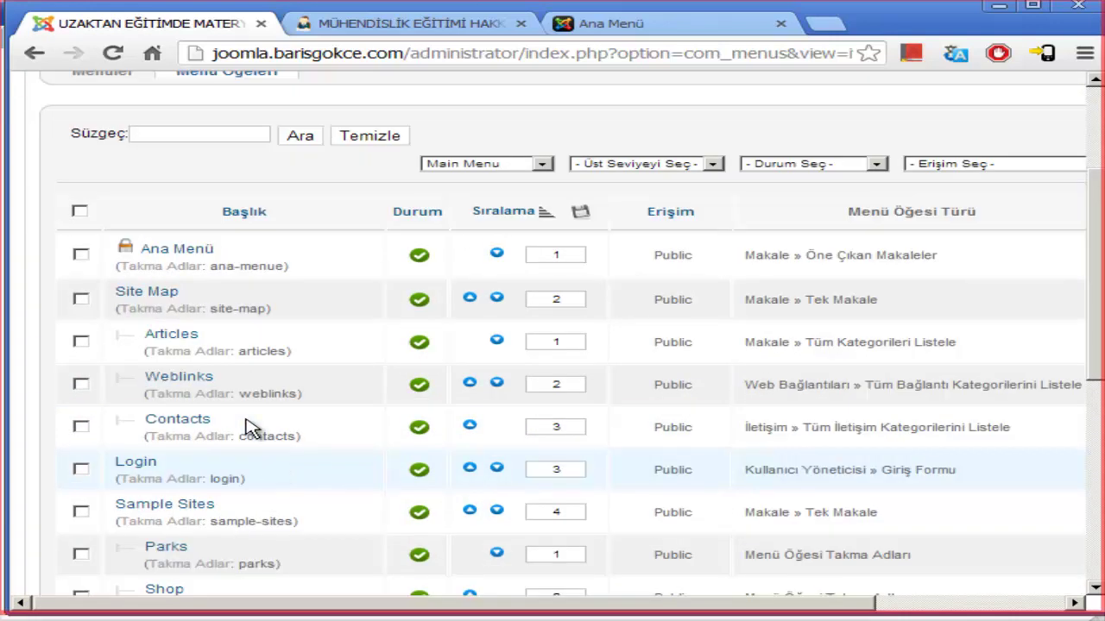
scroll(217, 285, down, 1)
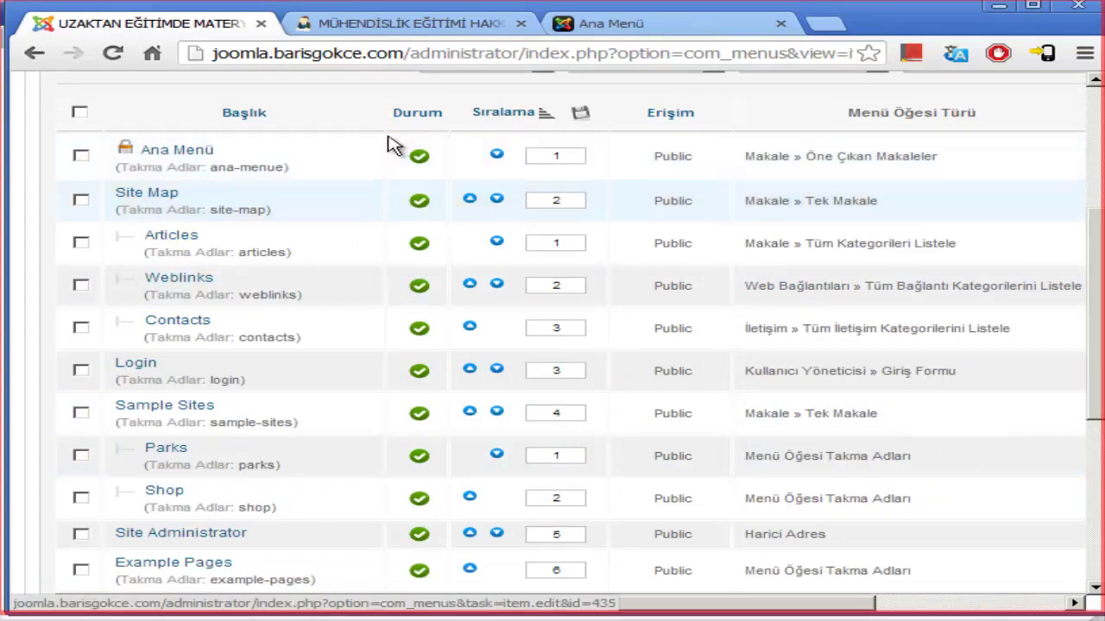
scroll(362, 168, up, 2)
Check the home page's This Site menu and the reference site's navigation, and return to the administration.
click(658, 28)
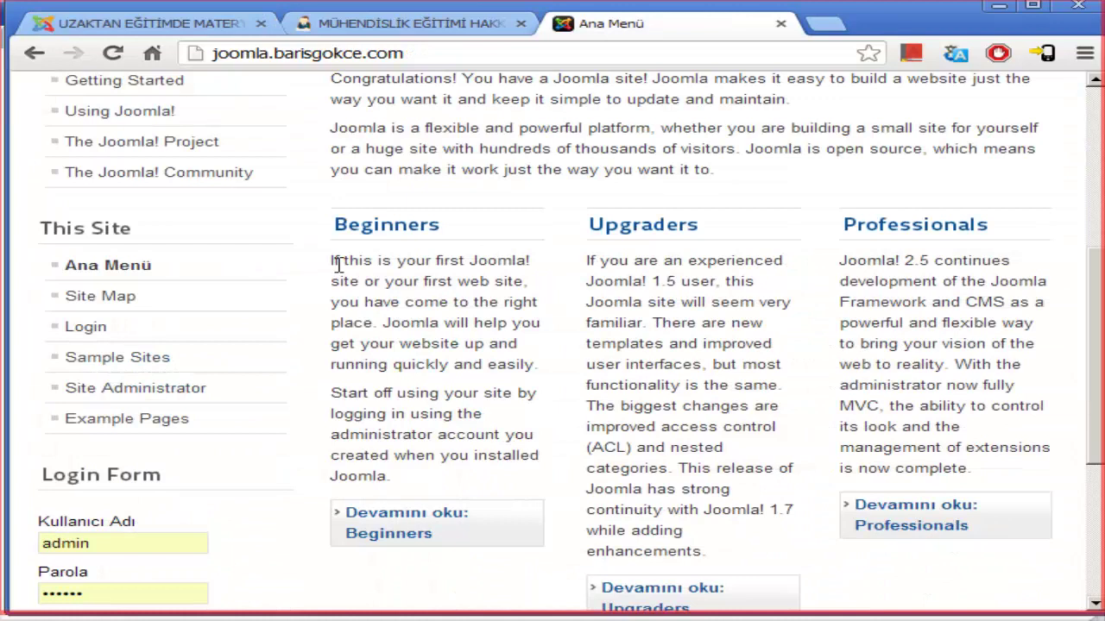
scroll(338, 265, up, 5)
click(468, 22)
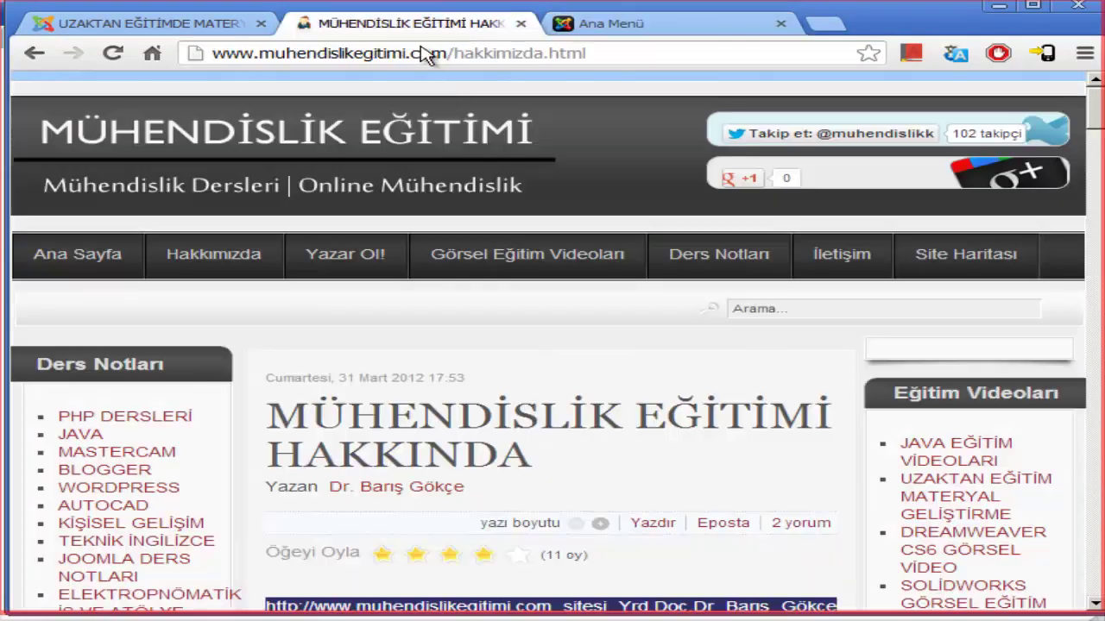
click(217, 23)
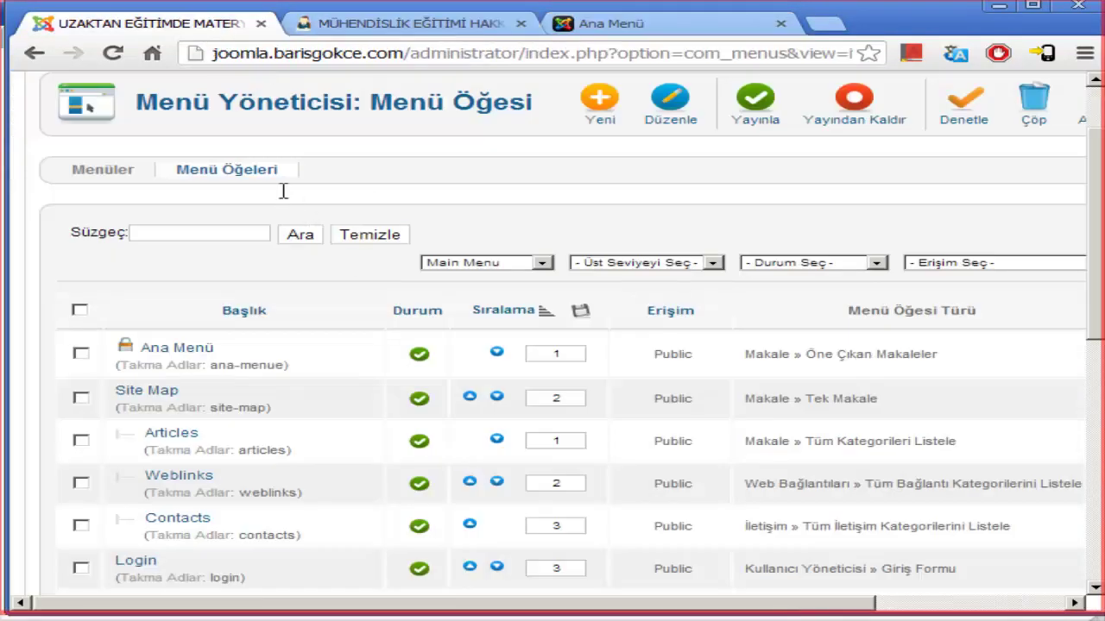
scroll(283, 190, up, 2)
Display the Top menu's item list to see which items it contains.
mouse_move(259, 161)
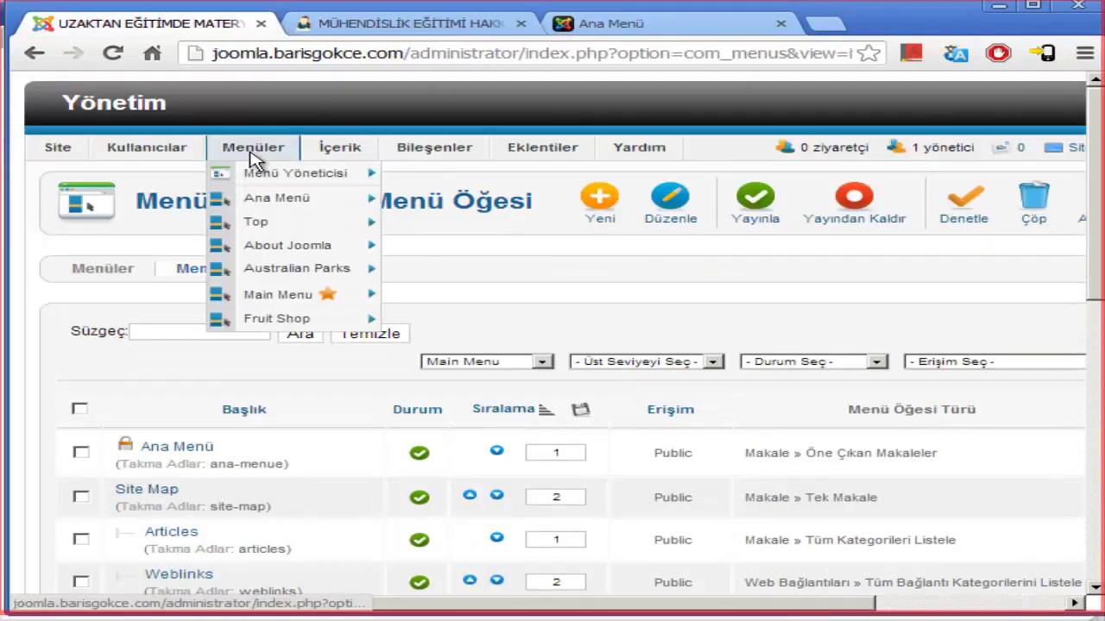
mouse_move(302, 225)
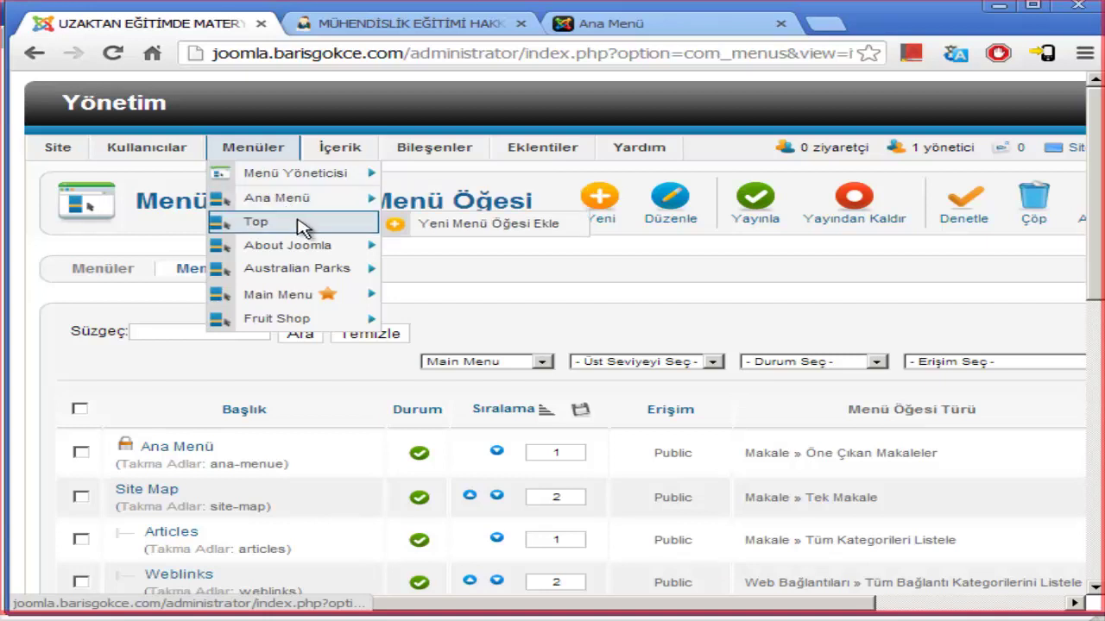
mouse_move(304, 252)
click(294, 222)
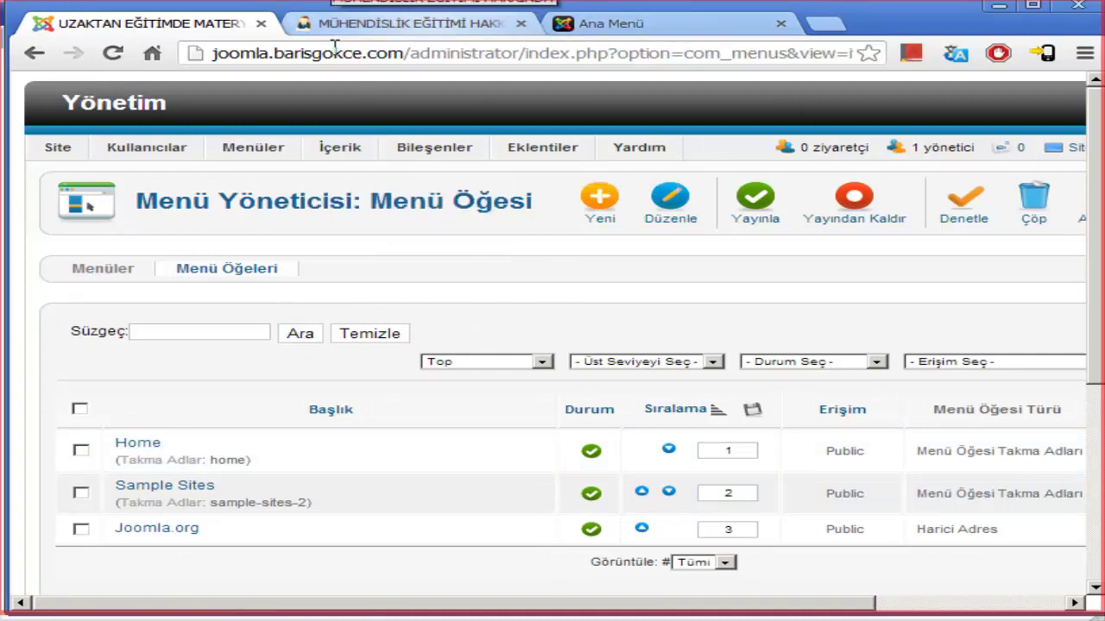
Open the Top menu for editing from the list of menus and set its title to Üst Ana Menü.
mouse_move(258, 151)
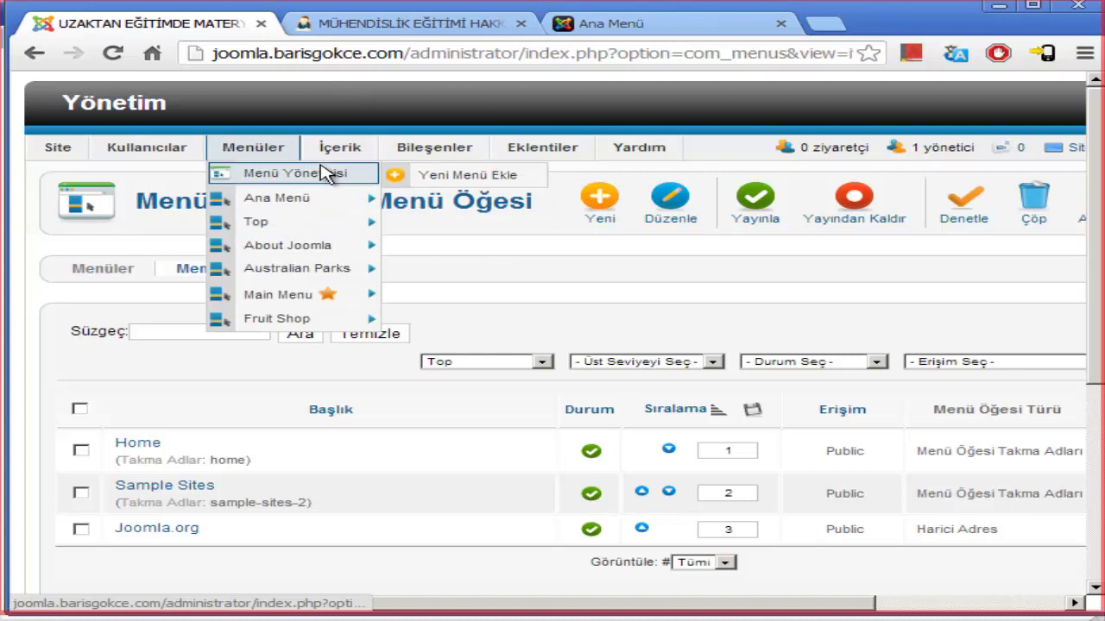
click(325, 177)
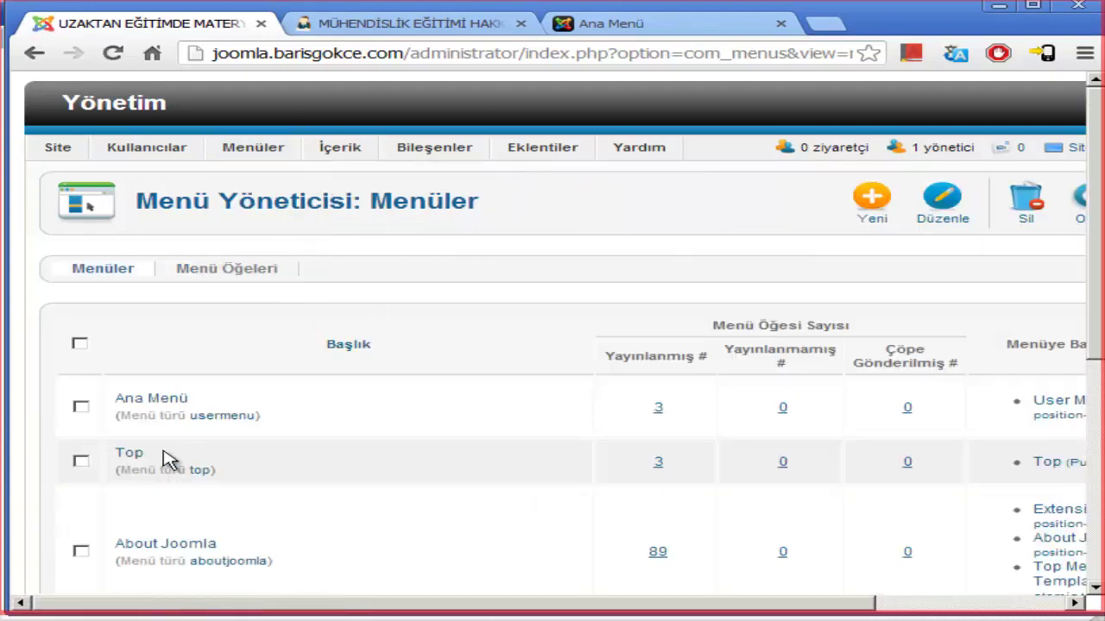
click(80, 461)
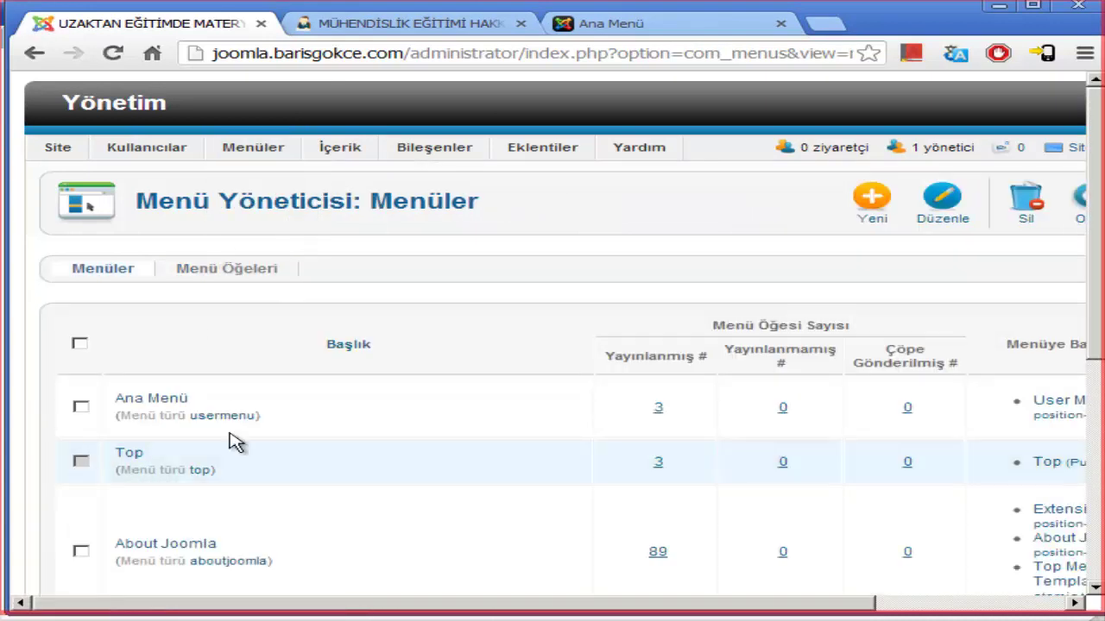
click(954, 214)
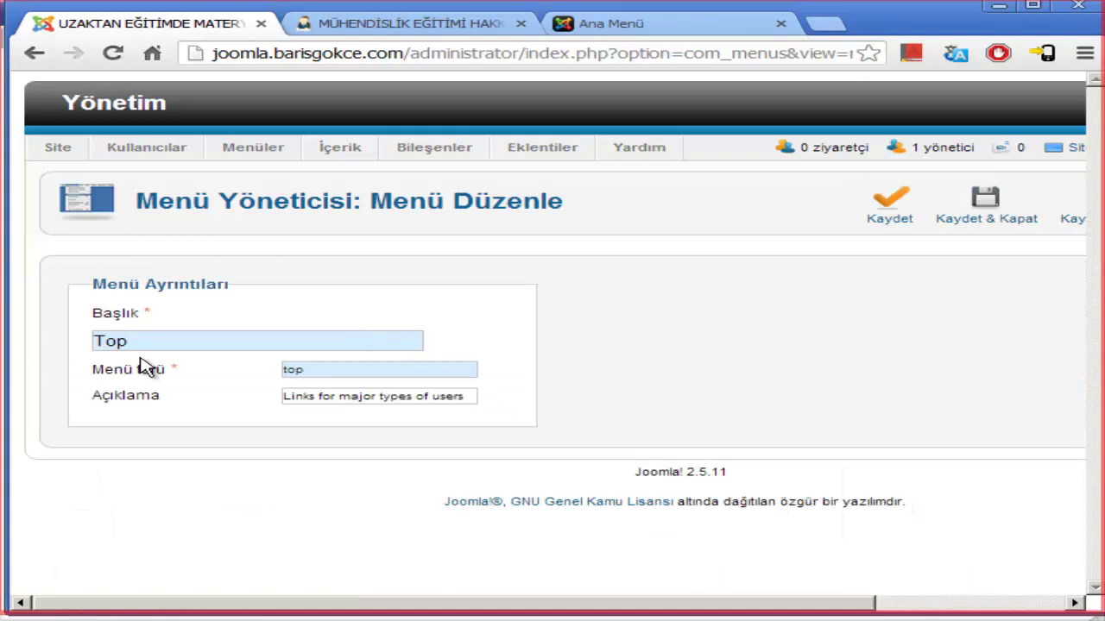
drag(155, 343, 2, 308)
text(Üst )
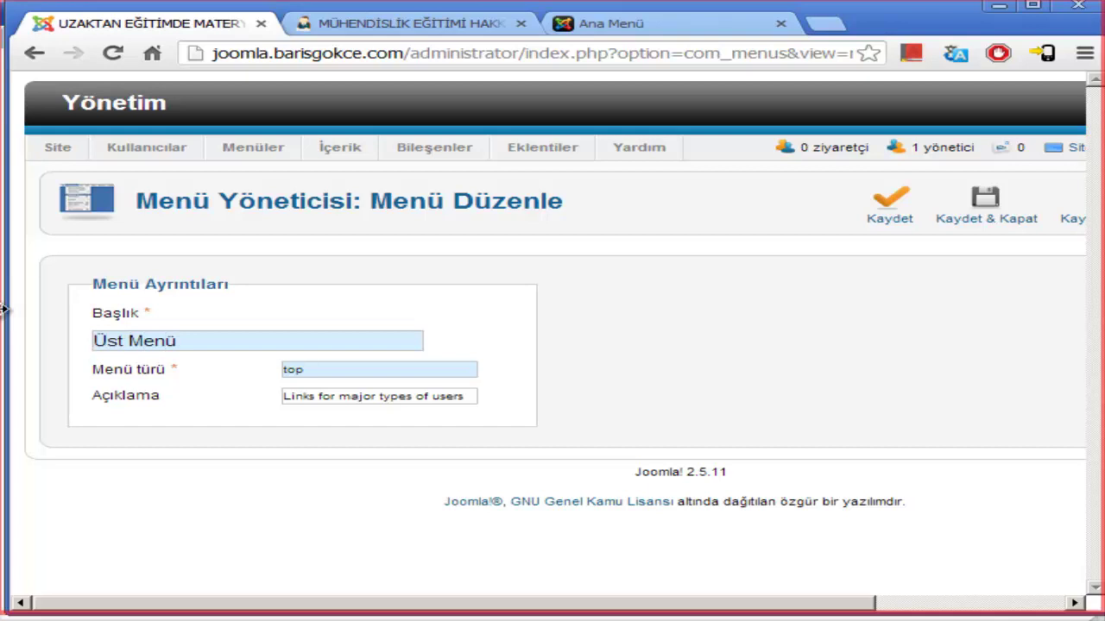
text(Ana)
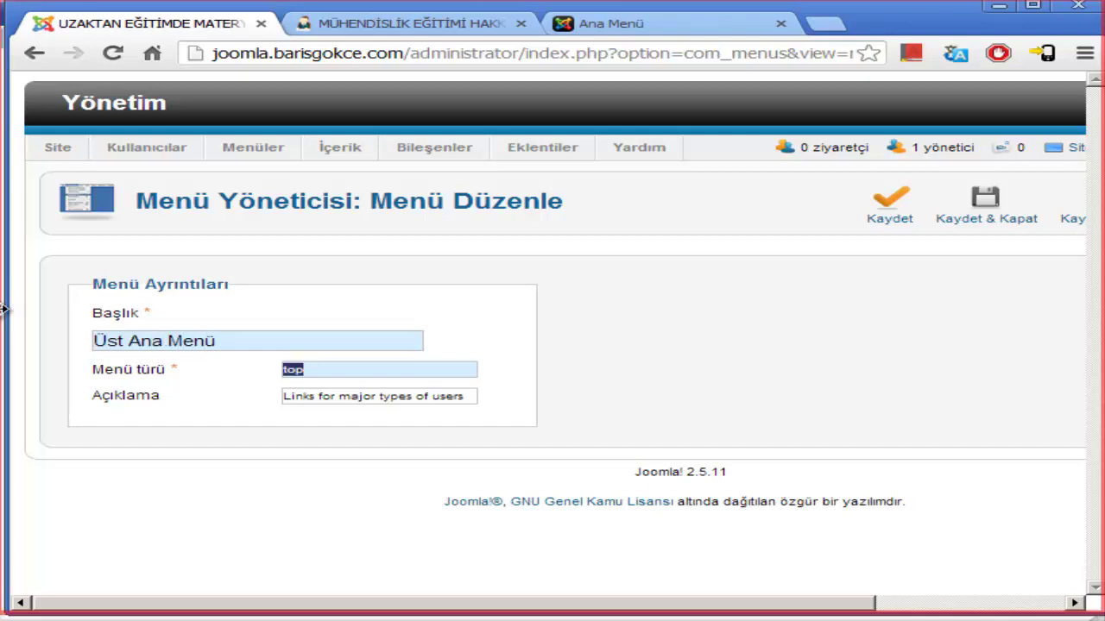
Replace the menu's description with Üst ana menü, leaving its type as top, and save and close the menu.
key(Tab)
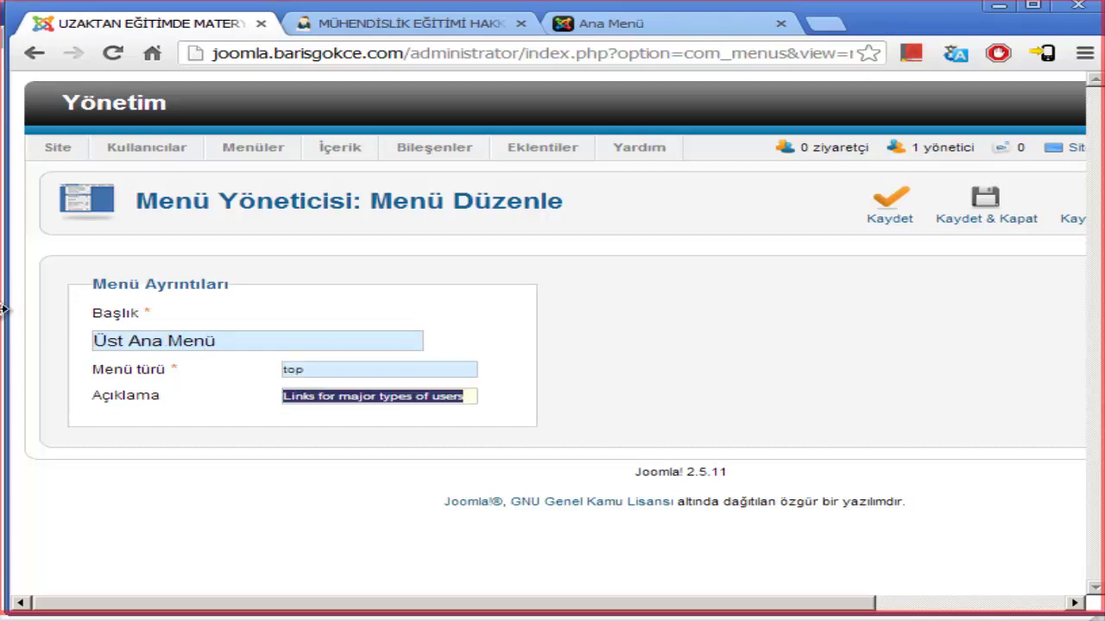
text(ls)
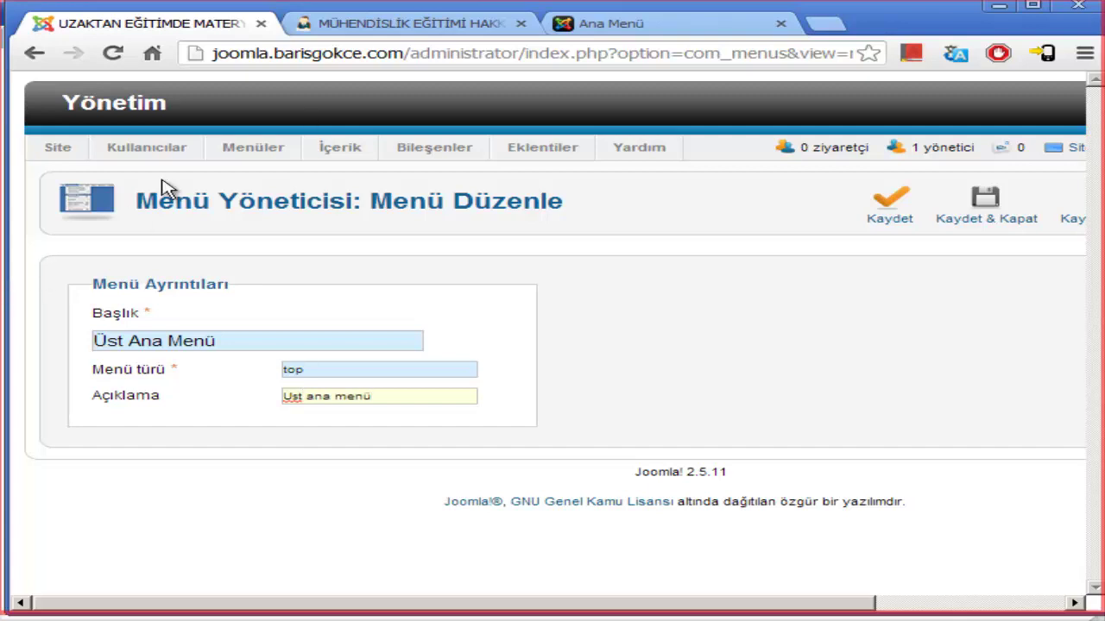
click(984, 204)
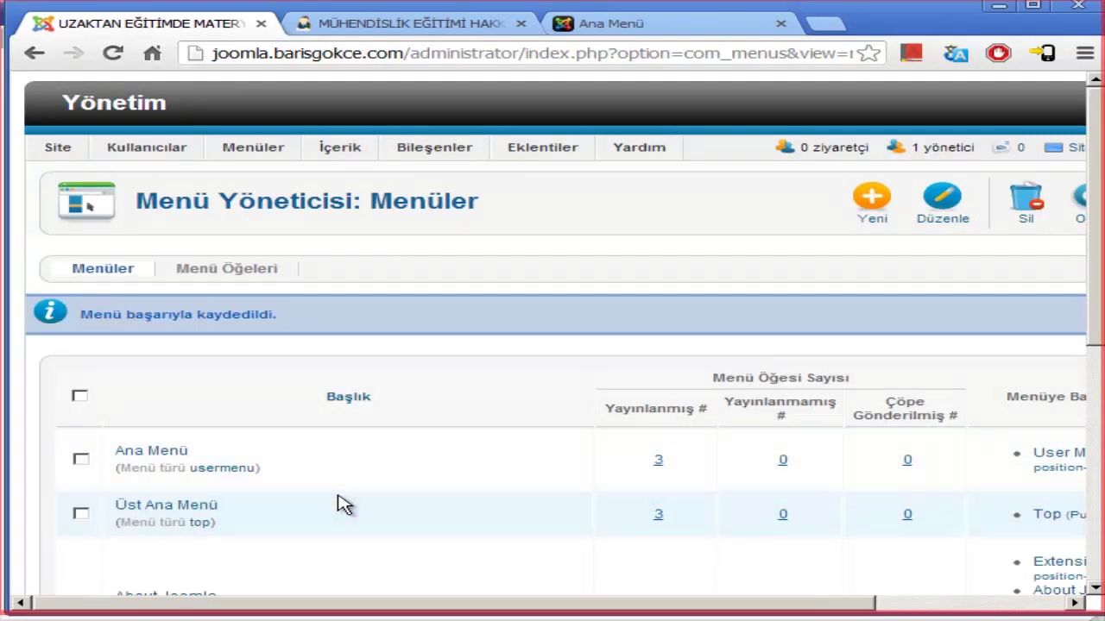
Display the menu items of Üst Ana Menü.
scroll(328, 503, down, 1)
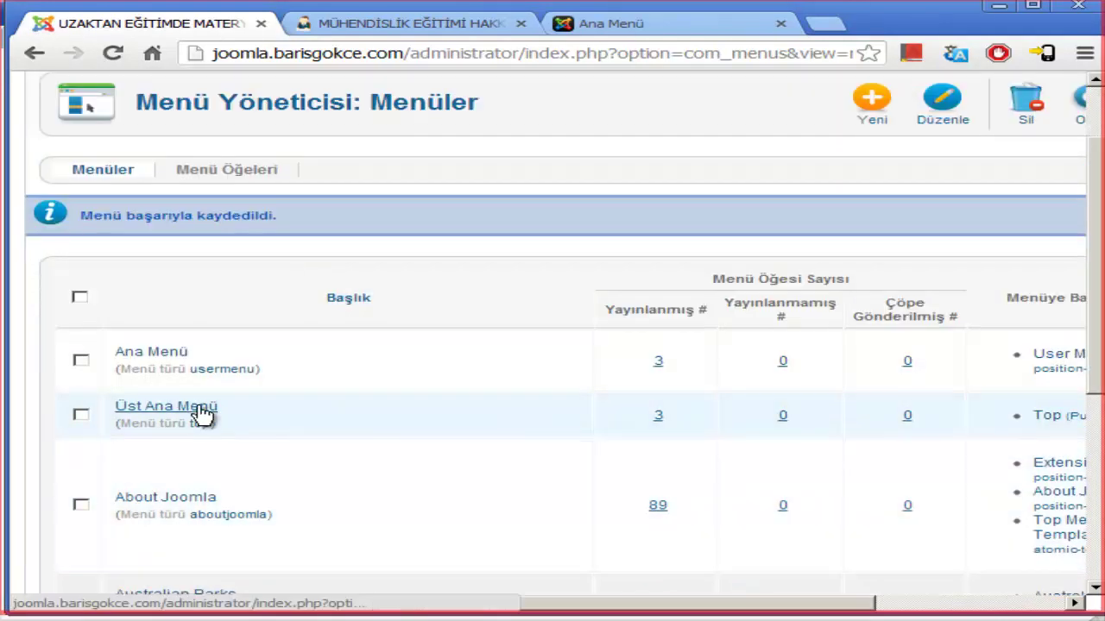
scroll(207, 273, up, 1)
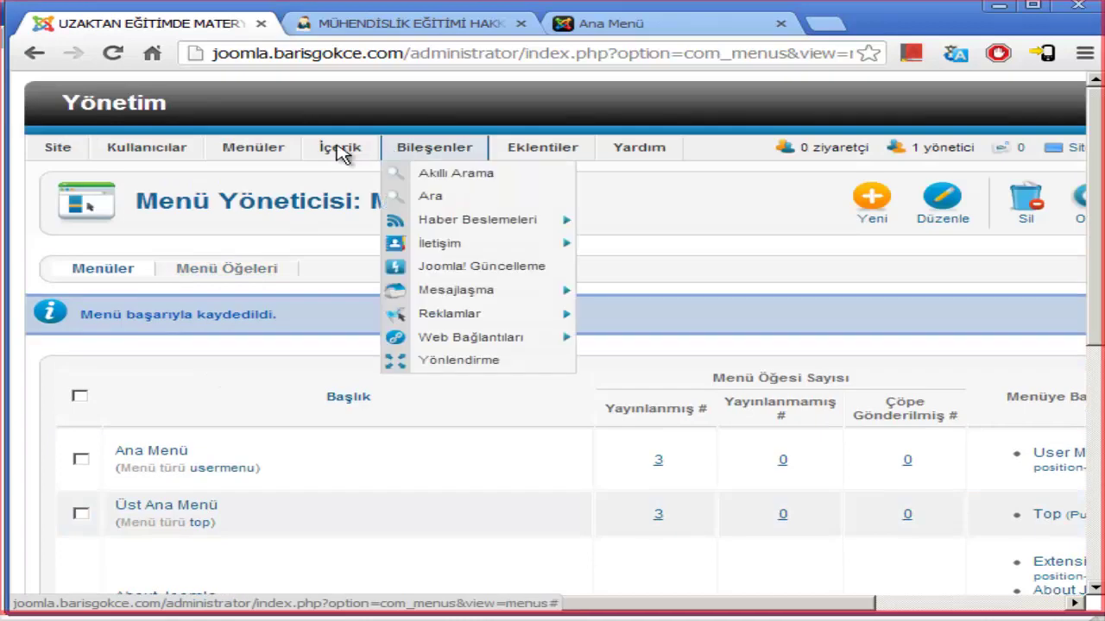
mouse_move(328, 154)
mouse_move(254, 158)
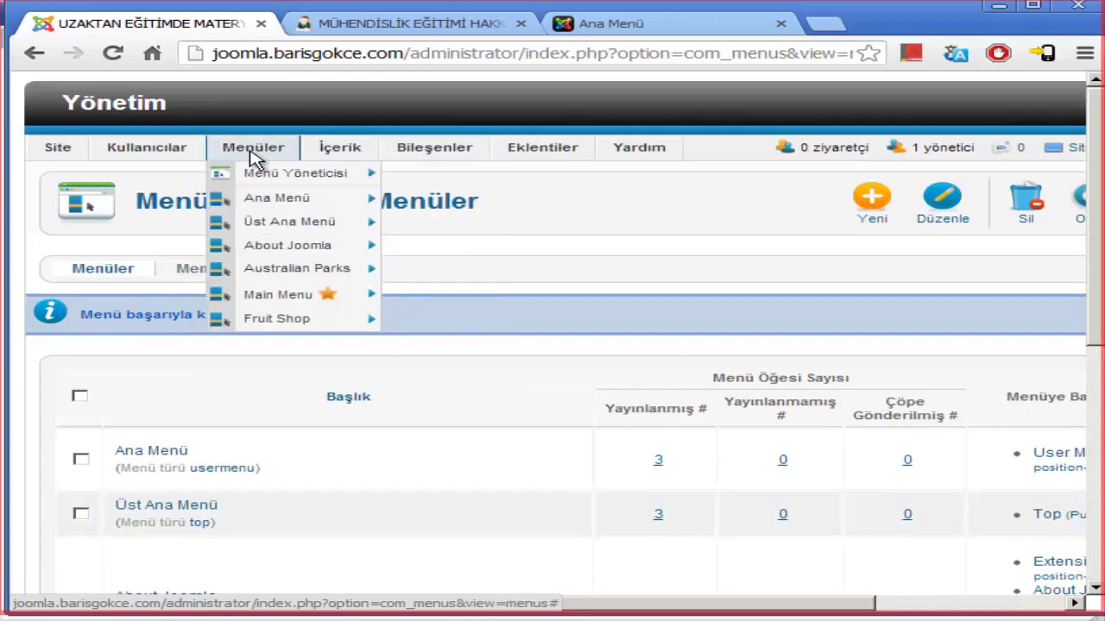
click(298, 225)
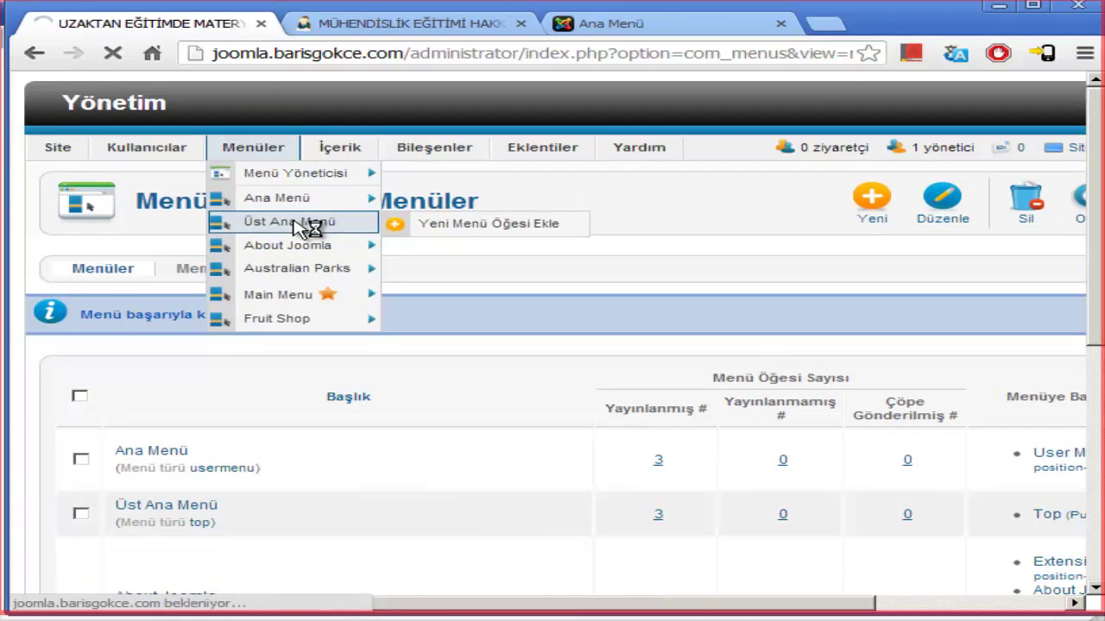
mouse_move(294, 269)
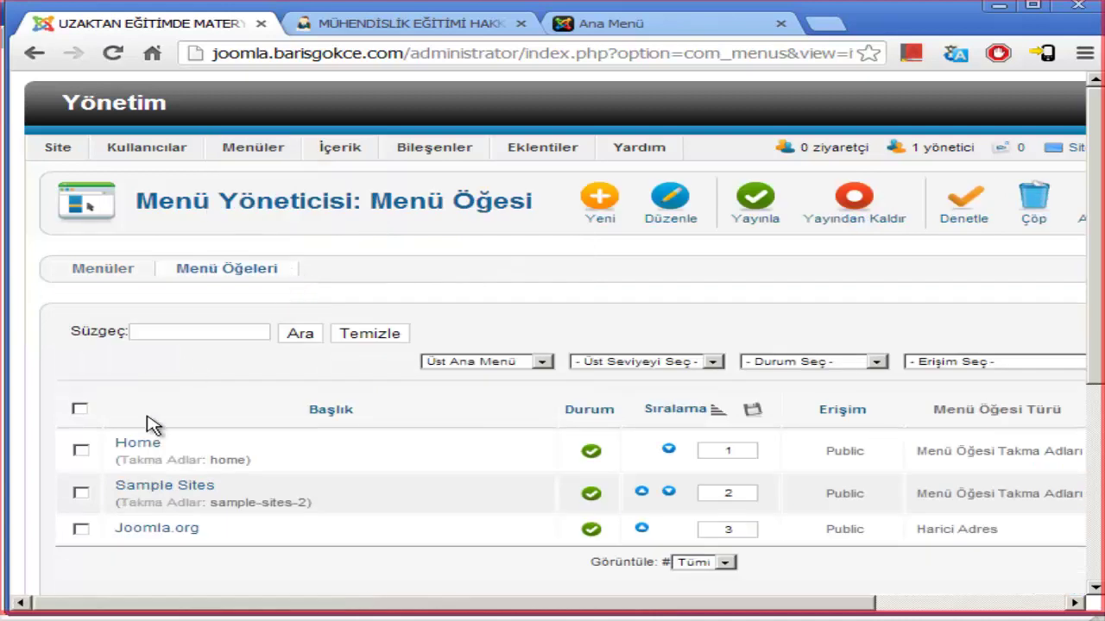
Set the Home item's title to Ana Sayfa, clear its alias, and save the item.
click(138, 447)
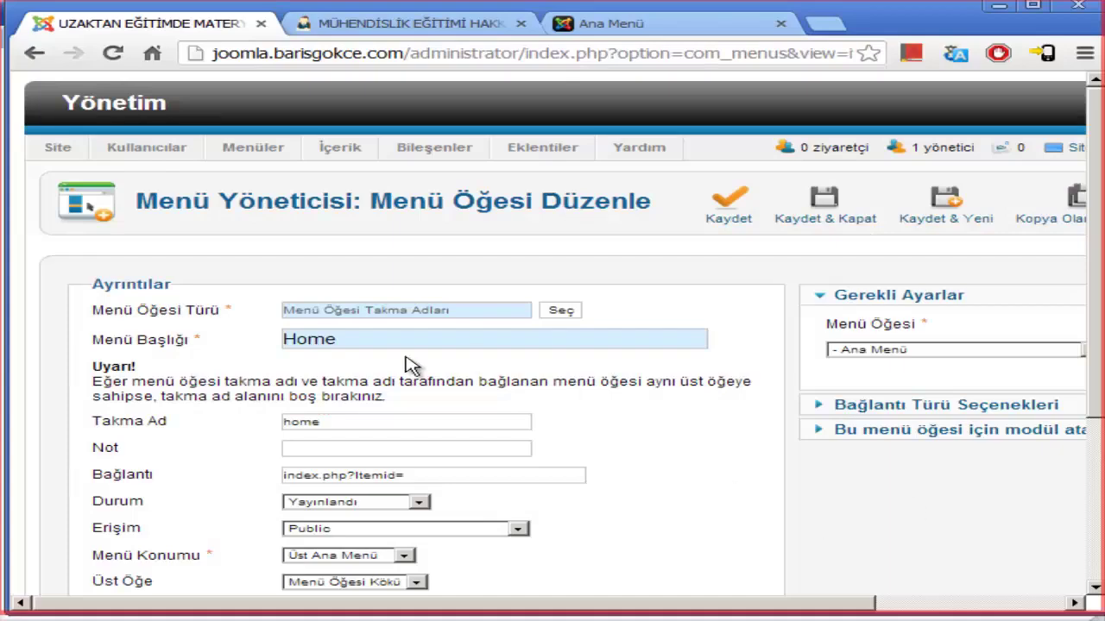
double_click(340, 342)
text(Ana Sayfa)
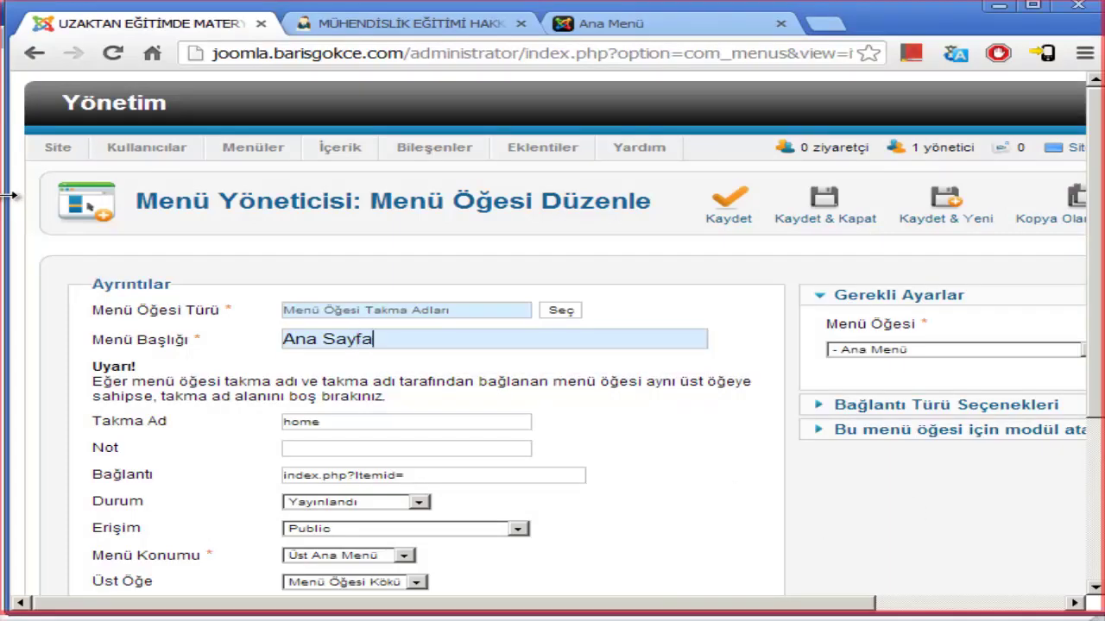
drag(335, 424, 150, 399)
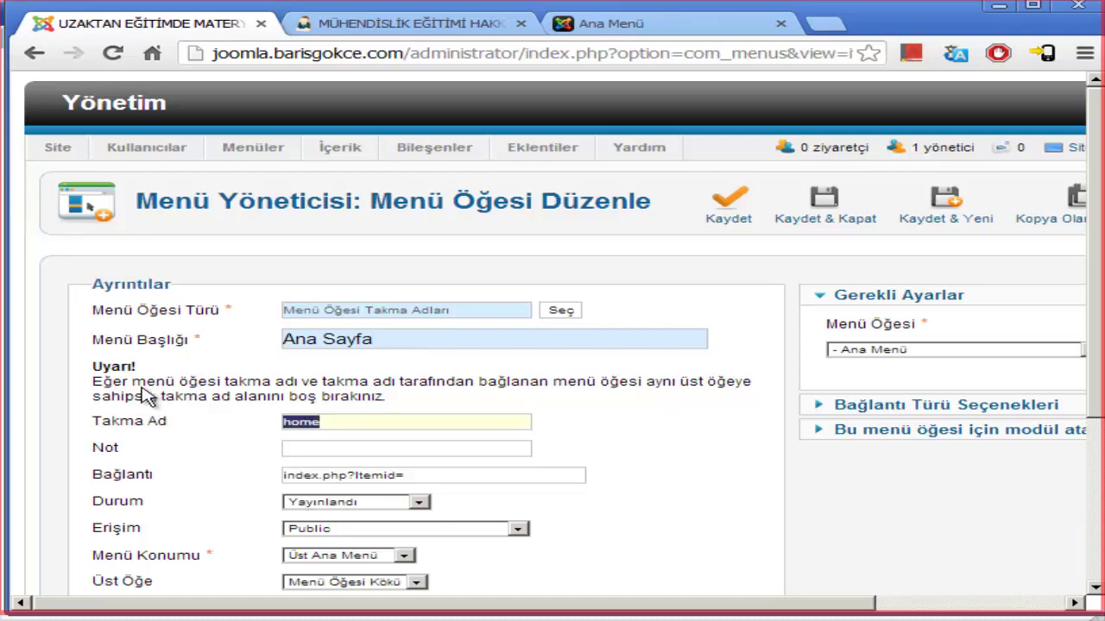
key(BackSpace)
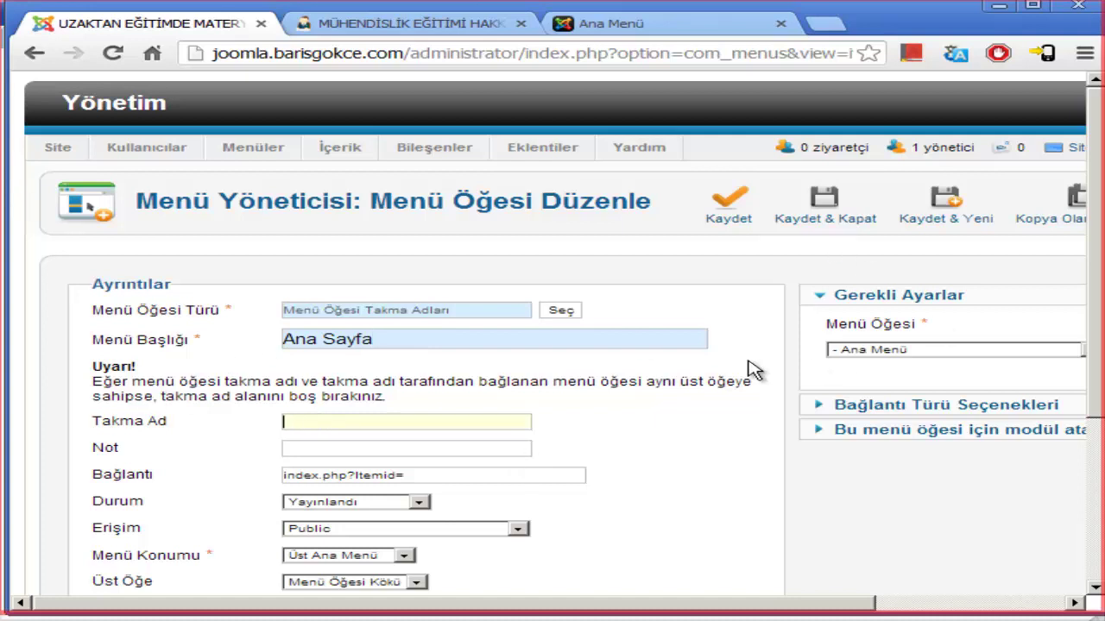
click(736, 217)
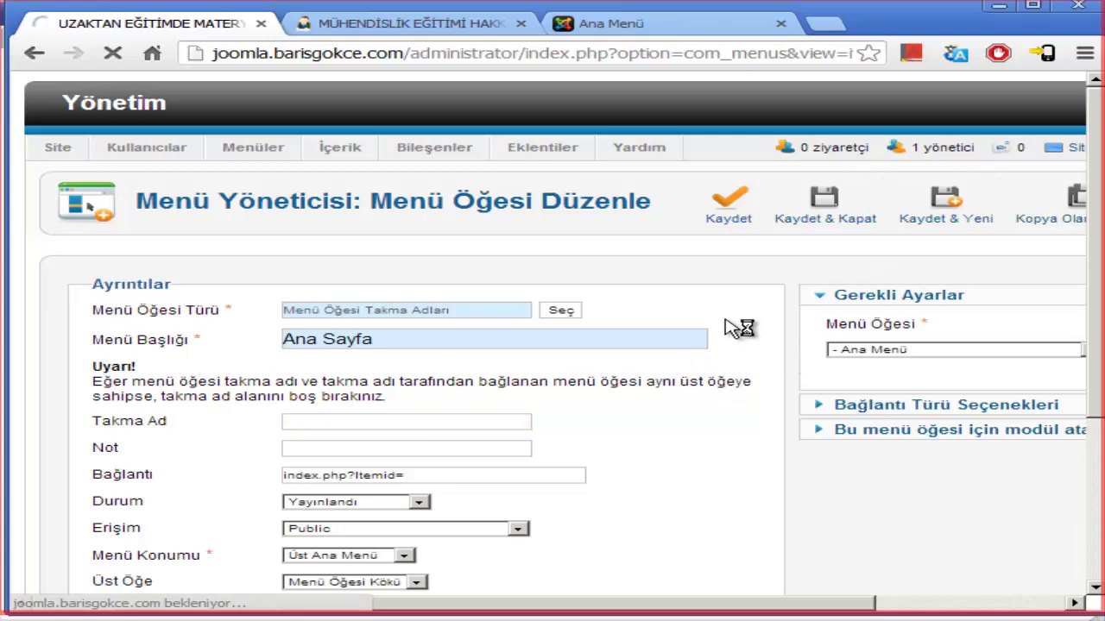
Switch to the public site and reload its home page to check the renamed item in the top navigation.
click(404, 27)
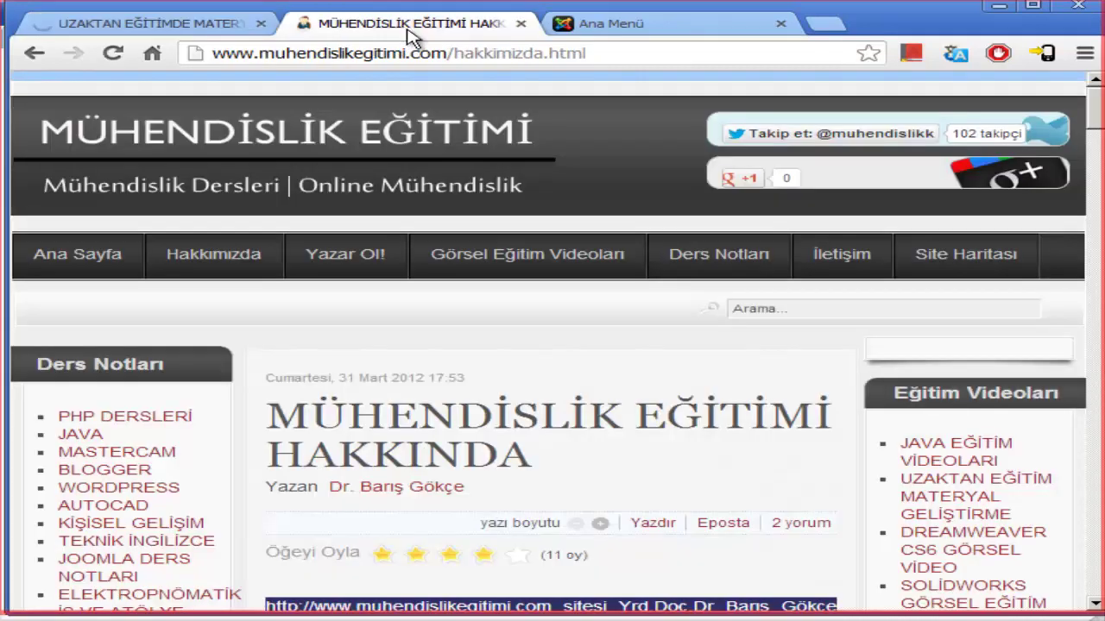
click(618, 28)
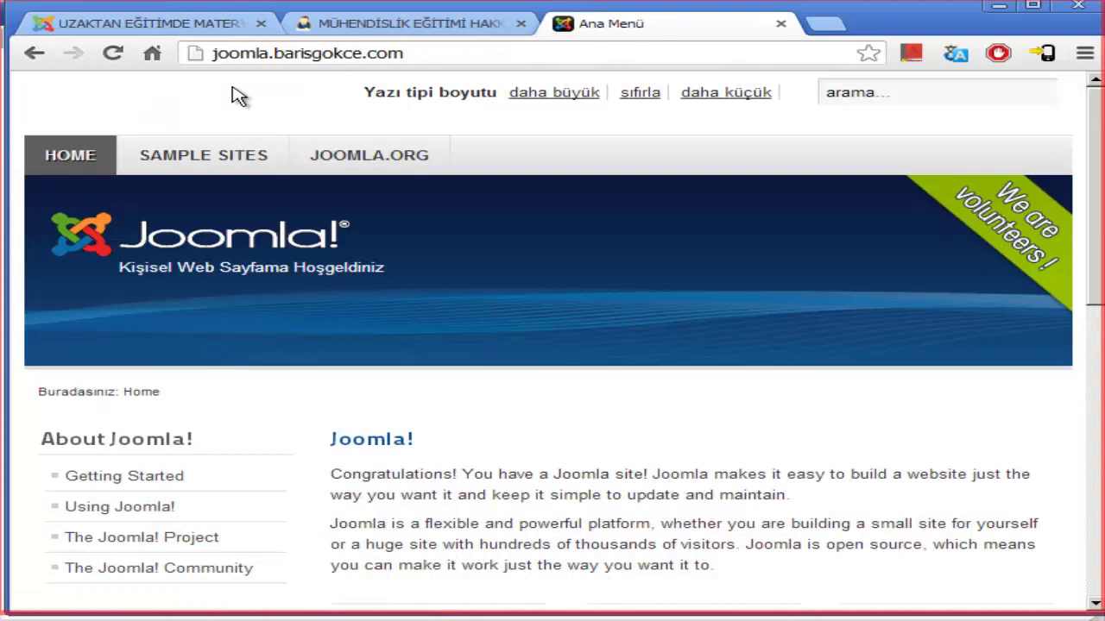
click(123, 52)
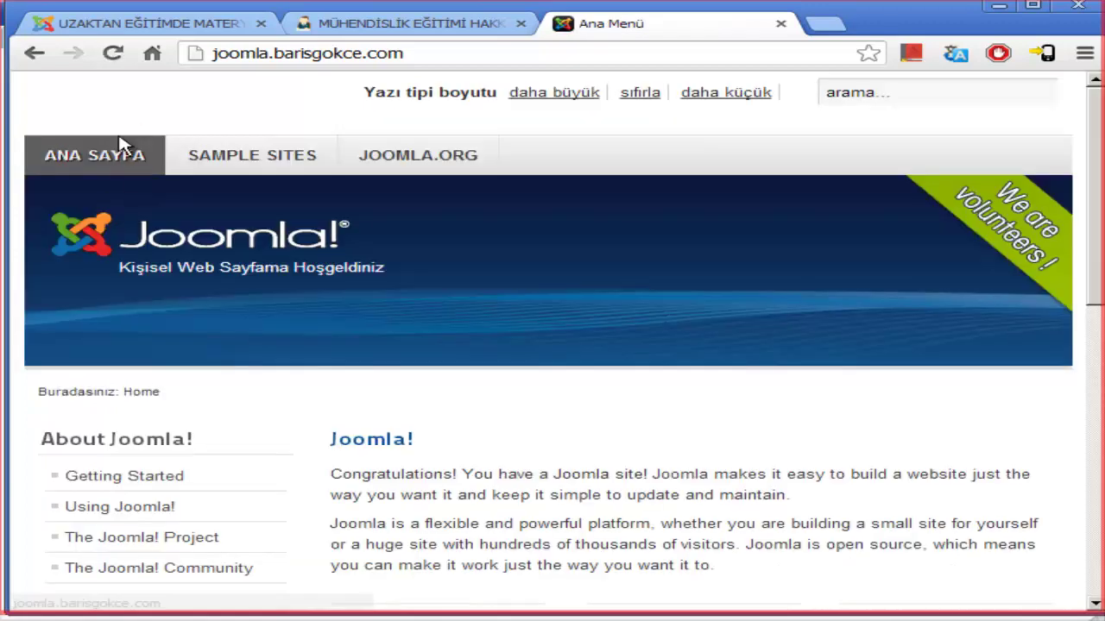
Look through the Sample Sites page and the Ana Sayfa page from the site's top navigation.
click(256, 169)
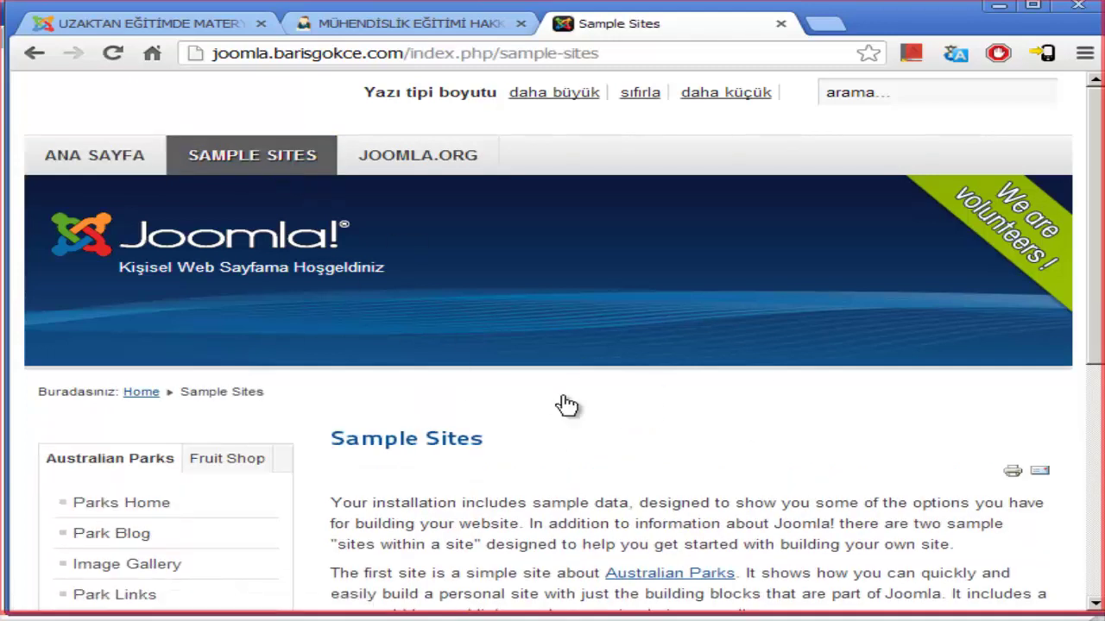
scroll(914, 315, down, 5)
scroll(915, 315, up, 5)
click(102, 153)
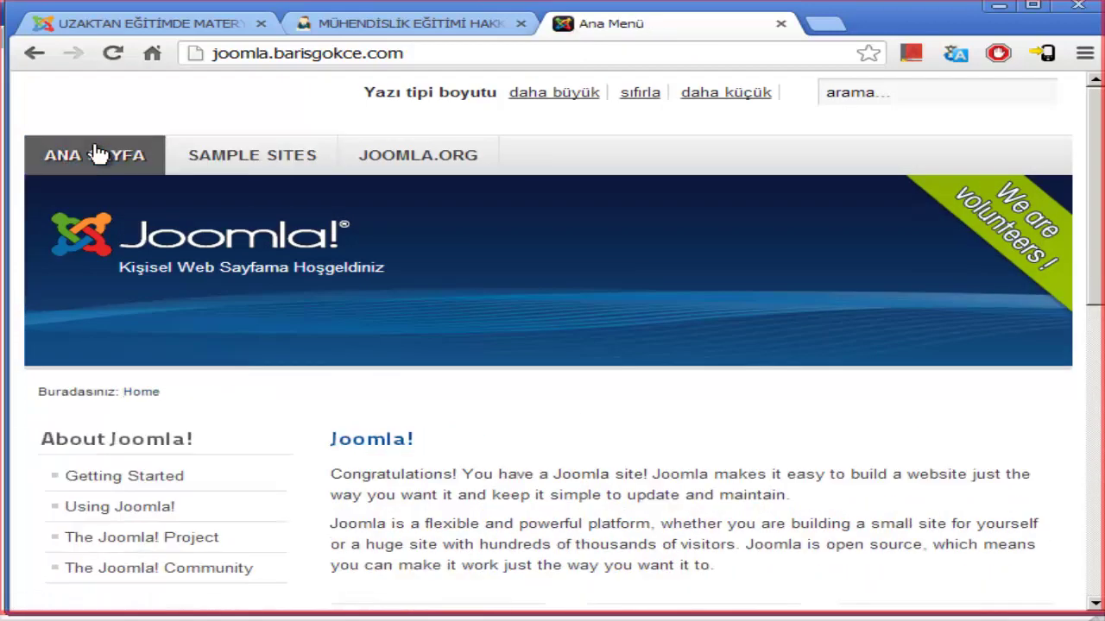
scroll(584, 308, down, 5)
scroll(493, 279, up, 4)
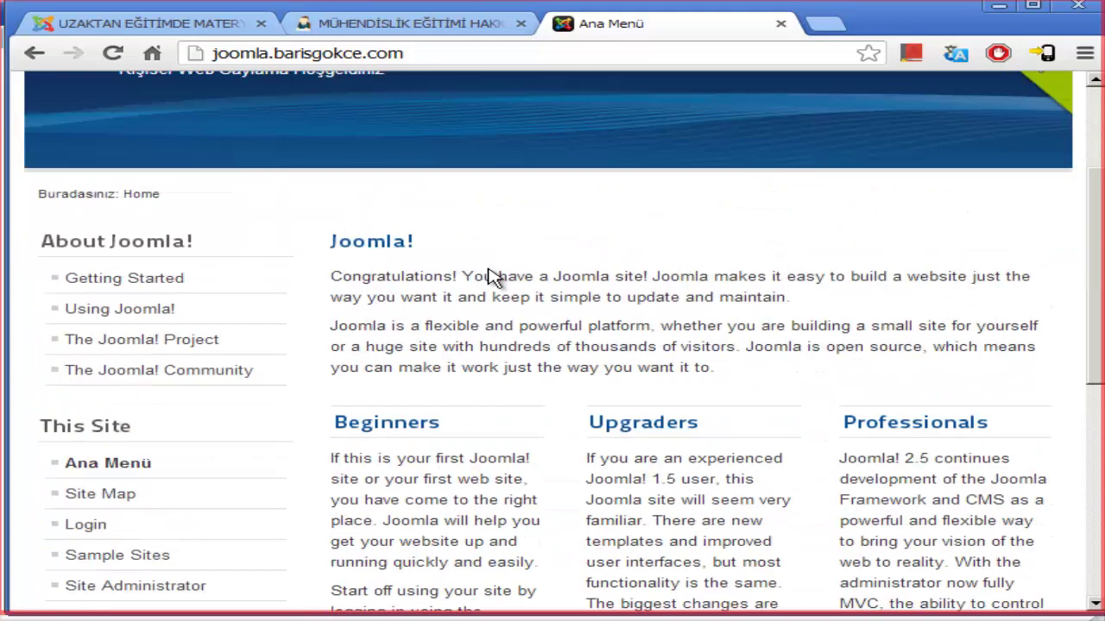
Return to the administration and view the available menu item types for Ana Sayfa without choosing one.
click(207, 20)
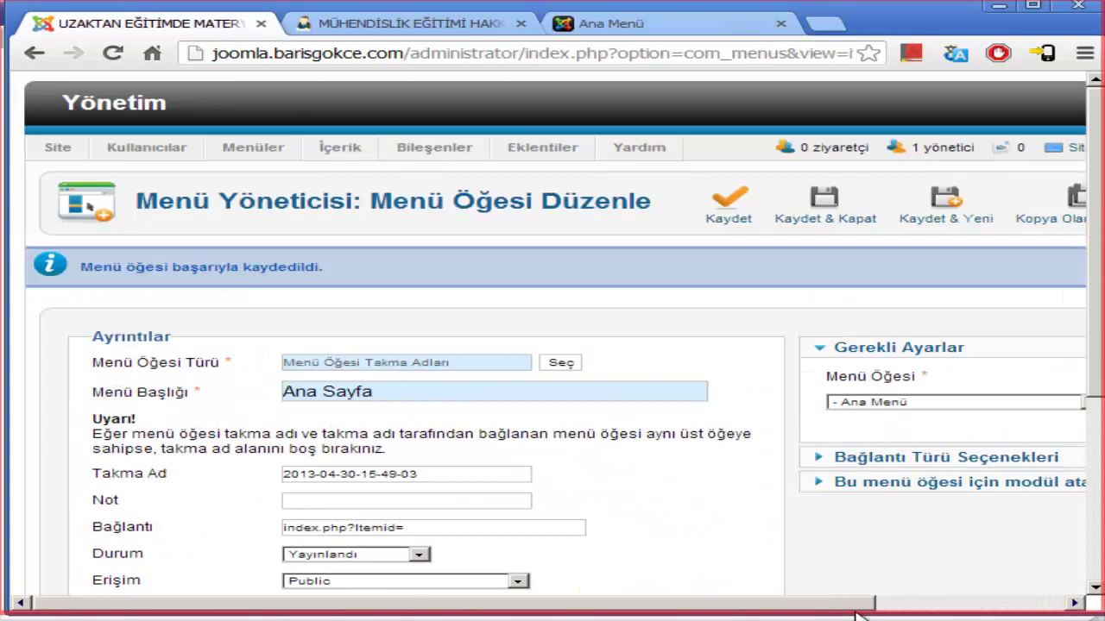
click(985, 602)
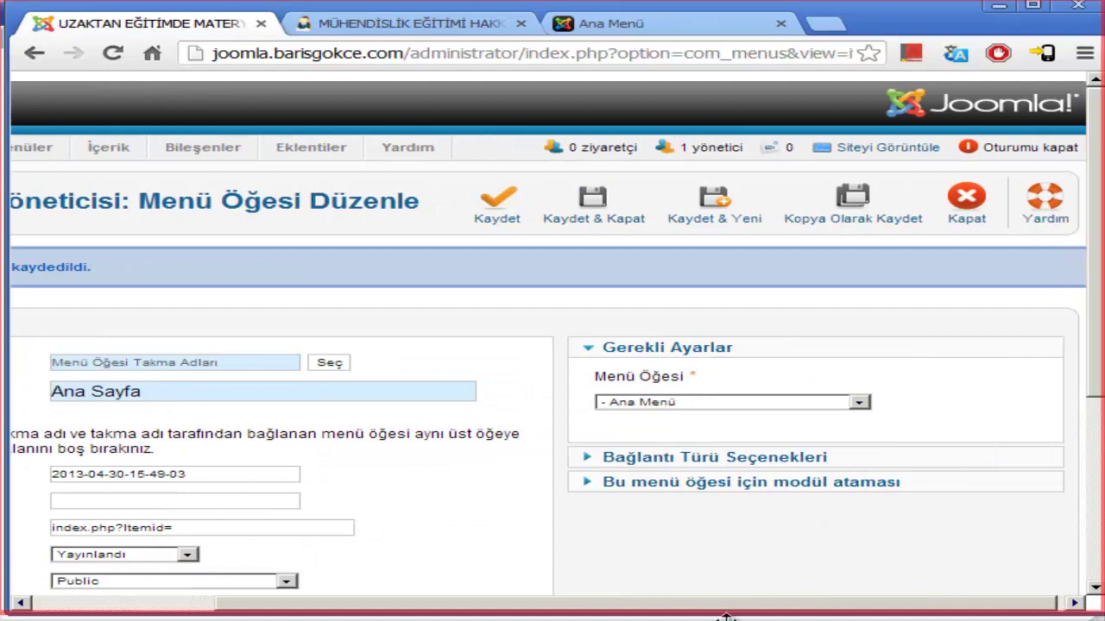
drag(724, 607, 609, 545)
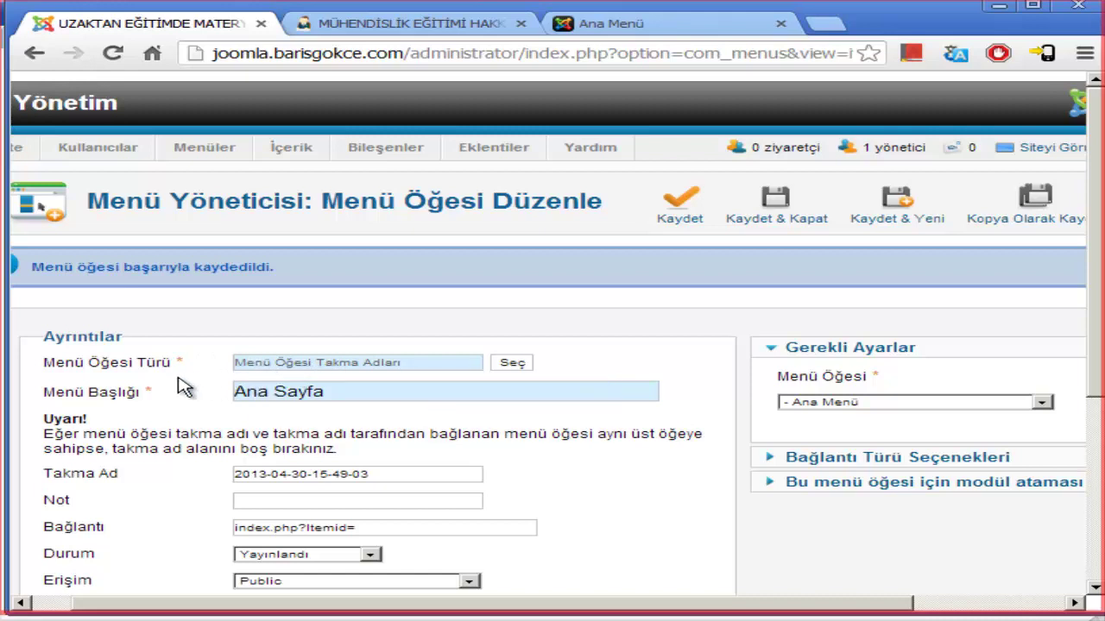
click(525, 364)
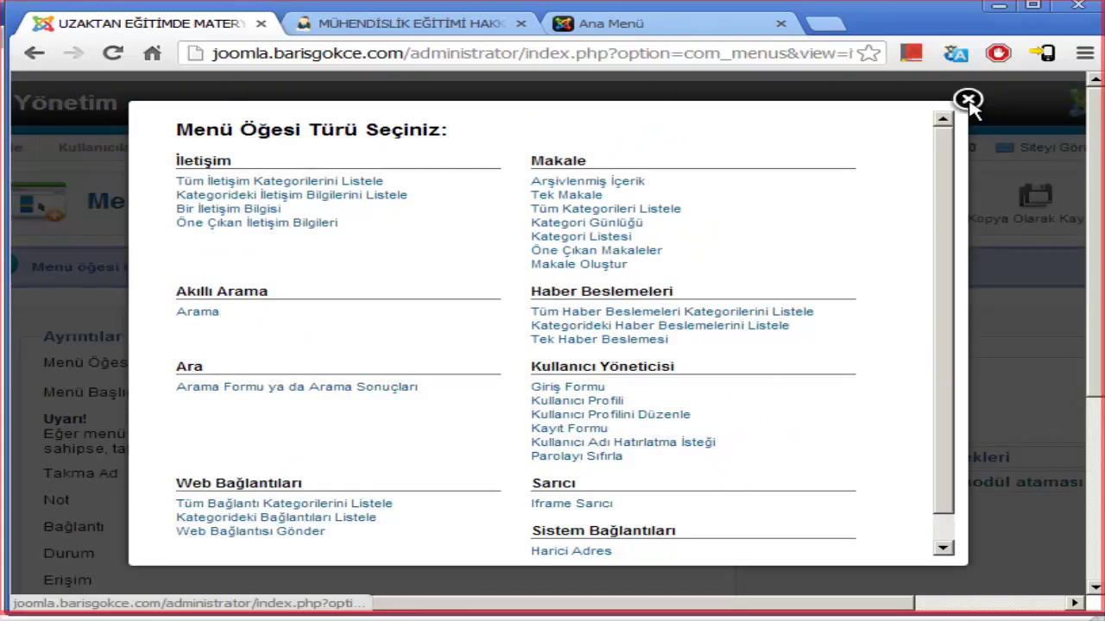
click(968, 100)
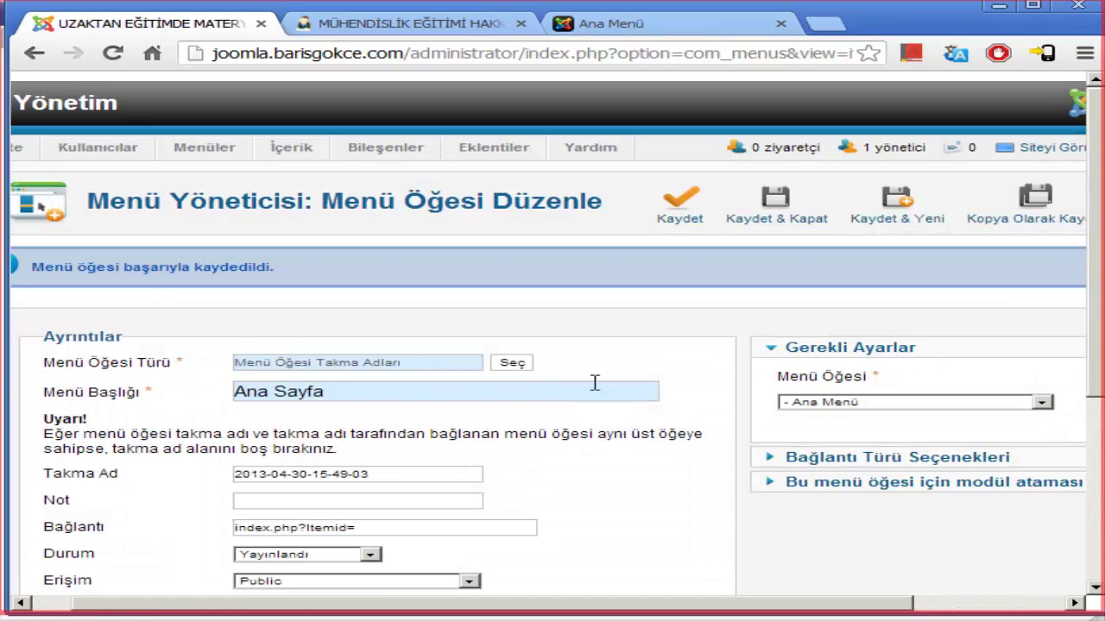
Look through the menu items that Ana Sayfa can link to, leaving Ana Menü selected.
click(832, 406)
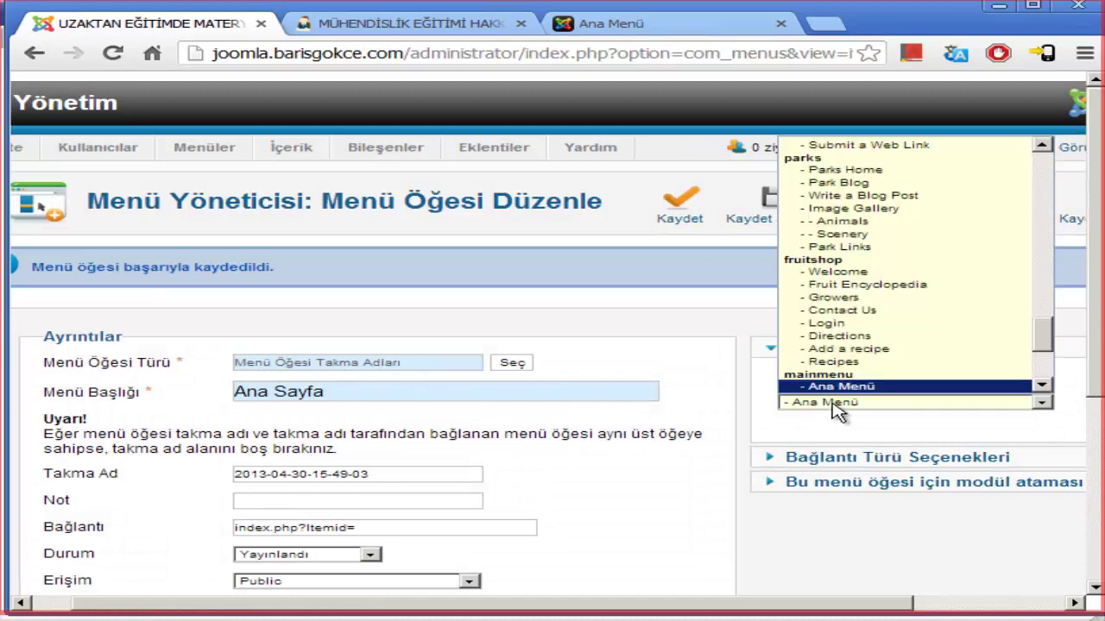
scroll(924, 305, down, 5)
scroll(924, 306, up, 10)
click(820, 403)
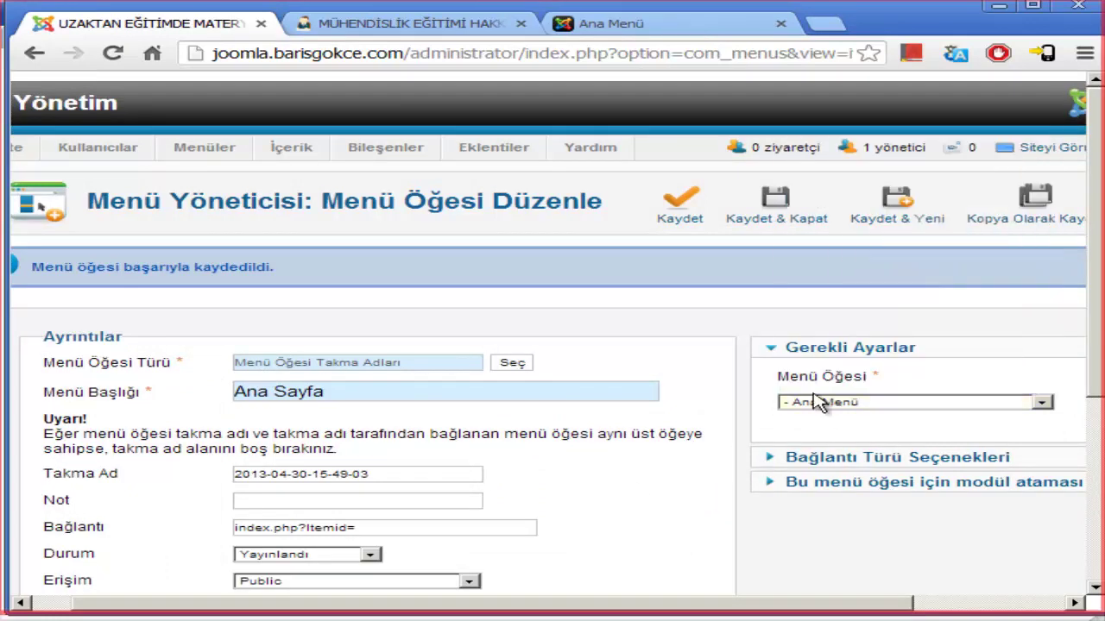
Choose Menü Öğesi Takma Adları as the Ana Sayfa item's type, and save and close the item.
scroll(584, 505, down, 2)
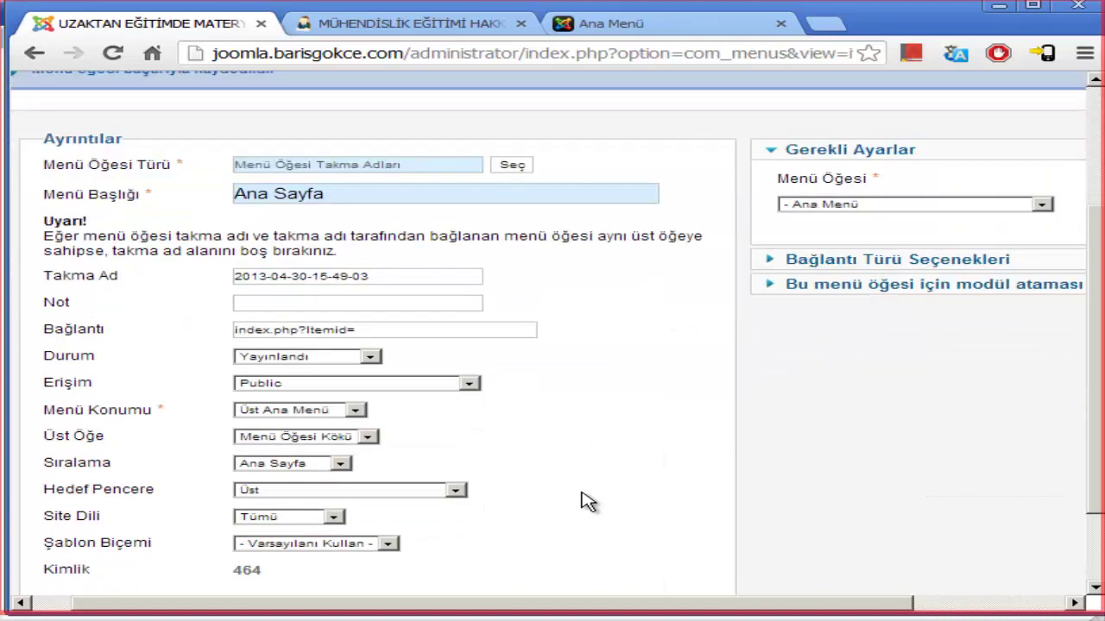
click(512, 166)
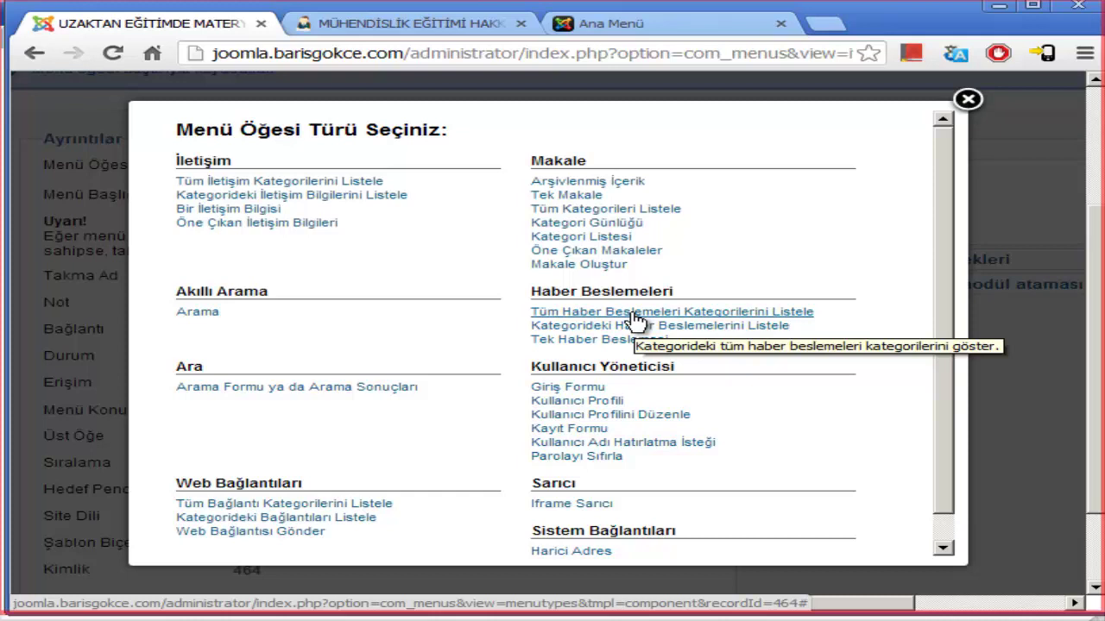
scroll(630, 400, down, 3)
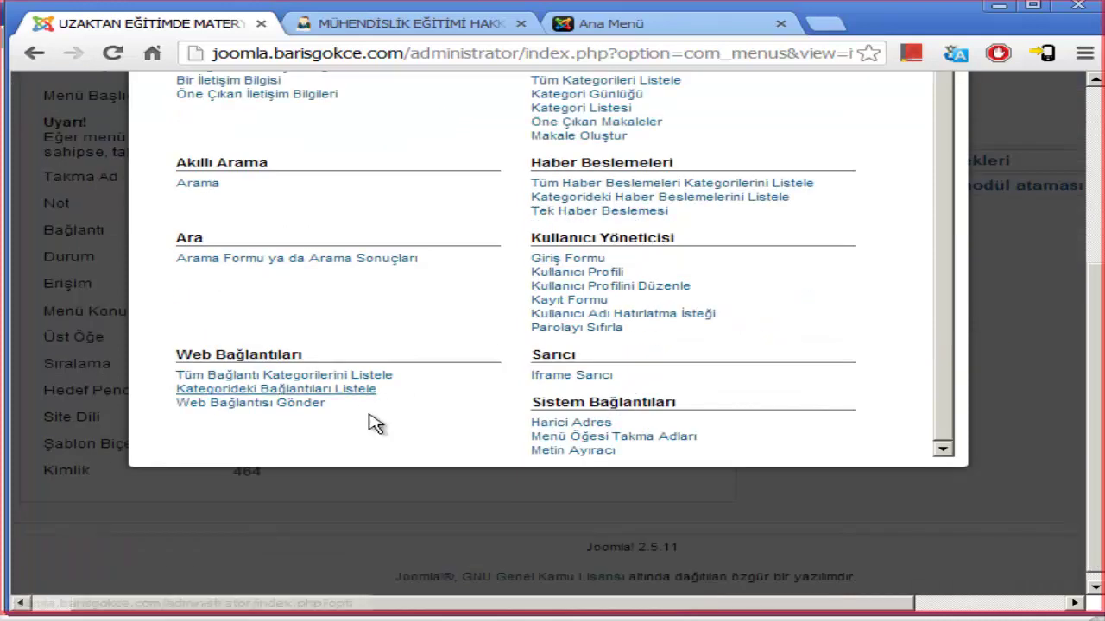
click(631, 441)
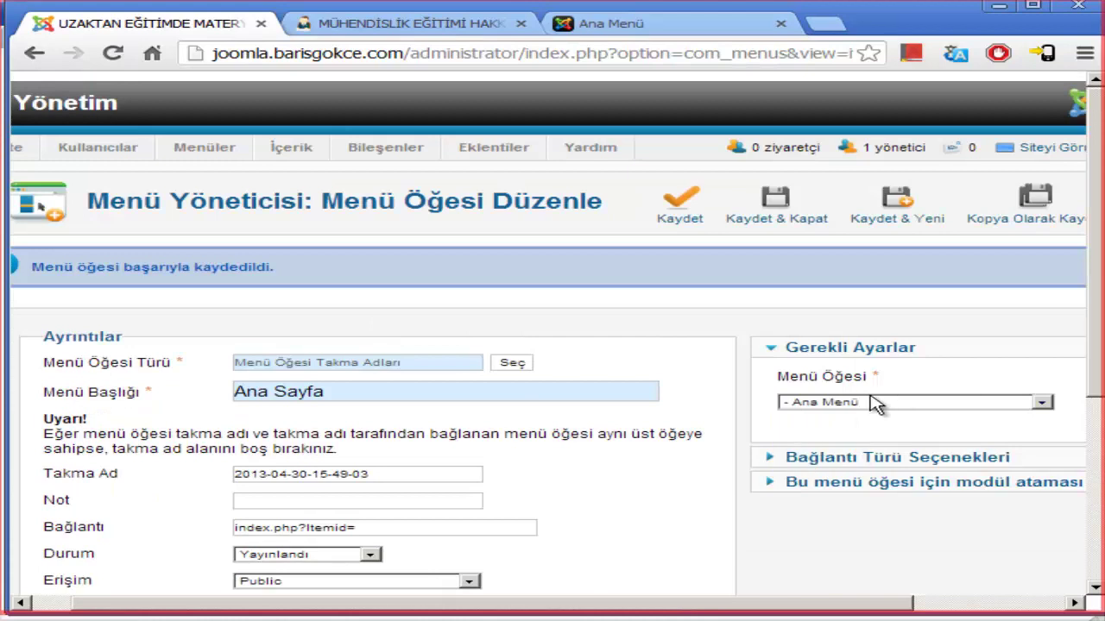
click(751, 222)
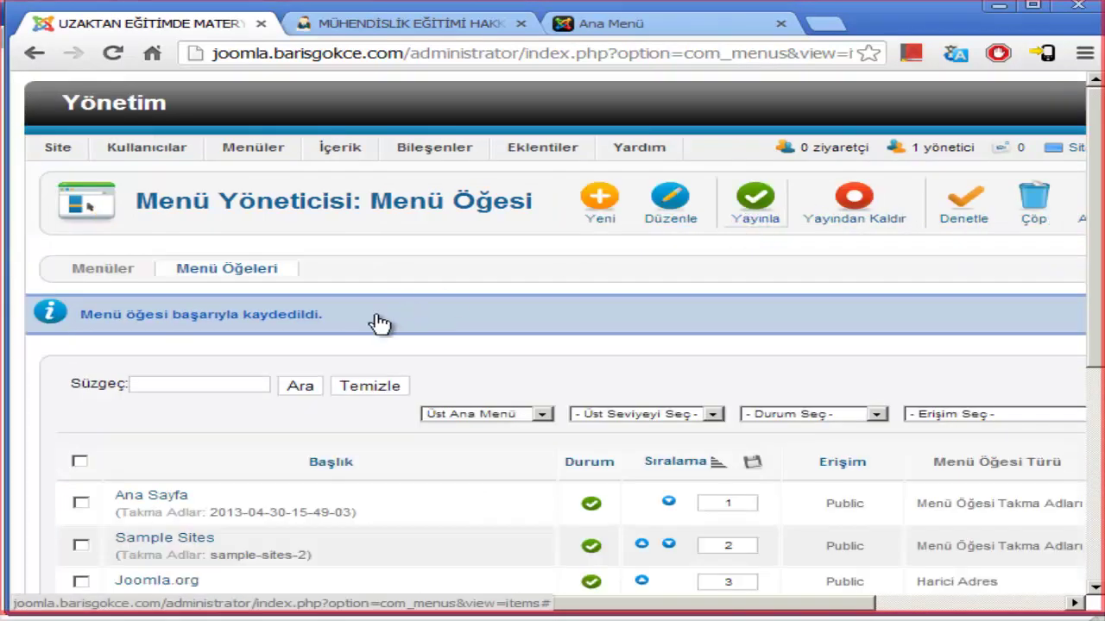
Open the Ana Menü item of the Main Menu and view the available menu item types without changing its type.
mouse_move(251, 153)
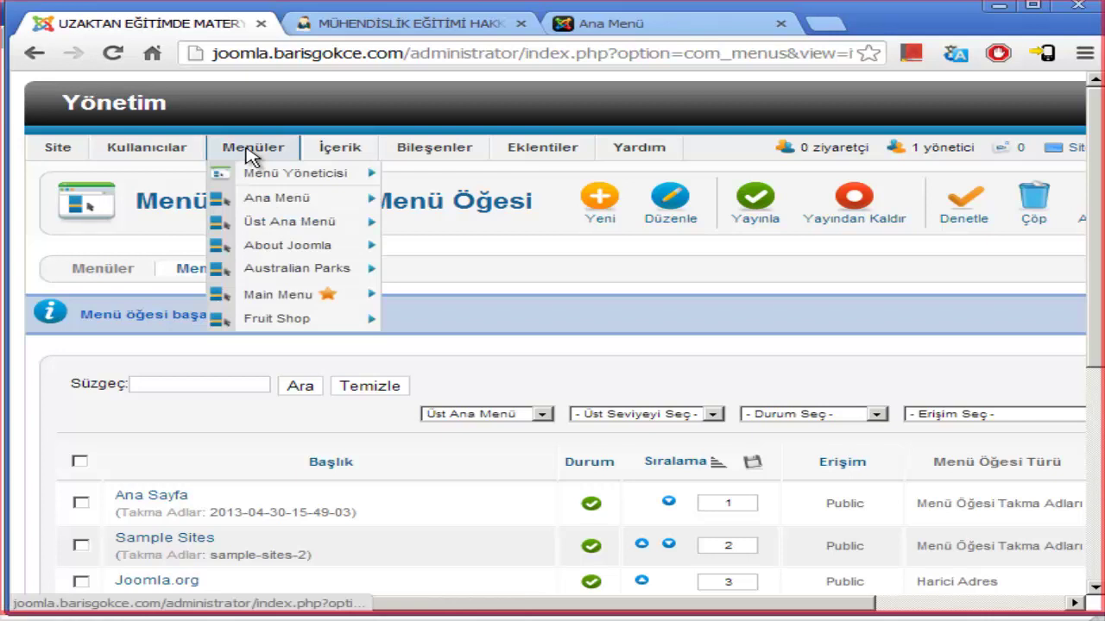
click(292, 295)
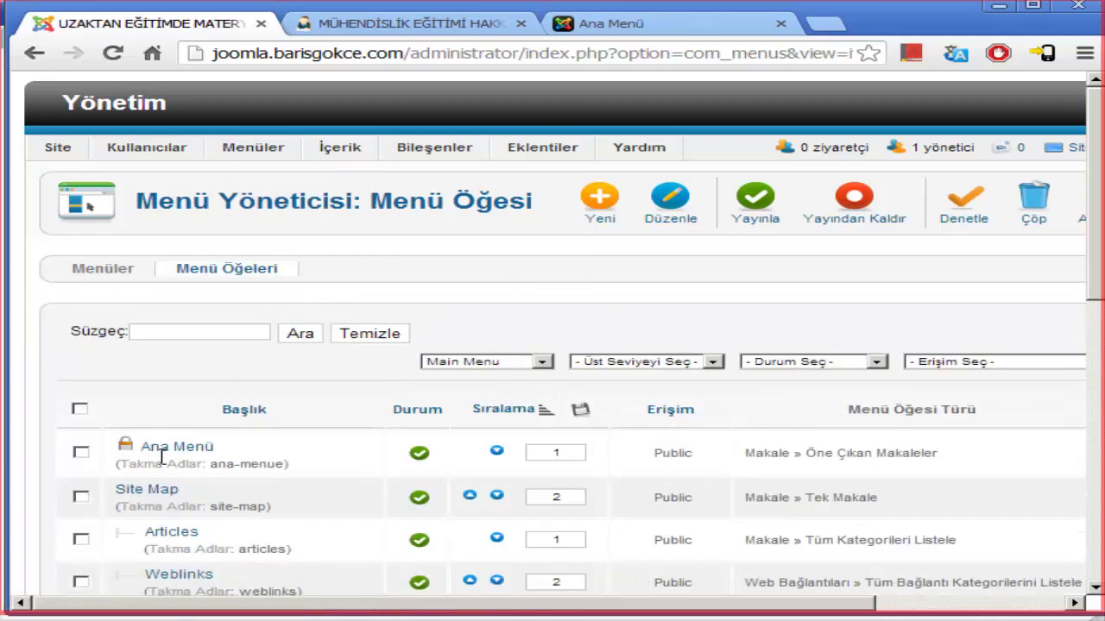
click(175, 451)
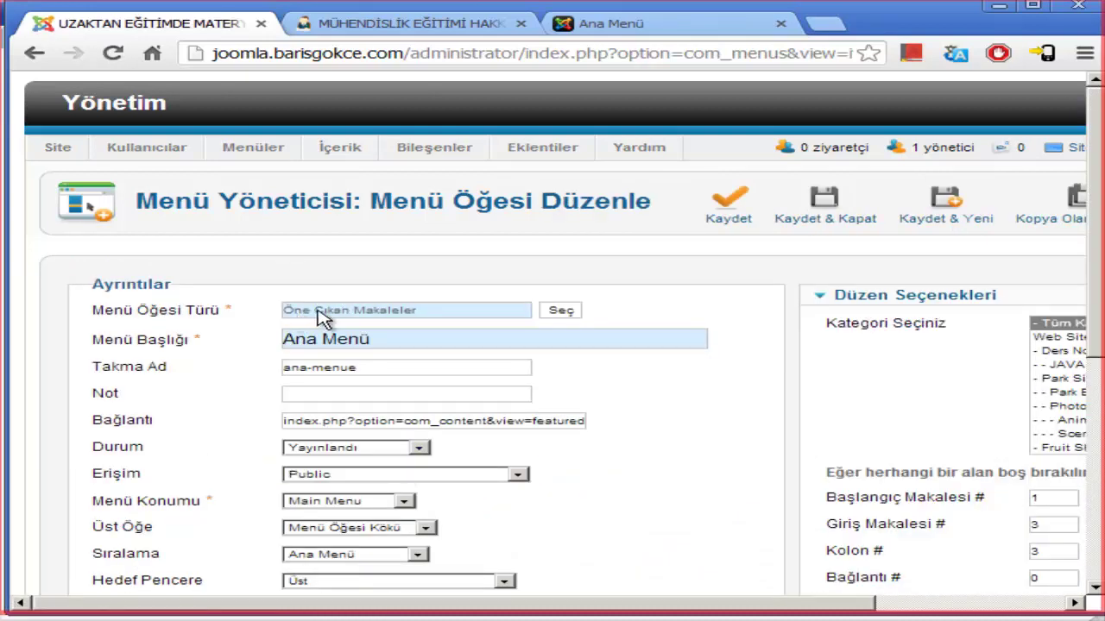
click(563, 312)
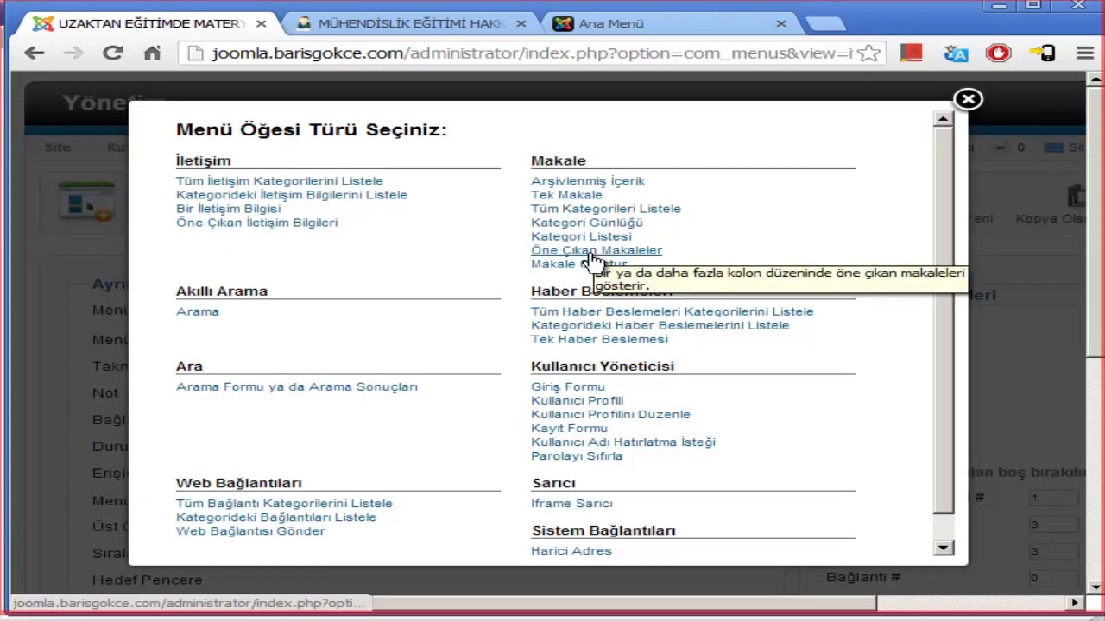
click(967, 100)
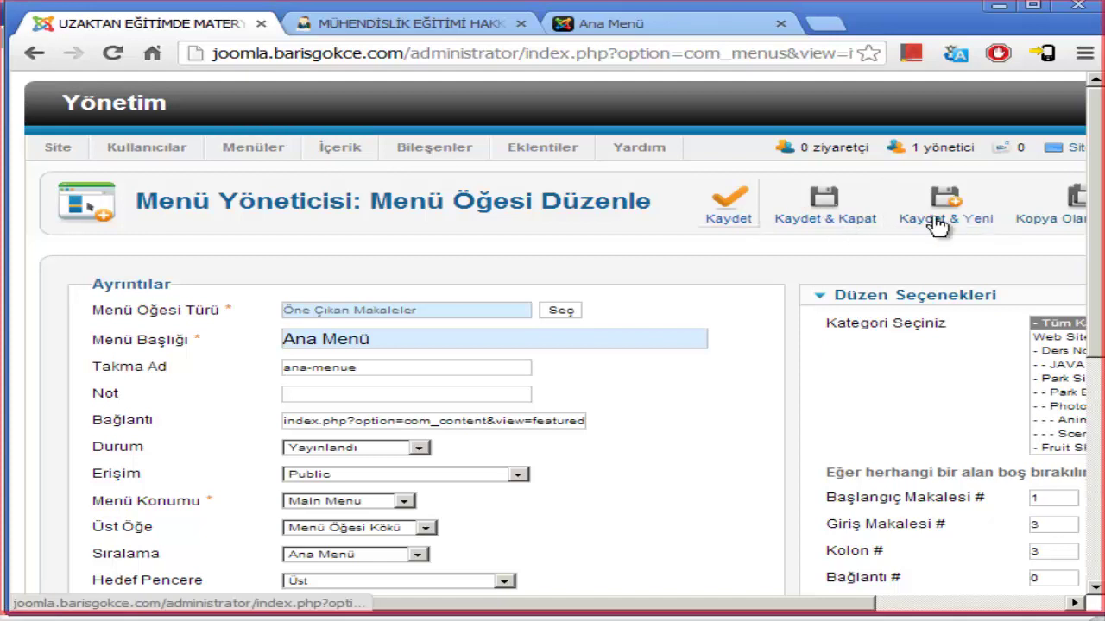
Save the Ana Menü item as a copy and close it to return to the Main Menu's item list.
click(1067, 226)
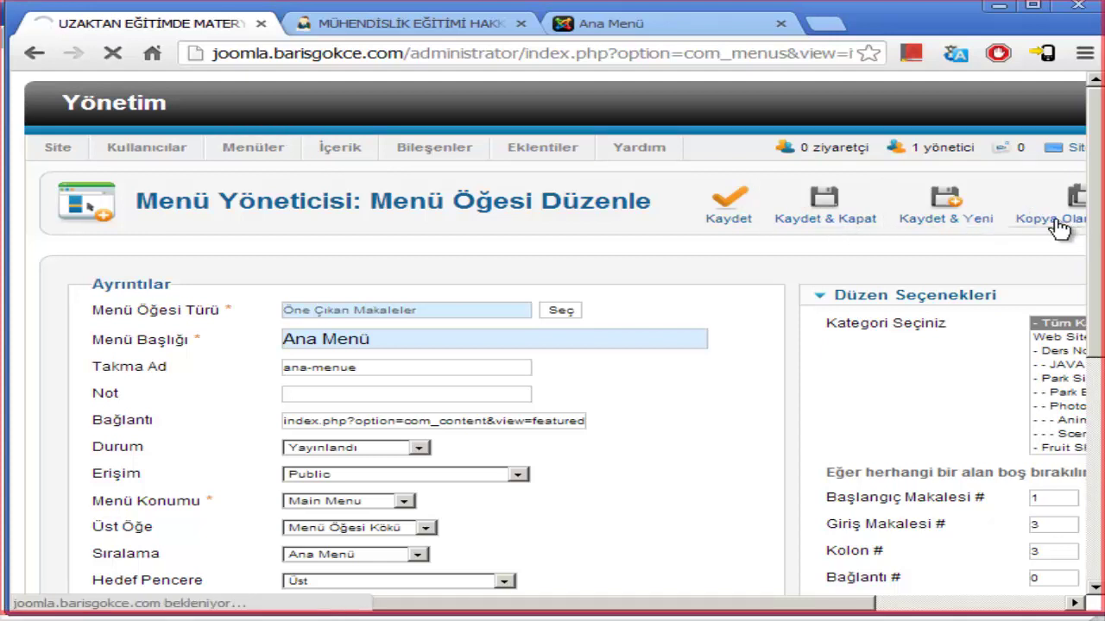
click(953, 611)
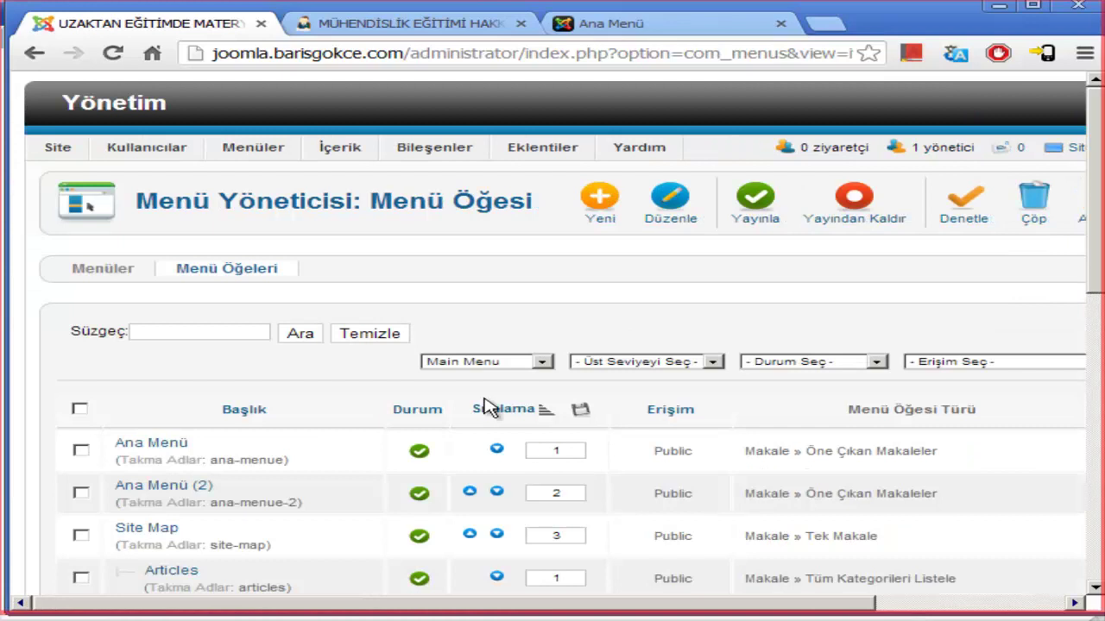
In the menu manager, select all menus except Üst Ana Menü and delete them, confirming the deletion.
mouse_move(250, 155)
mouse_move(285, 199)
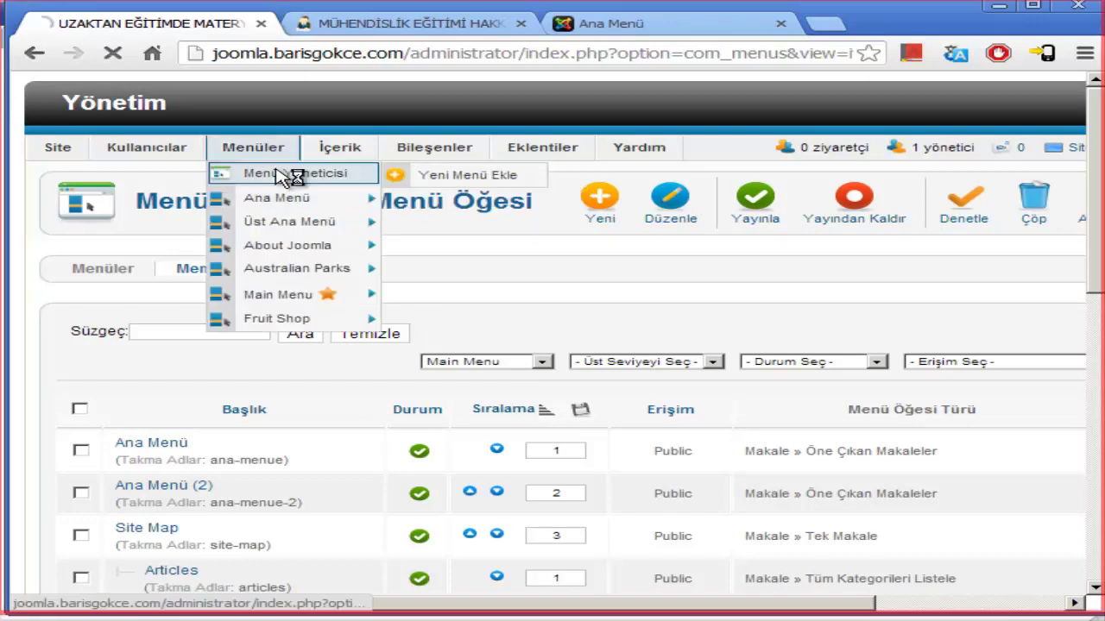
click(291, 174)
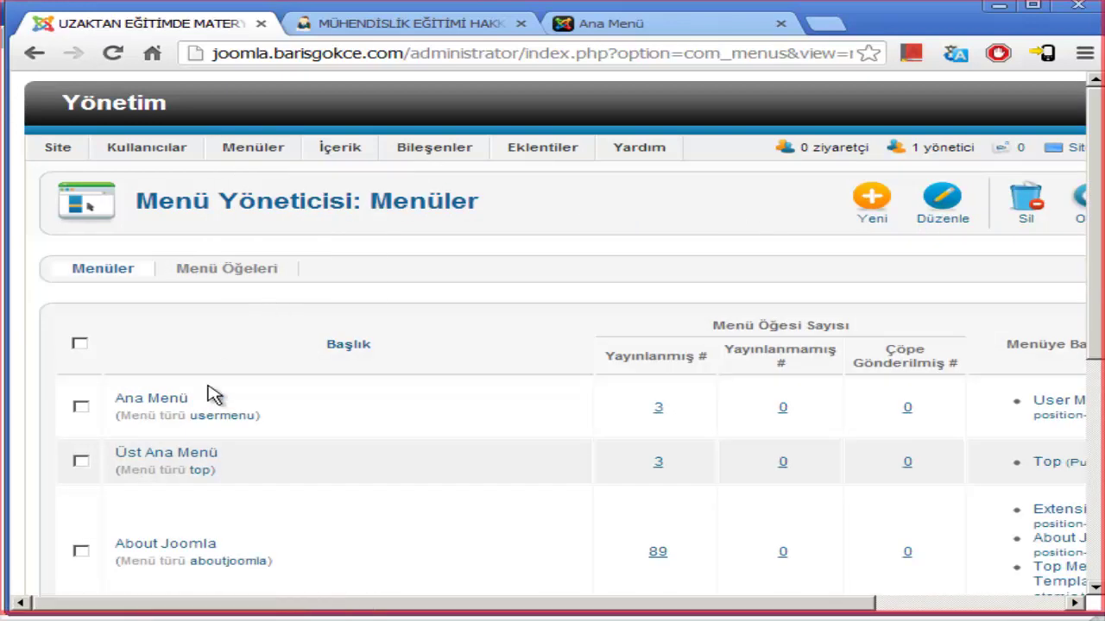
scroll(455, 304, down, 5)
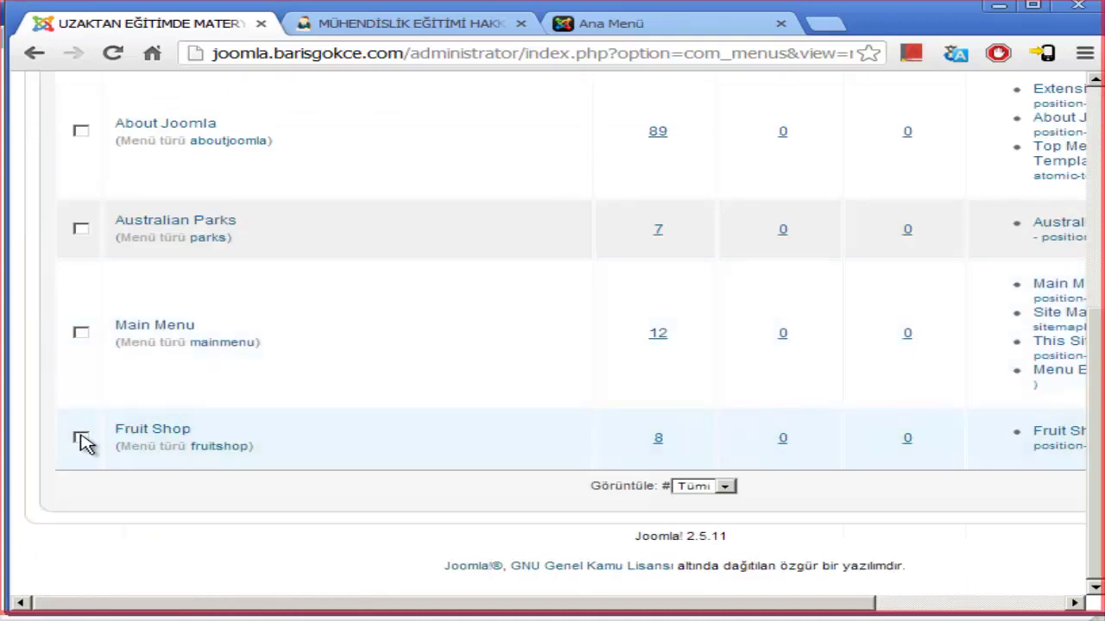
click(80, 333)
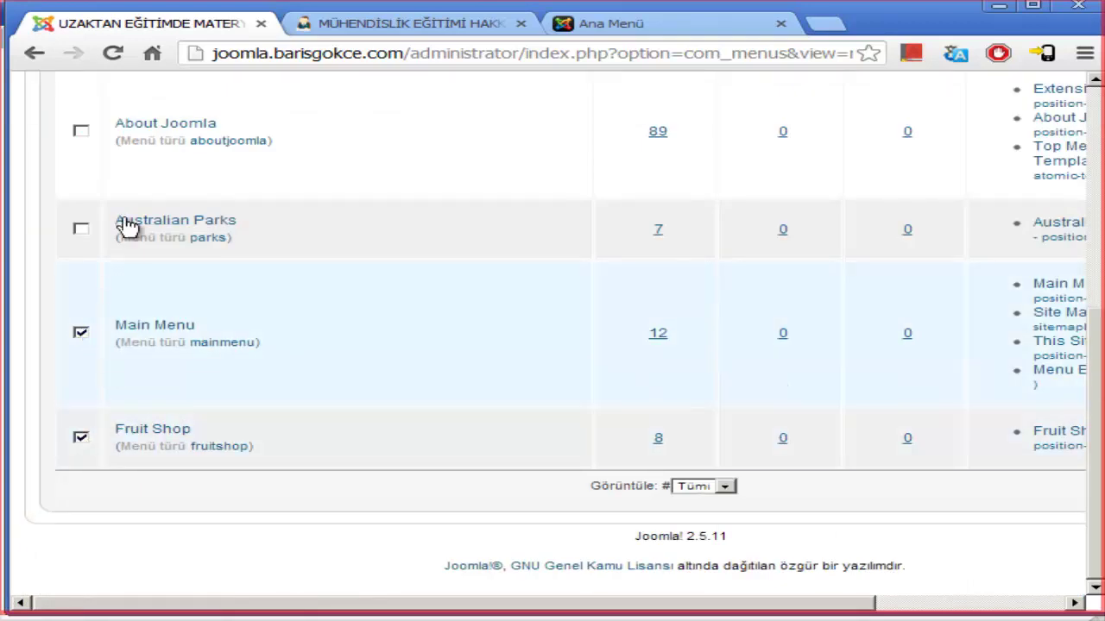
click(80, 230)
scroll(78, 292, up, 2)
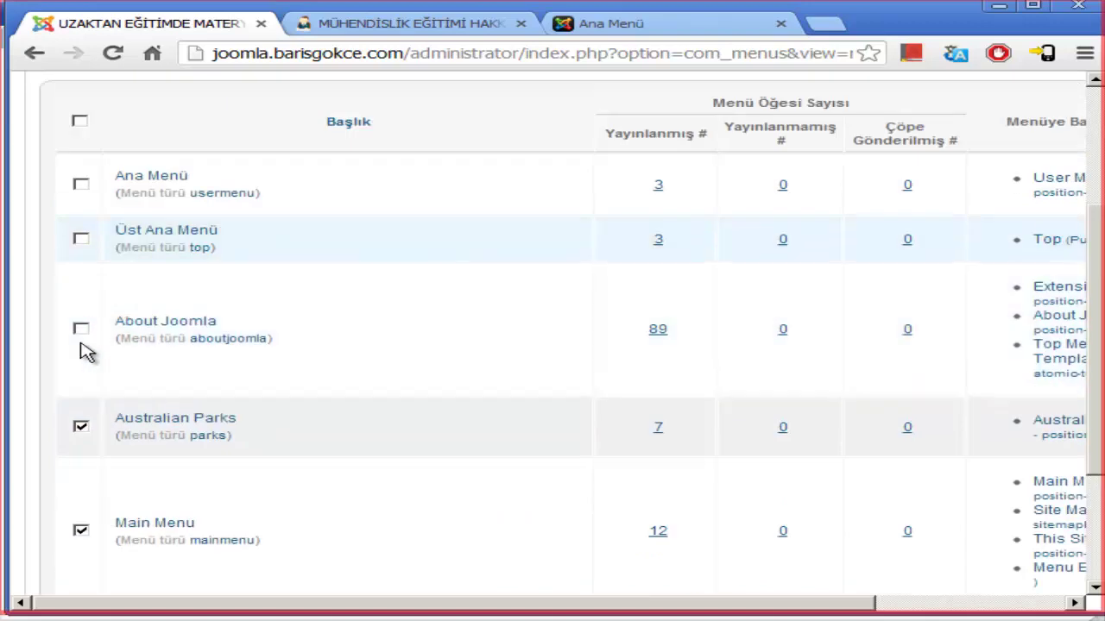
click(79, 331)
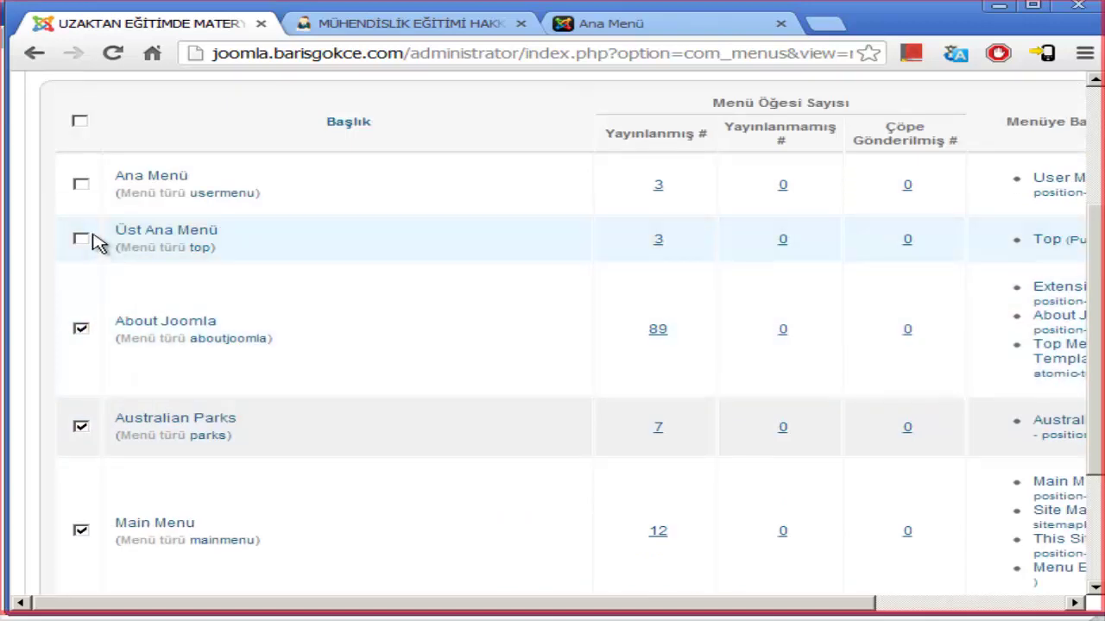
scroll(639, 304, up, 3)
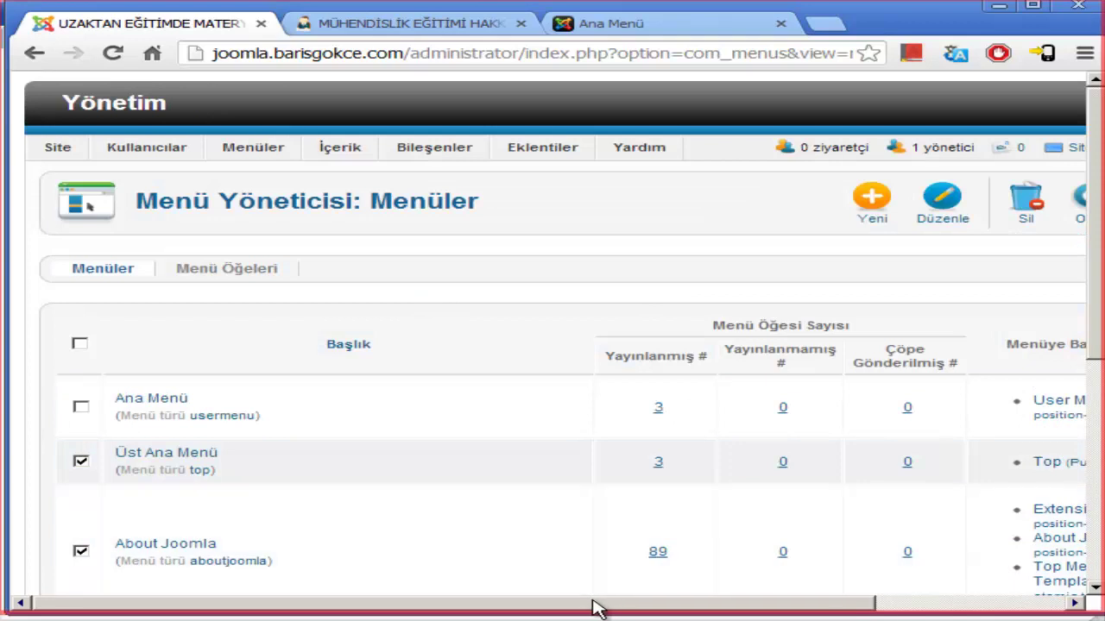
drag(595, 604, 543, 609)
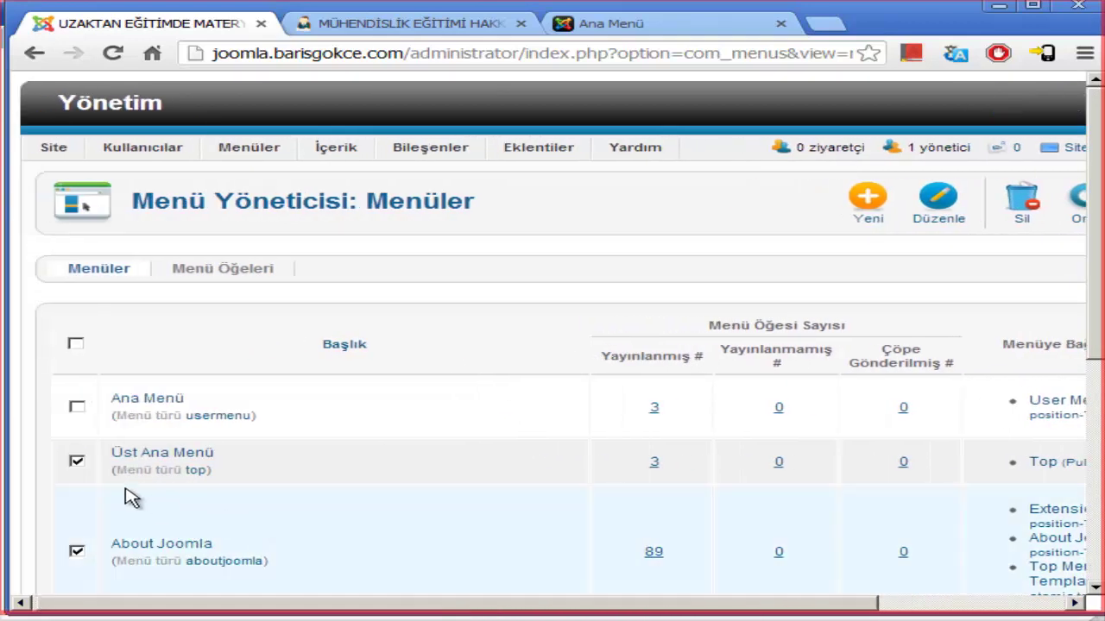
click(78, 407)
drag(695, 613, 889, 611)
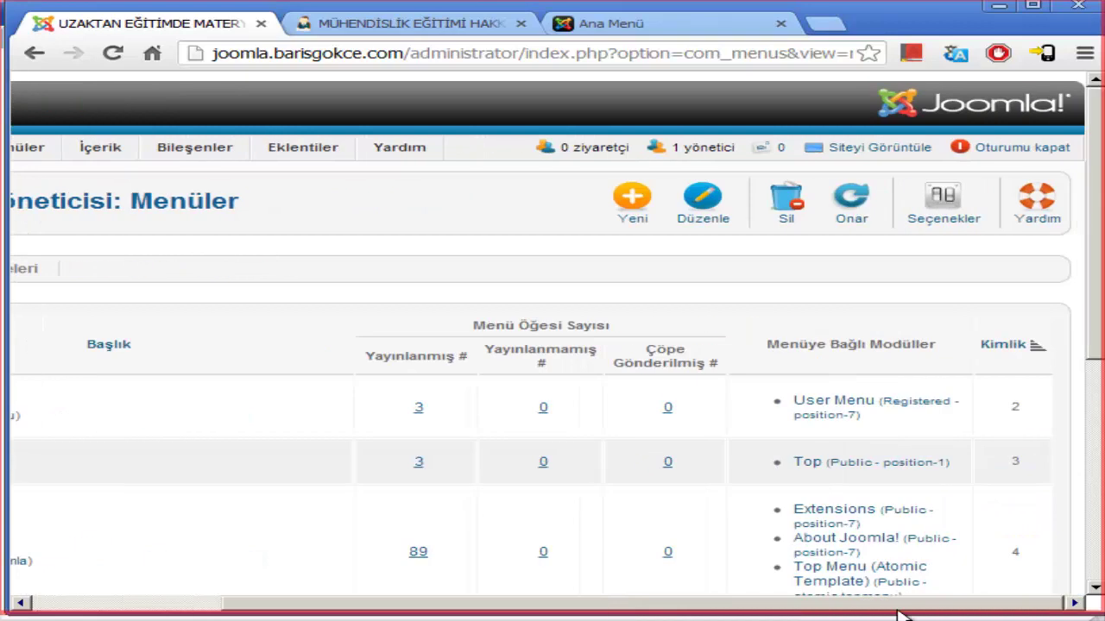
click(792, 213)
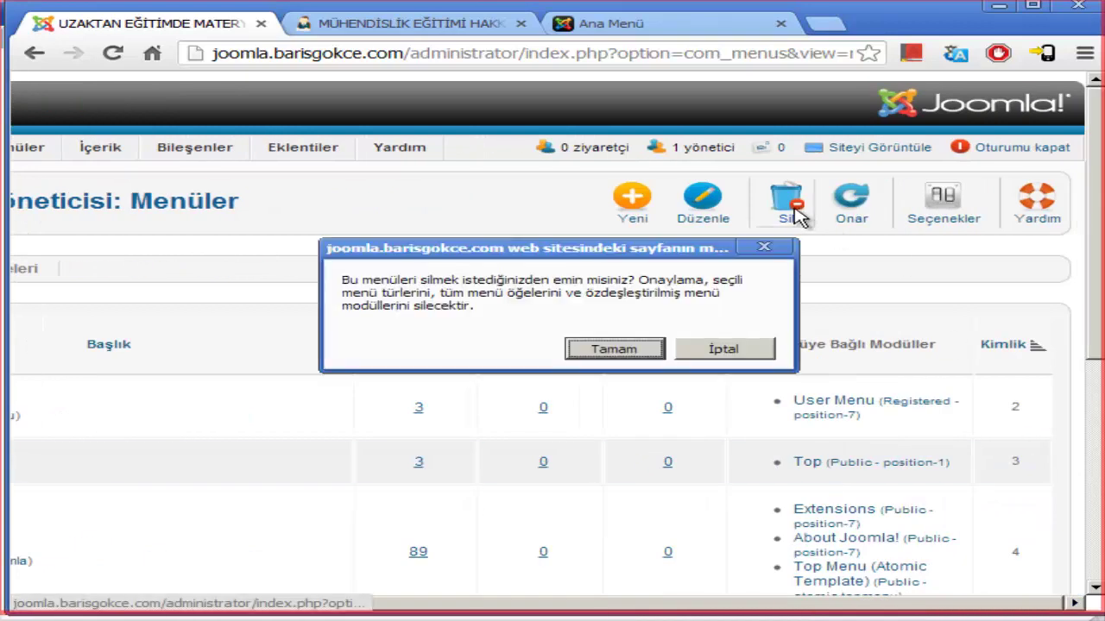
click(636, 348)
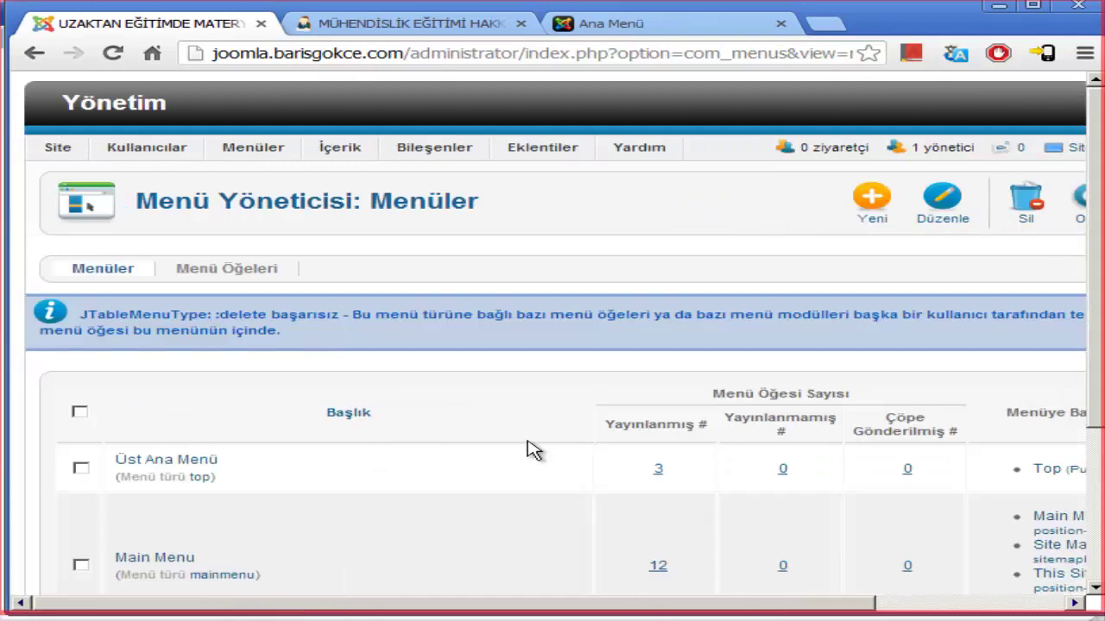
scroll(380, 419, down, 3)
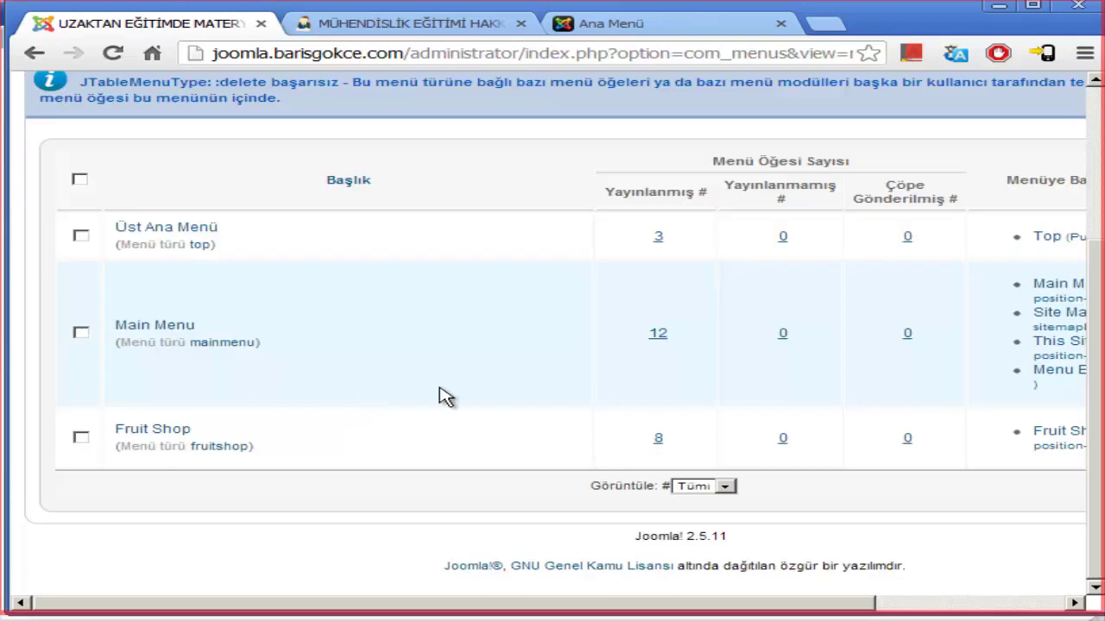
click(81, 437)
click(81, 333)
scroll(723, 367, up, 3)
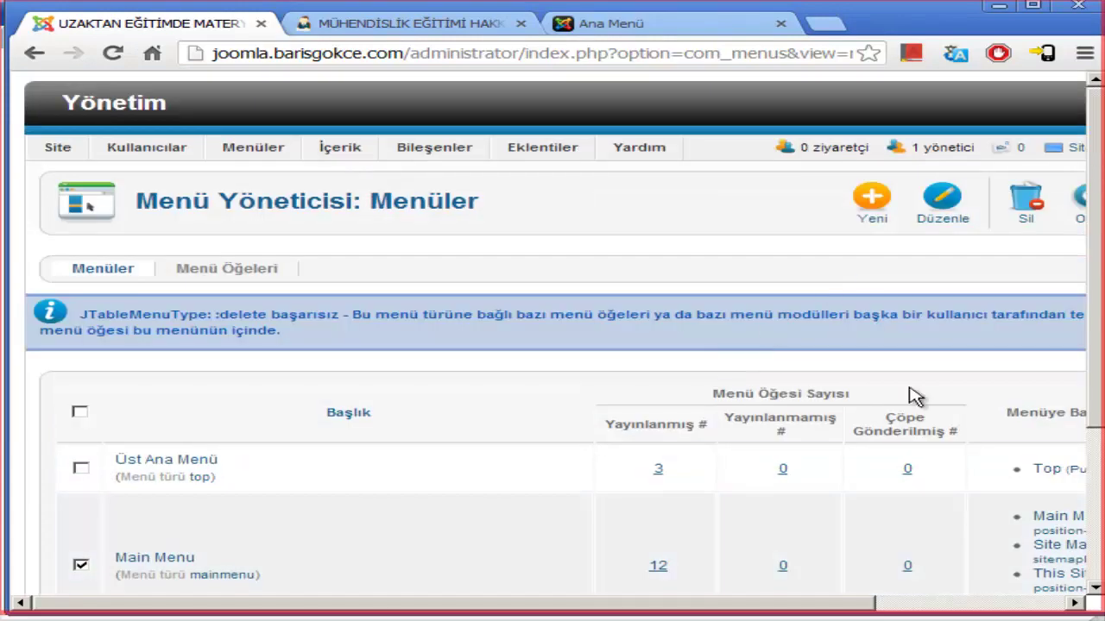
mouse_move(845, 602)
mouse_down()
mouse_move(1071, 595)
mouse_move(838, 604)
mouse_up()
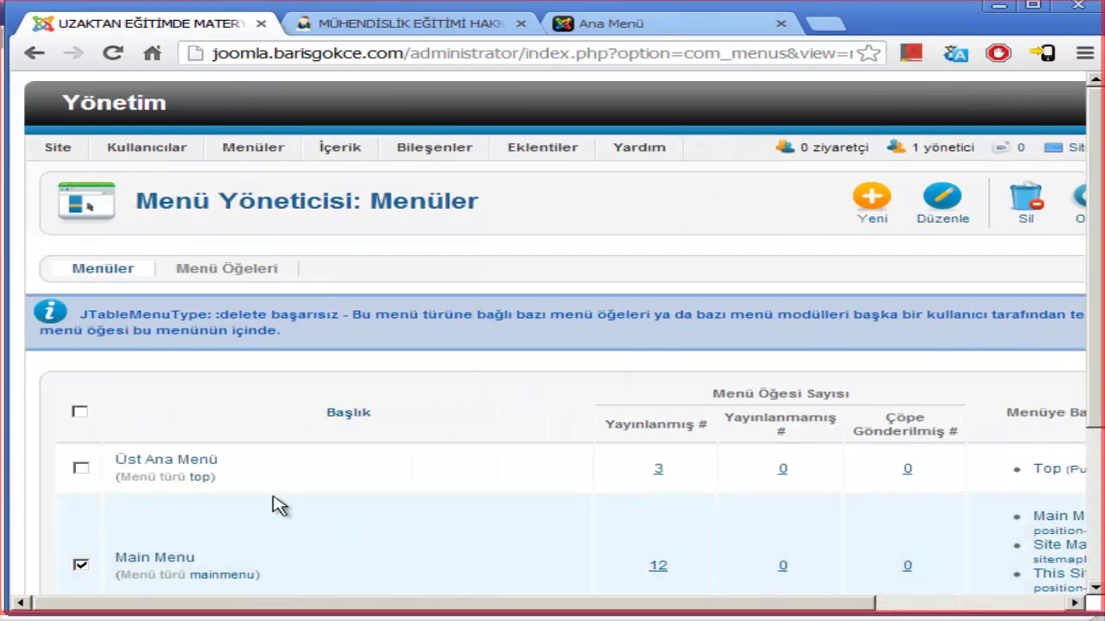
Open Üst Ana Menü's item list and send the Sample Sites and Joomla.org items to the trash.
click(187, 467)
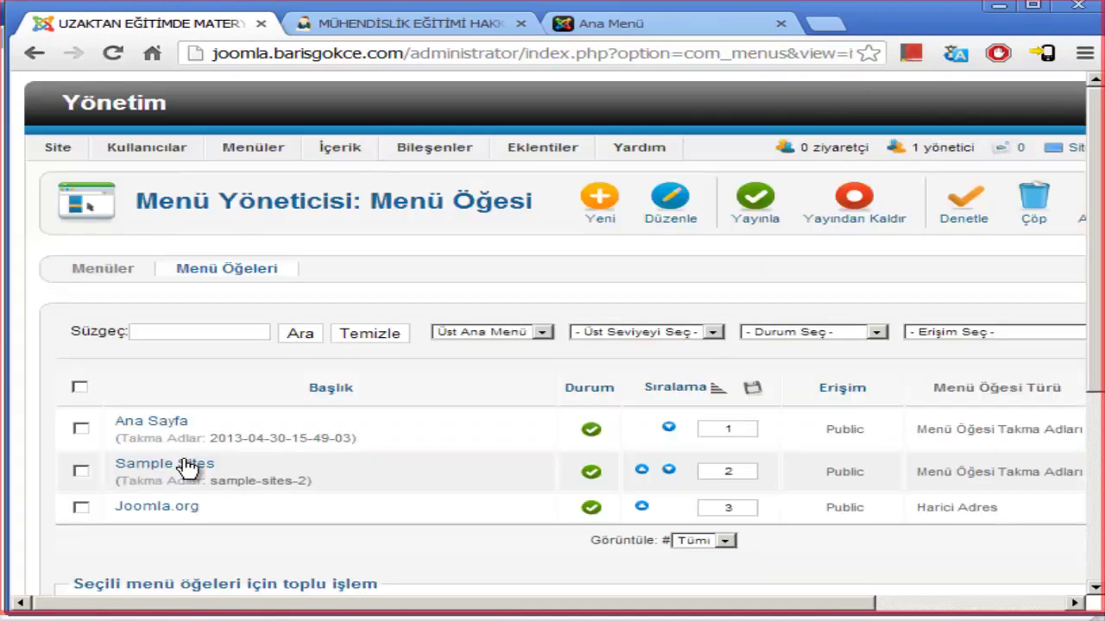
click(81, 472)
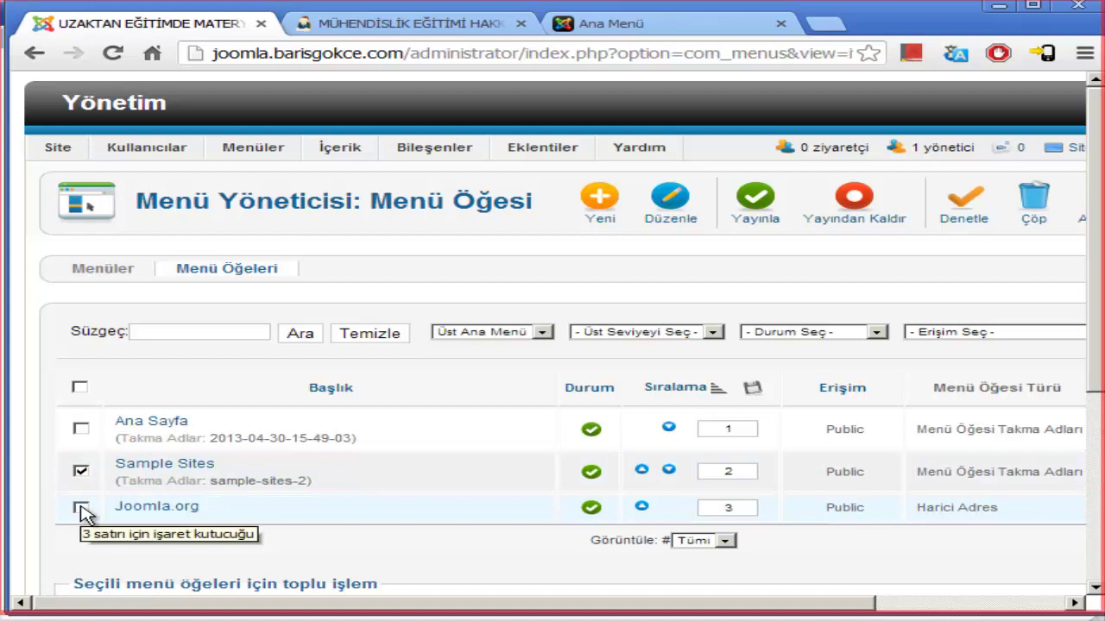
click(81, 508)
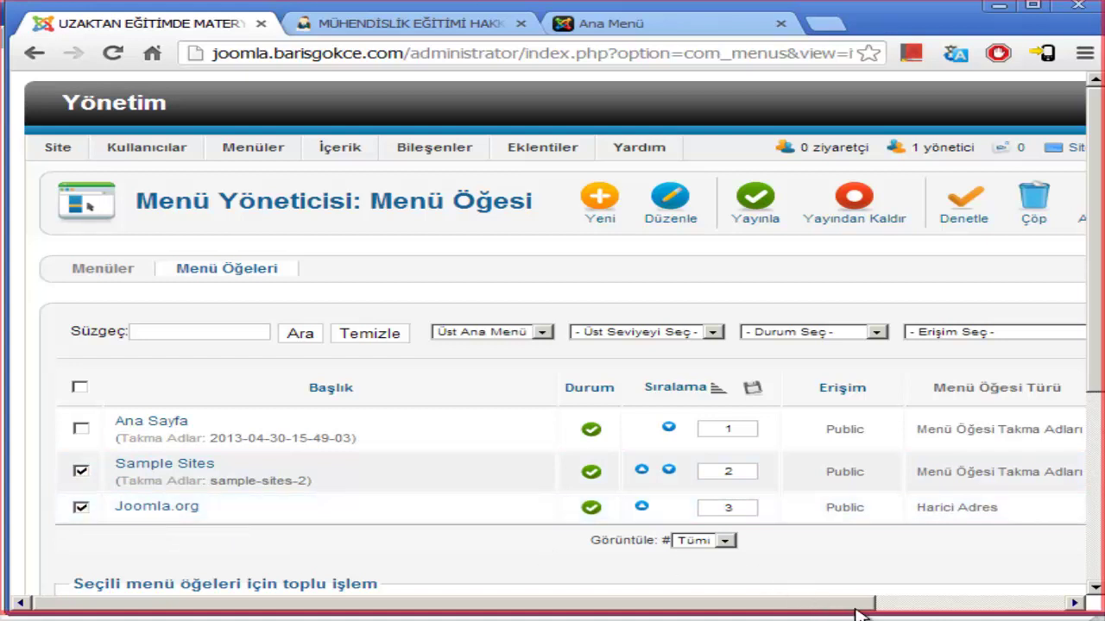
drag(857, 608, 975, 598)
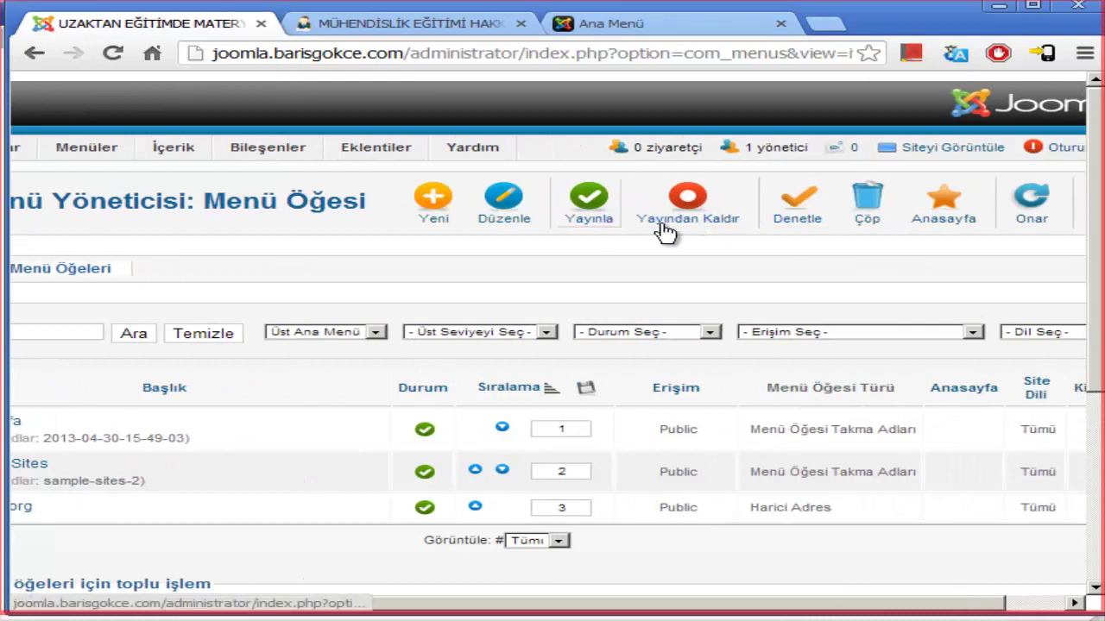
click(867, 217)
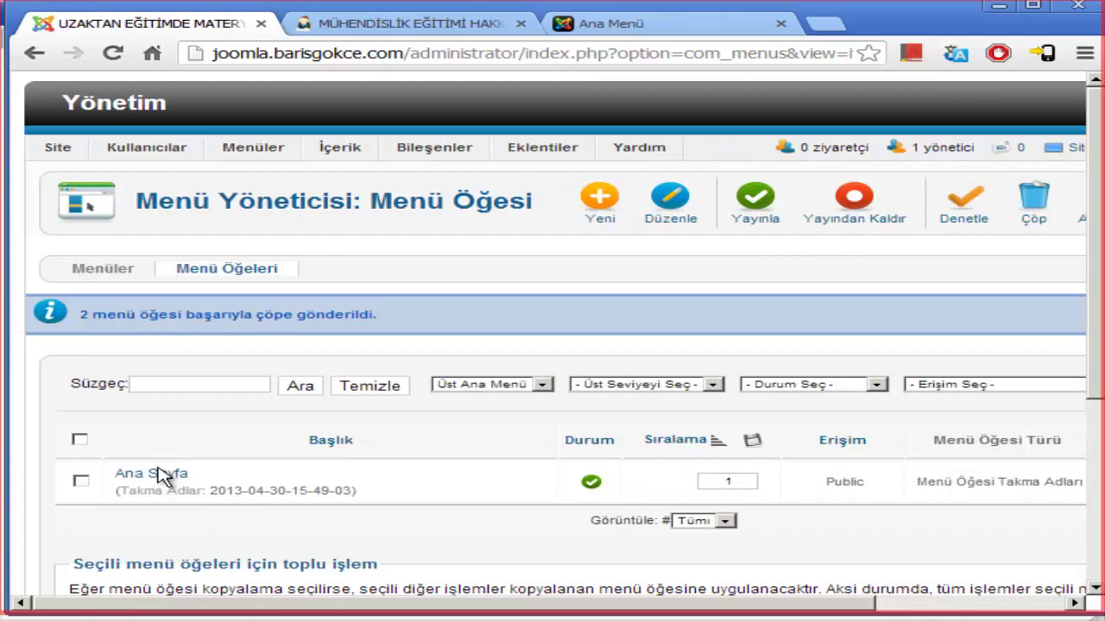
Change the Ana Sayfa item's type to Öne Çıkan Makaleler, and save and close the item.
click(160, 474)
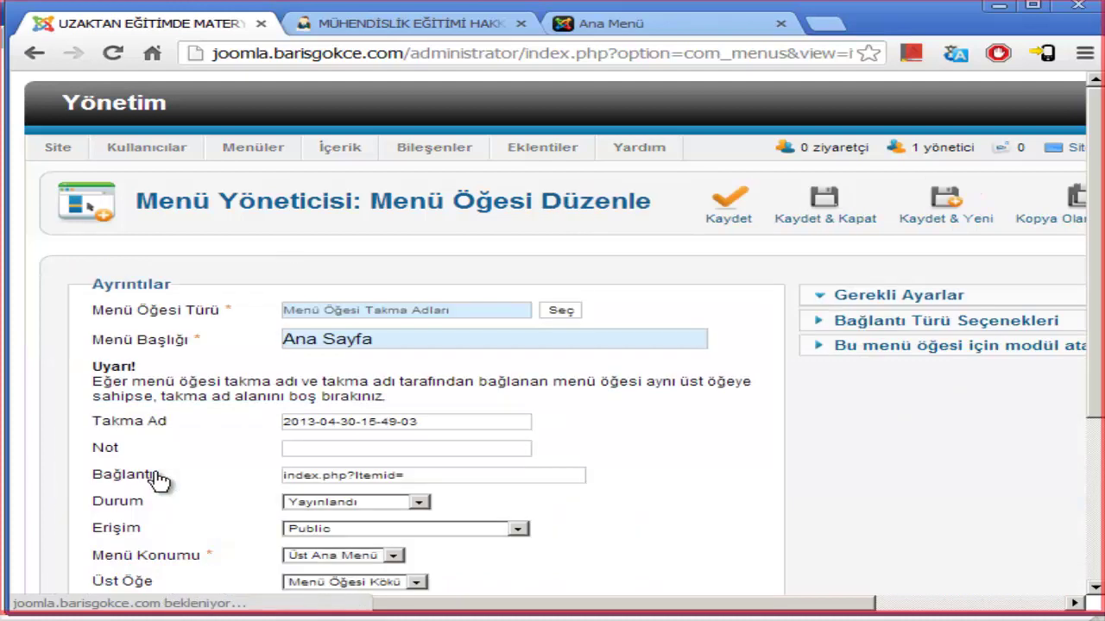
click(563, 312)
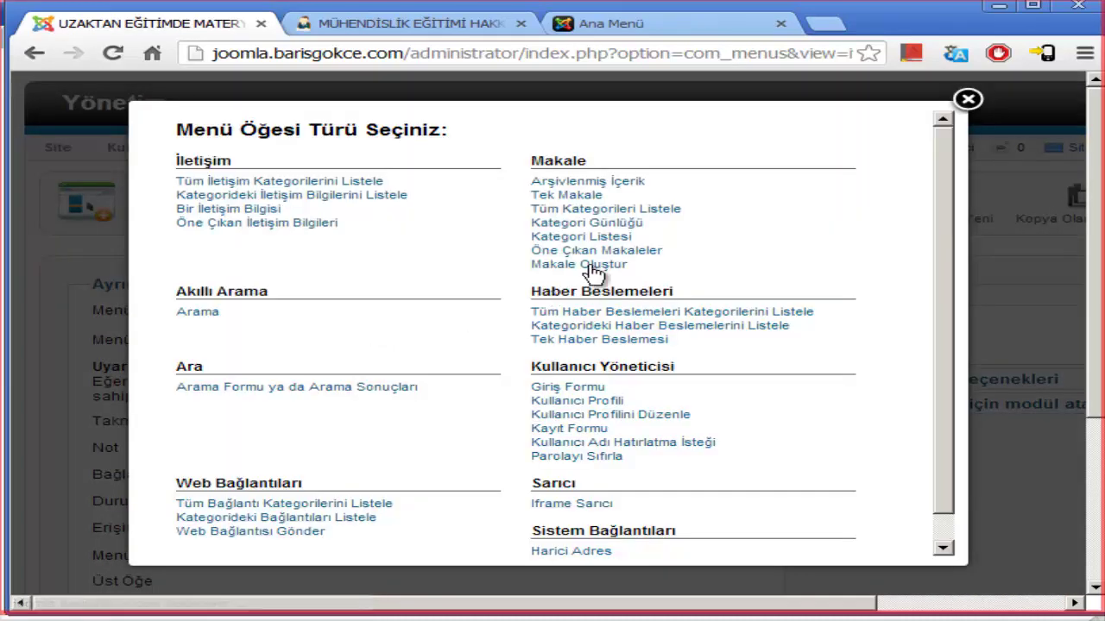
click(648, 252)
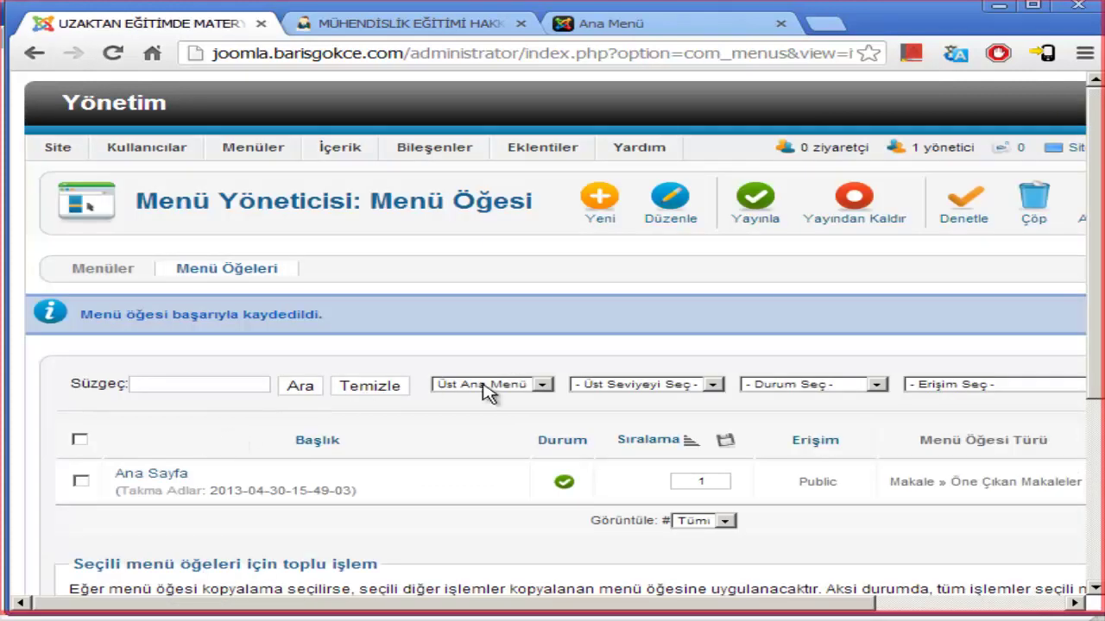
Start a new menu item in Üst Ana Menü with the type Tek Makale.
click(599, 207)
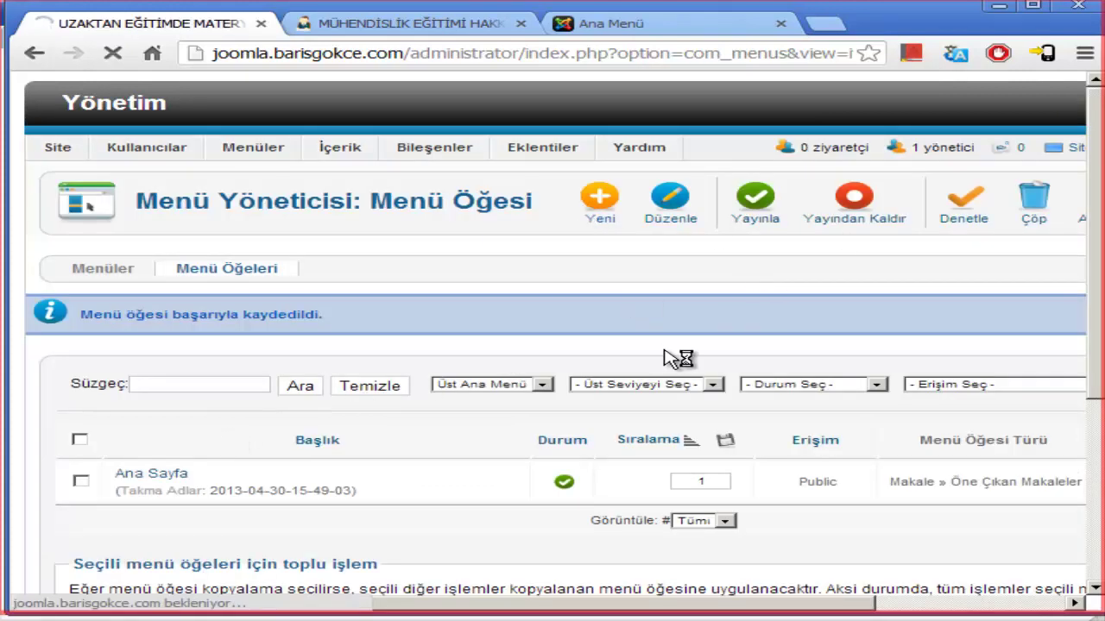
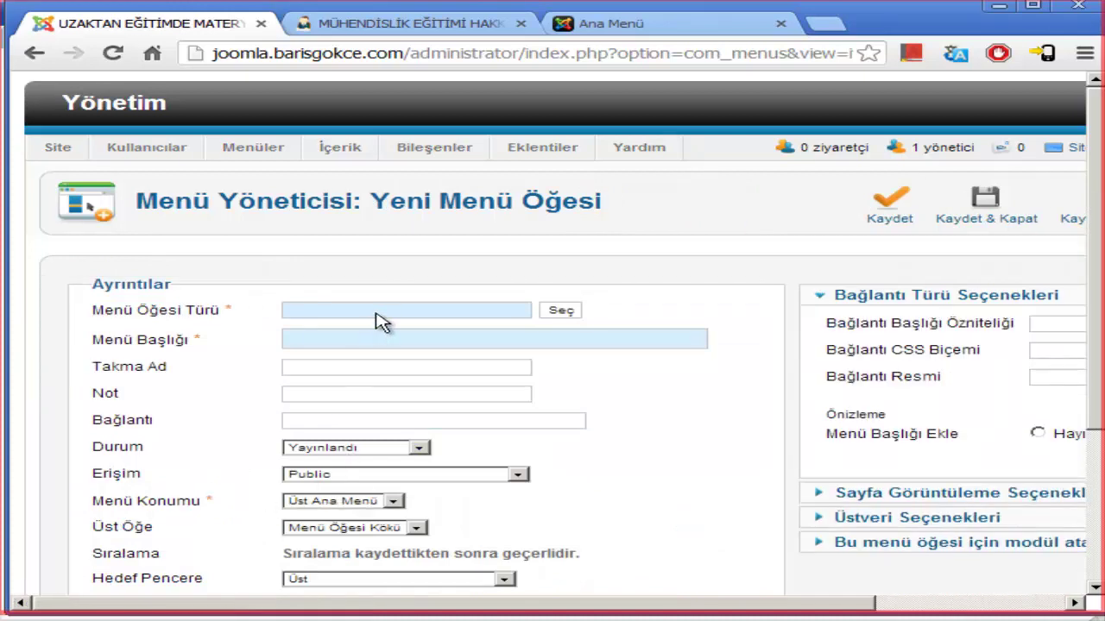
click(571, 312)
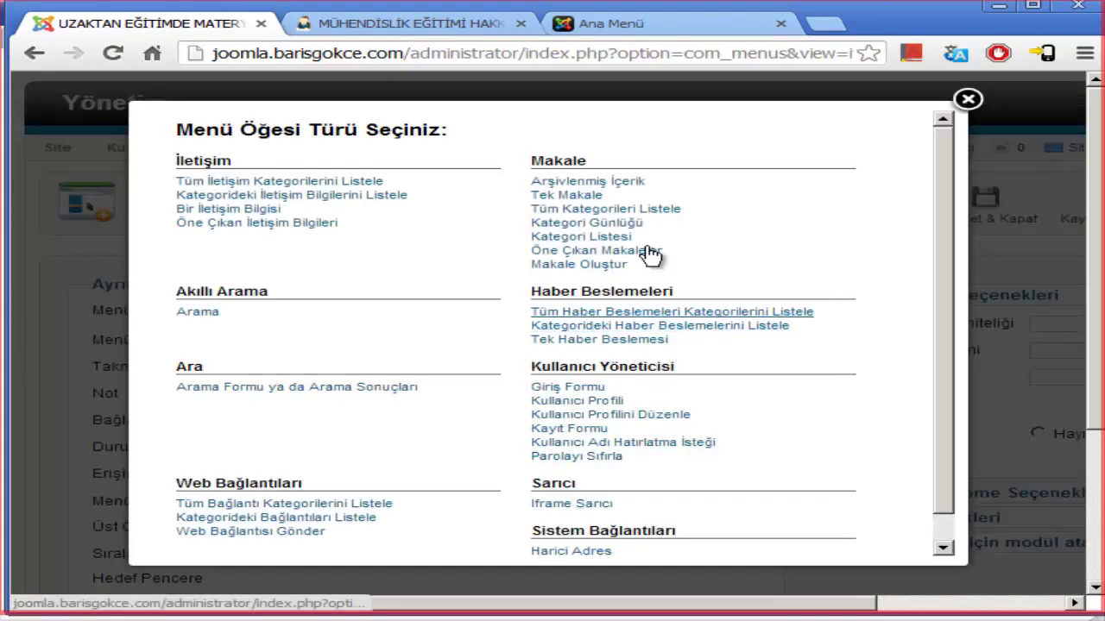
click(577, 199)
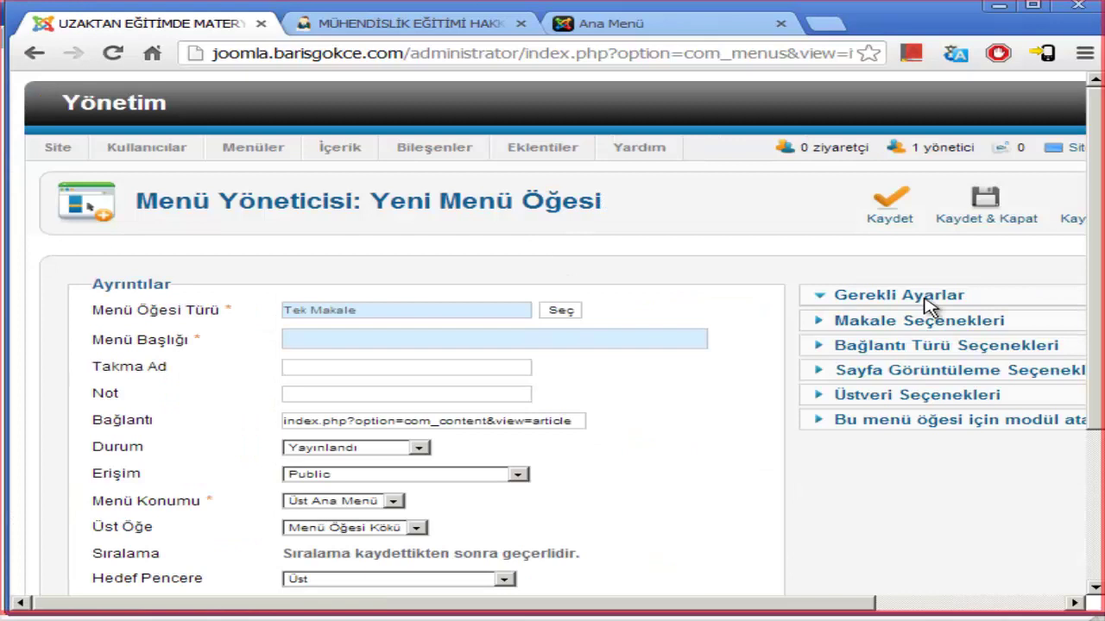
Filter the article choices by the Site Genel İçerik category and assign the Hakkımızda article to the new menu item.
click(930, 302)
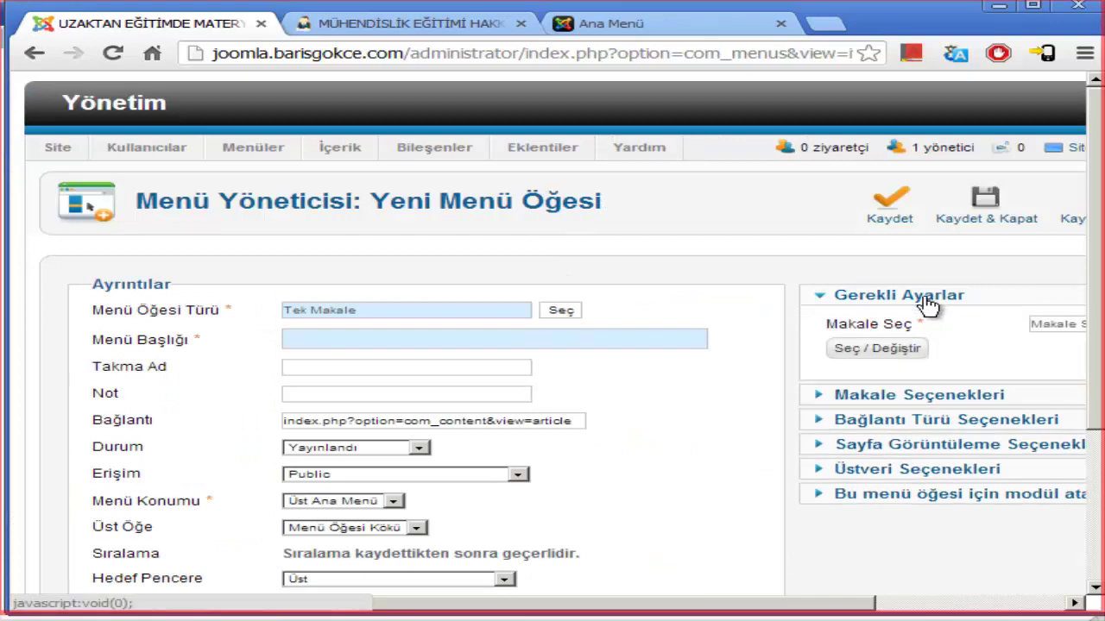
drag(846, 613, 959, 613)
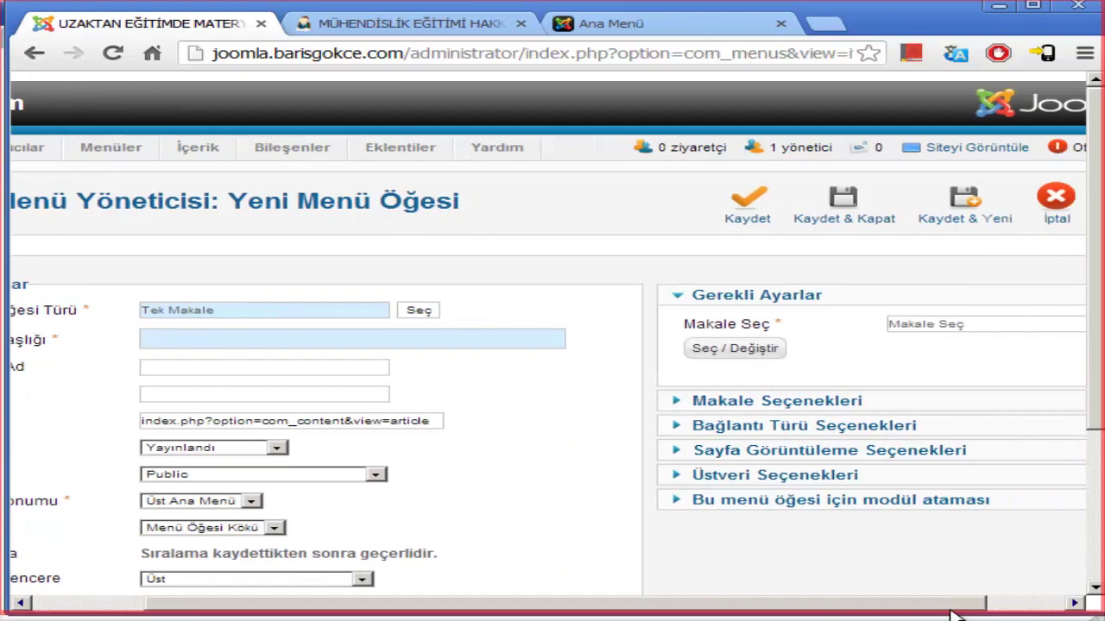
click(742, 350)
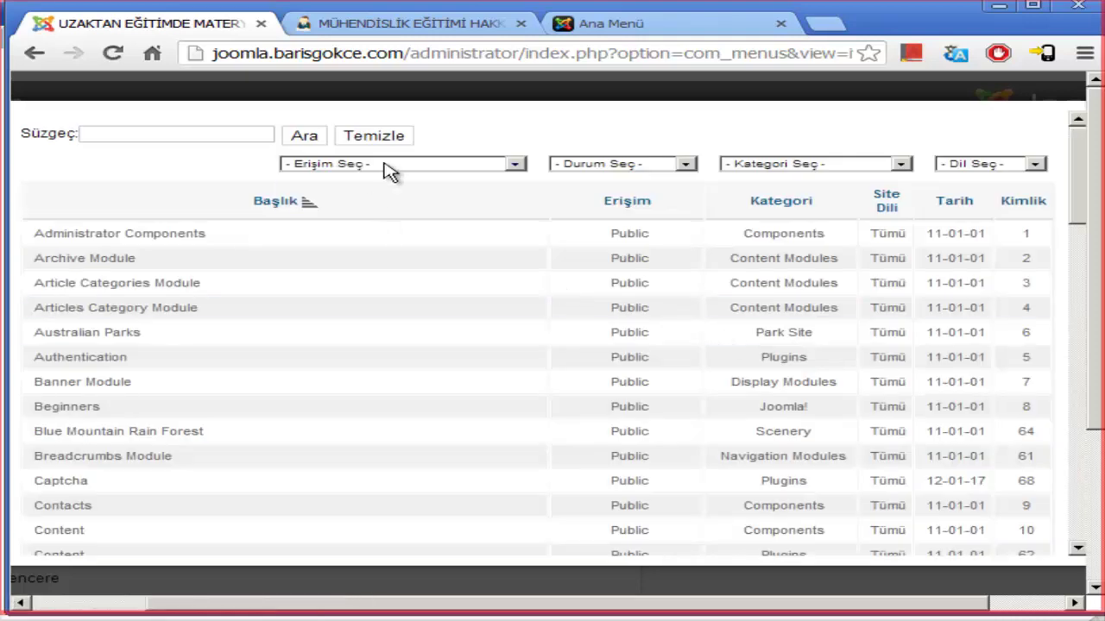
click(389, 164)
click(688, 164)
click(845, 164)
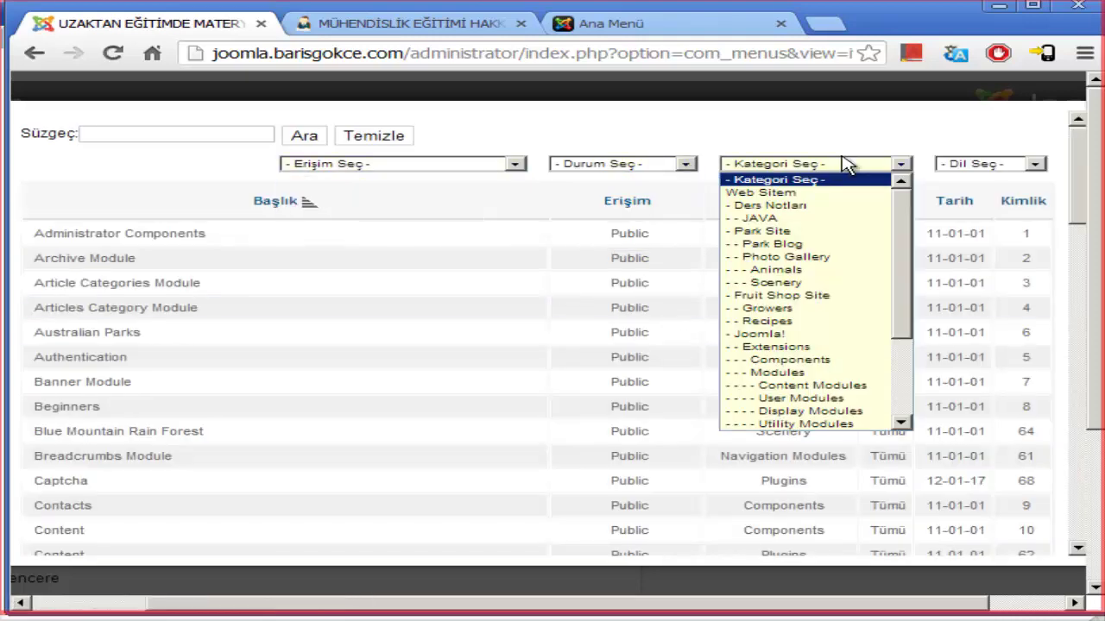
scroll(788, 387, down, 3)
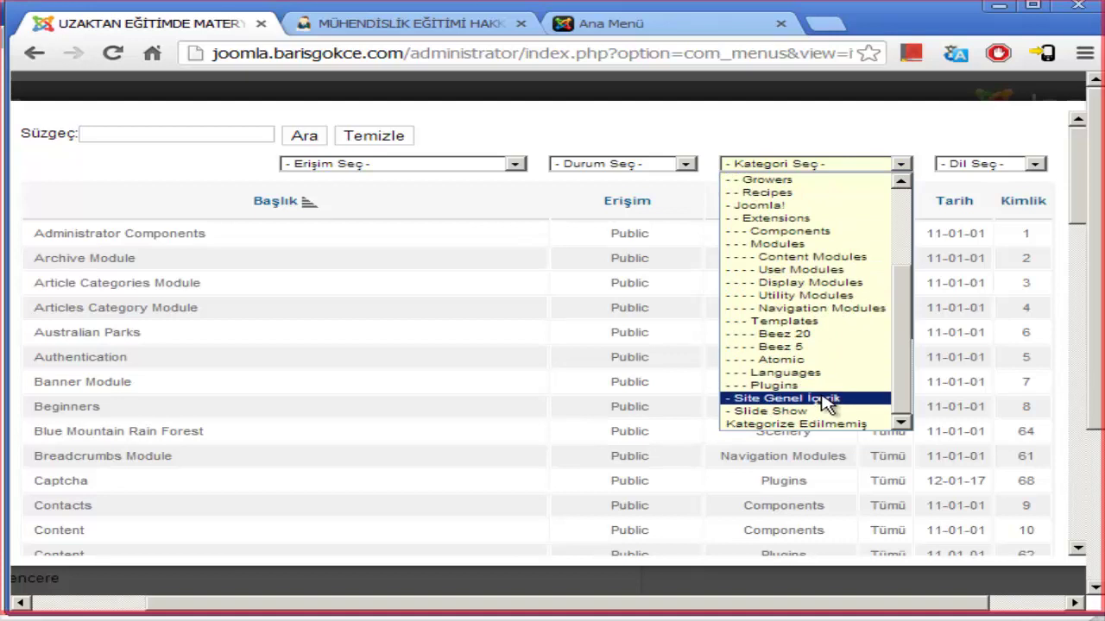
click(827, 402)
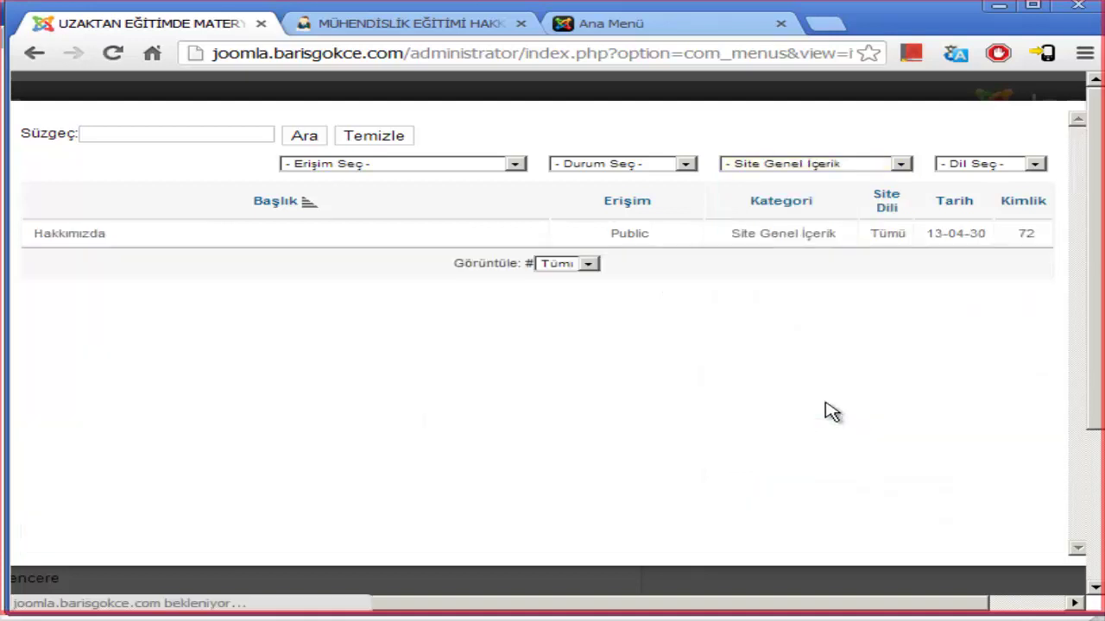
click(57, 238)
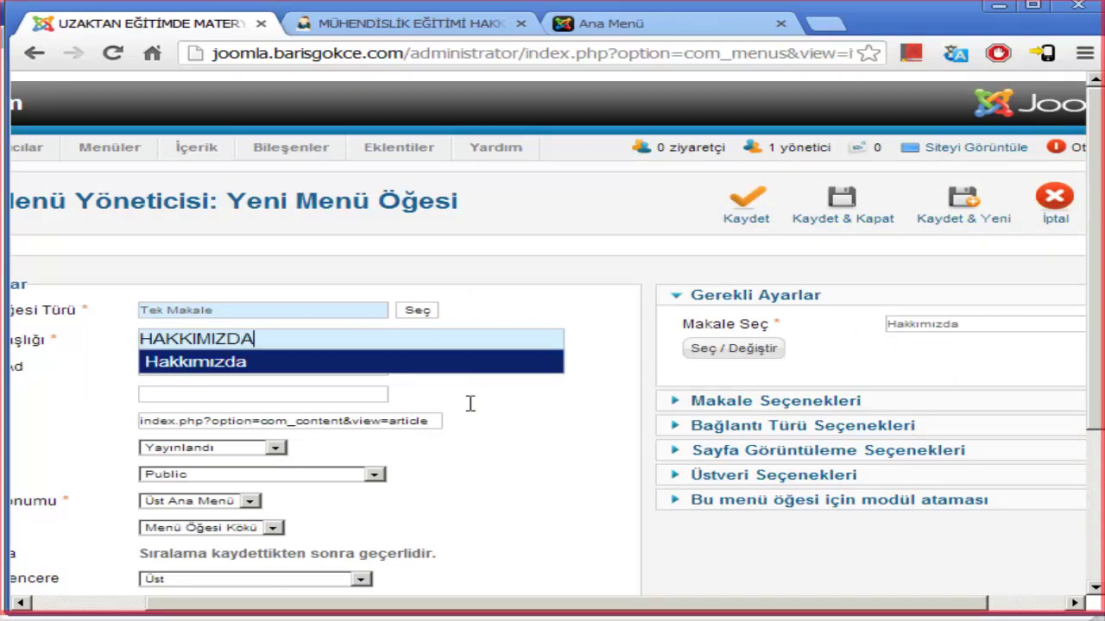
Title the new menu item HAKKIMIZDA, and save and close it.
key(Escape)
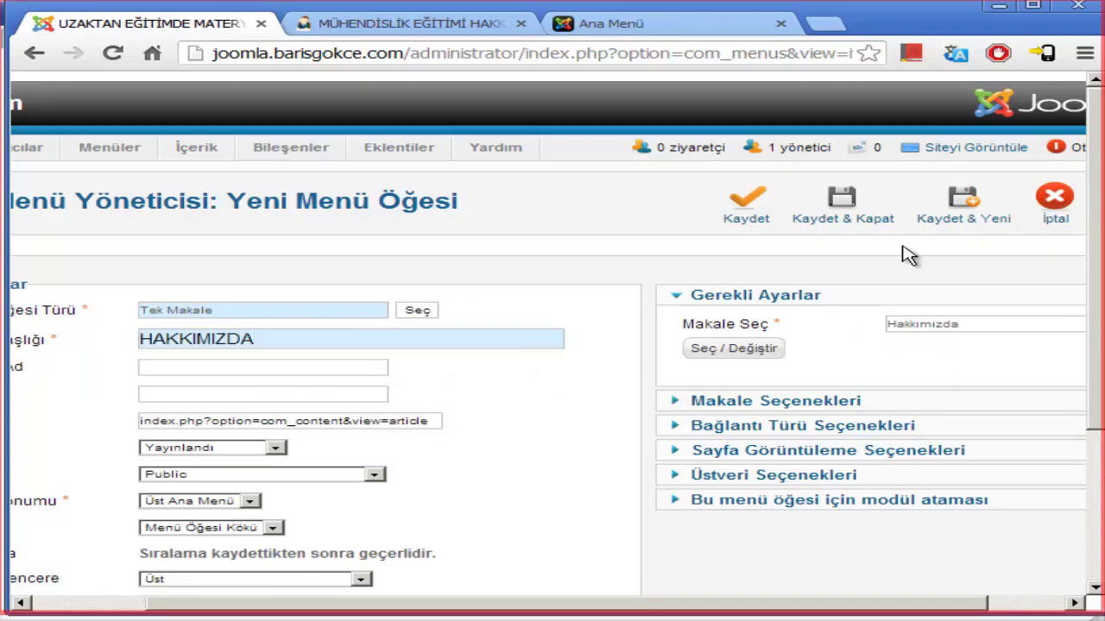
click(882, 230)
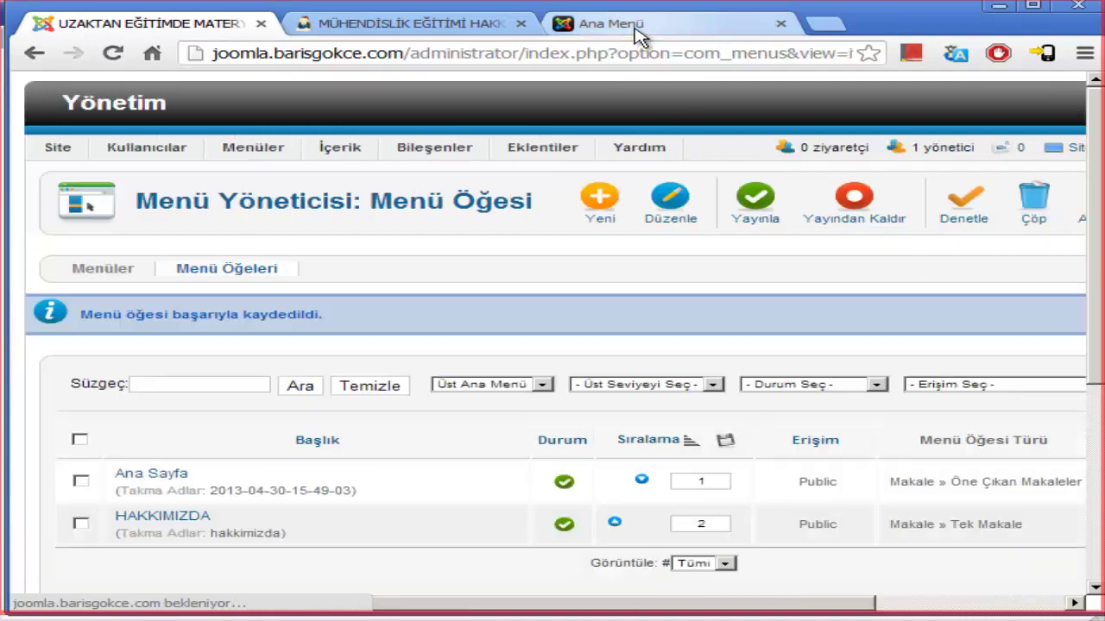
Switch to the public site, reload the home page and check its horizontal menu and side menu.
click(639, 25)
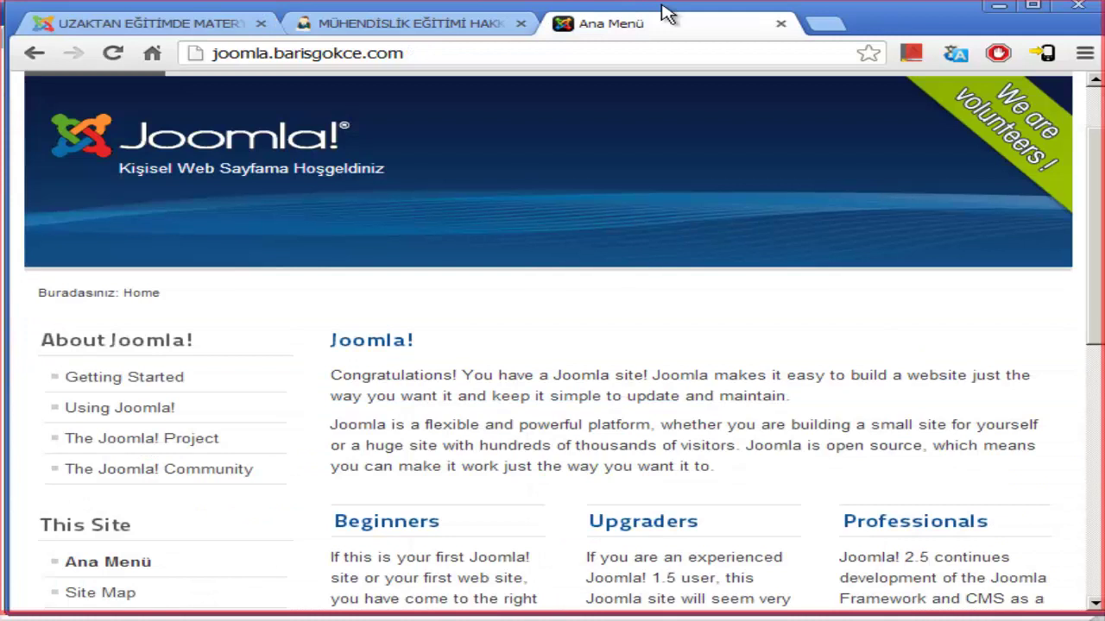
key(F5)
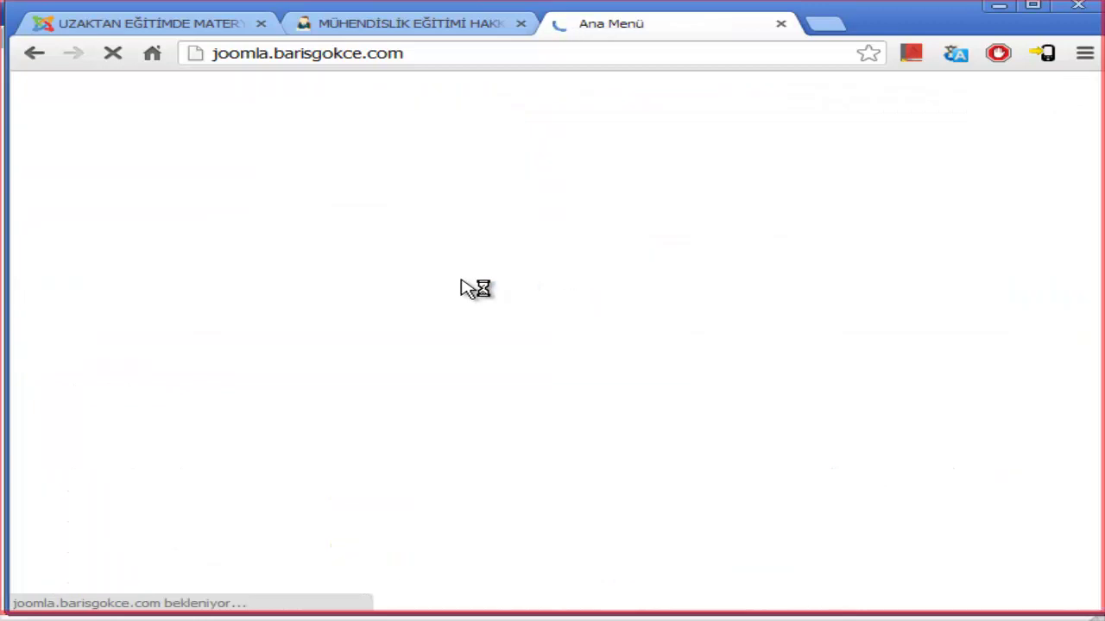
scroll(328, 291, down, 3)
scroll(179, 336, up, 2)
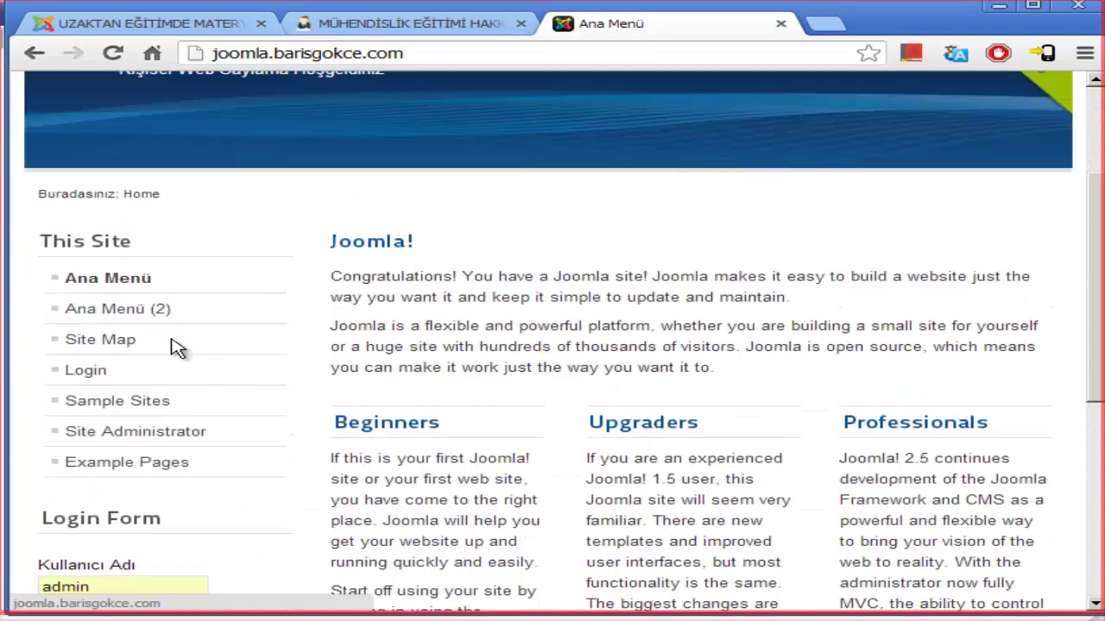
scroll(178, 345, up, 3)
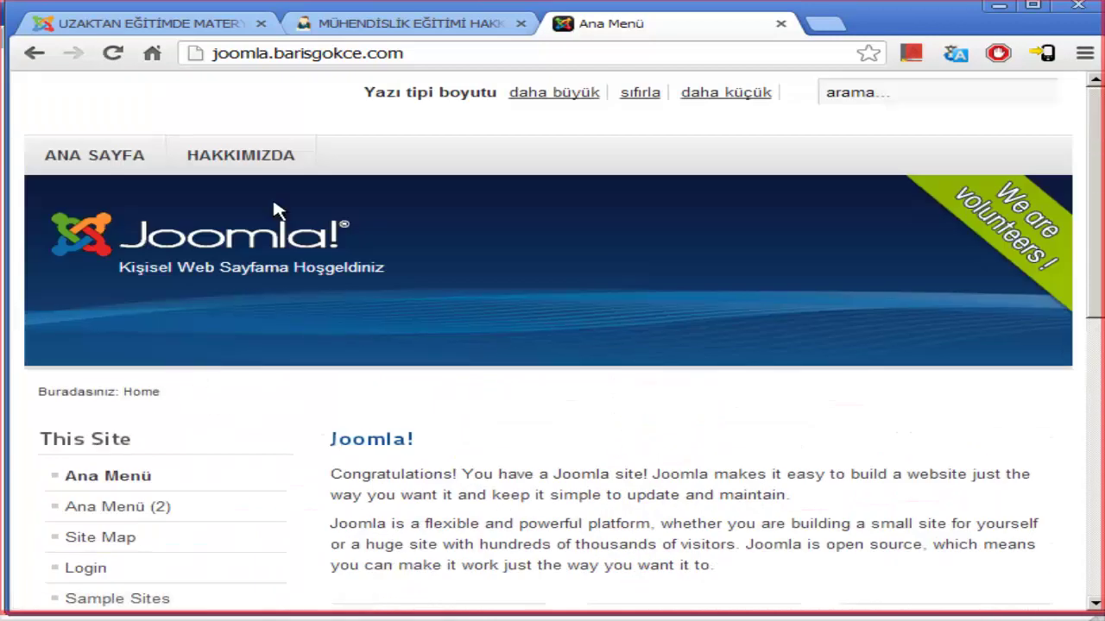
Follow the HAKKIMIZDA link on the public site and look through the article page.
click(216, 157)
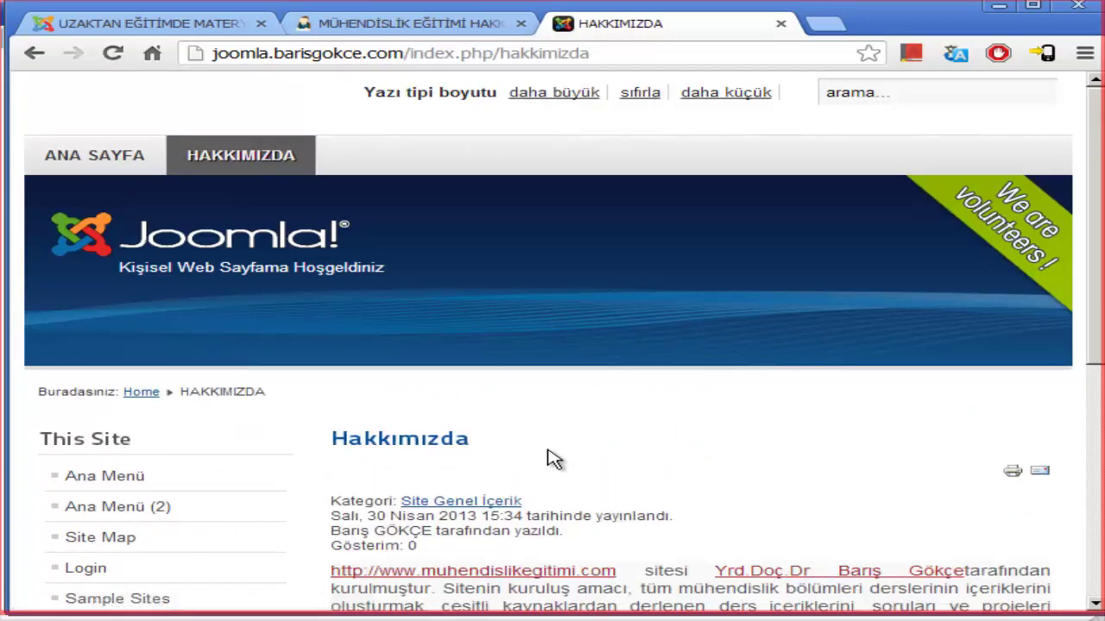
scroll(552, 484, down, 5)
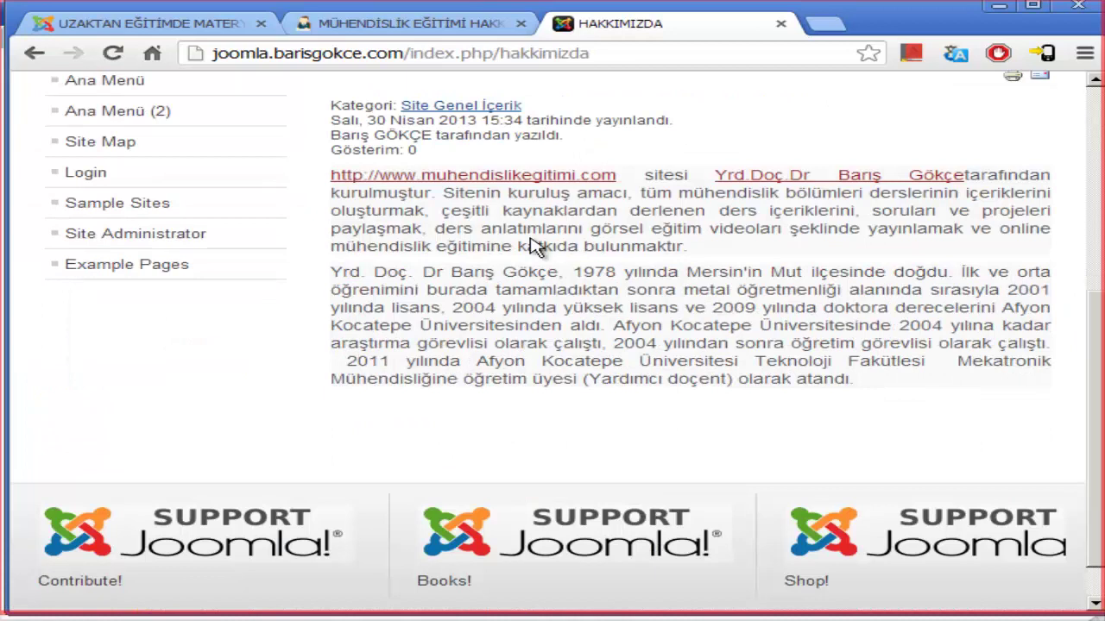
scroll(535, 250, up, 2)
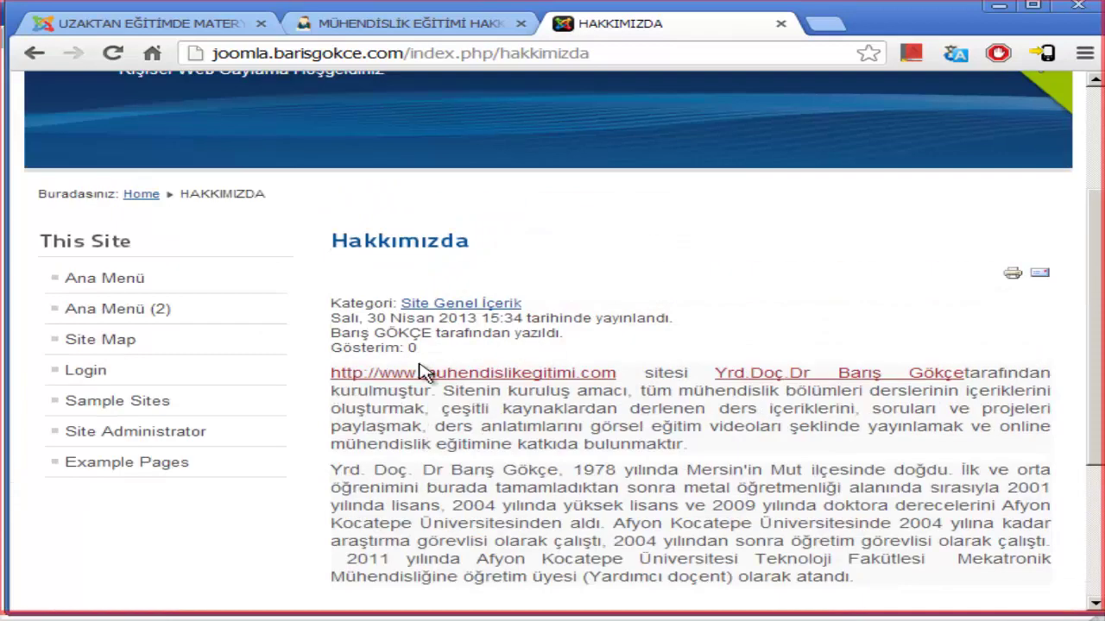
scroll(225, 345, up, 2)
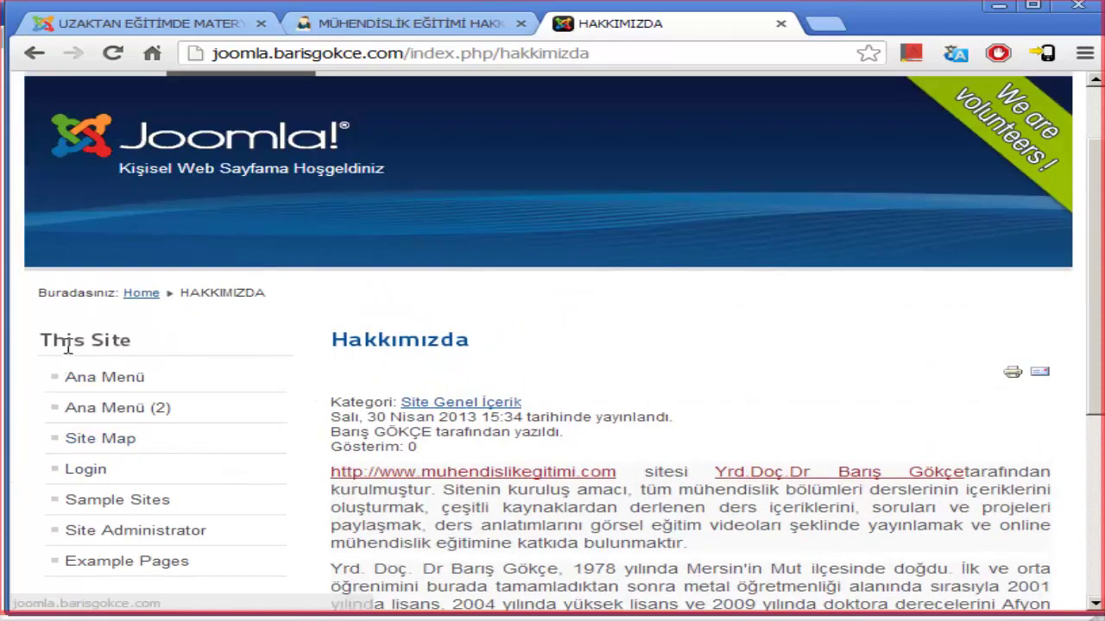
scroll(68, 345, up, 1)
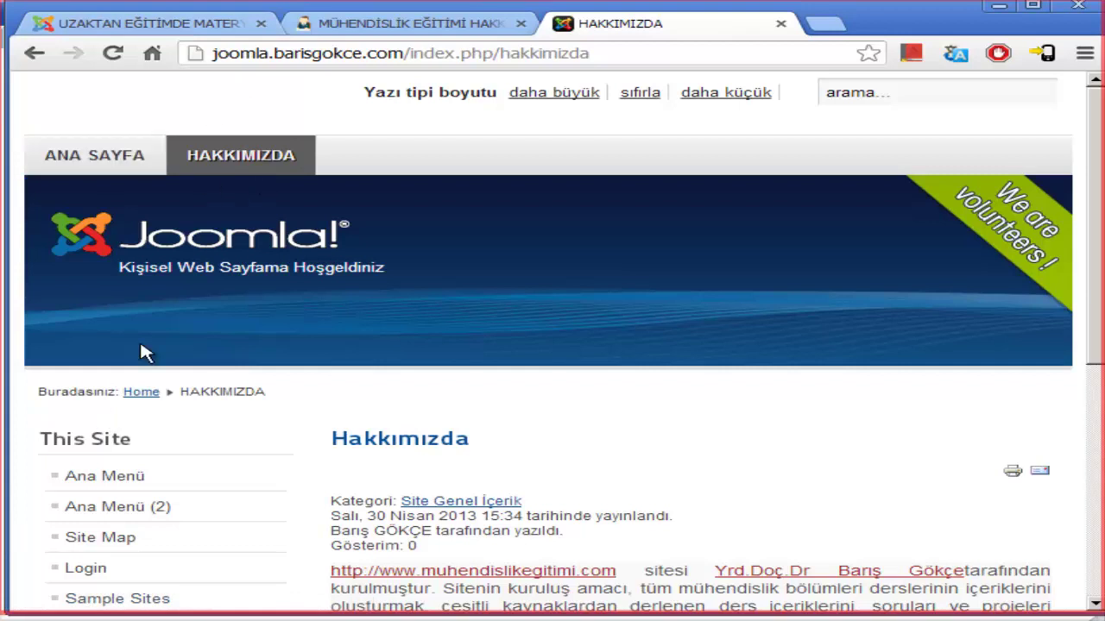
Return to the administration site, rename Main Menu as Sol Menü, and save and close it.
click(422, 19)
click(198, 21)
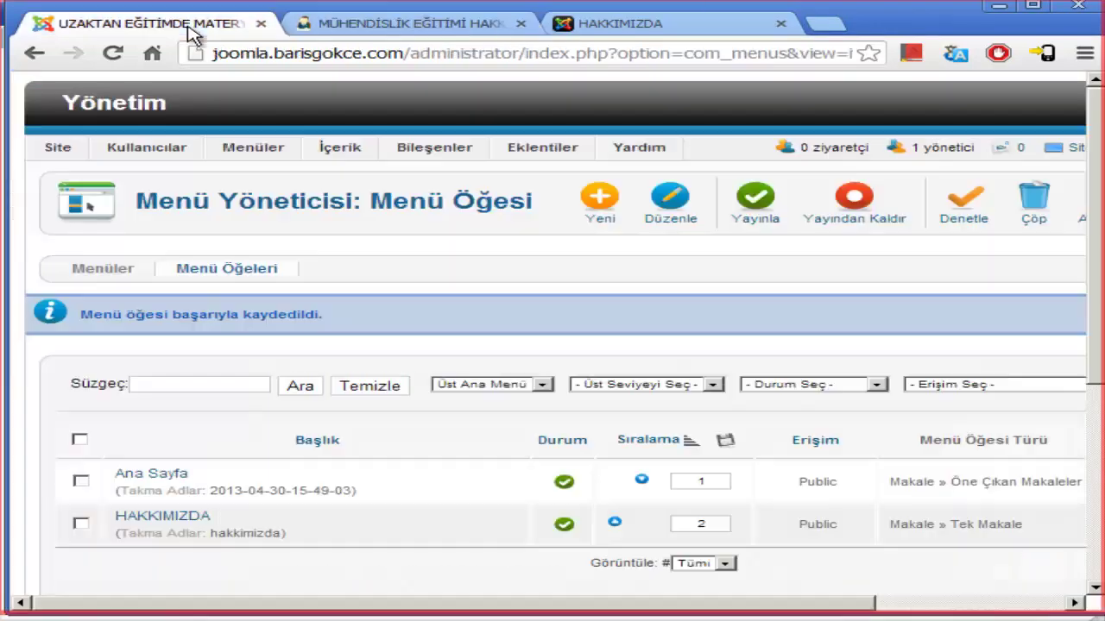
mouse_move(278, 150)
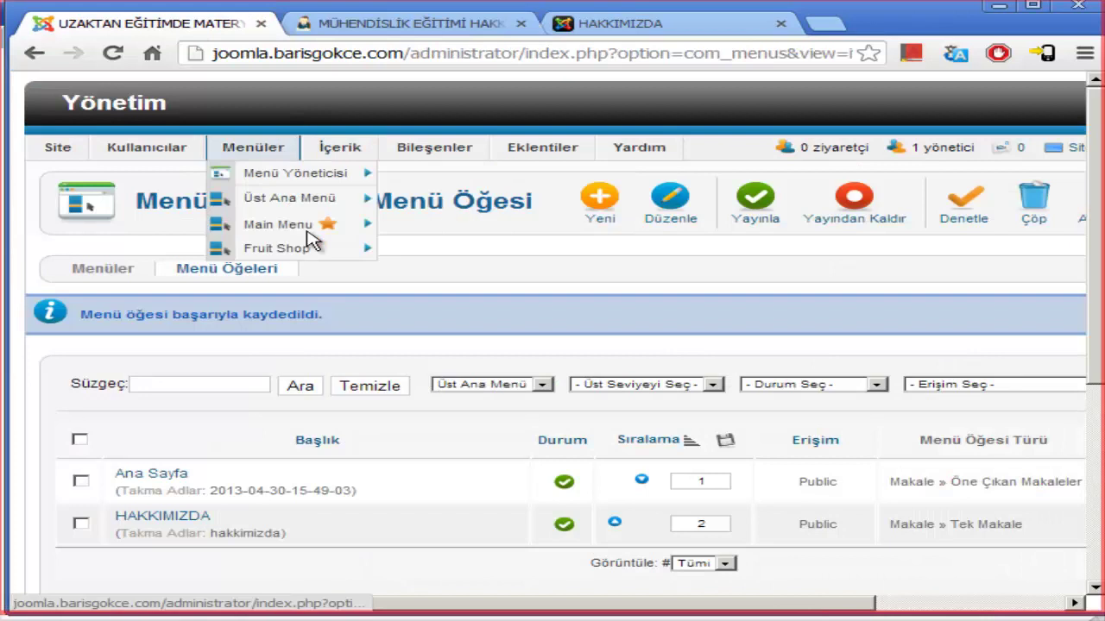
mouse_move(298, 222)
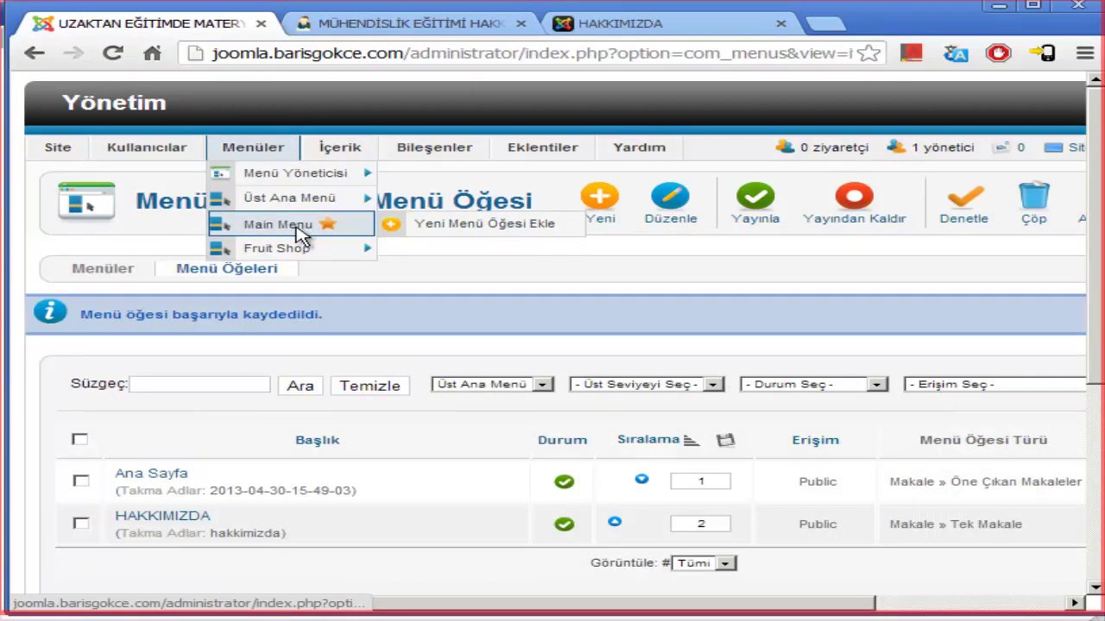
click(278, 178)
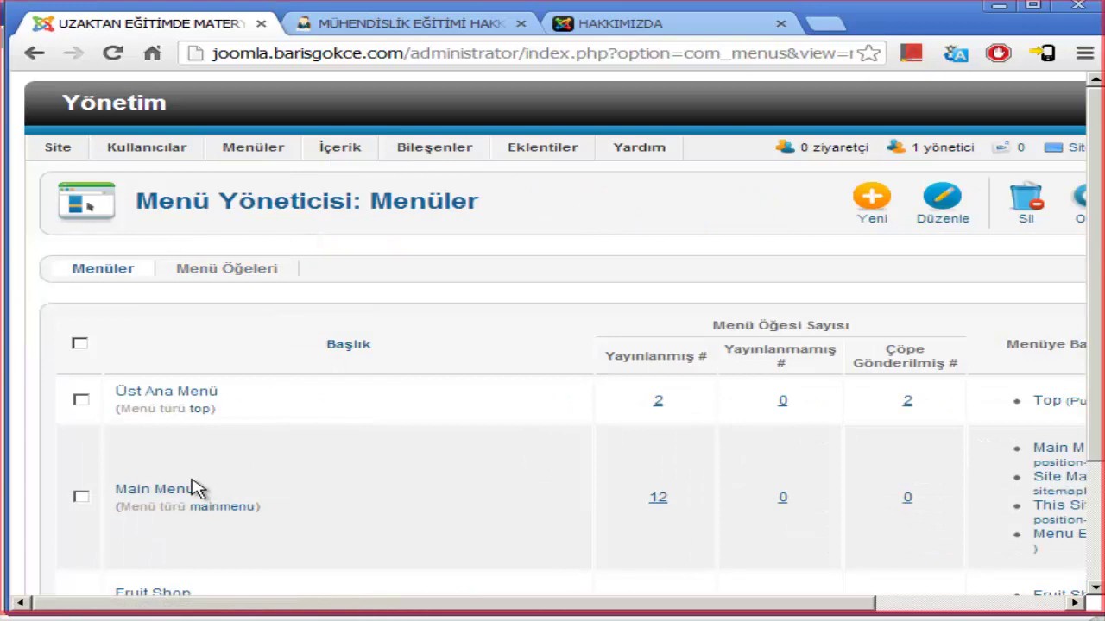
scroll(170, 477, down, 2)
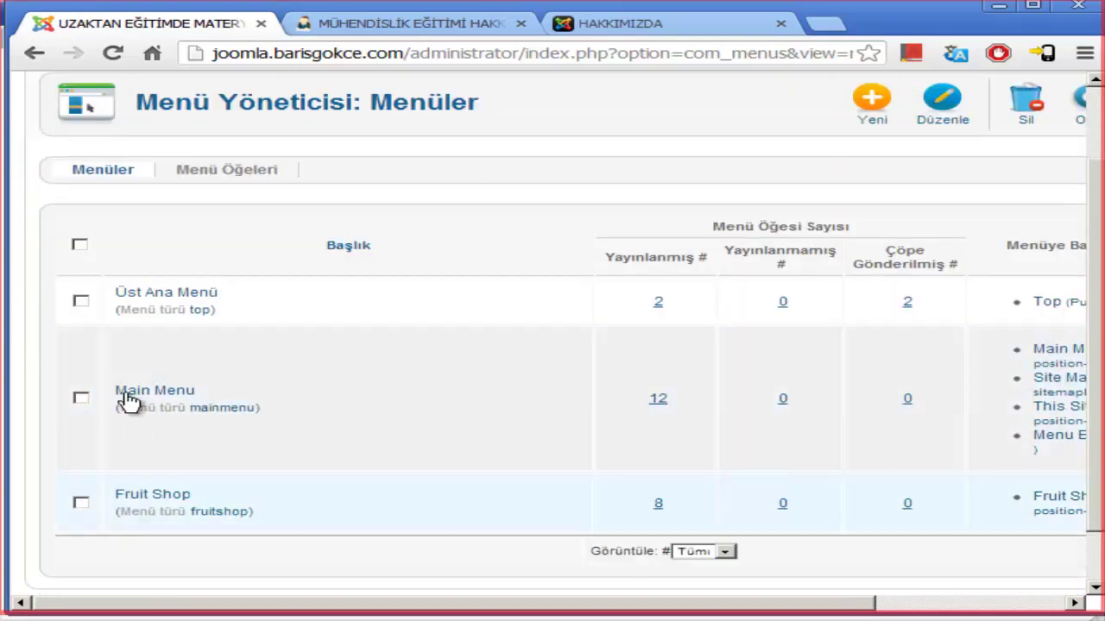
click(80, 399)
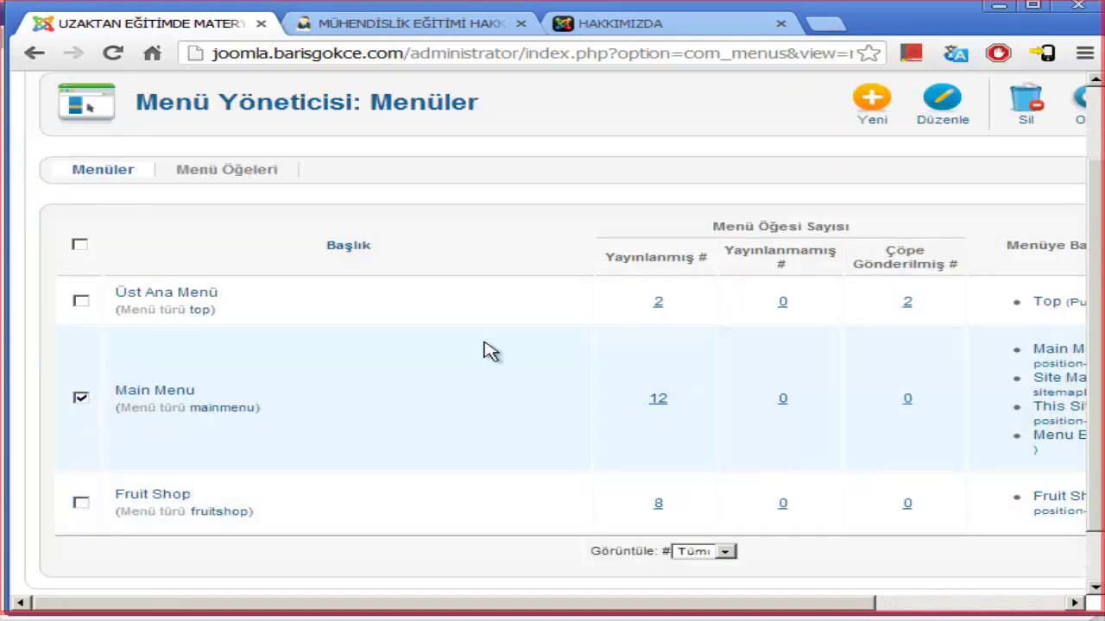
click(942, 99)
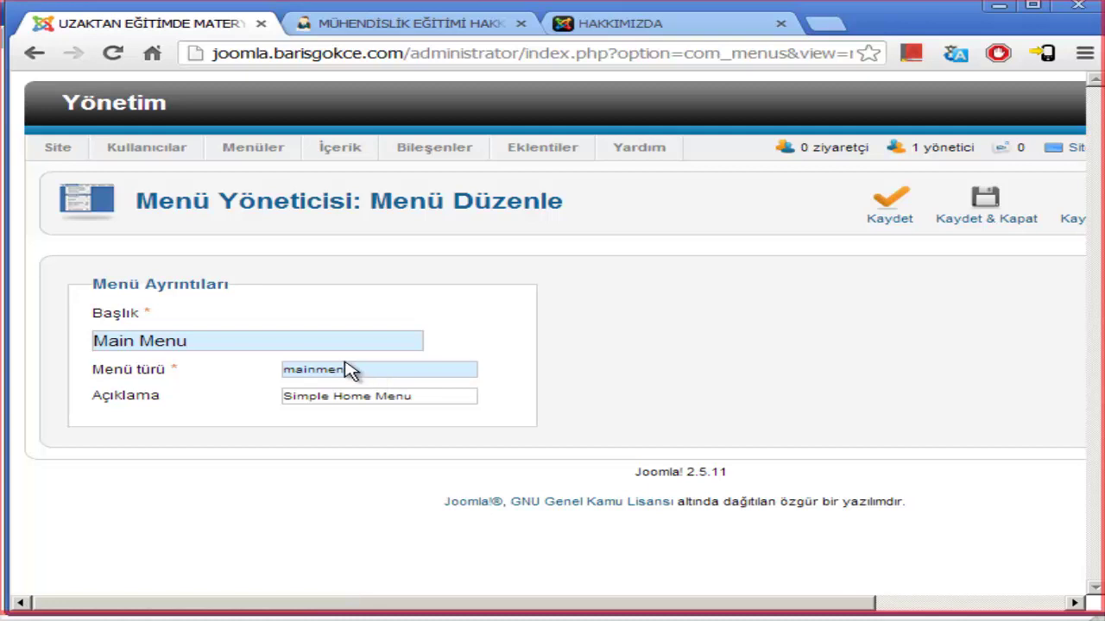
drag(315, 343, 2, 343)
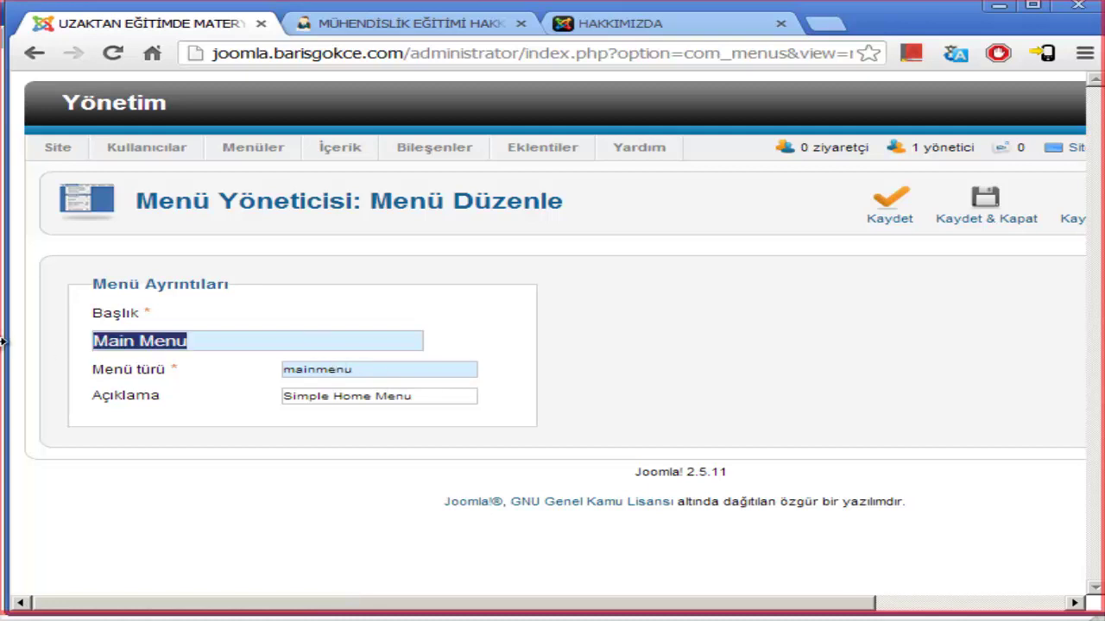
text(Sol Menü)
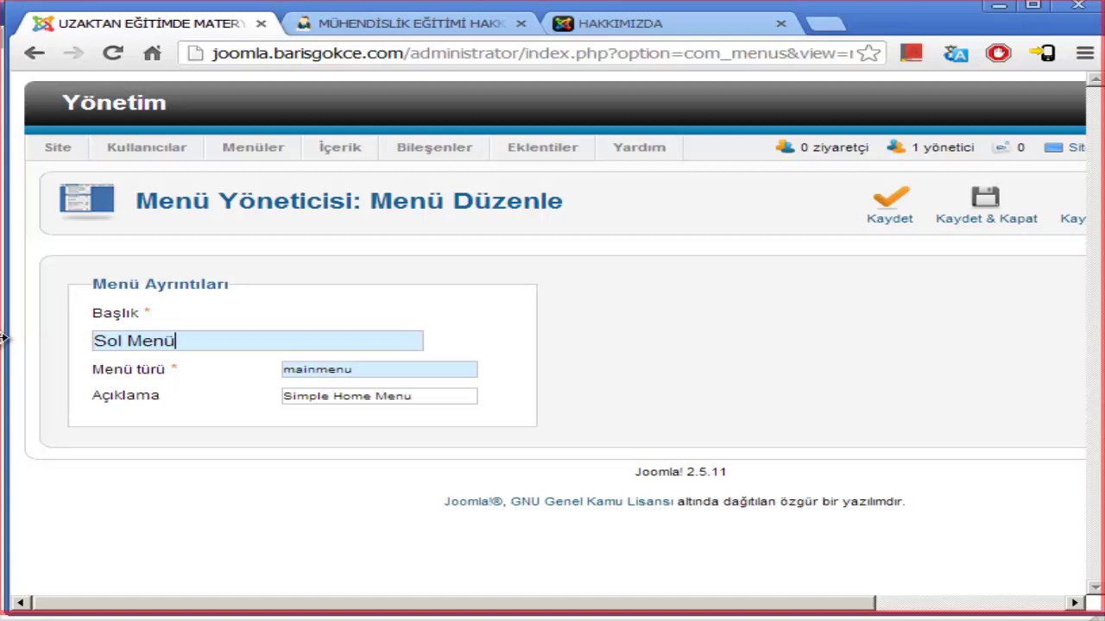
key(Tab)
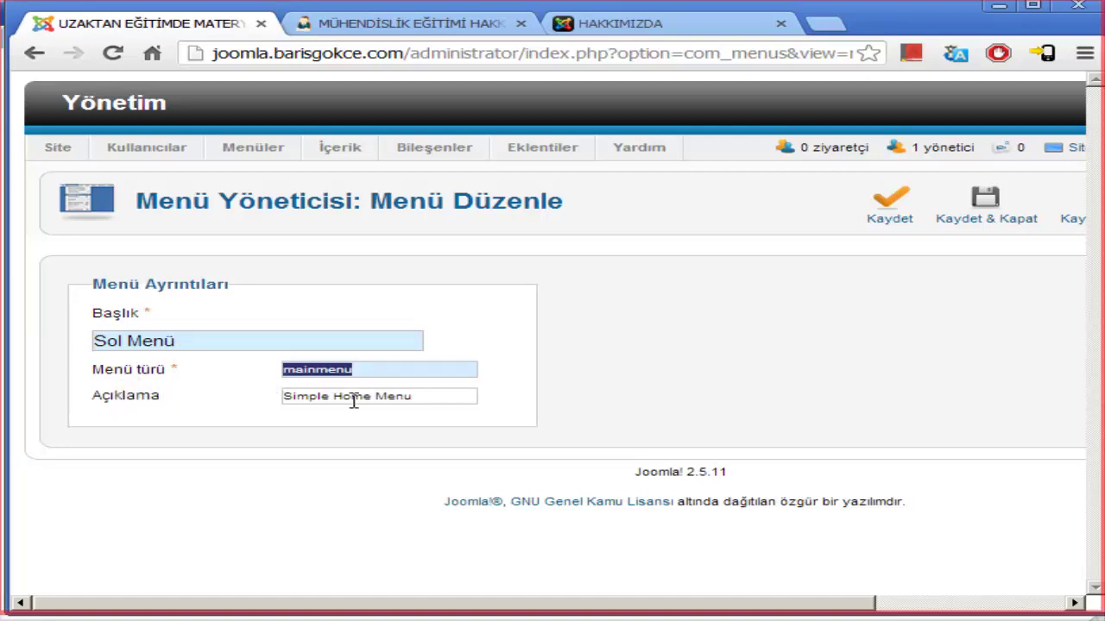
click(988, 215)
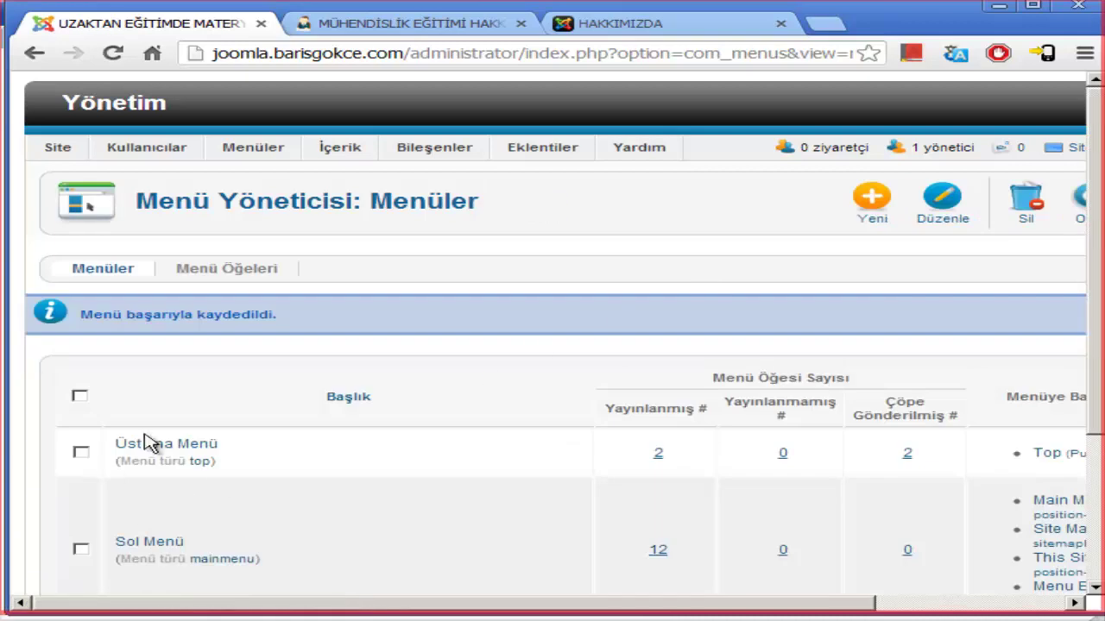
List the menu items of Sol Menü and move Ana Menü (2), Articles and Weblinks to the trash.
scroll(164, 517, down, 1)
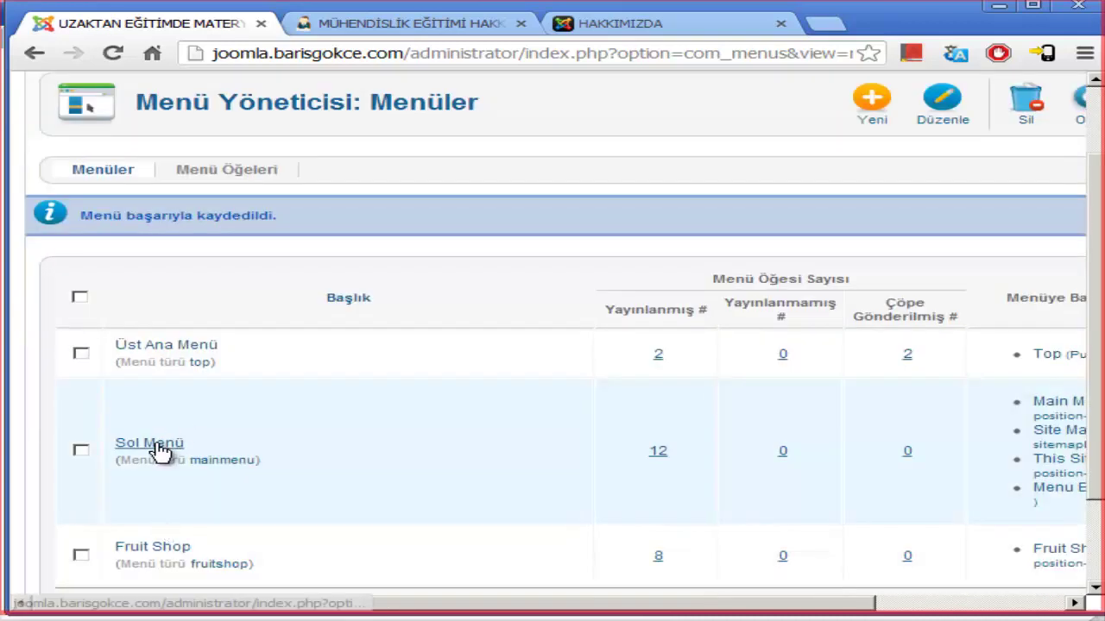
click(160, 447)
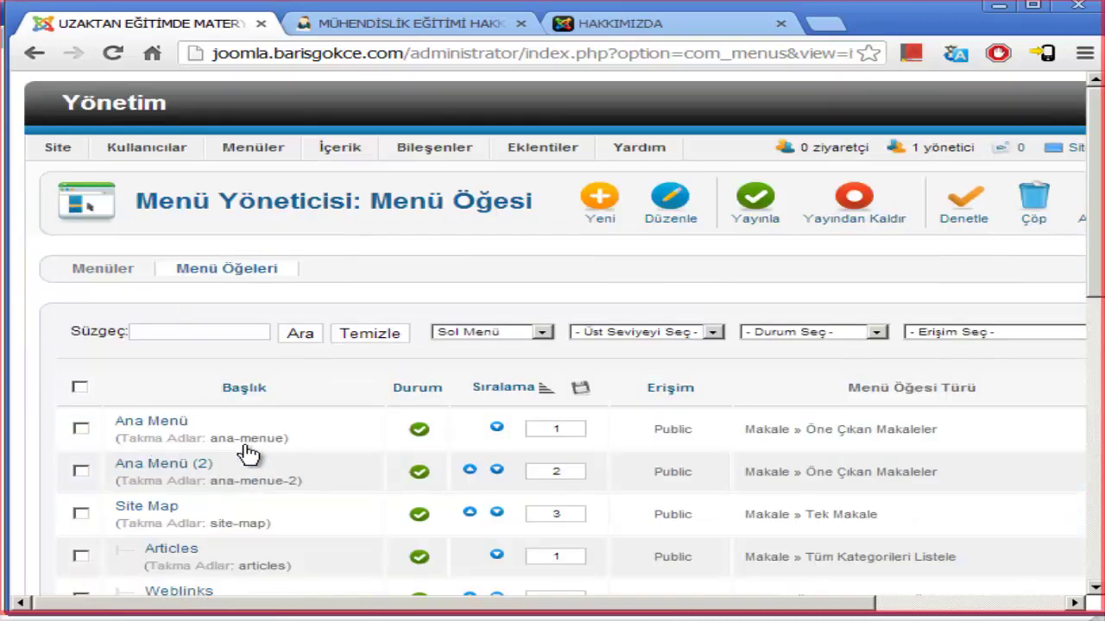
scroll(99, 444, down, 1)
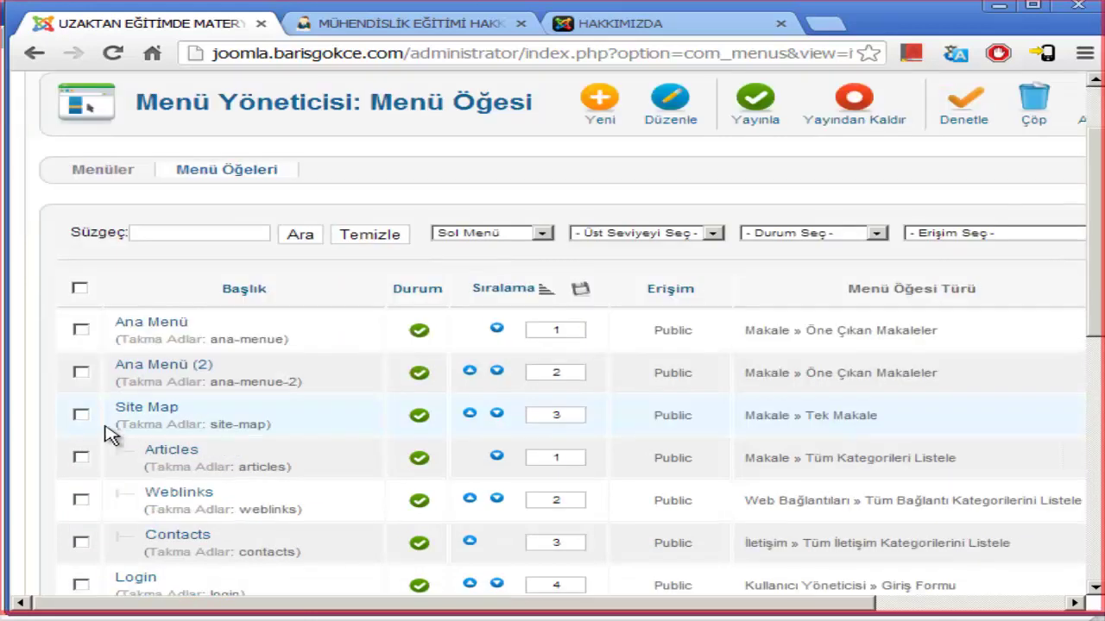
click(81, 373)
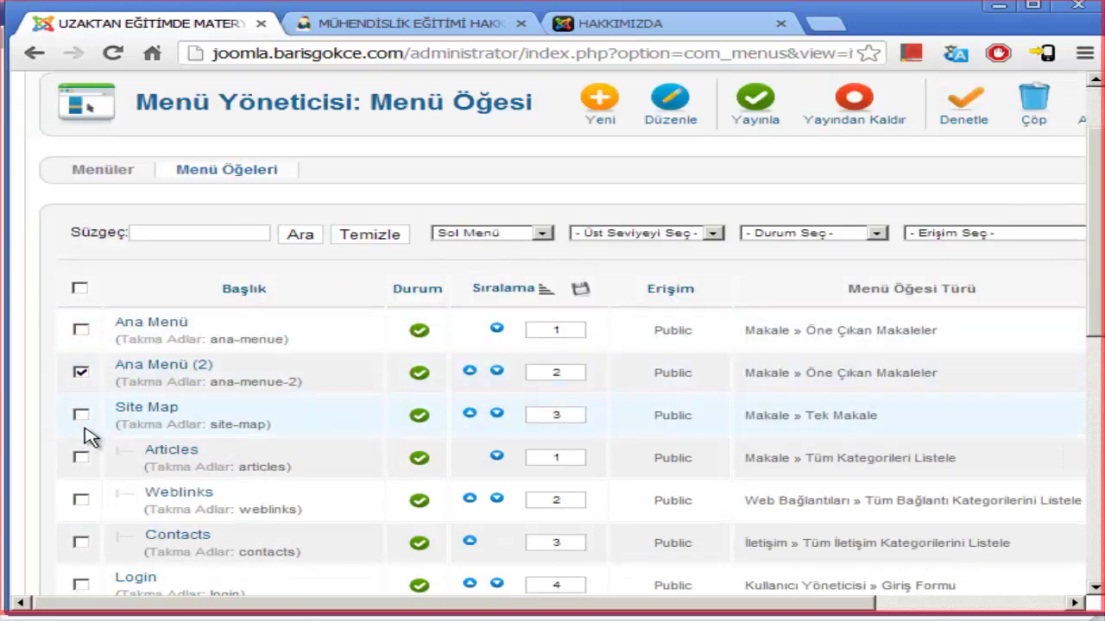
click(80, 457)
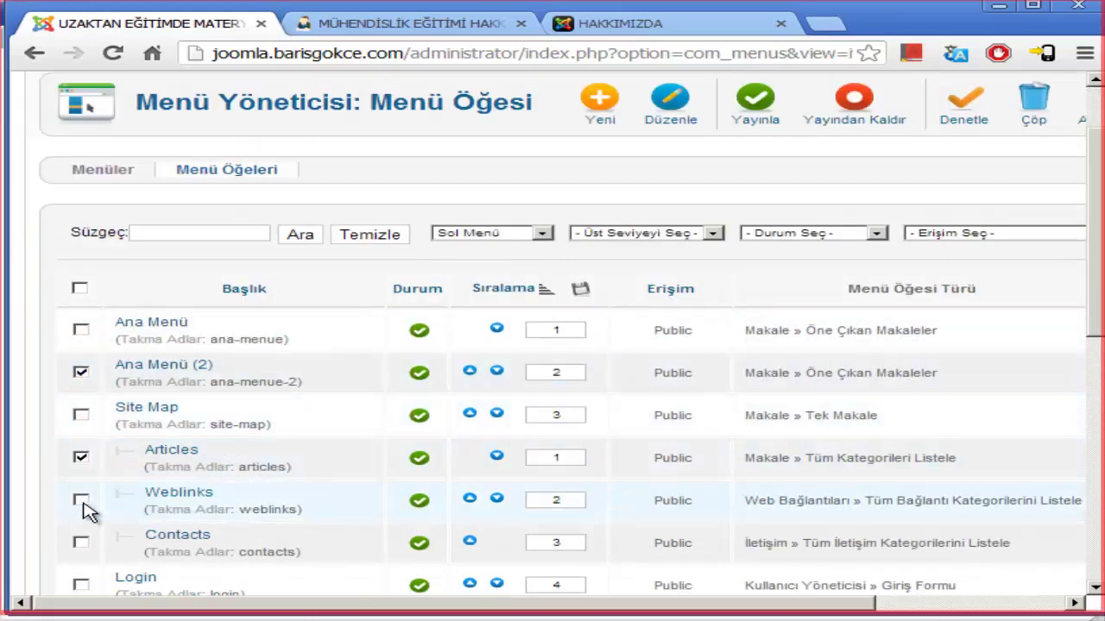
scroll(86, 509, down, 1)
scroll(863, 242, up, 2)
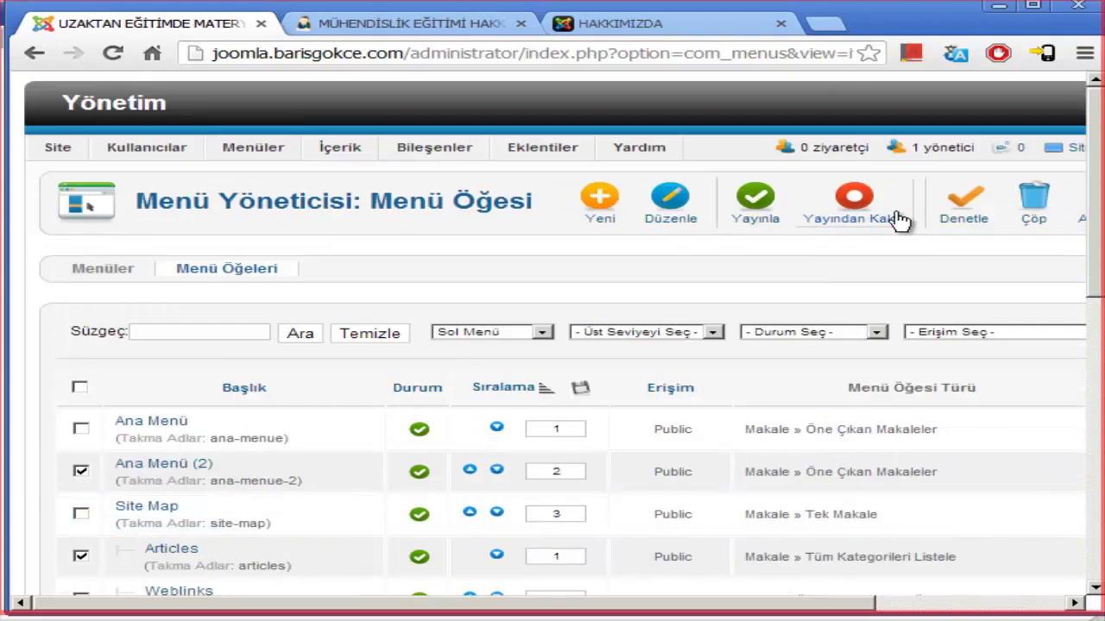
click(1029, 210)
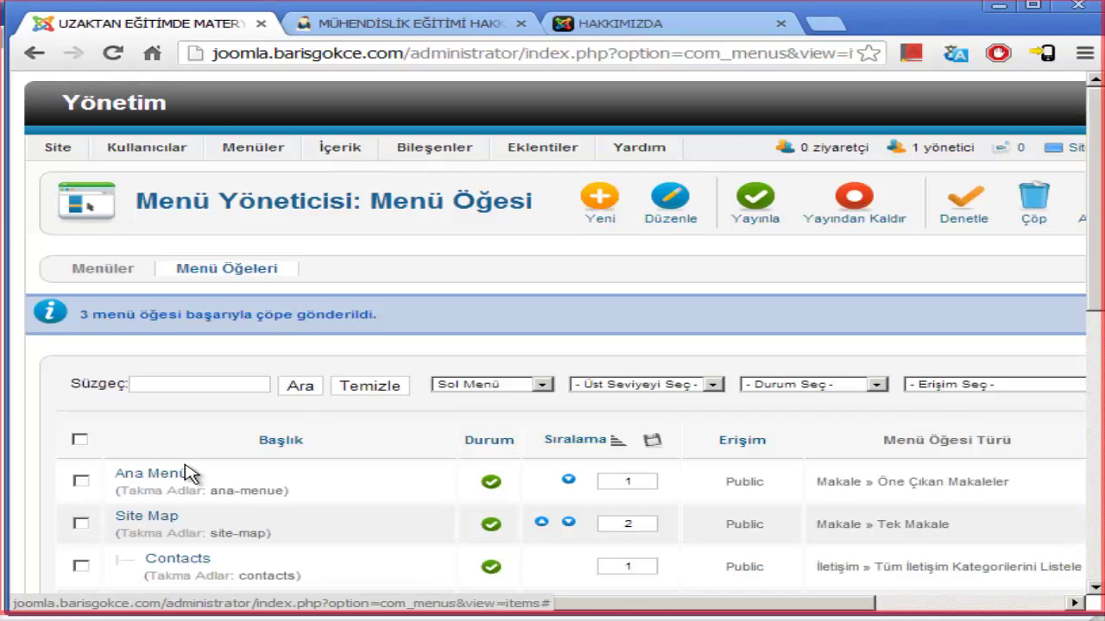
Switch back to the public site and reload the HAKKIMIZDA page to check the side menu.
click(736, 33)
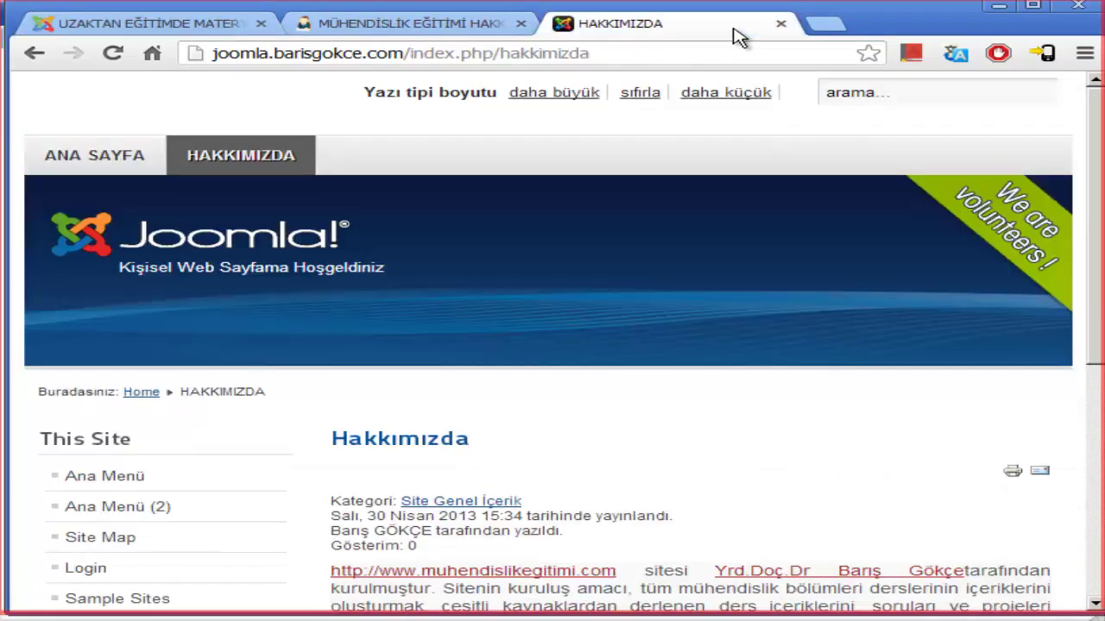
key(F5)
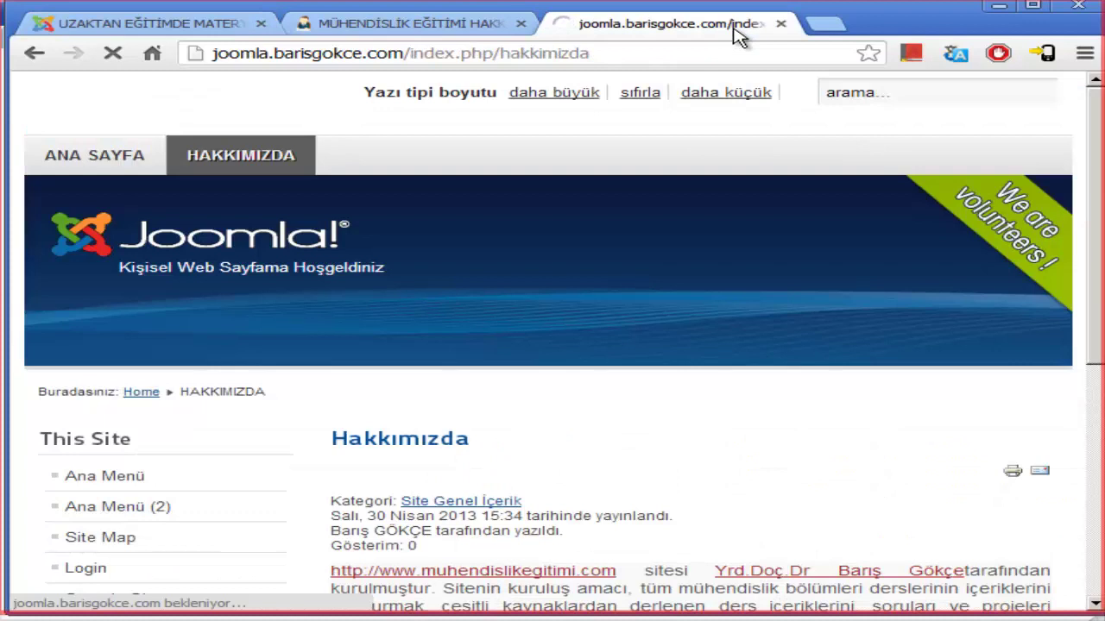